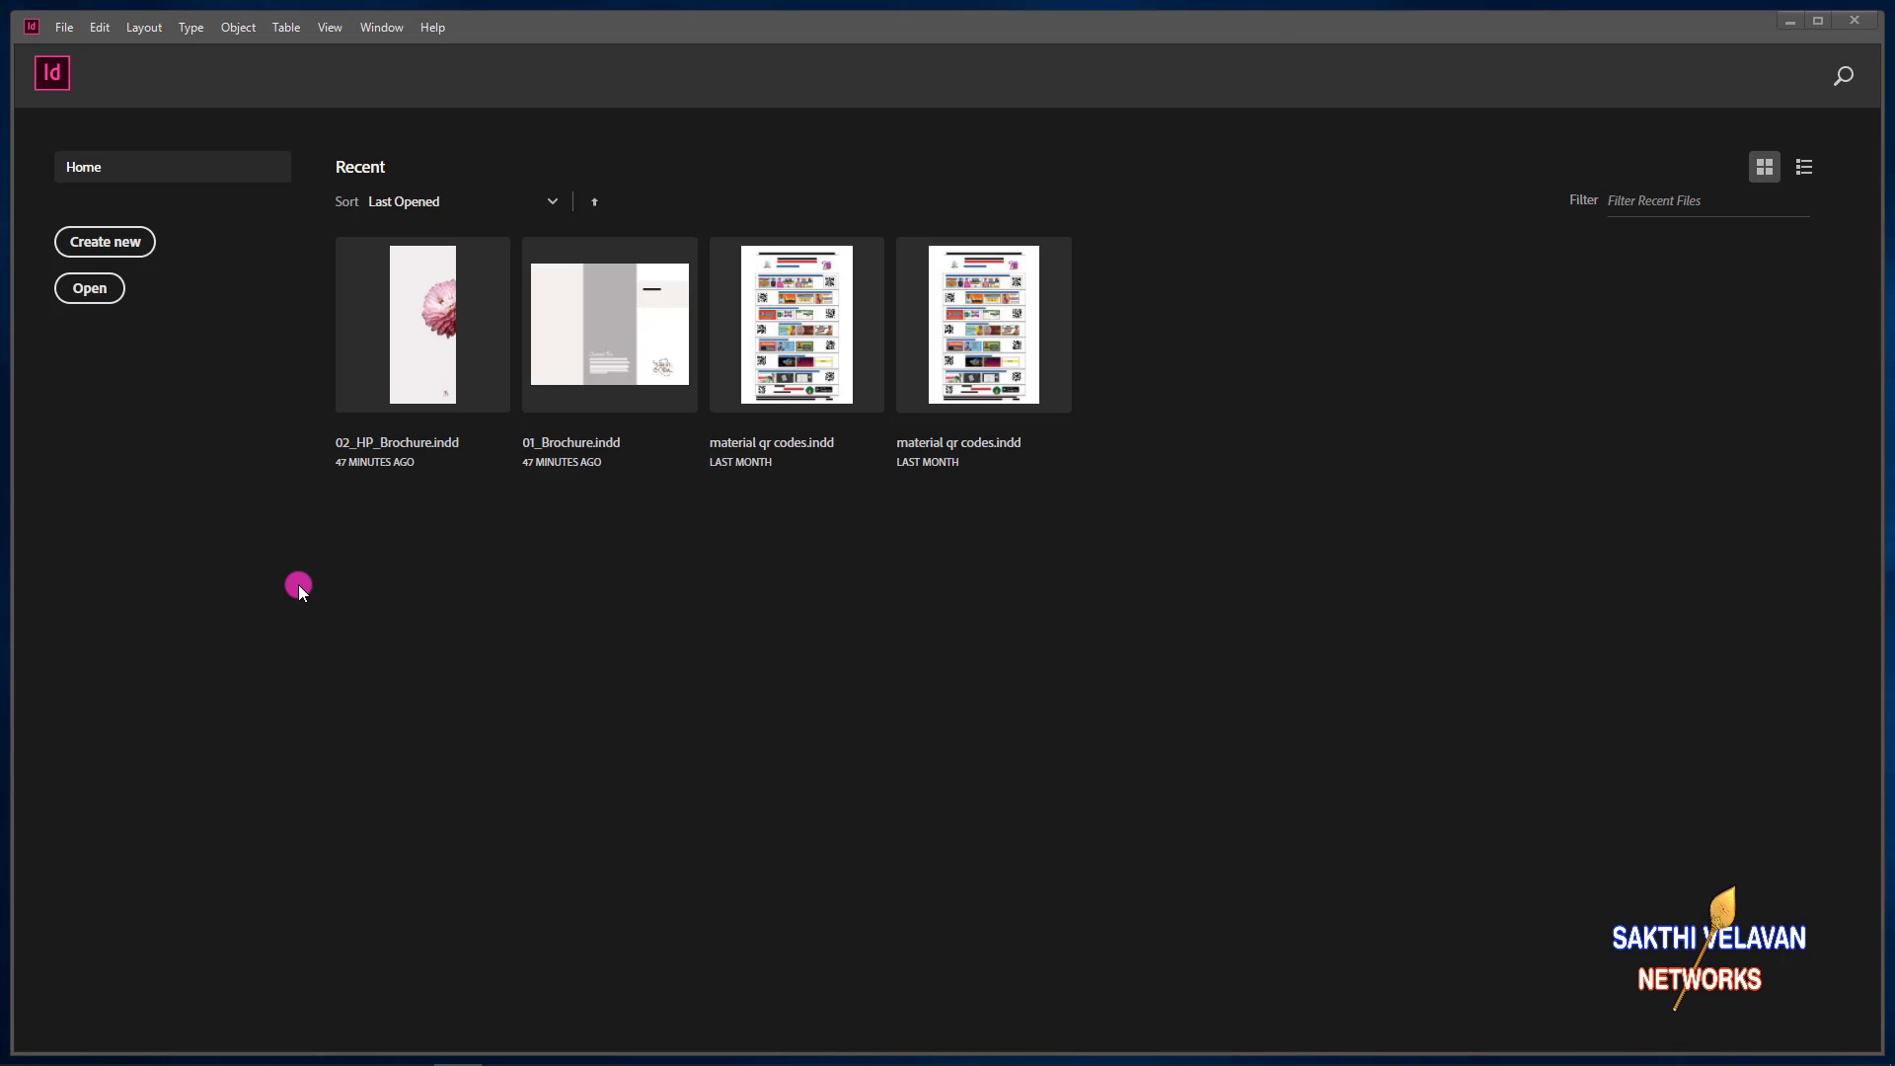
- Start setting up a new document and bring up the blank Print presets
click(122, 243)
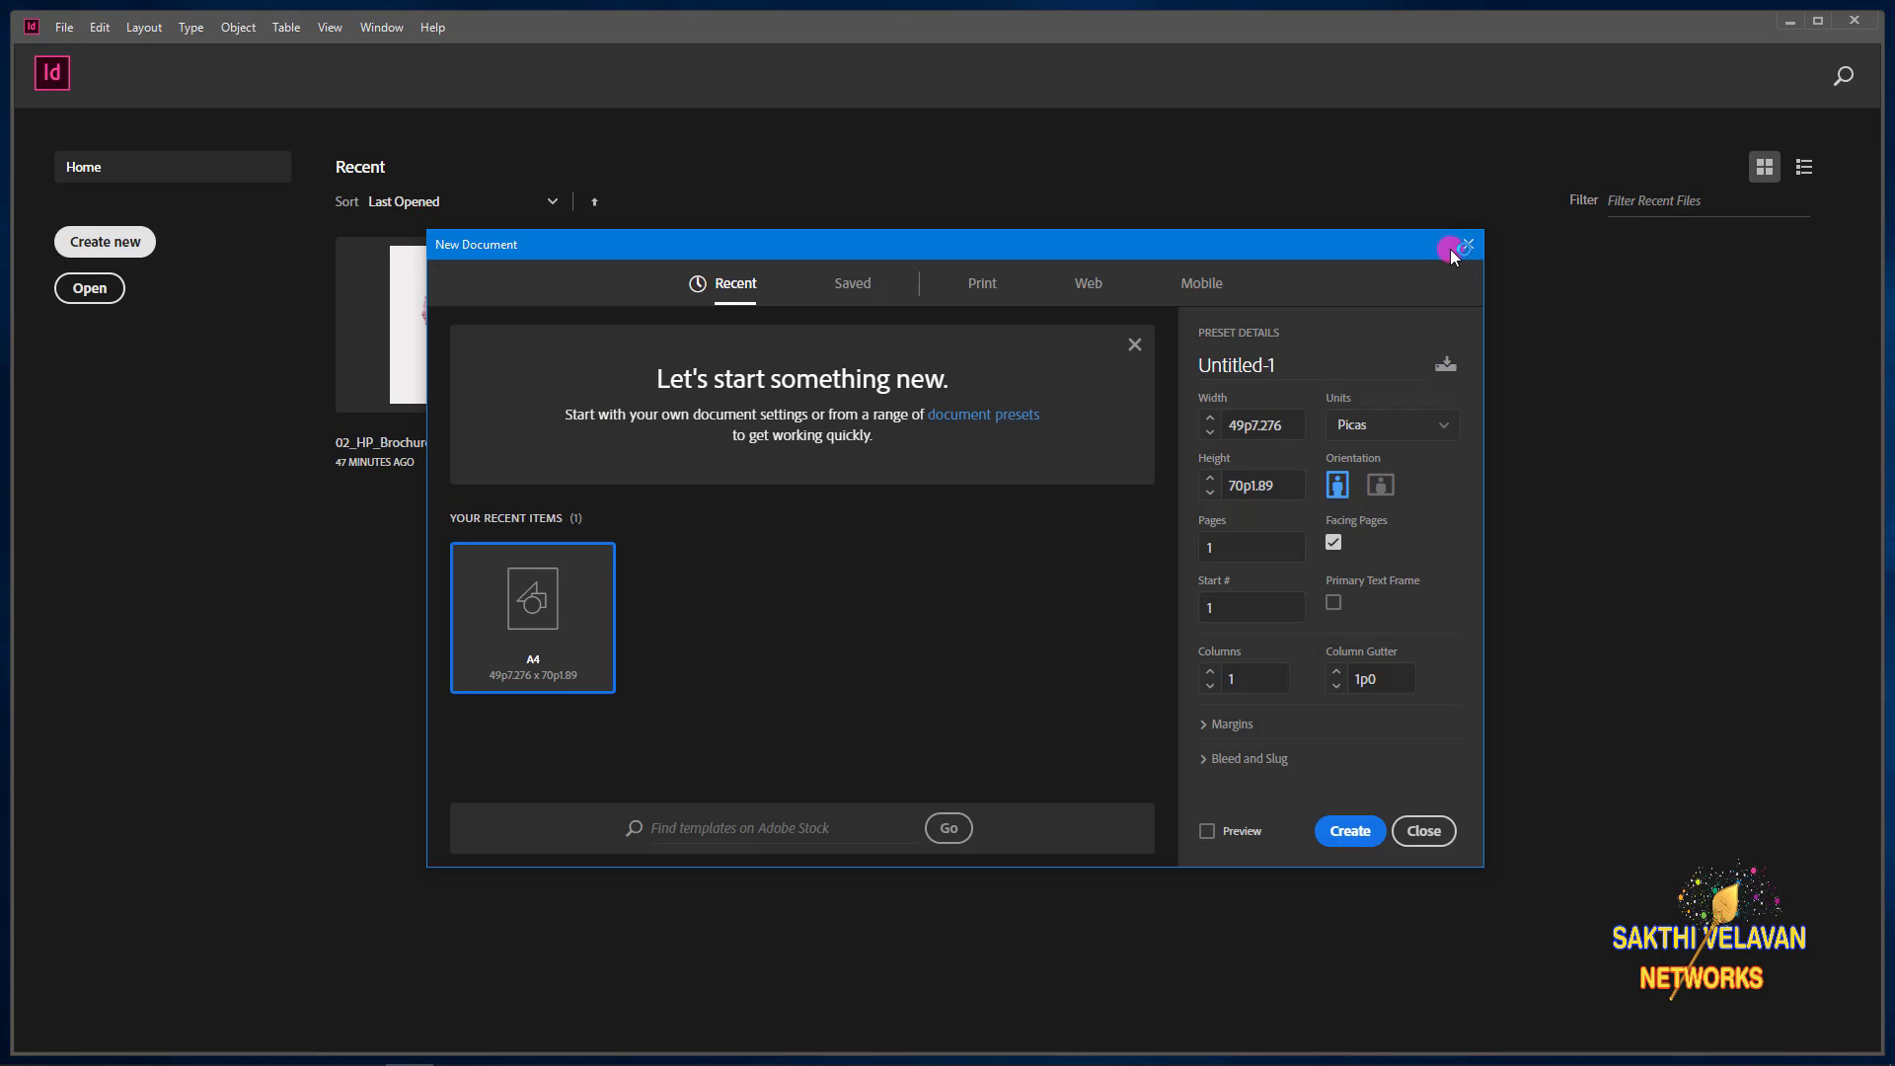
click(1465, 247)
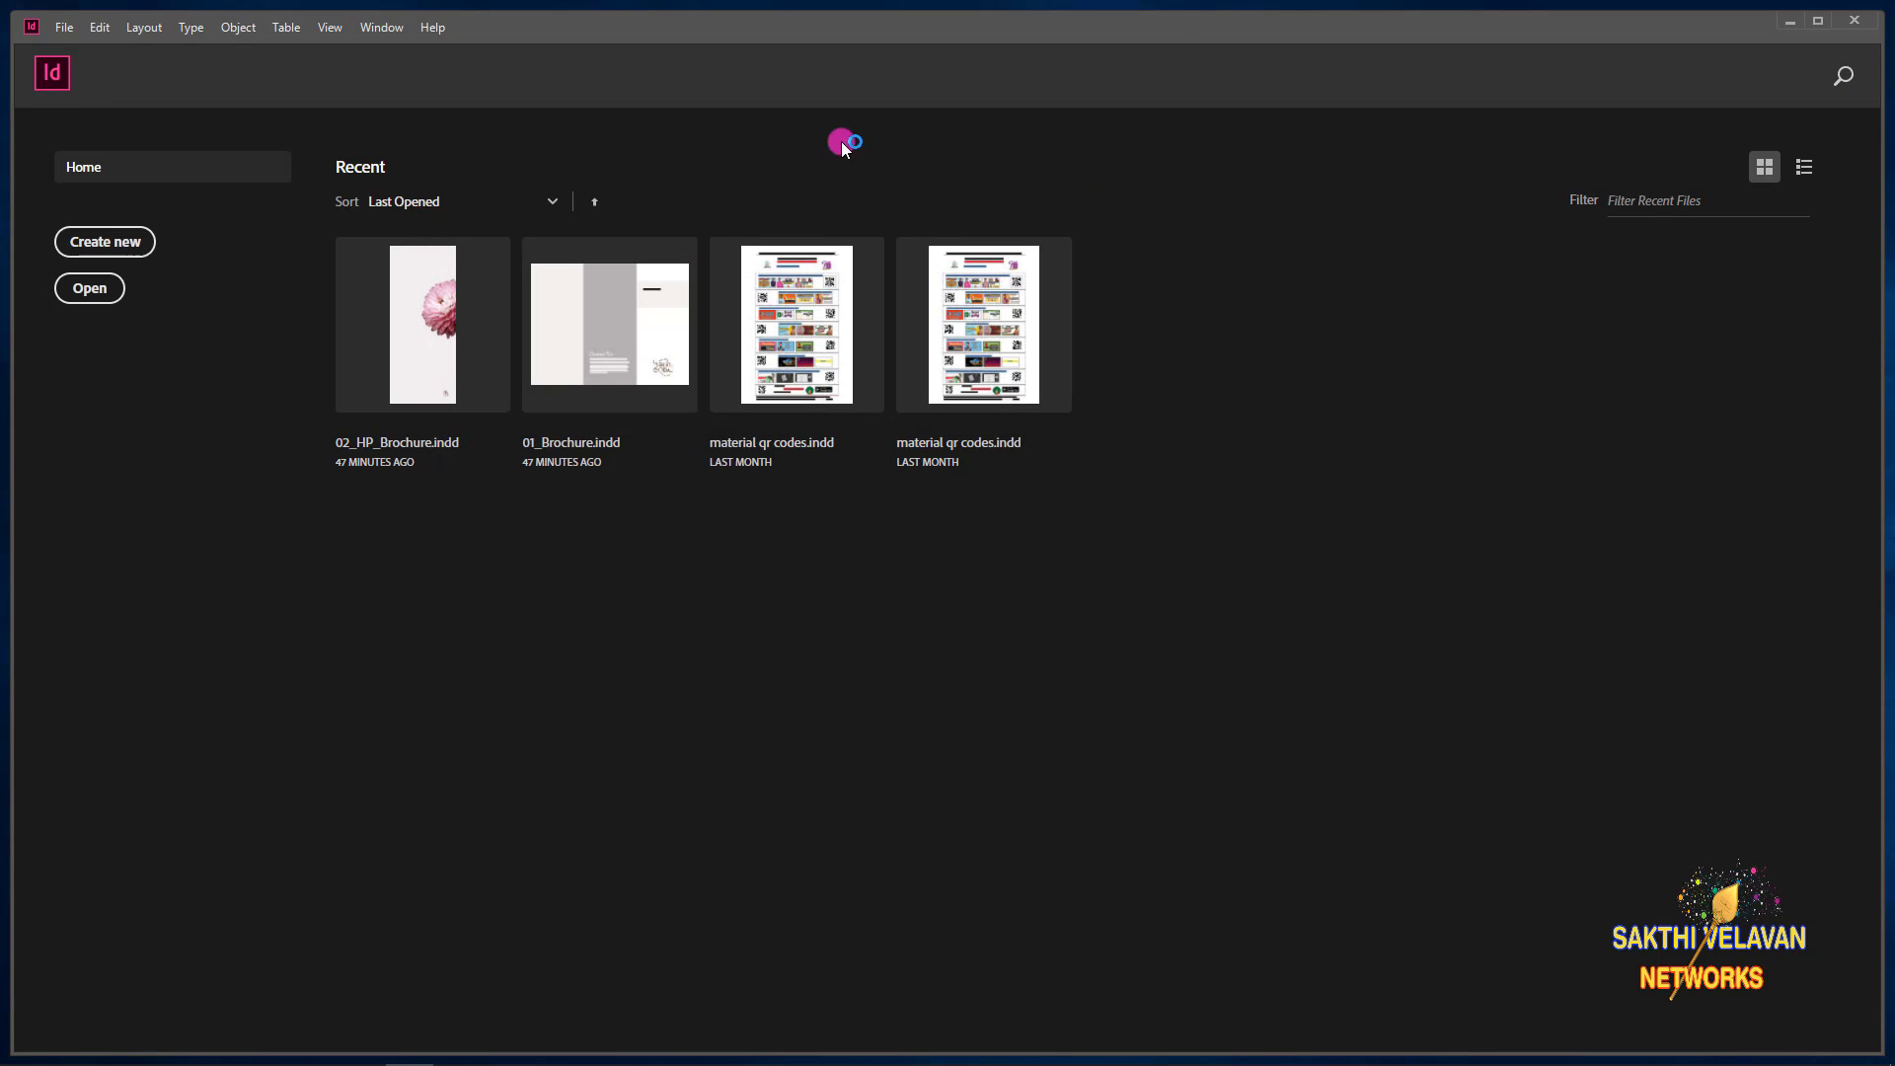
click(65, 28)
click(87, 49)
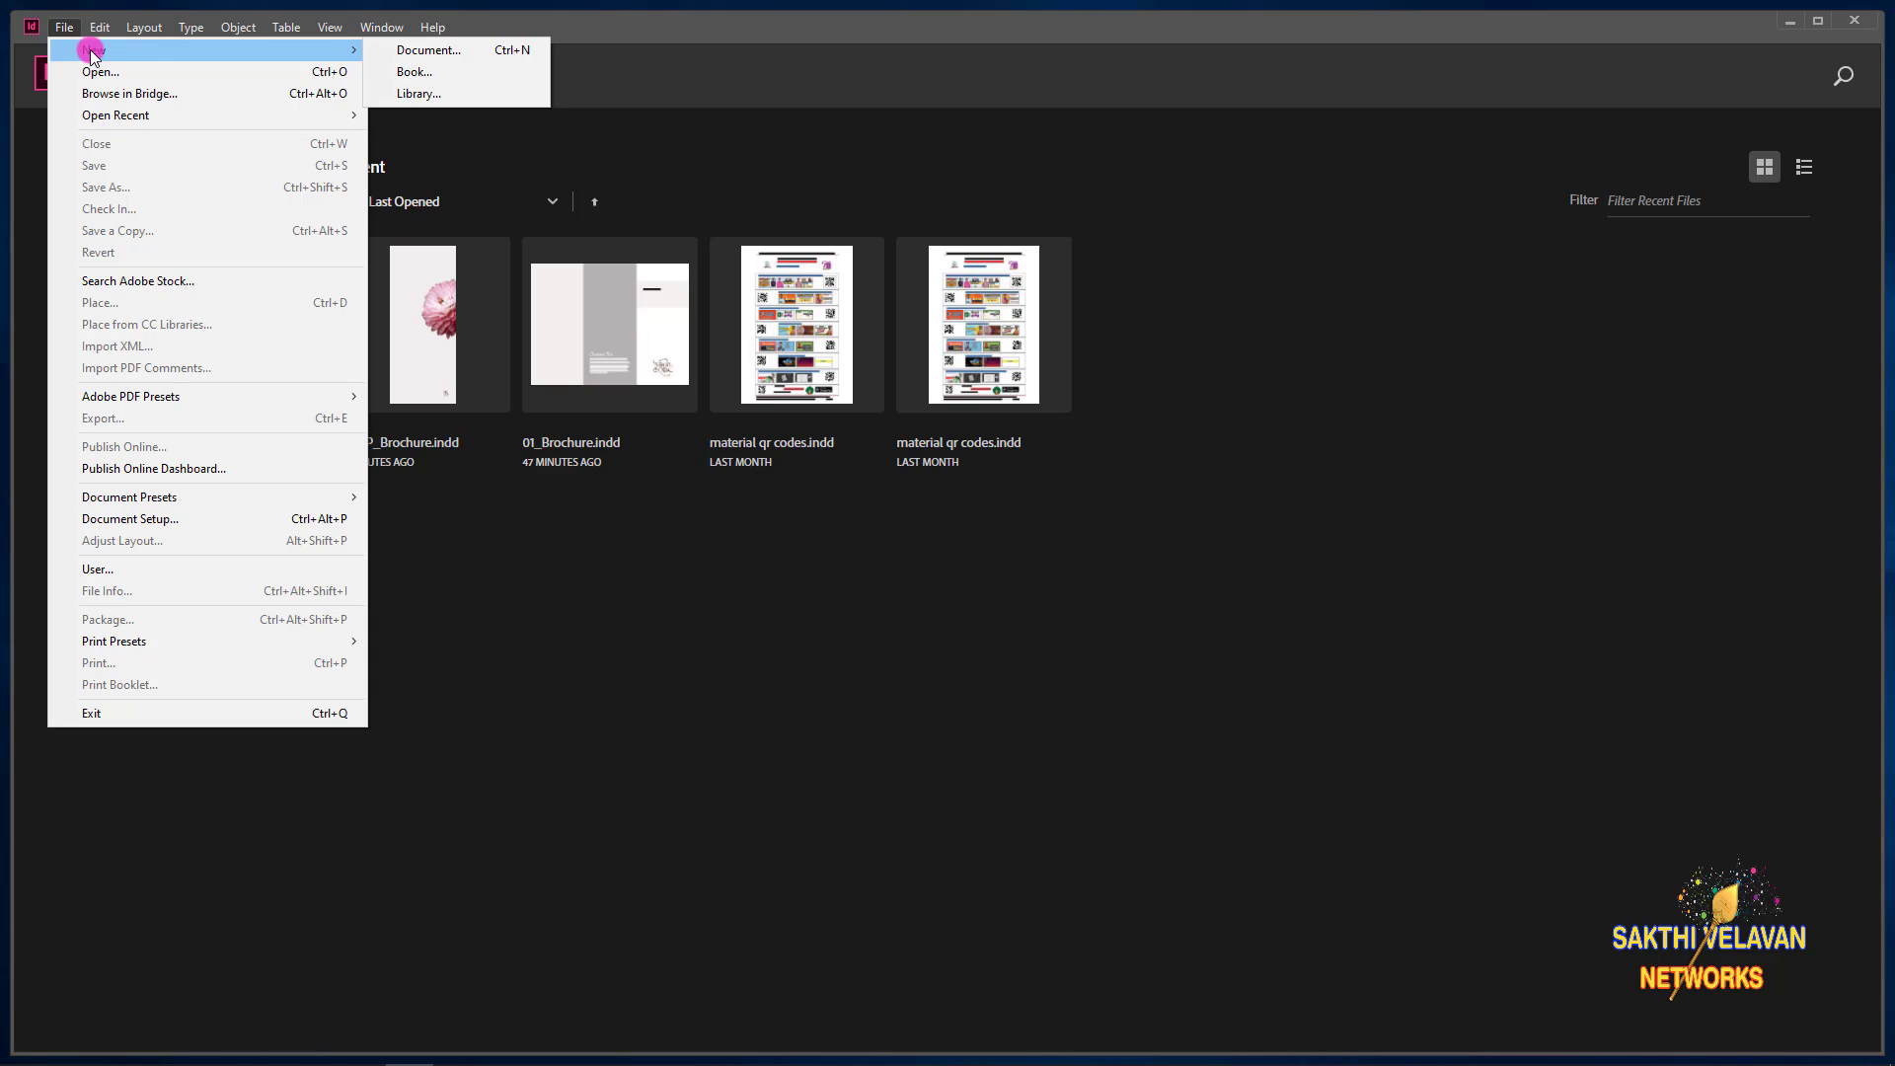
click(415, 51)
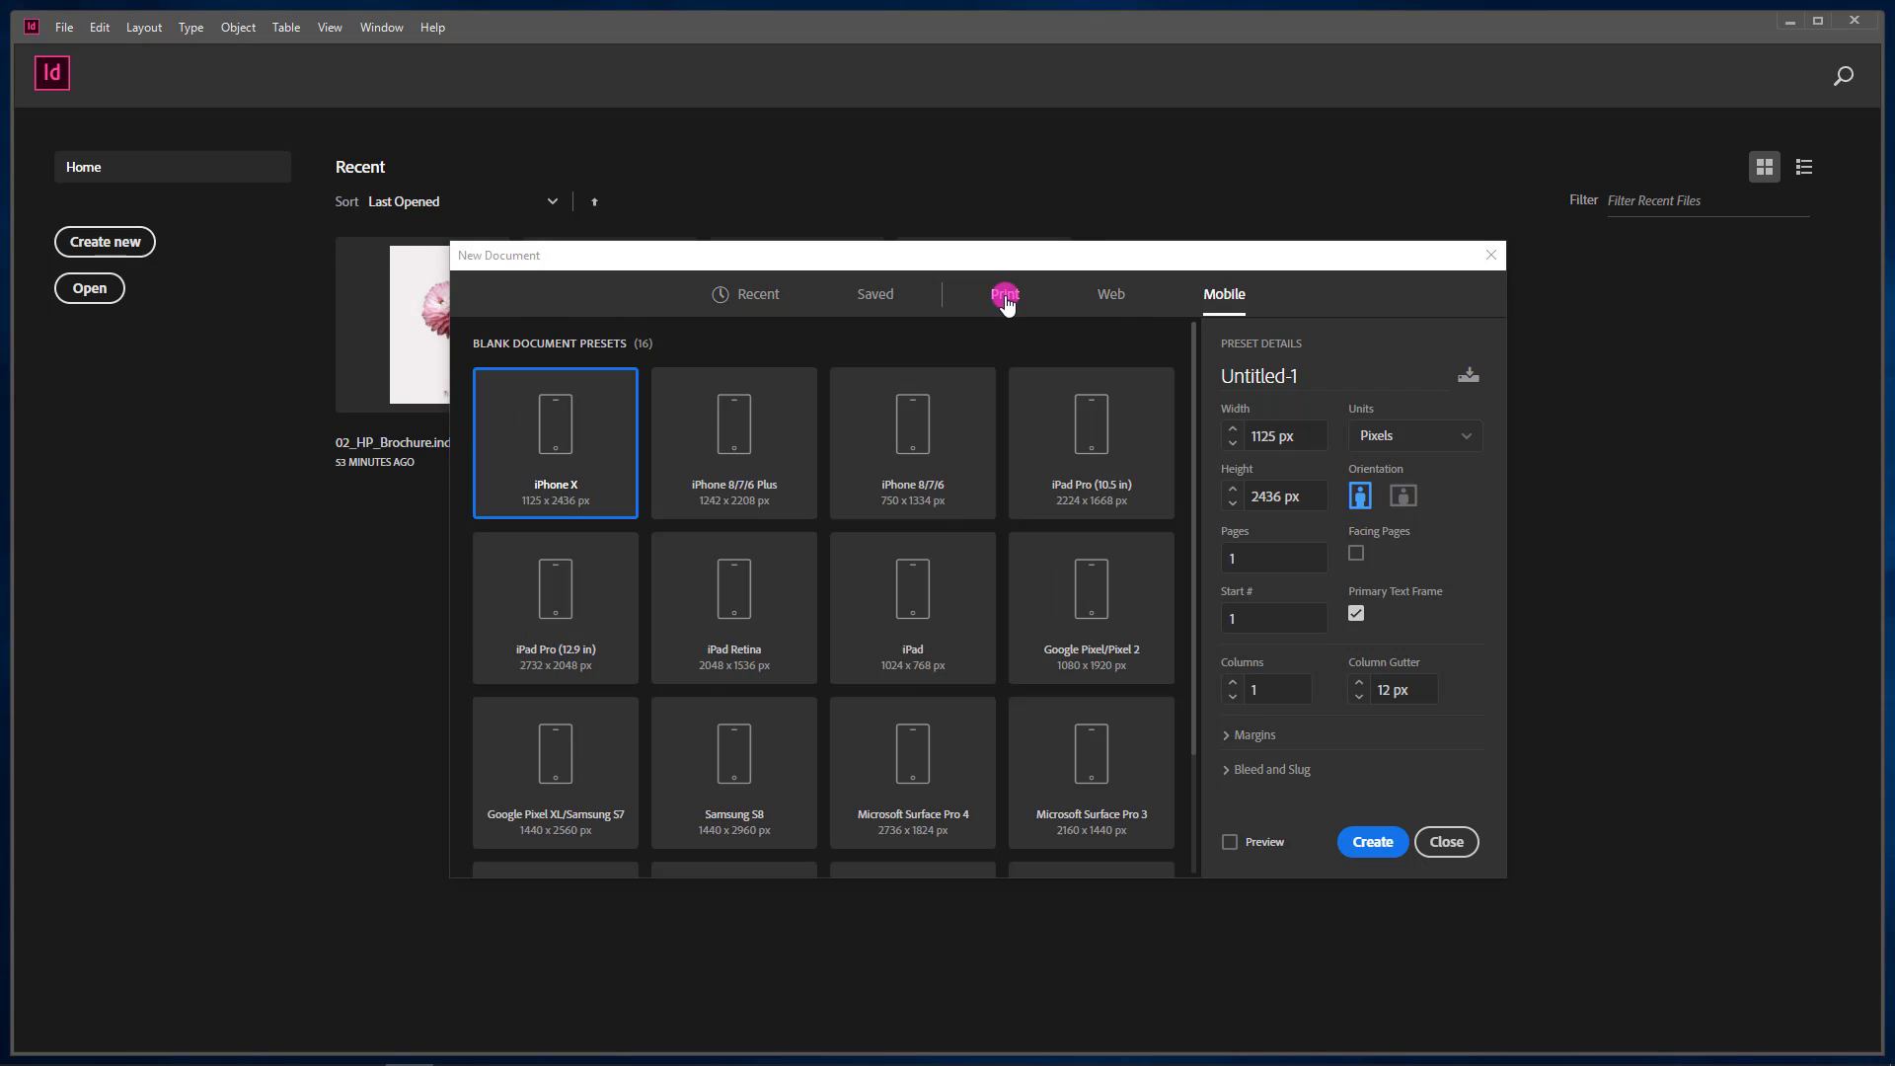
click(1006, 296)
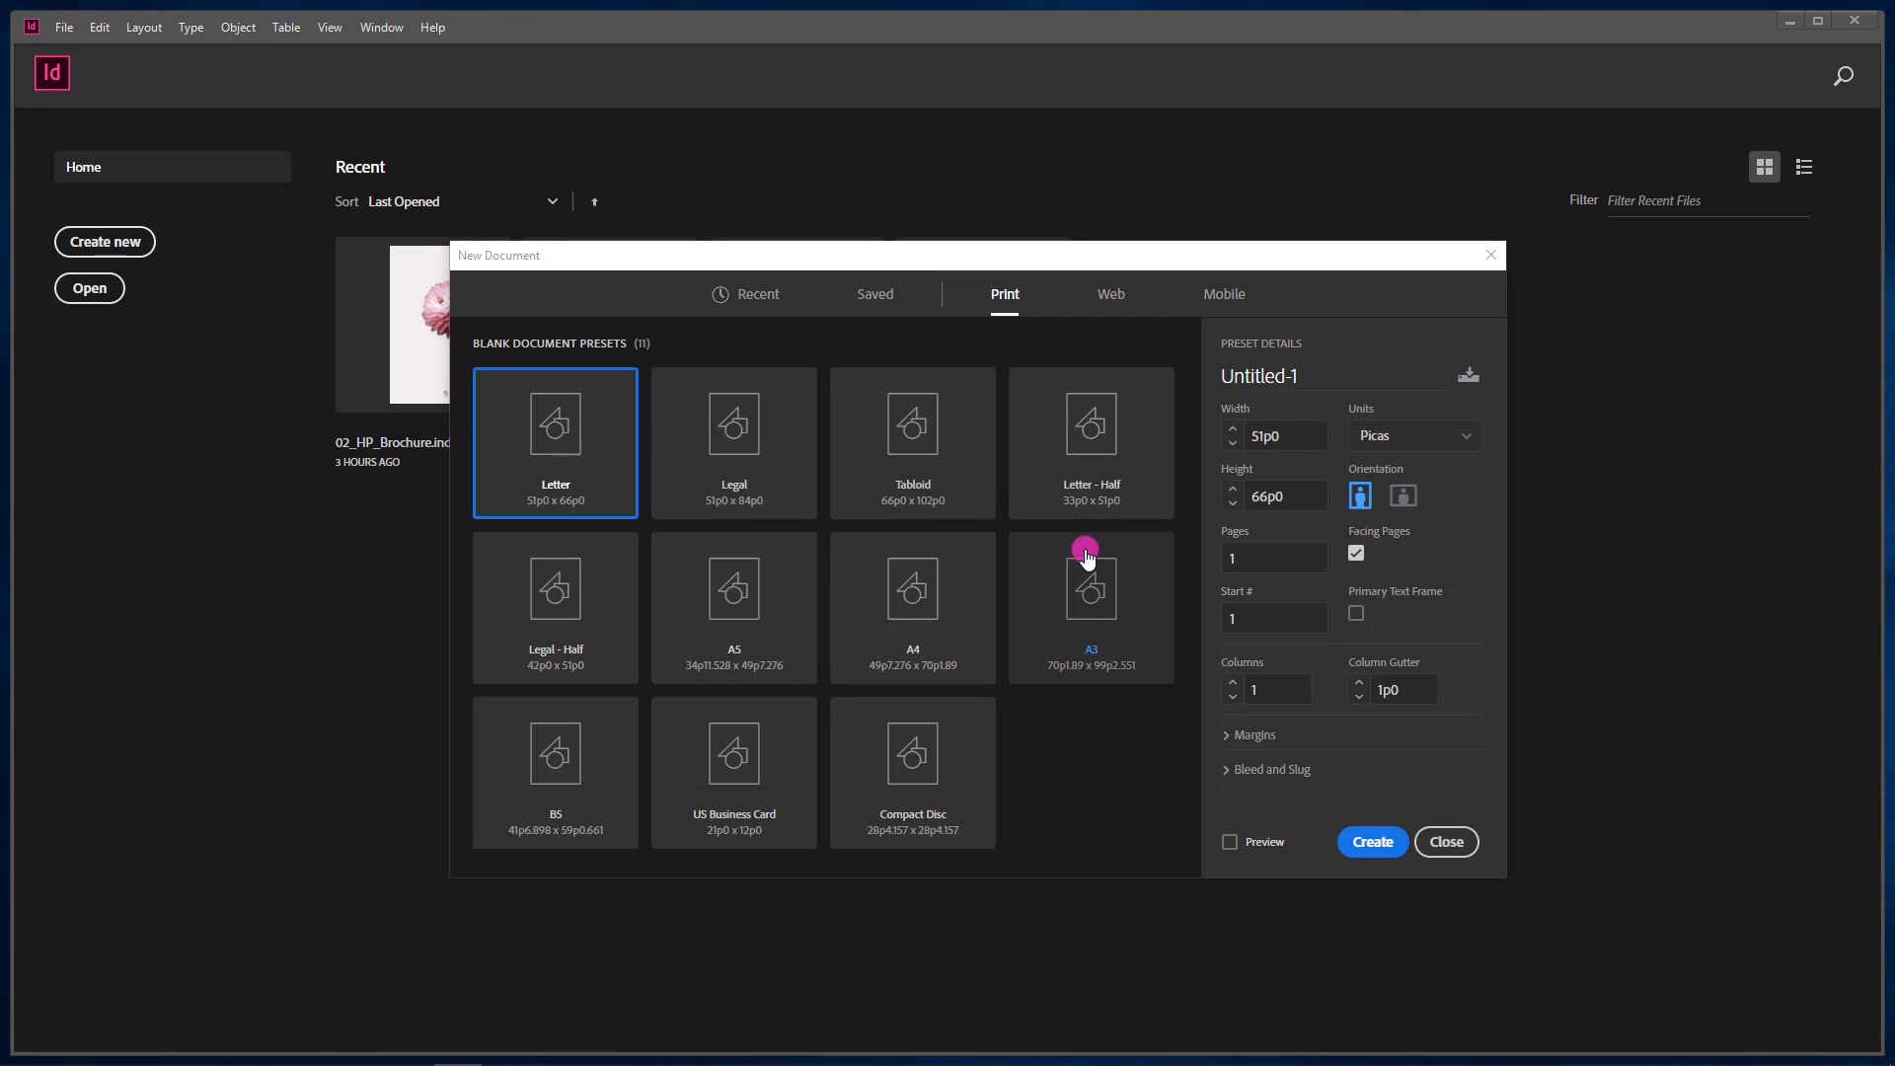
click(1302, 434)
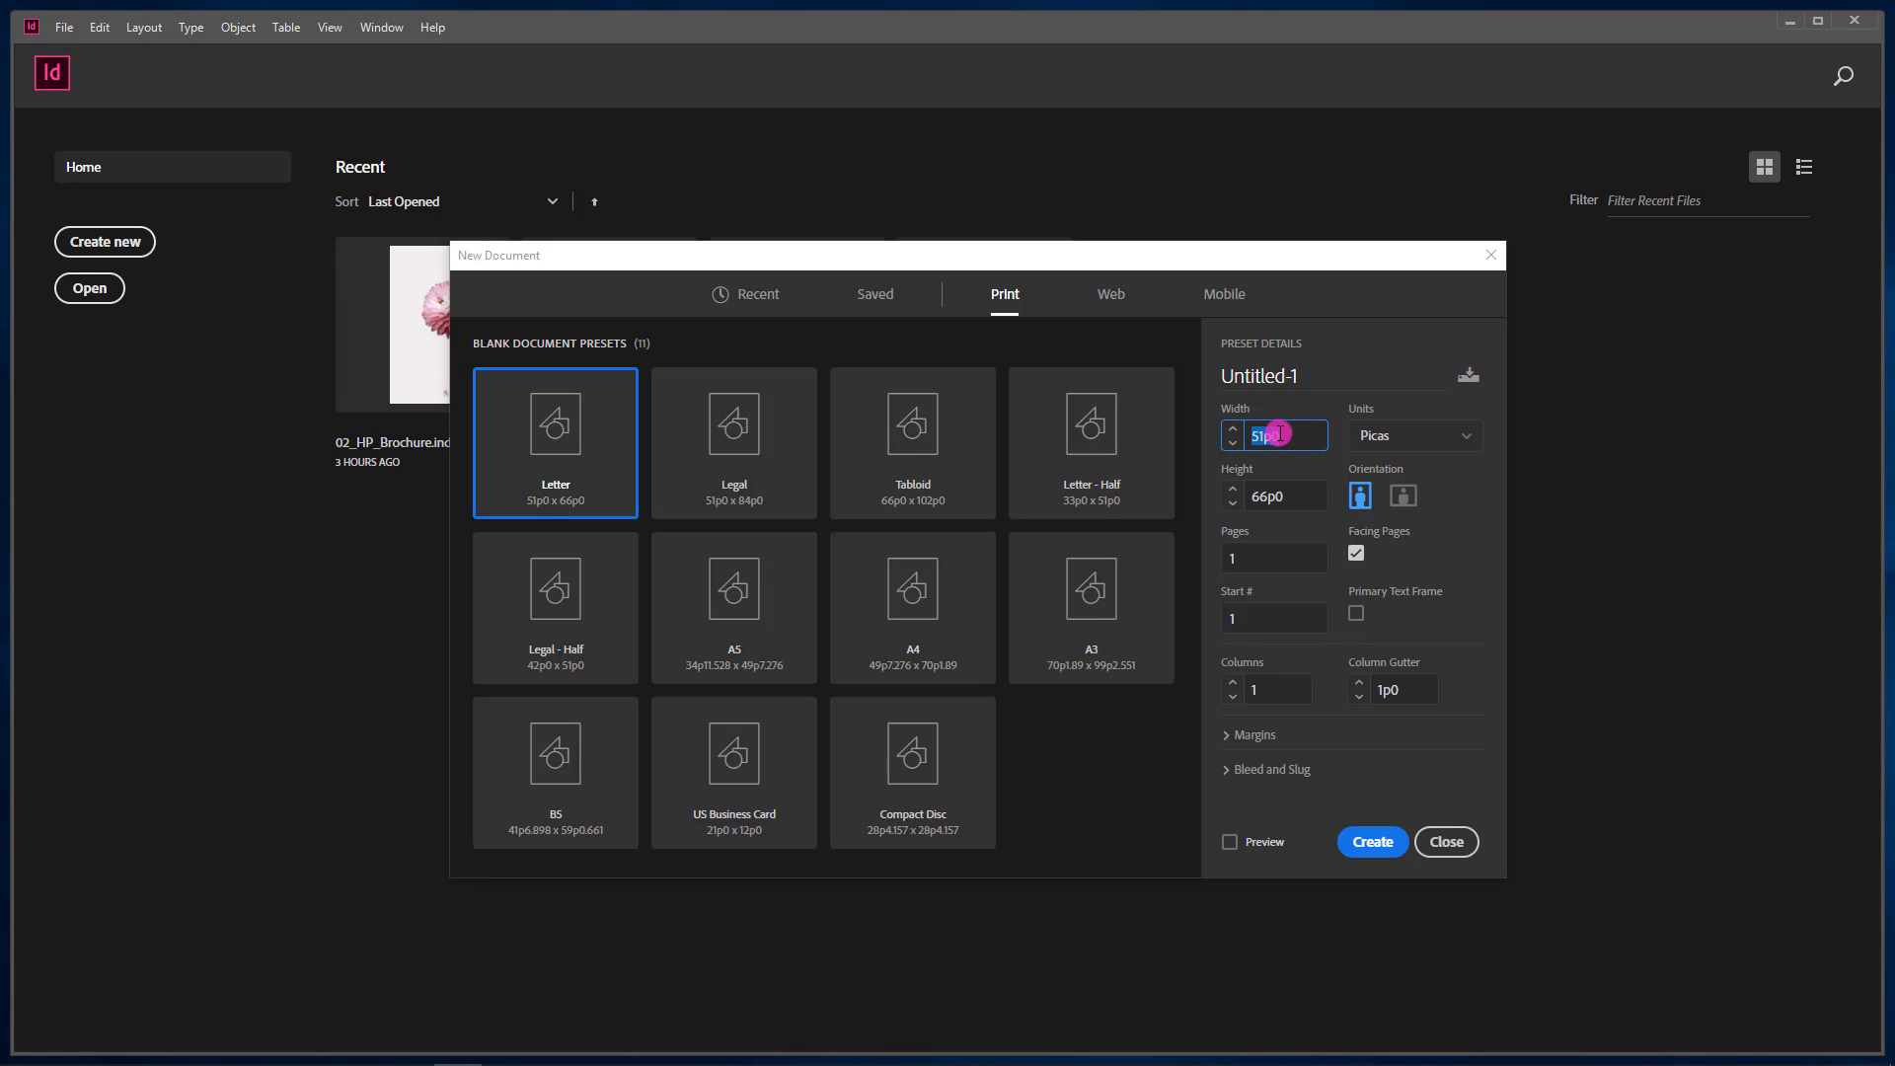
click(1276, 433)
drag(1290, 433, 1244, 436)
click(1292, 494)
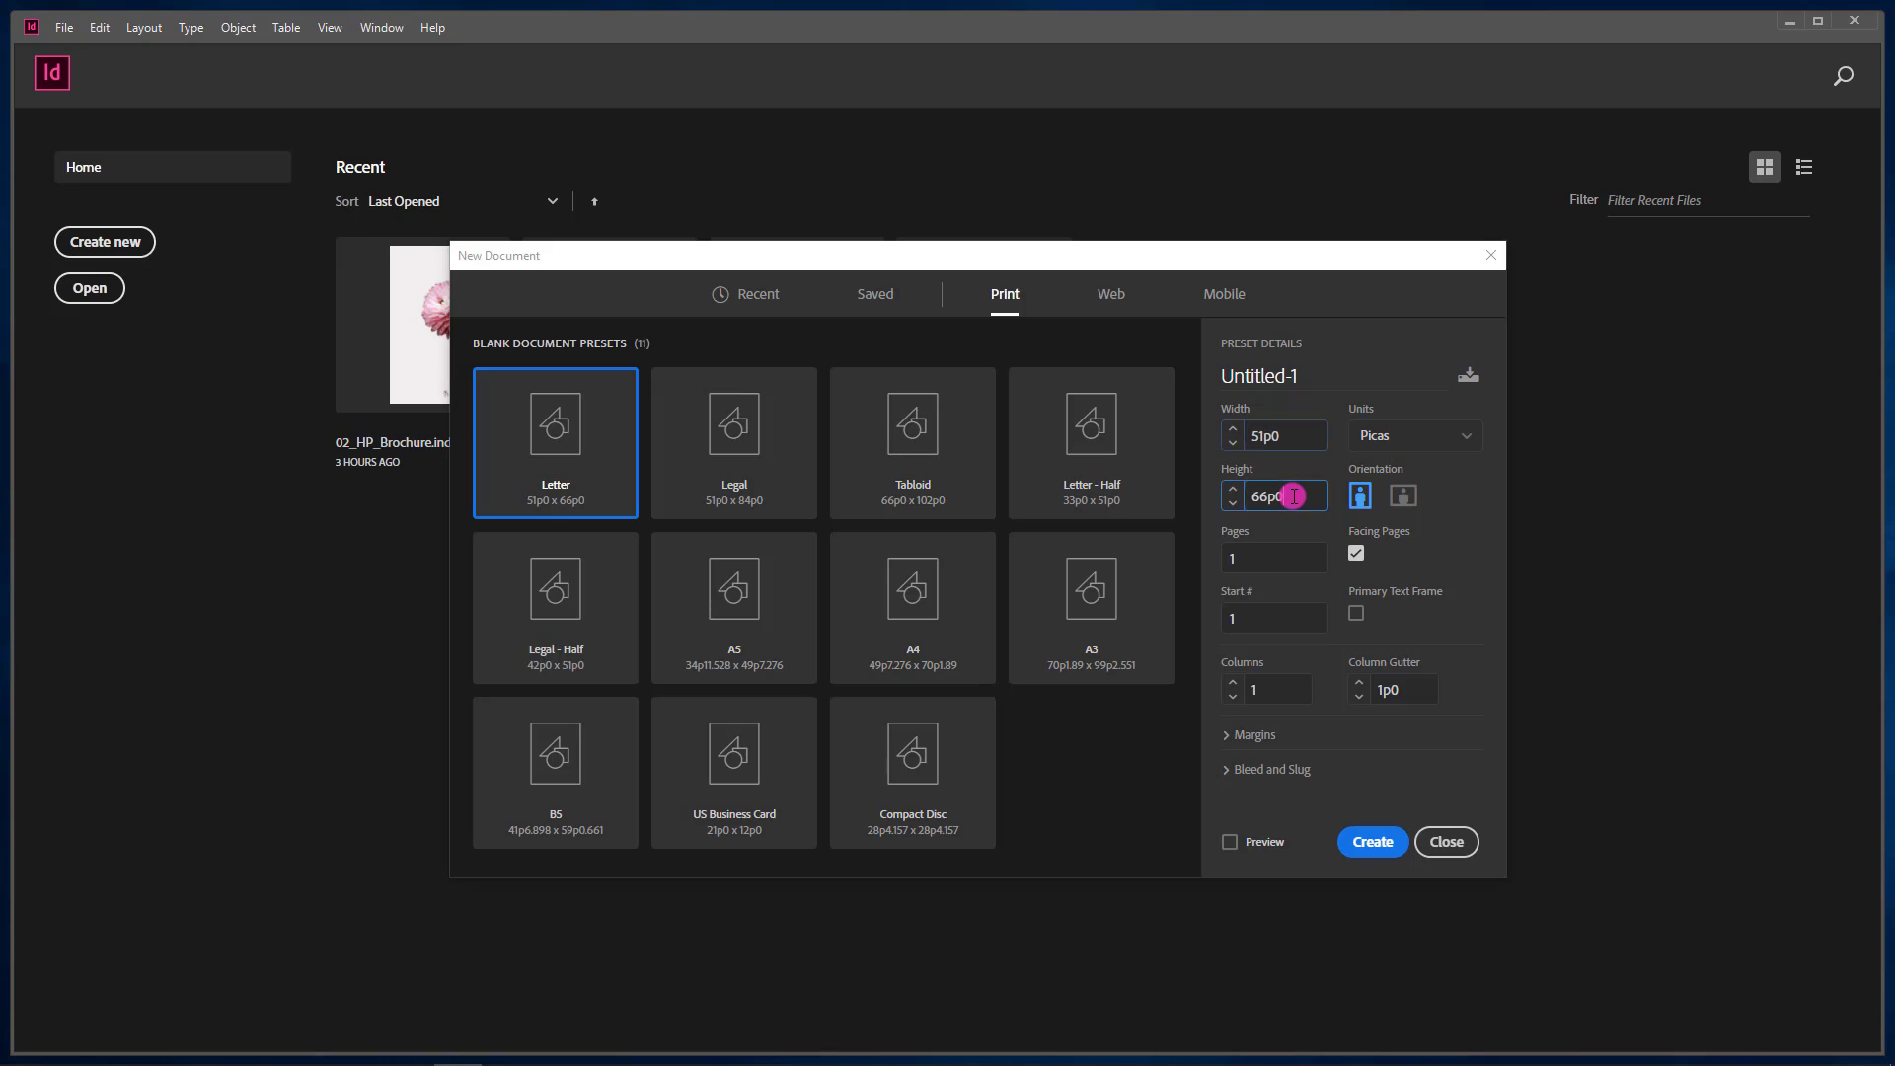
click(1417, 443)
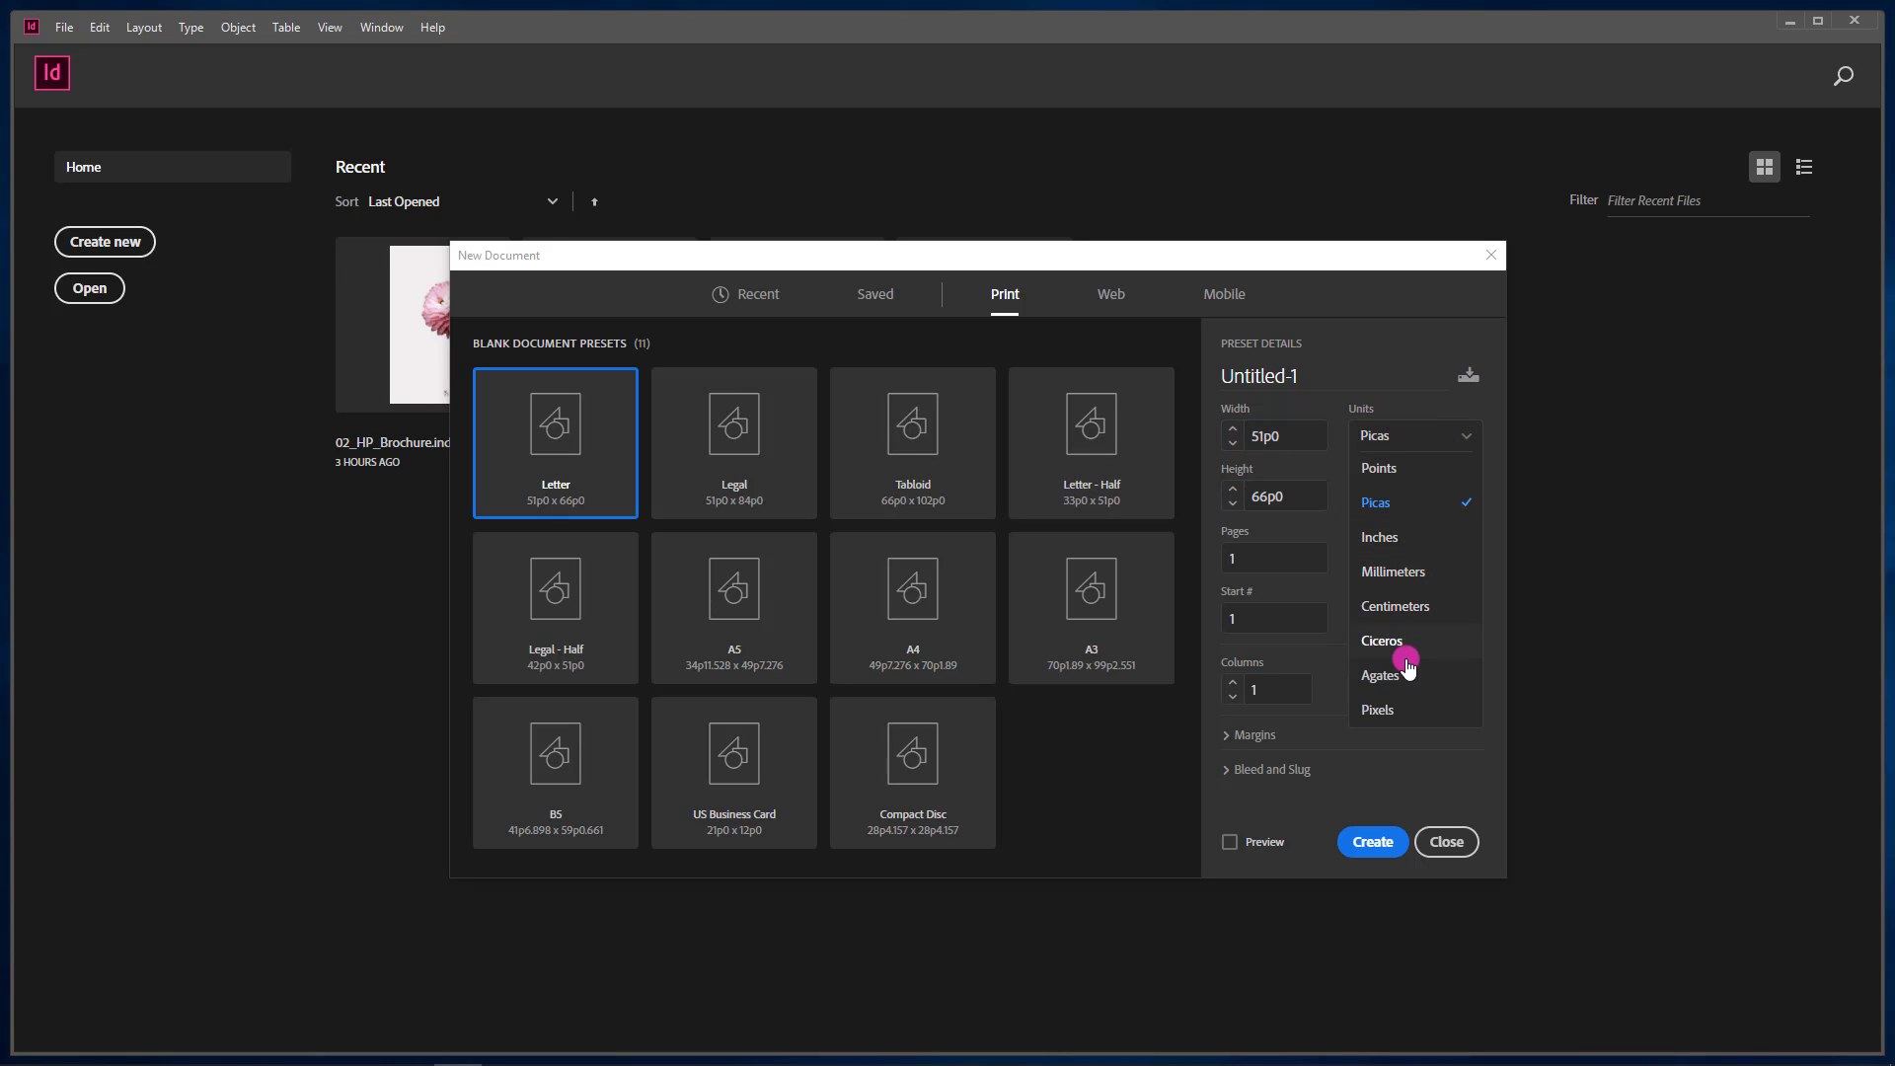
click(1437, 753)
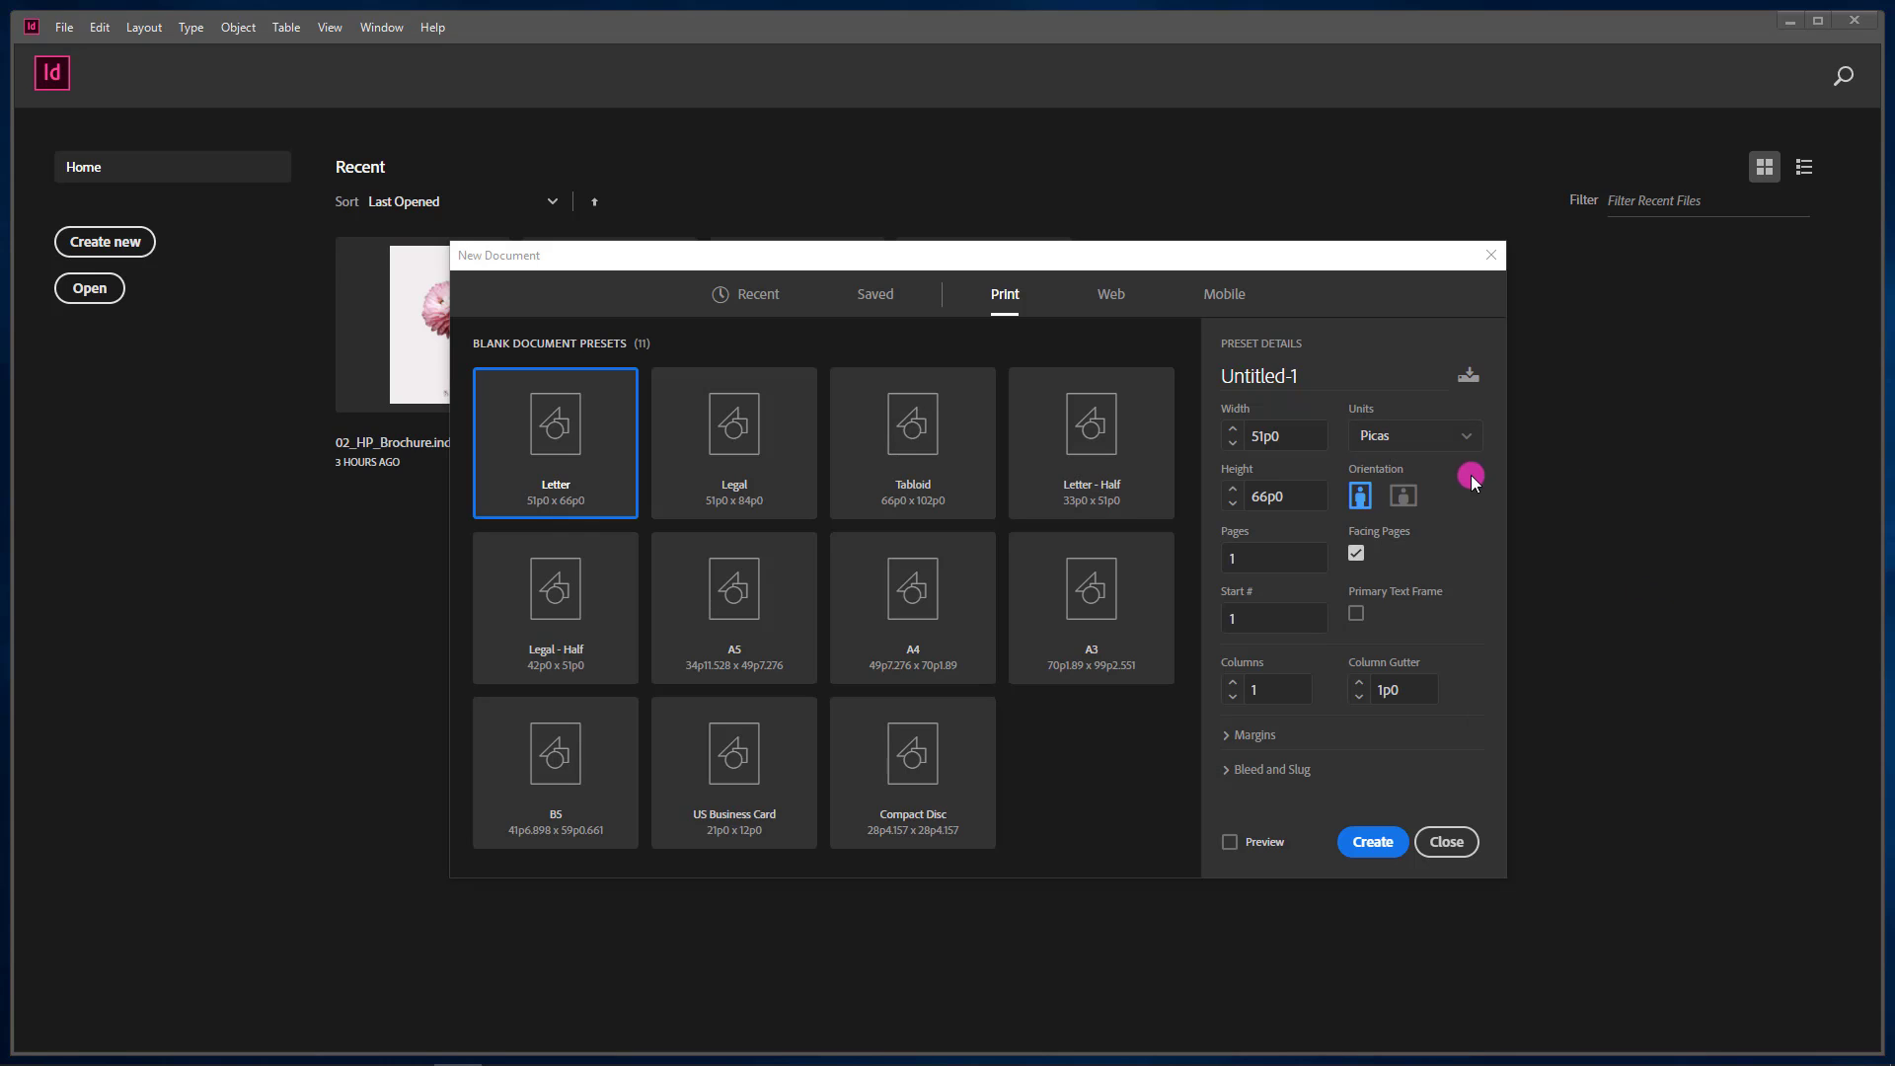
- Turn off Facing Pages, expand the margin settings and create the Letter-size document
click(1356, 556)
click(1239, 558)
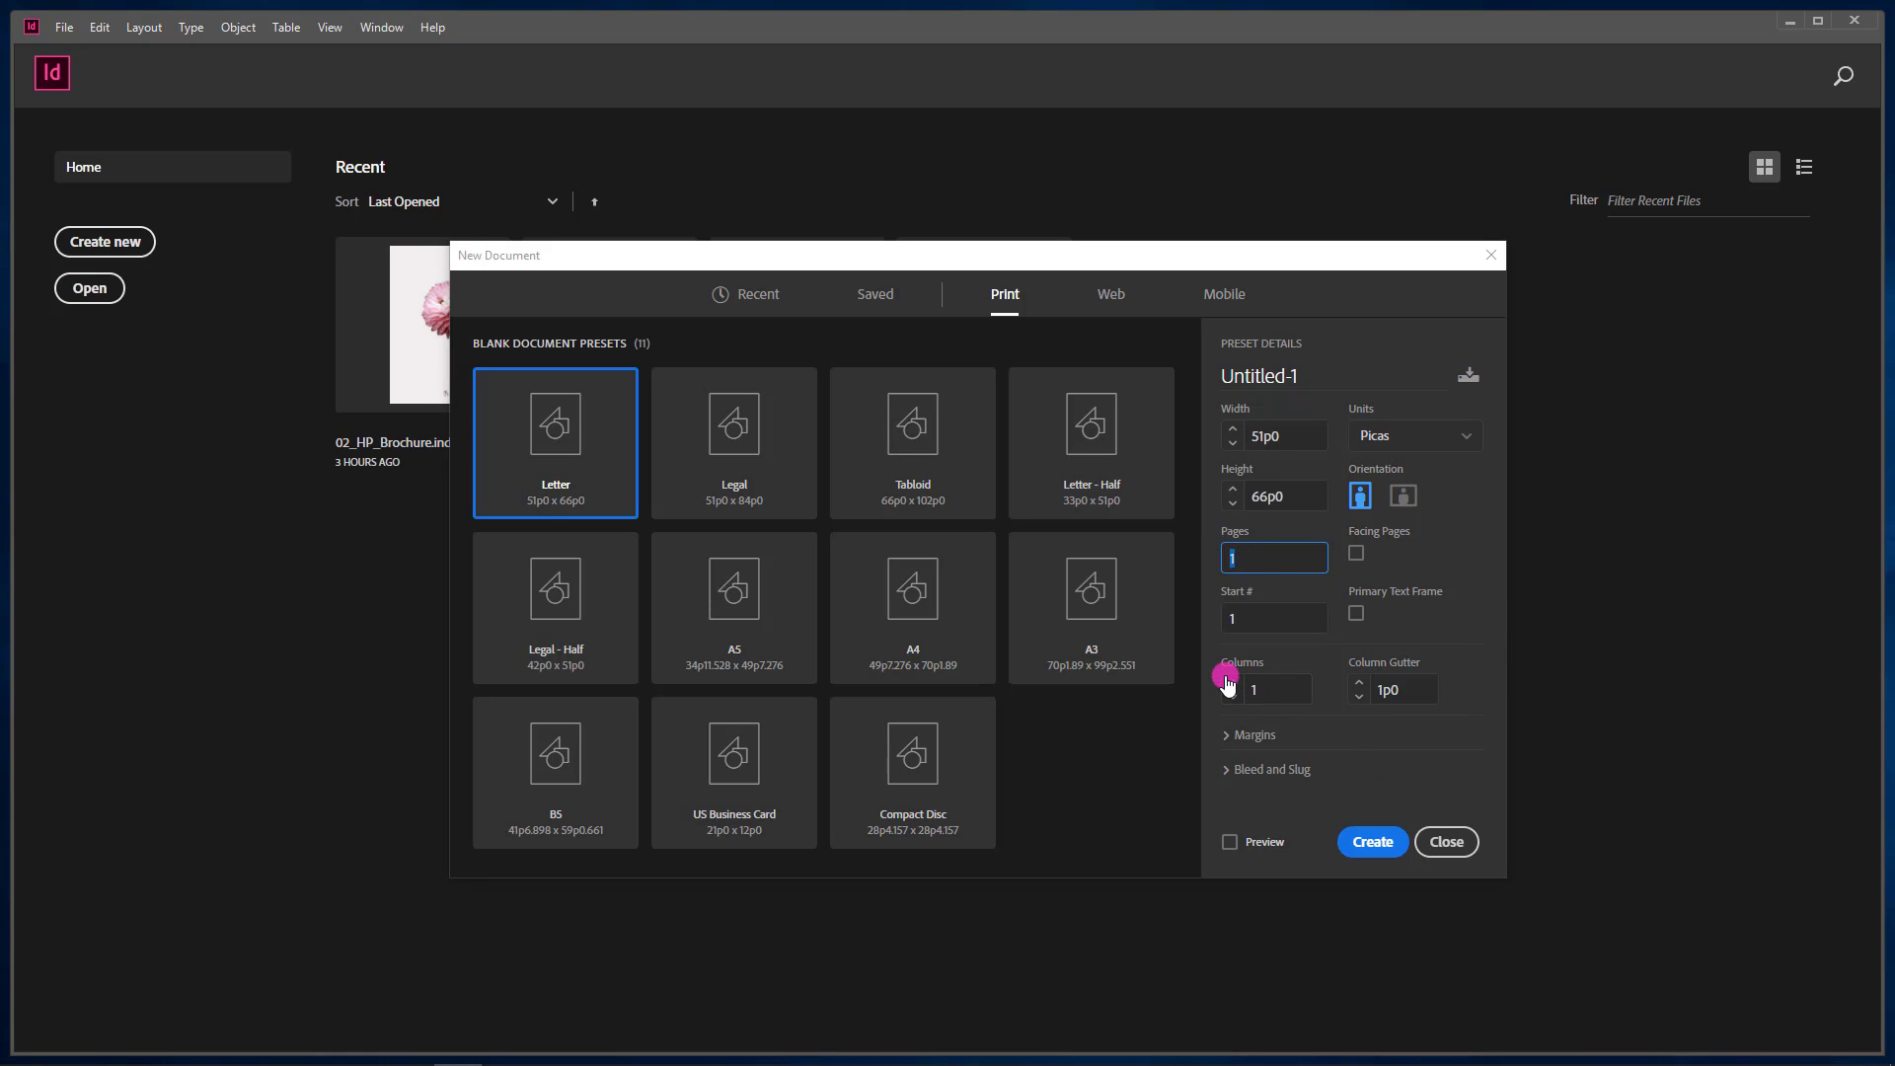
click(1230, 734)
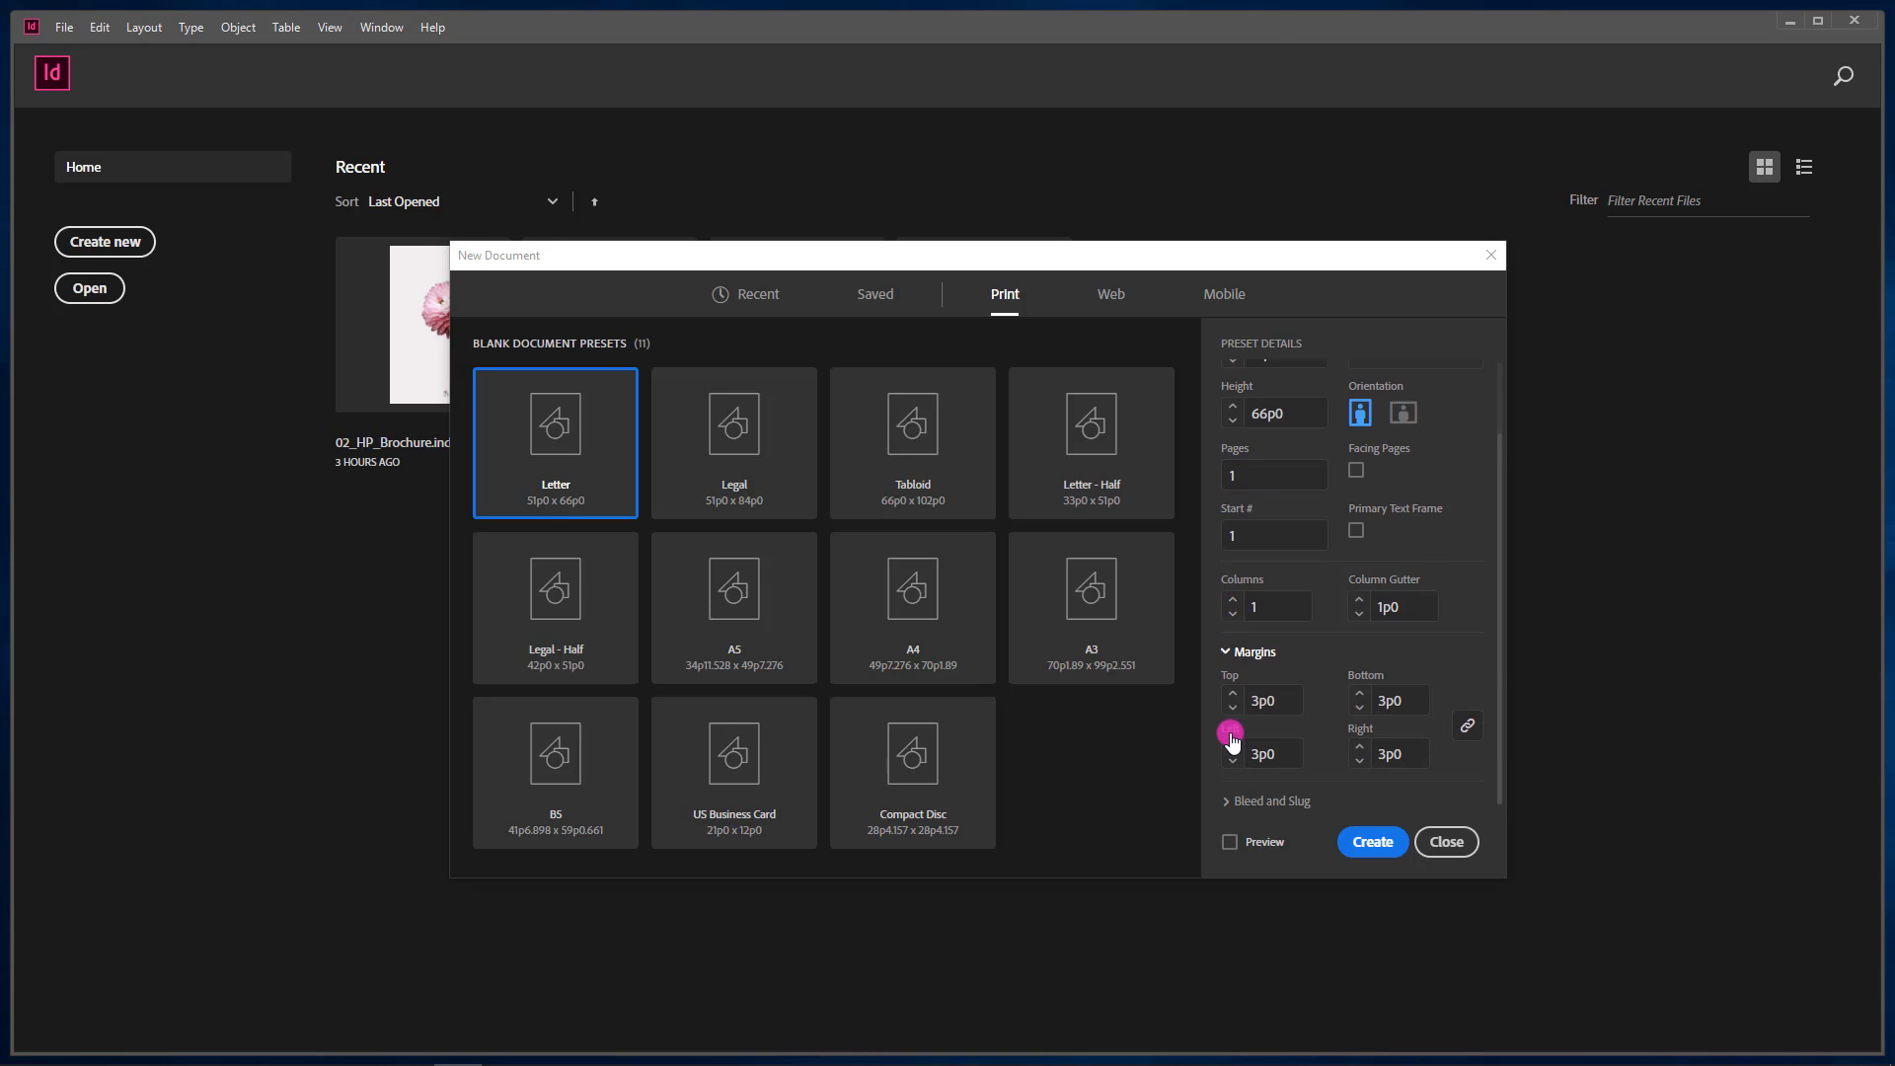
click(1358, 844)
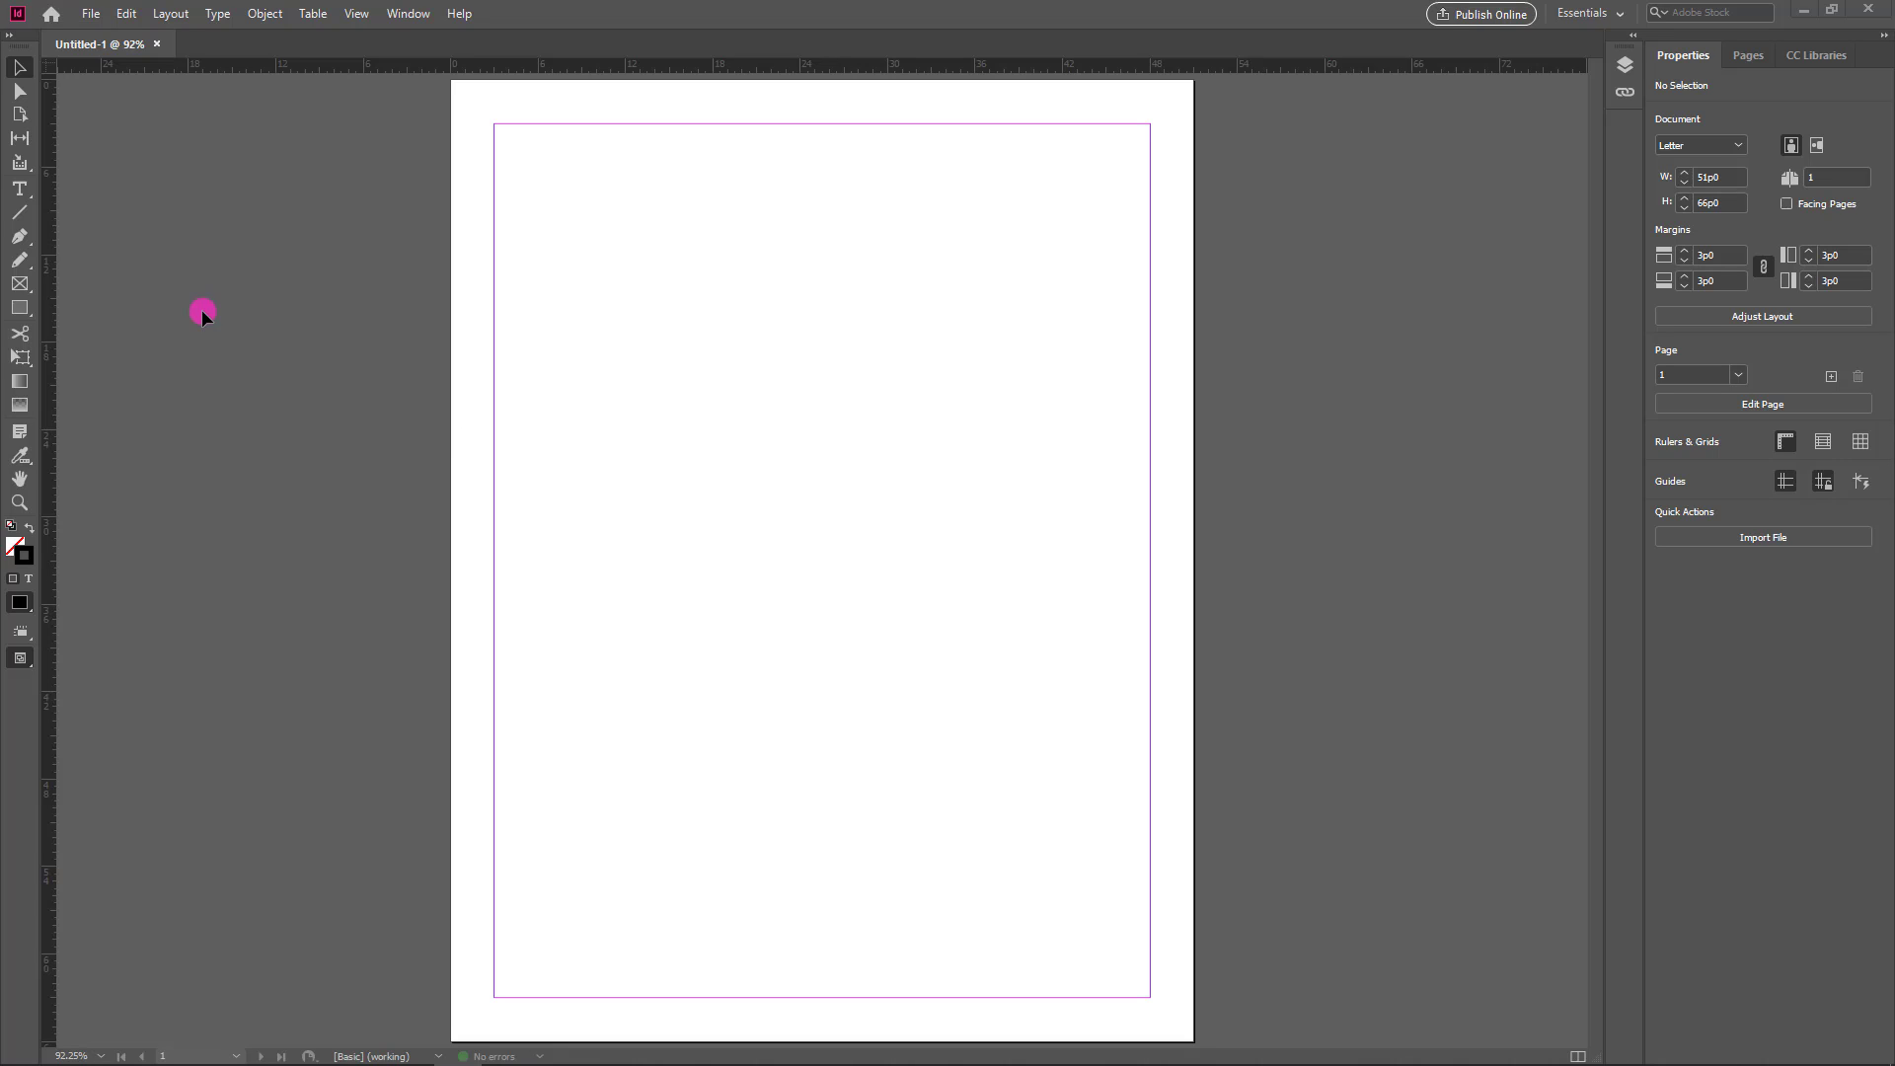
- Open the file 01_Brochure.indd from the Exercise Files folder 01
key(Tab)
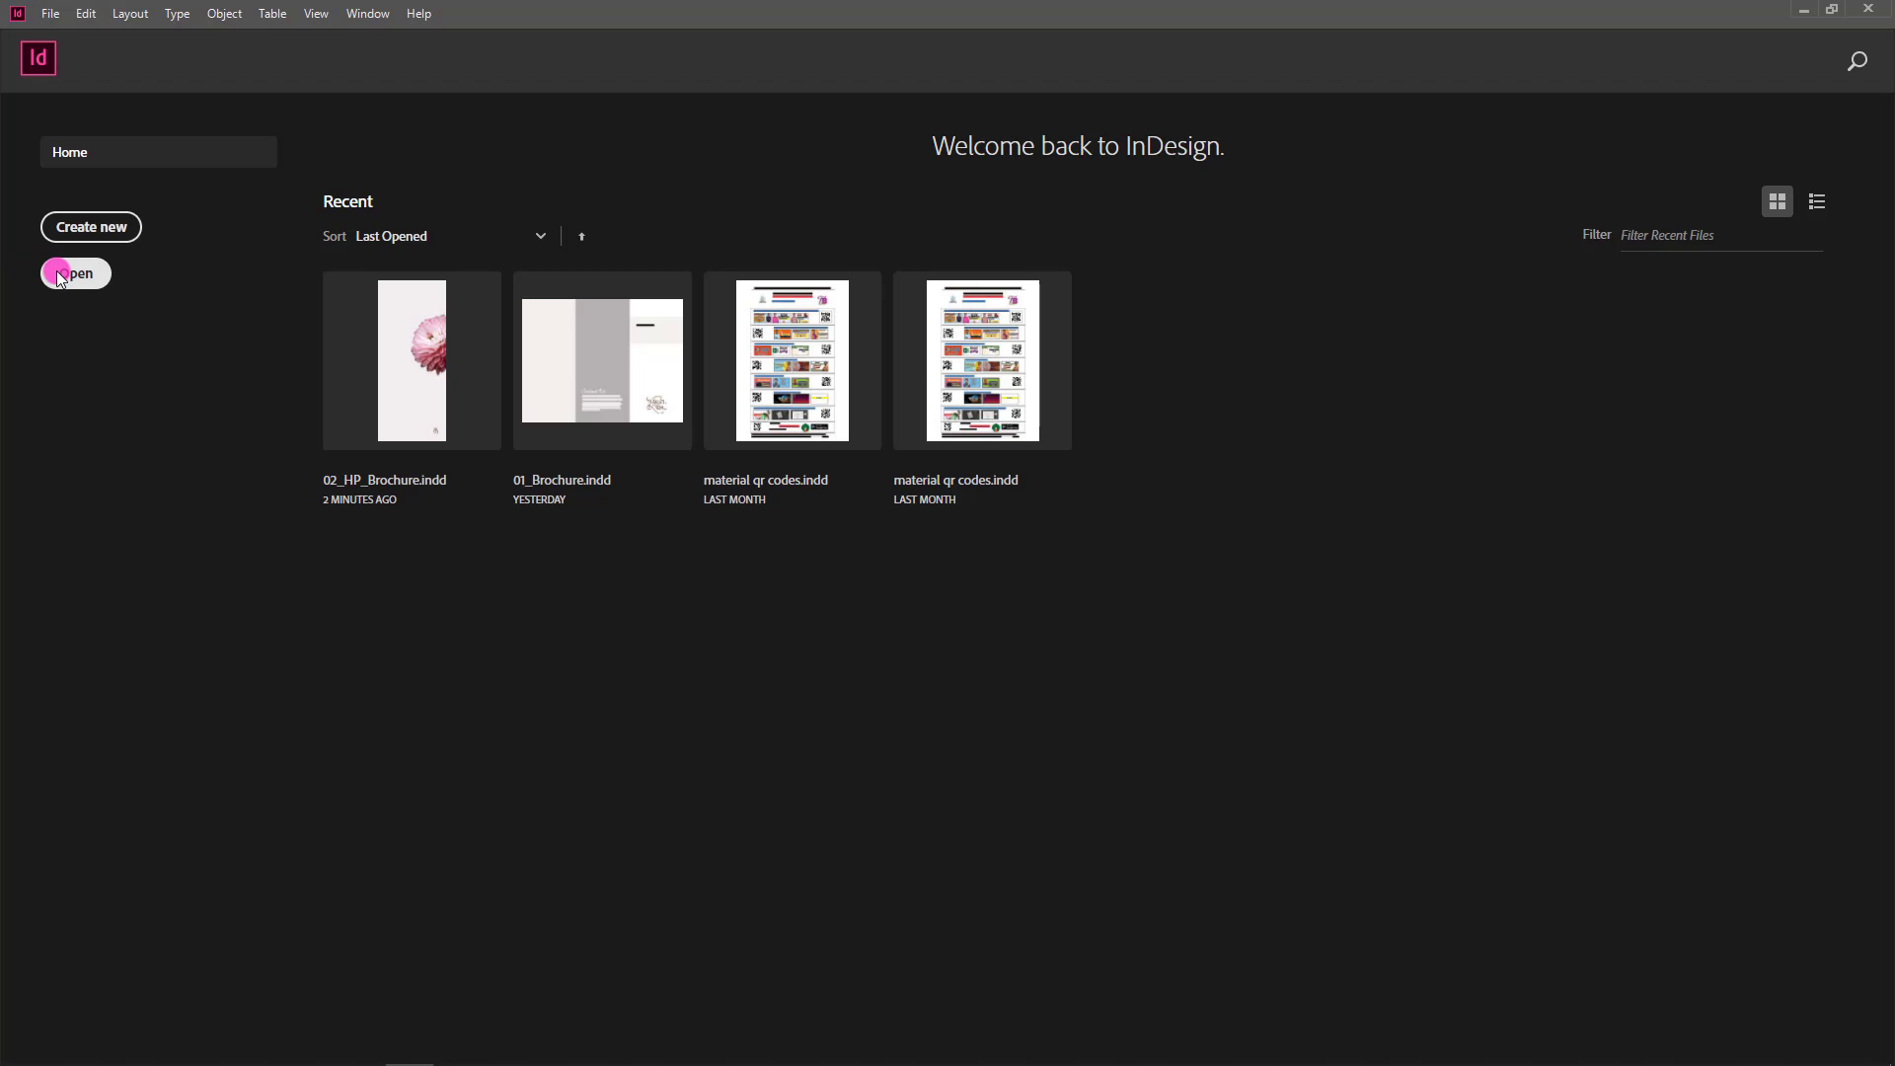
click(59, 275)
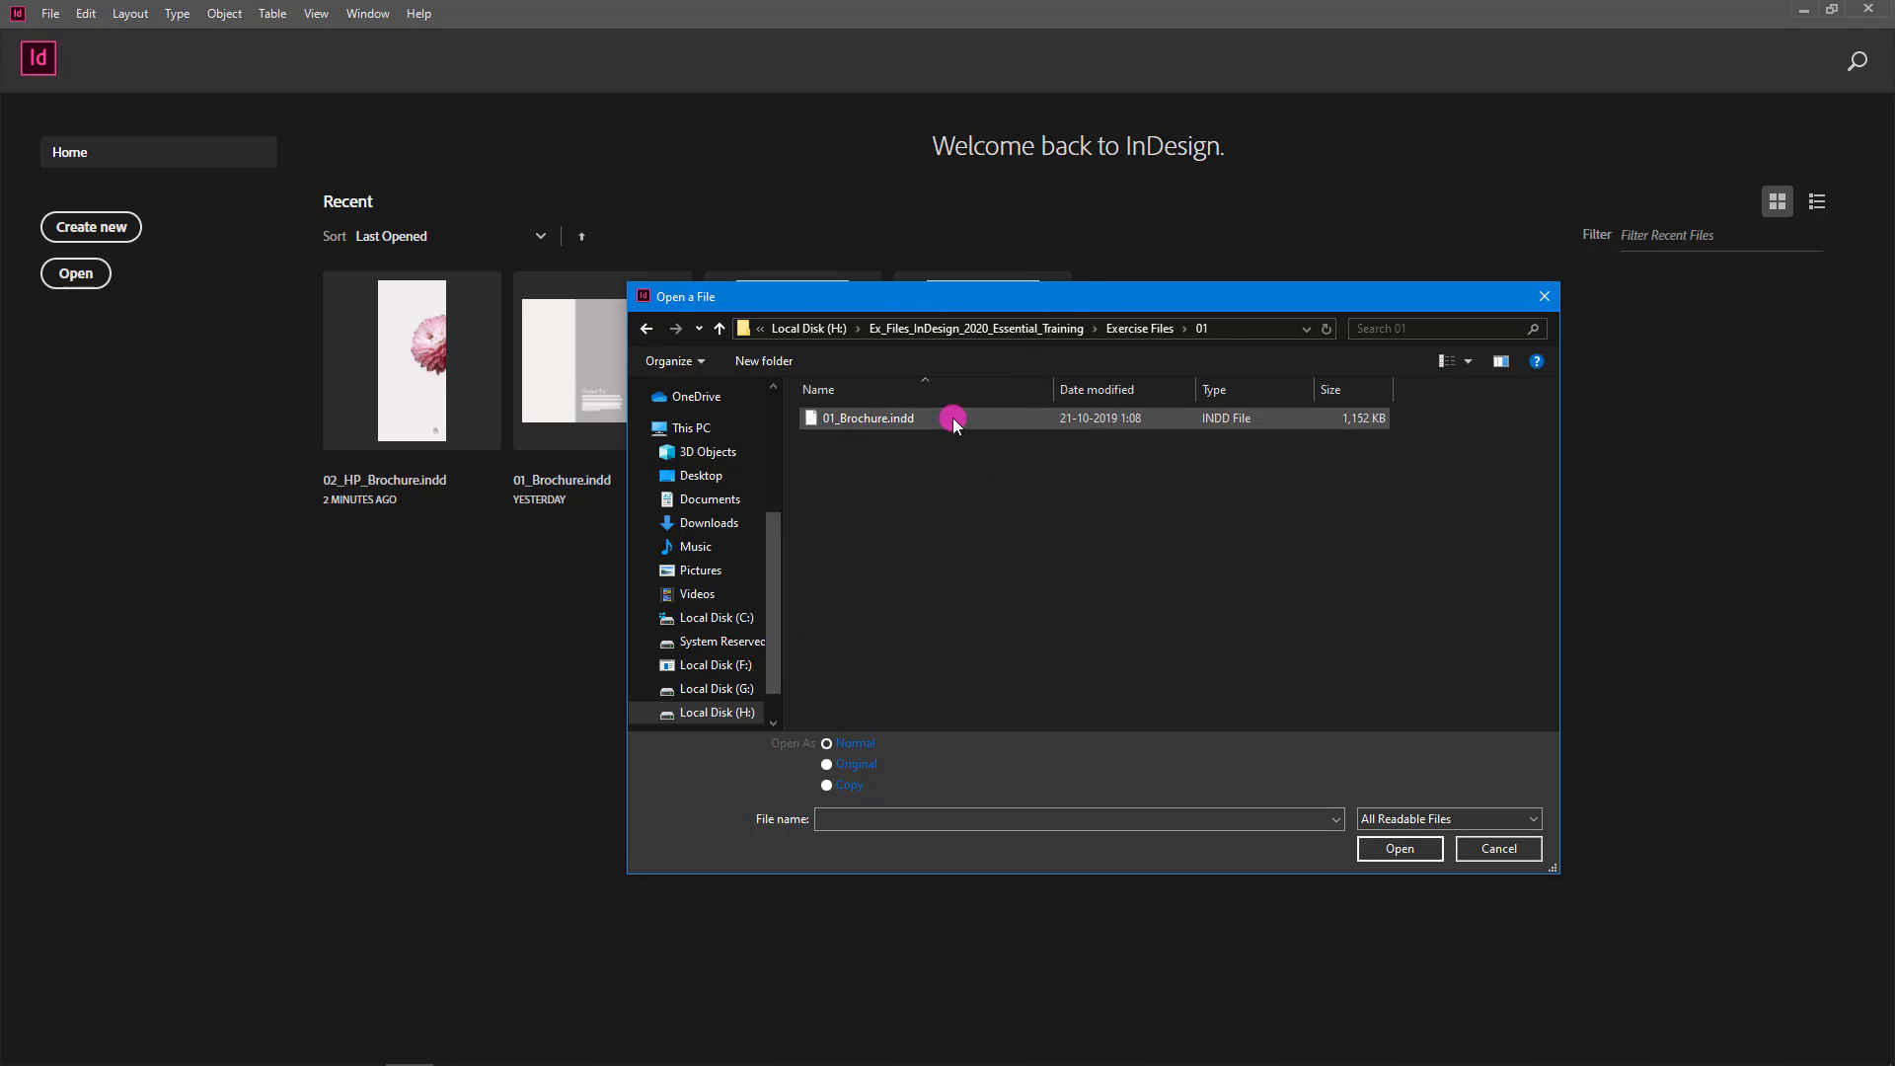
click(868, 421)
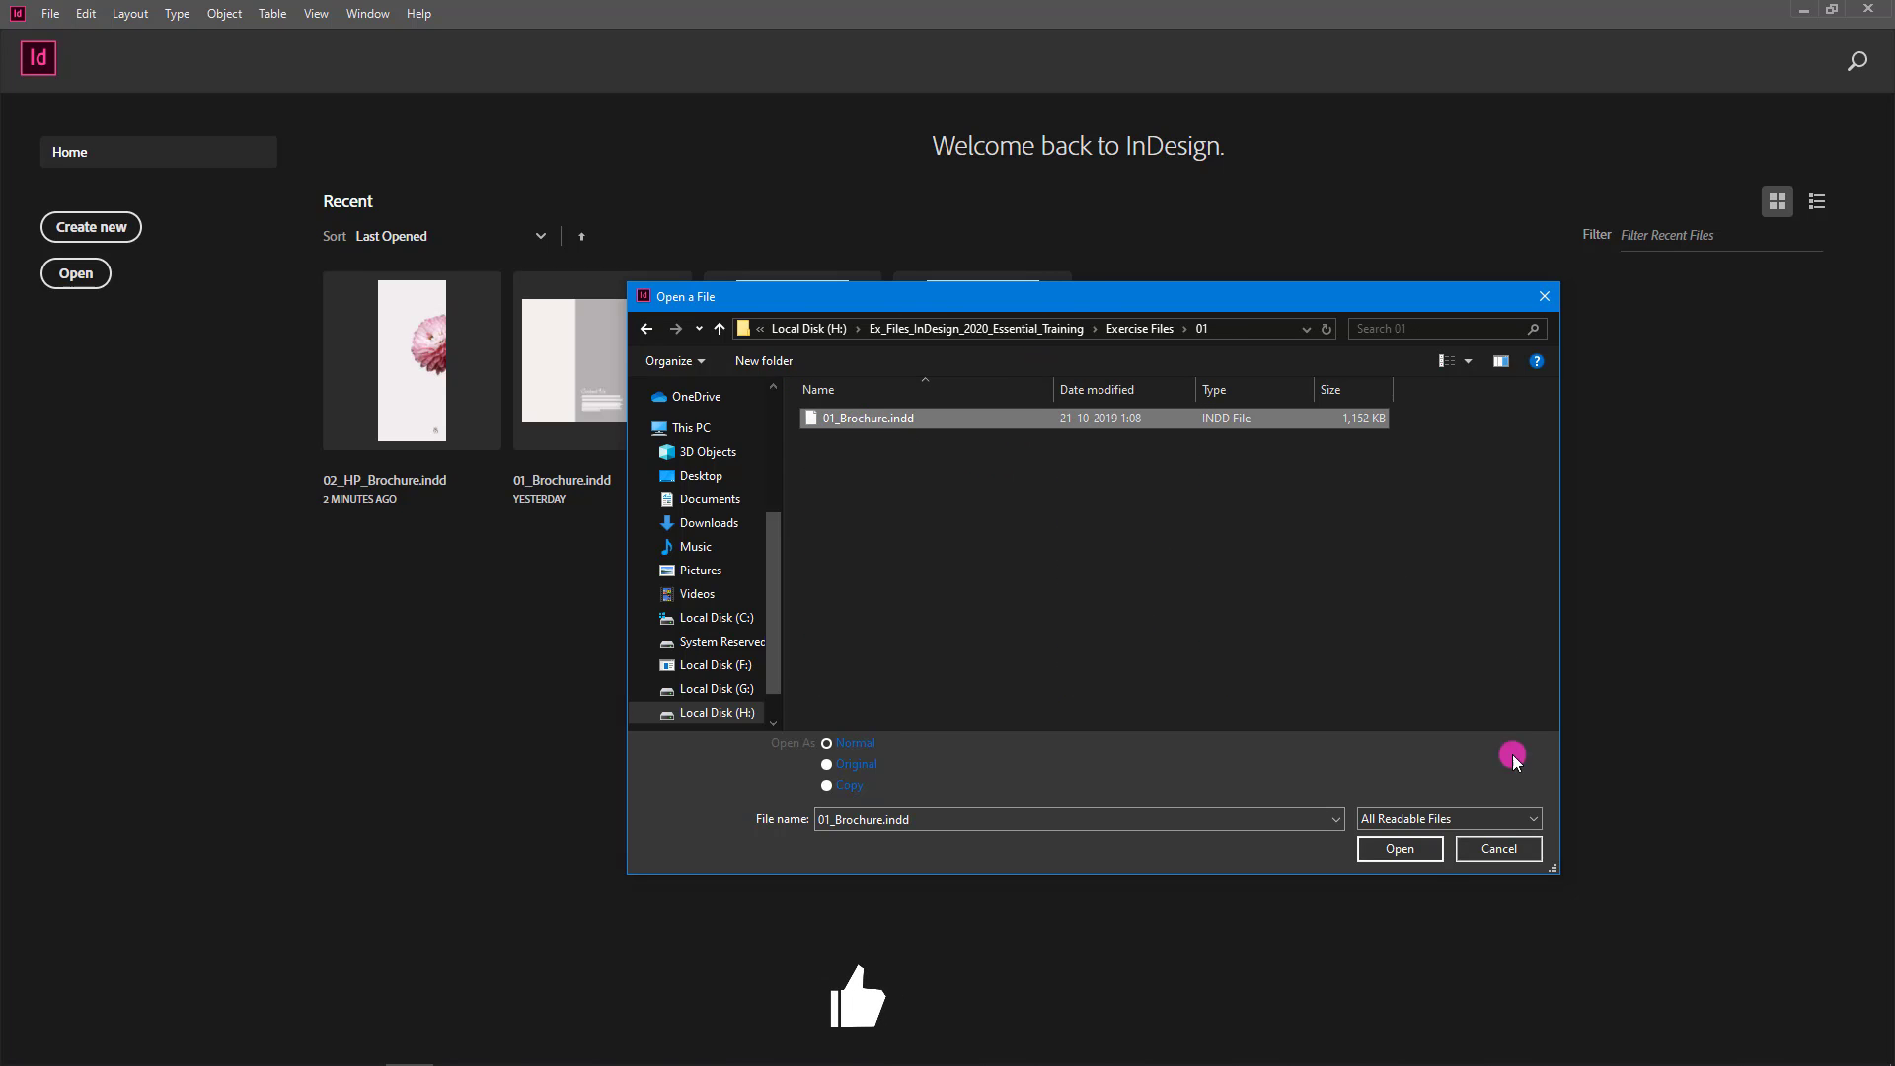
click(1402, 849)
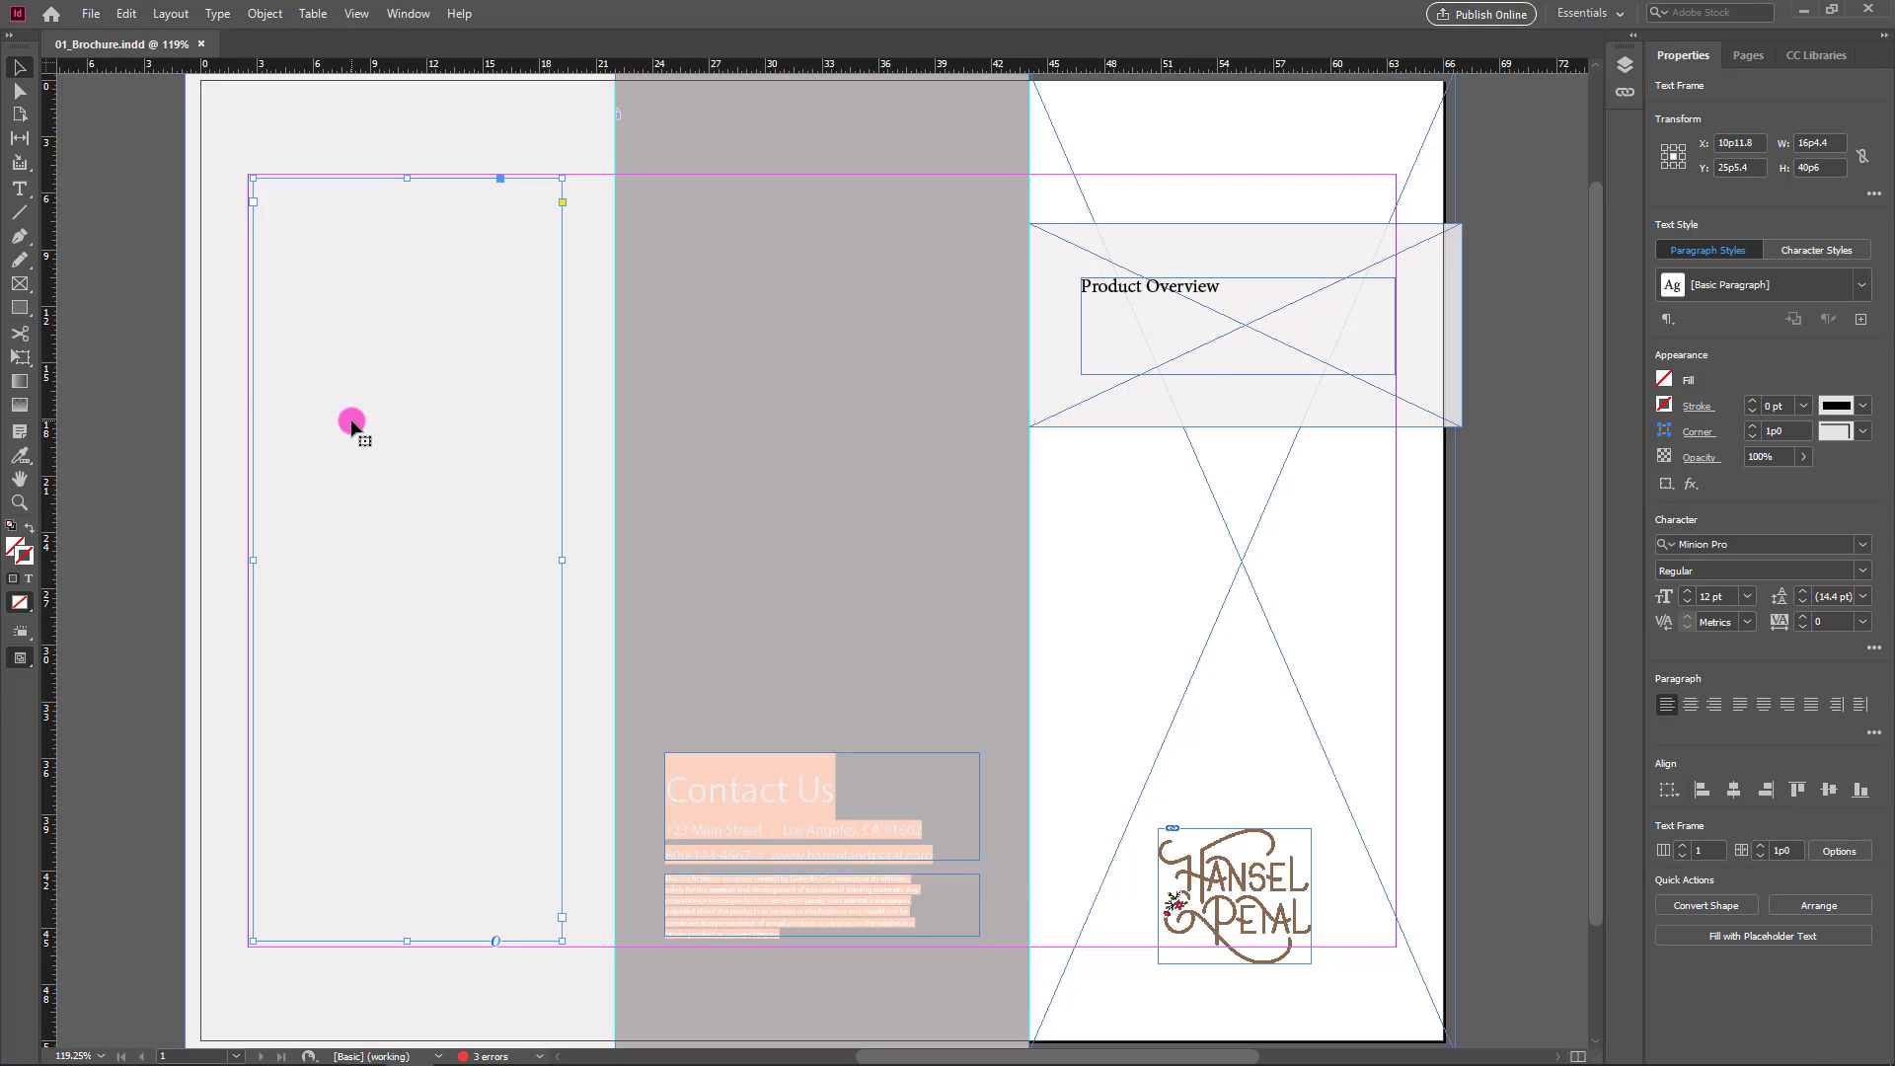
- Draw a text frame on the gray middle section above Contact Us and enter "this is secret of indesign"
click(19, 190)
click(713, 355)
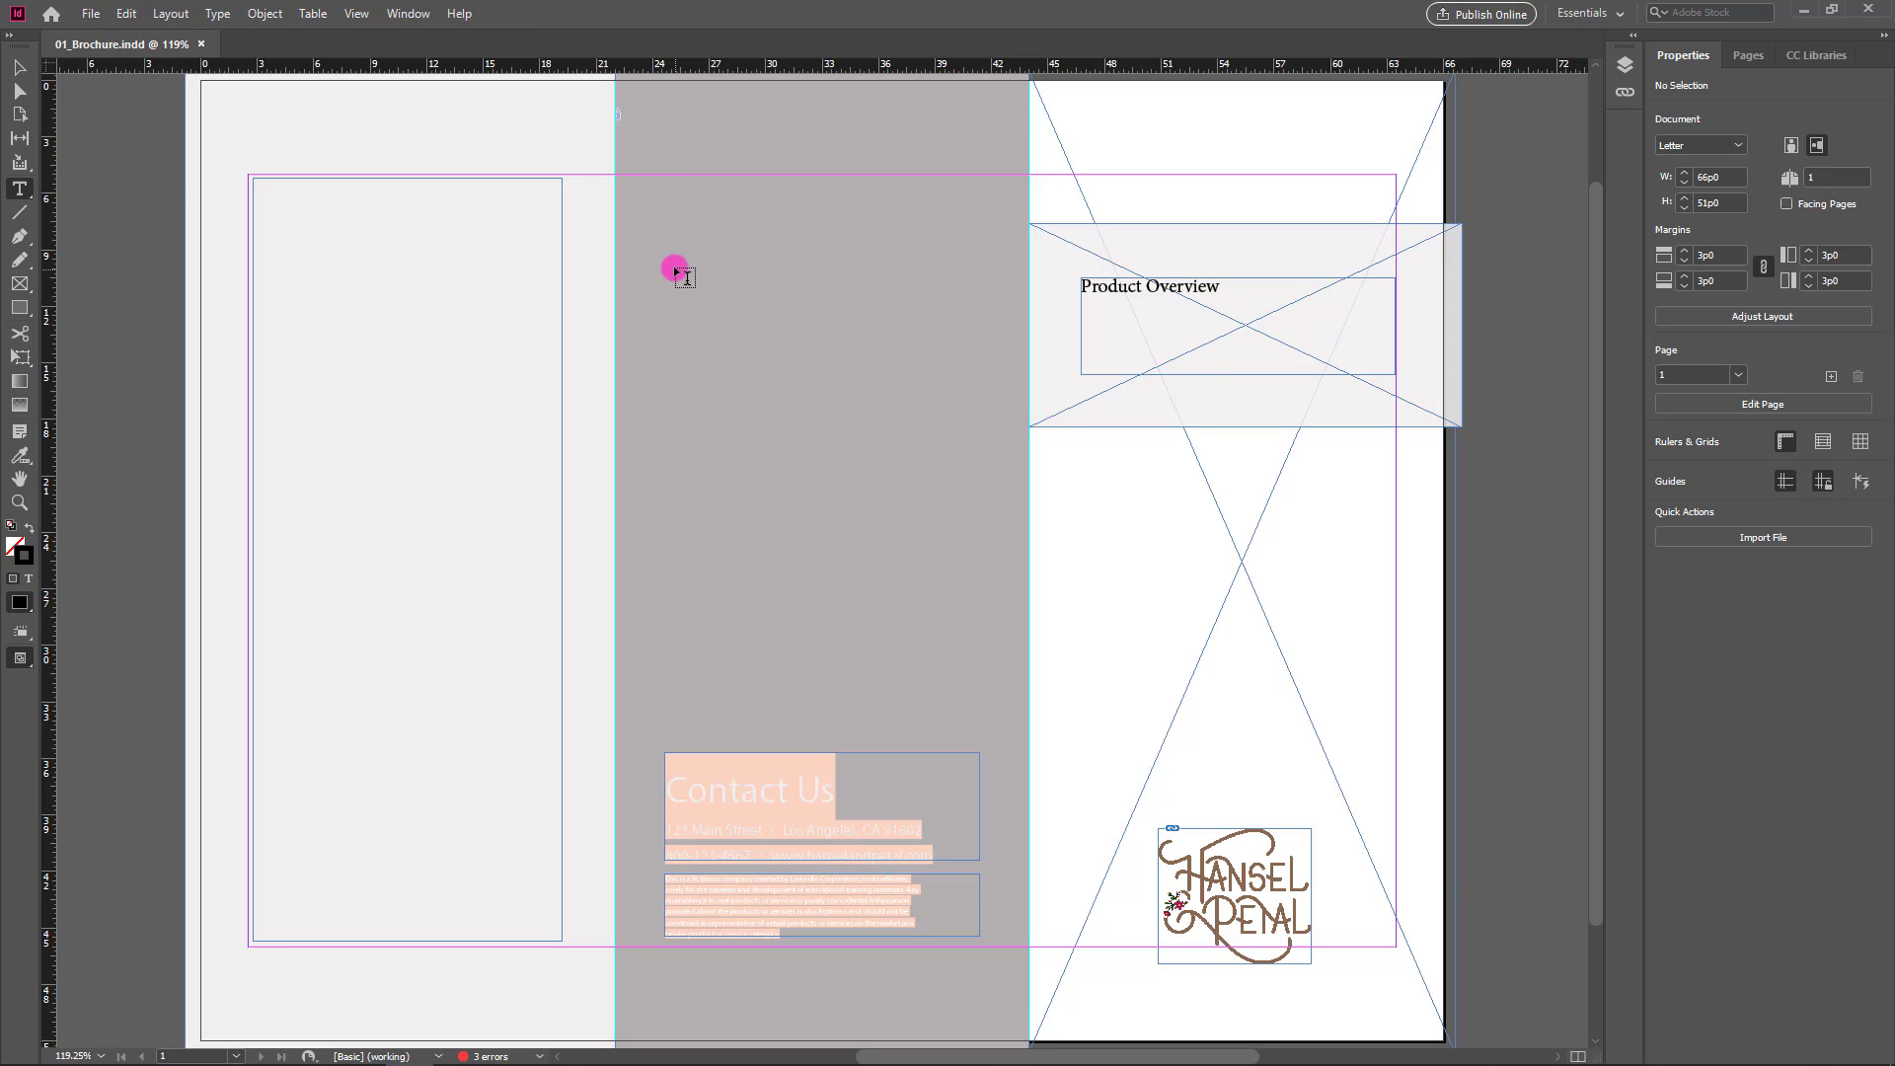
drag(654, 246, 998, 512)
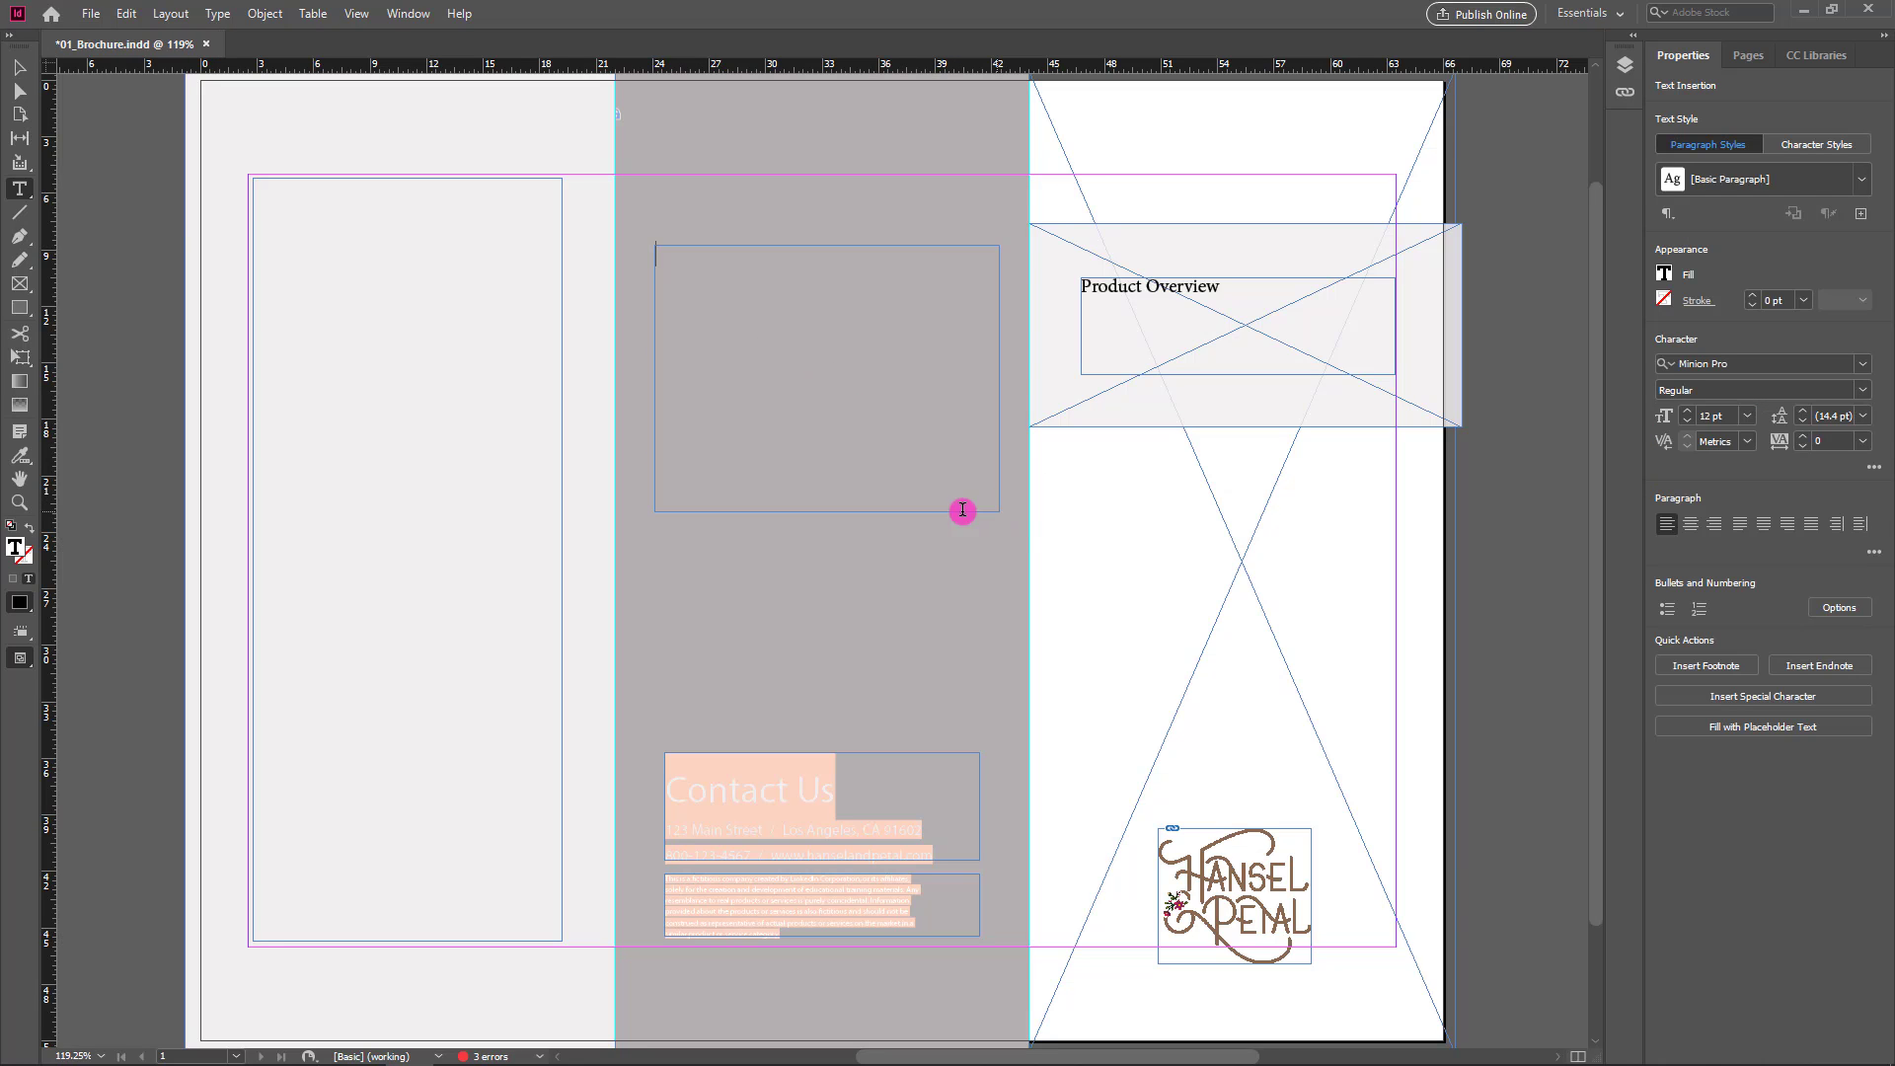
key(ctrl+z)
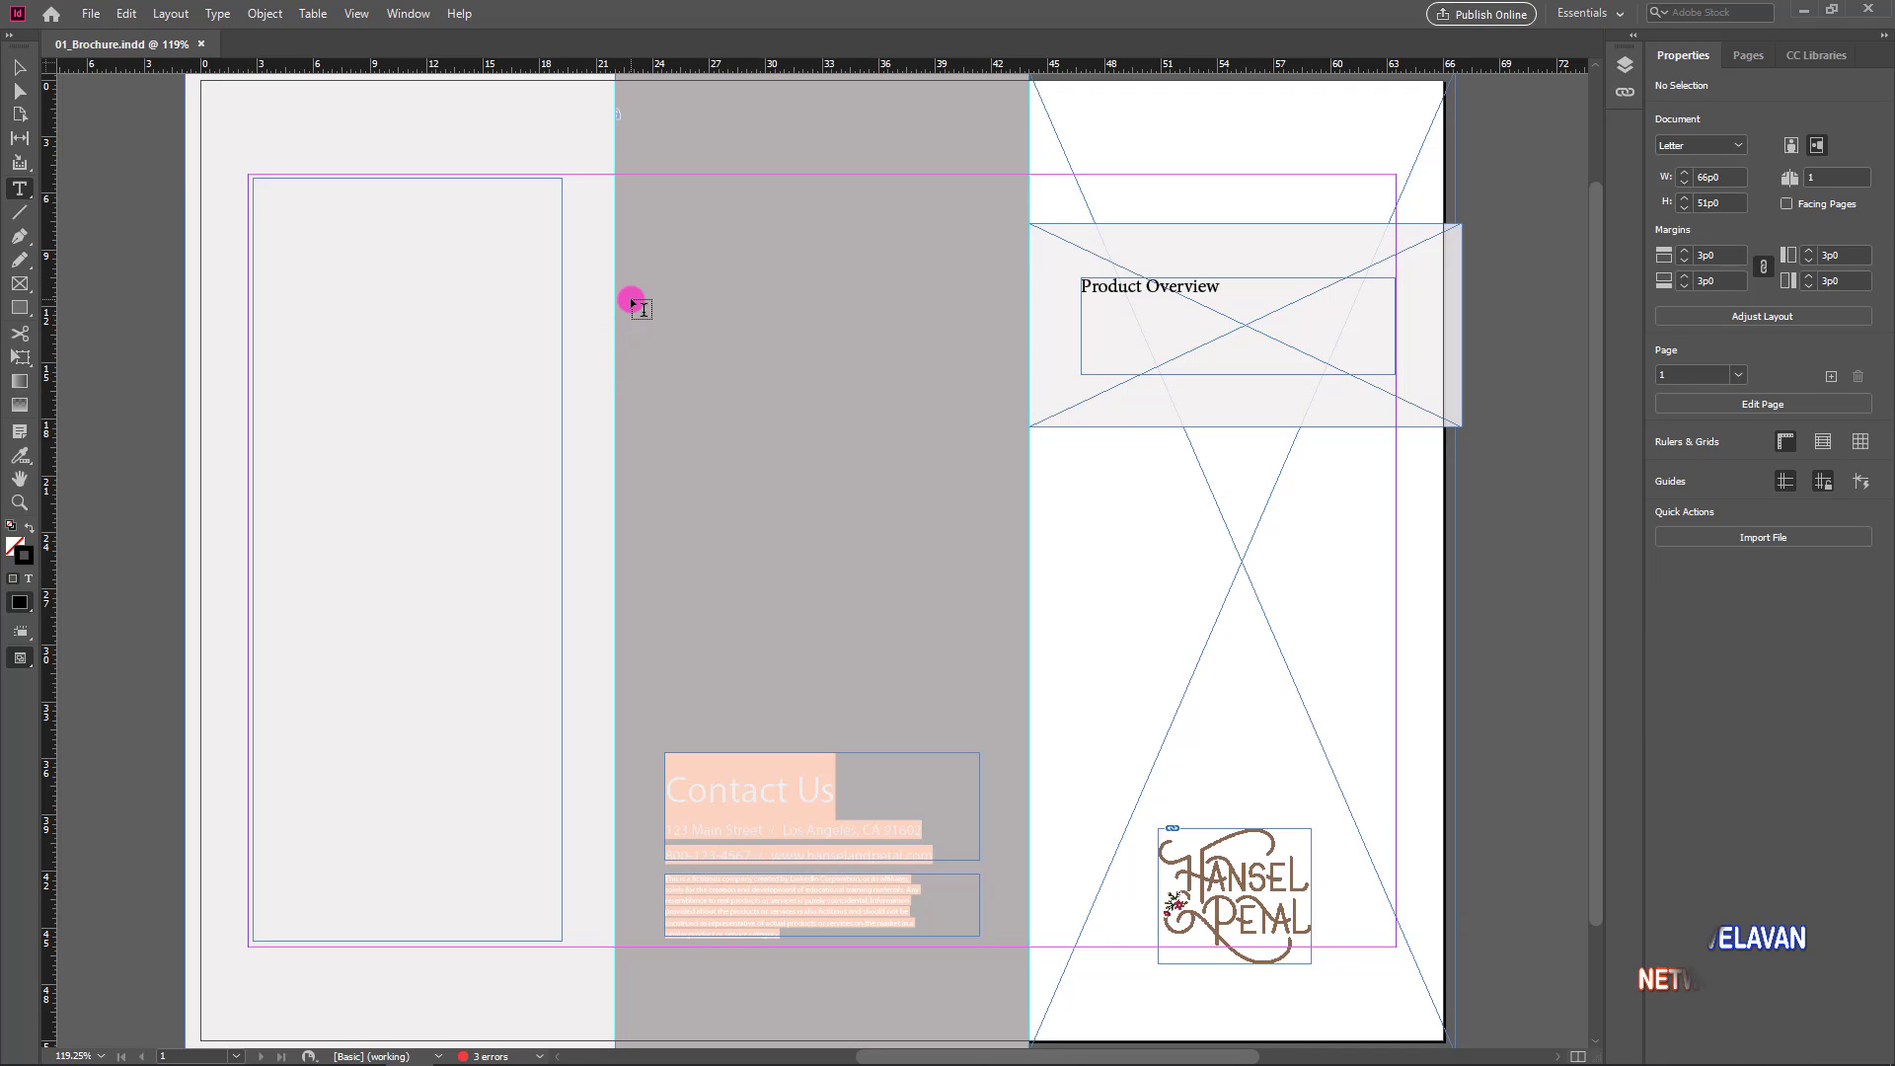
drag(635, 276, 988, 605)
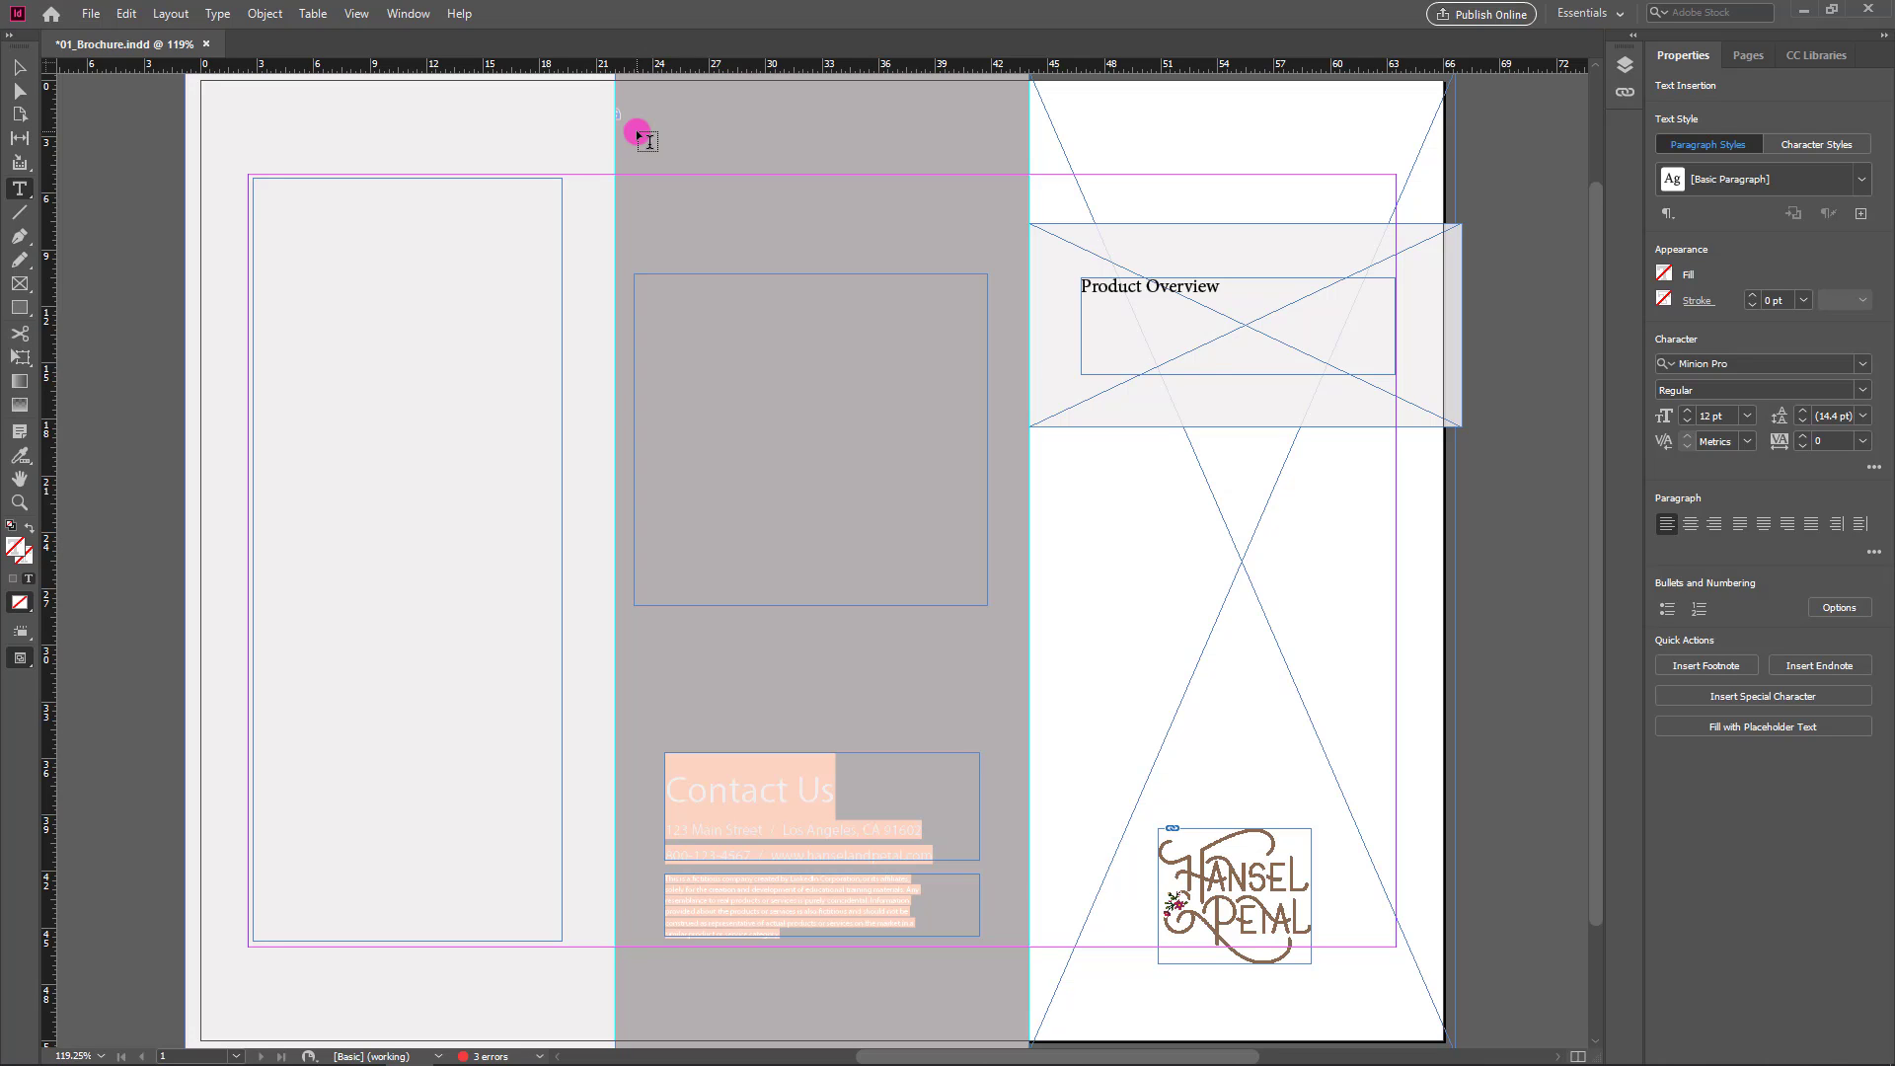
text(this is secret of indesign)
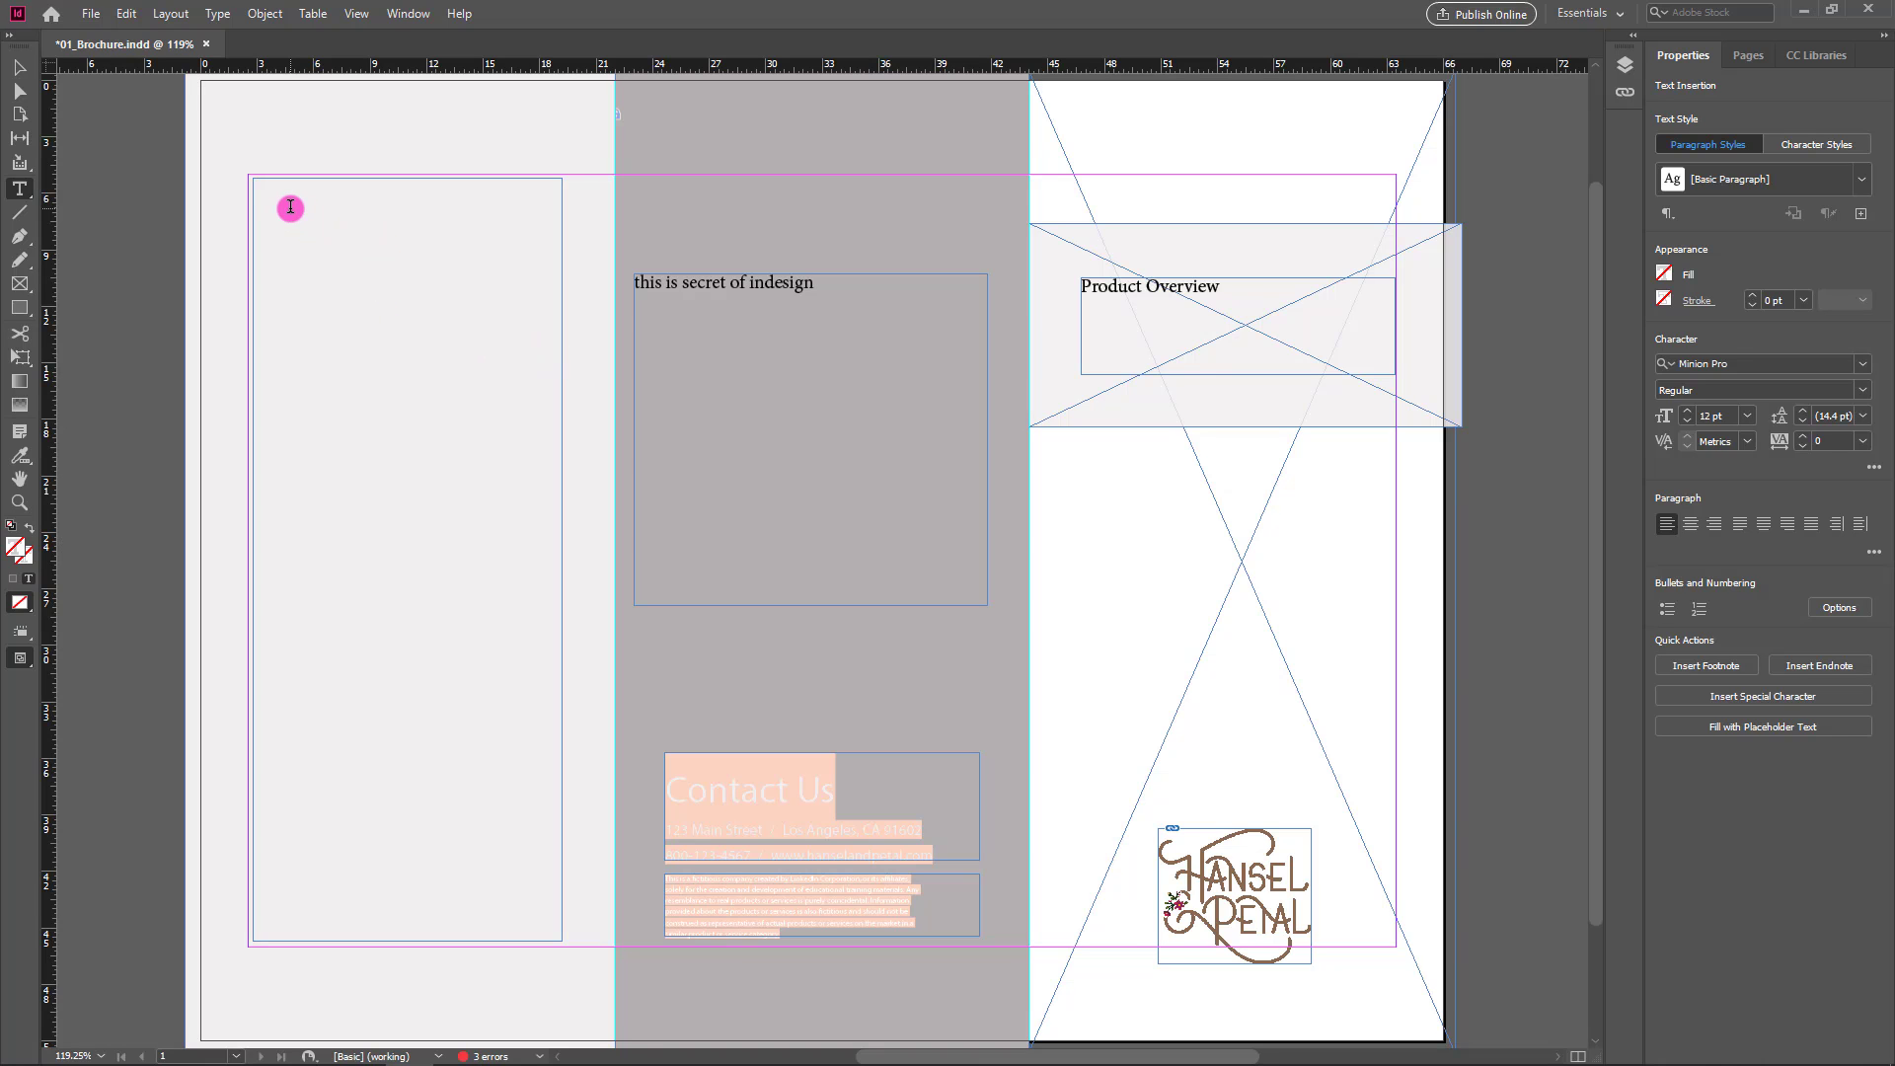
- Place the Word document 01_Intro into the empty text frame on the brochure's left section and dismiss the missing fonts notice
click(89, 14)
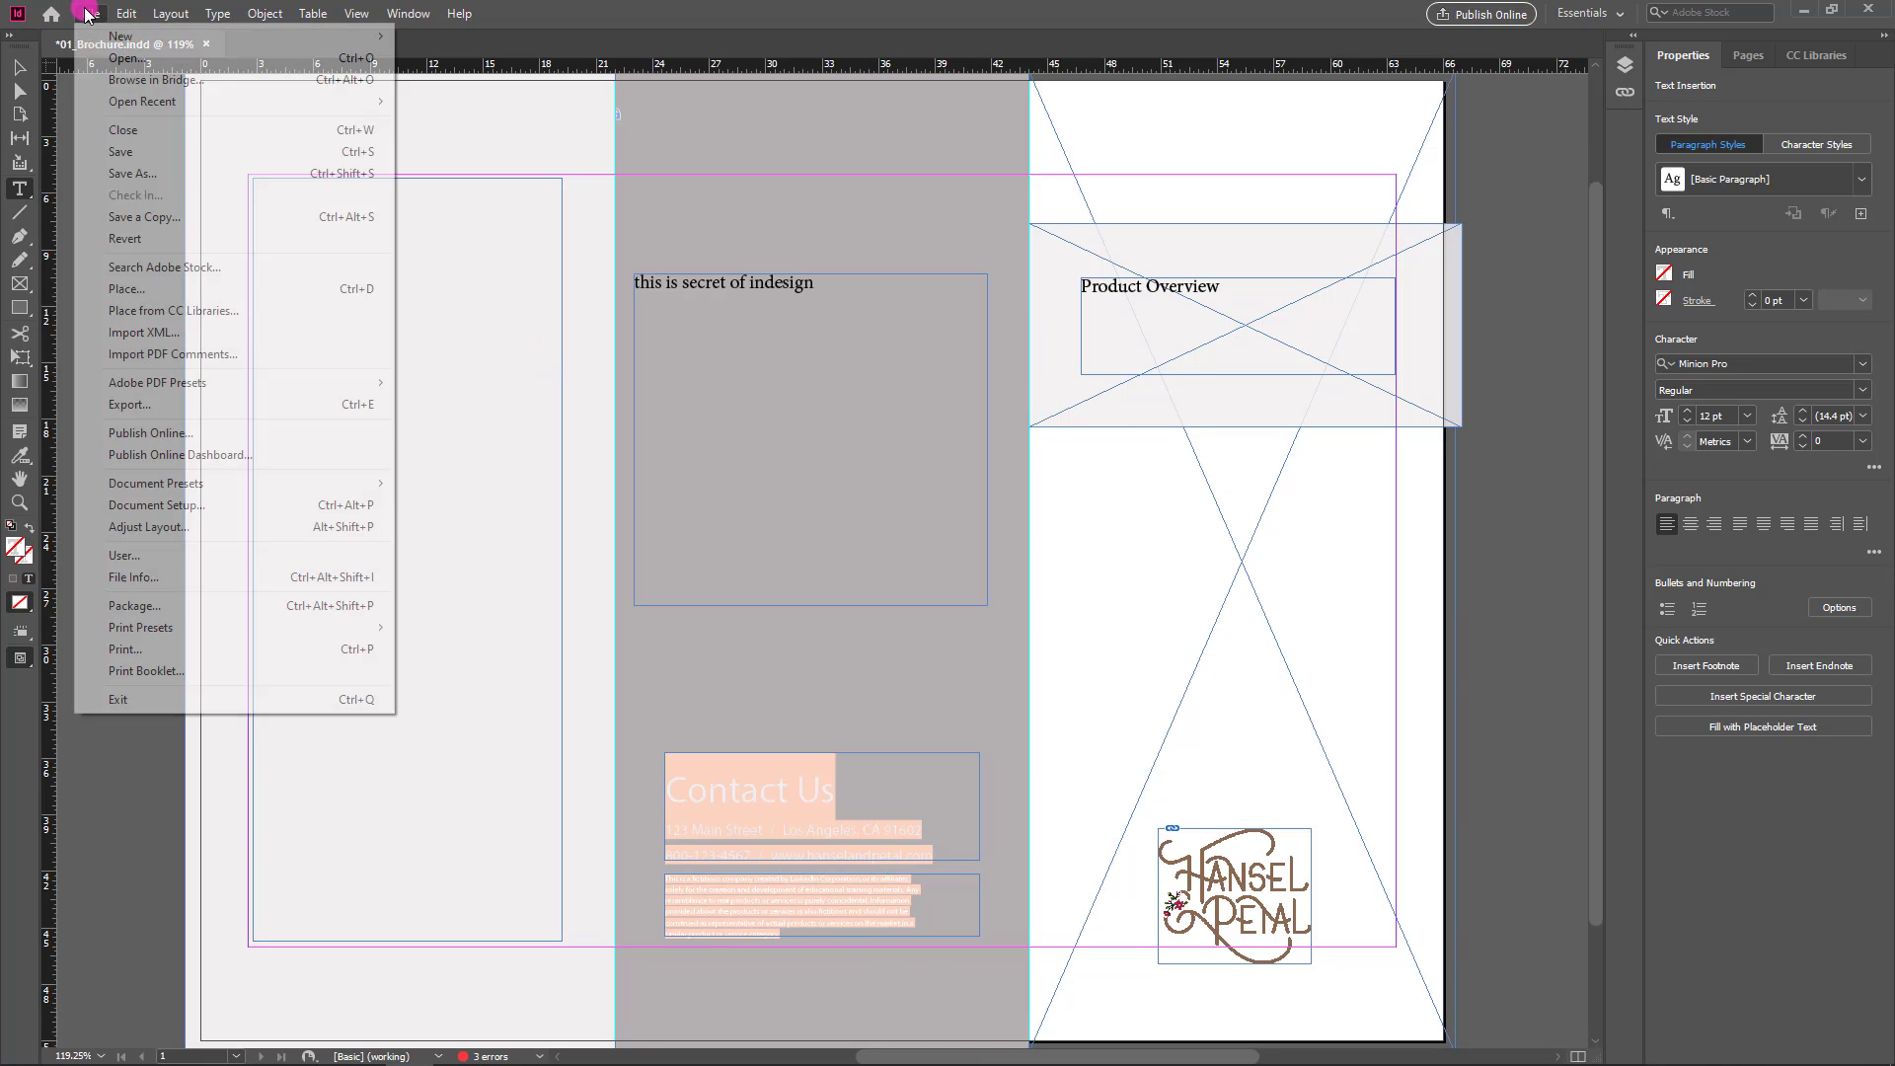
click(135, 292)
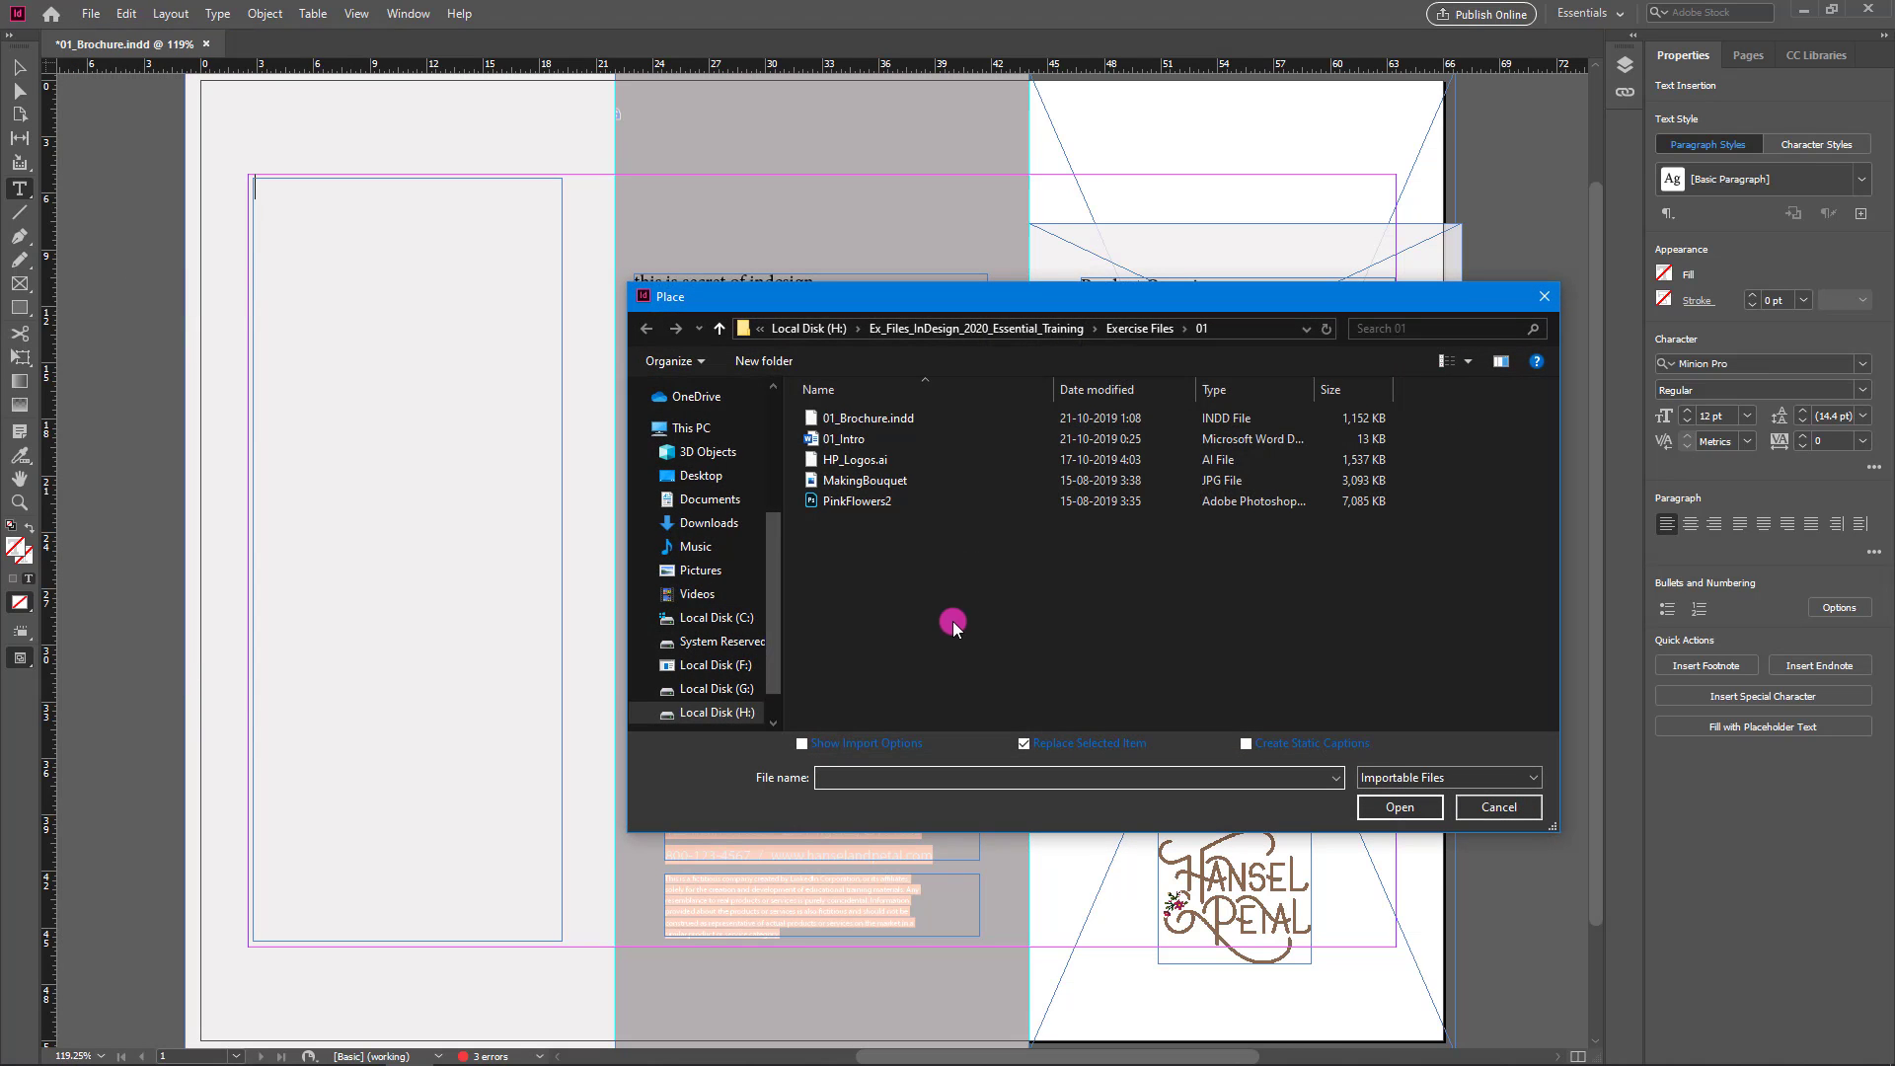
click(854, 439)
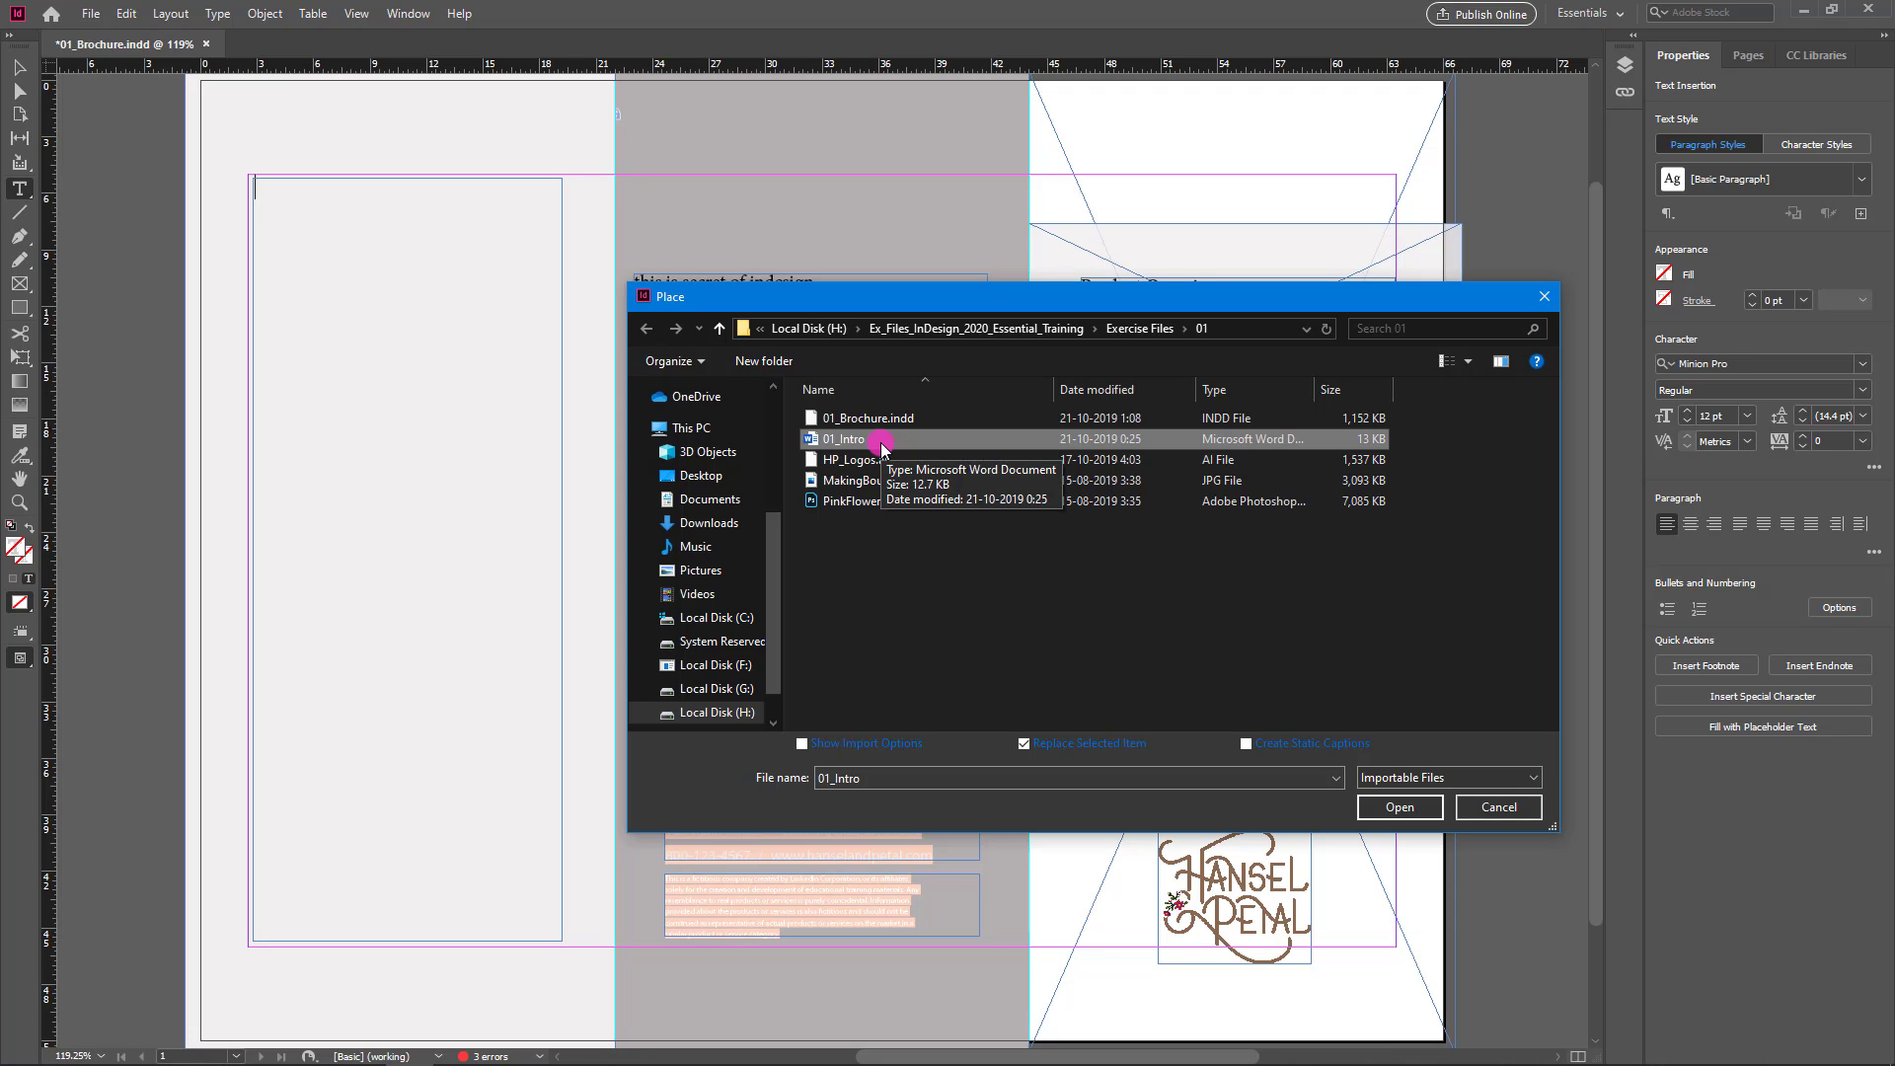
click(1382, 805)
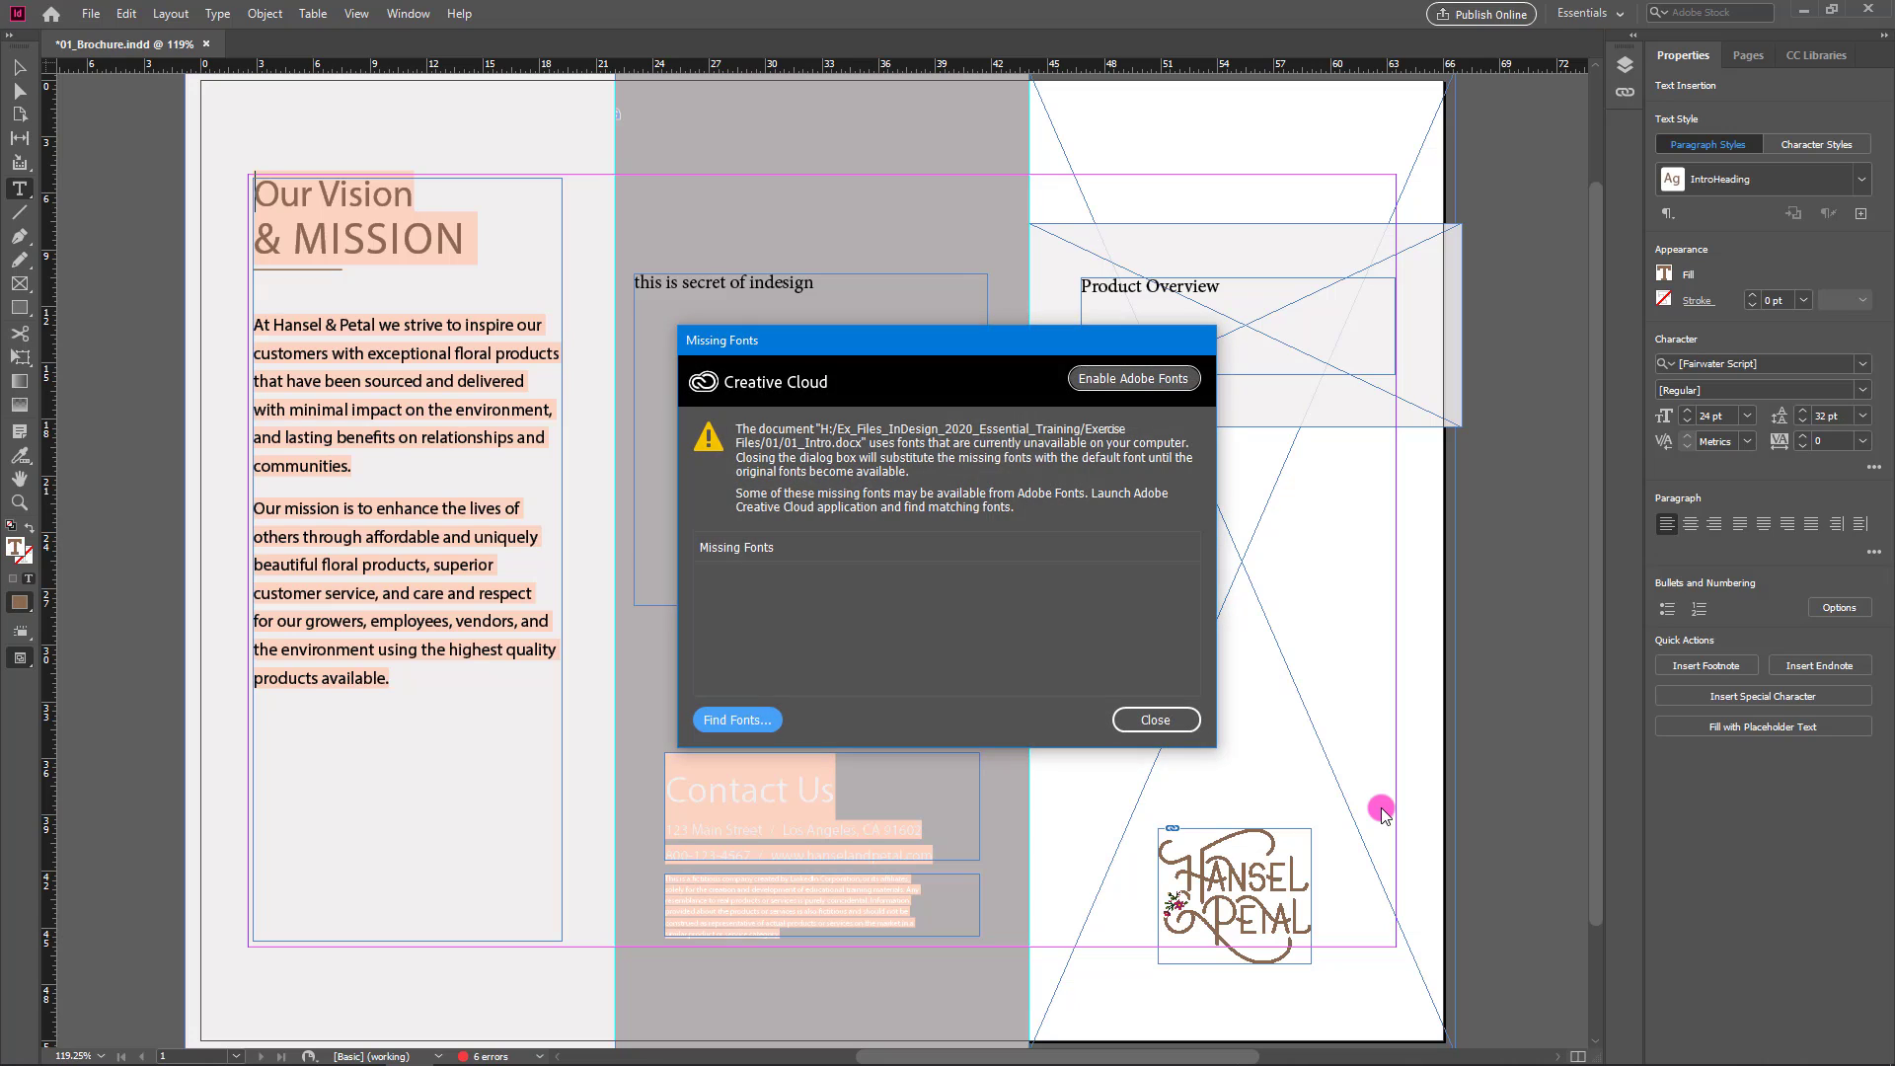
click(1140, 723)
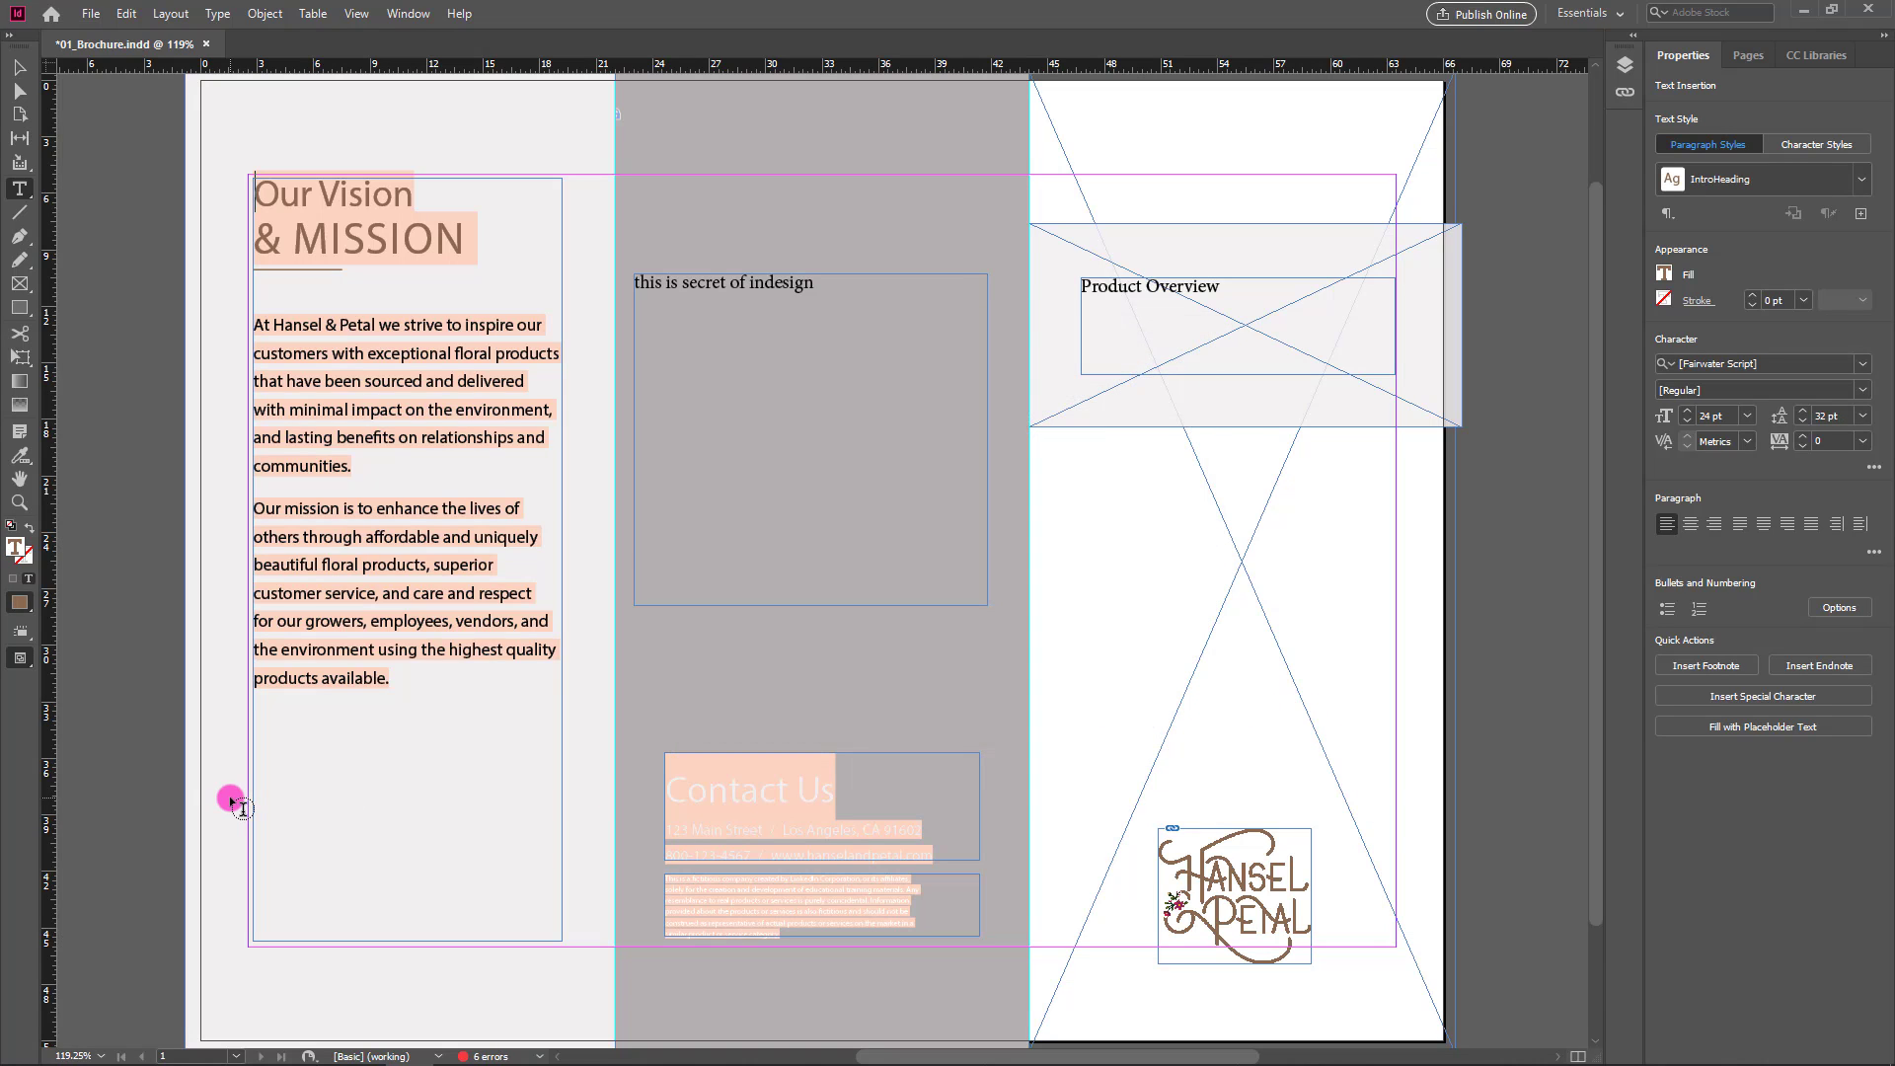
- Select the "Product Overview" heading text and display its text properties
drag(1231, 288, 1079, 289)
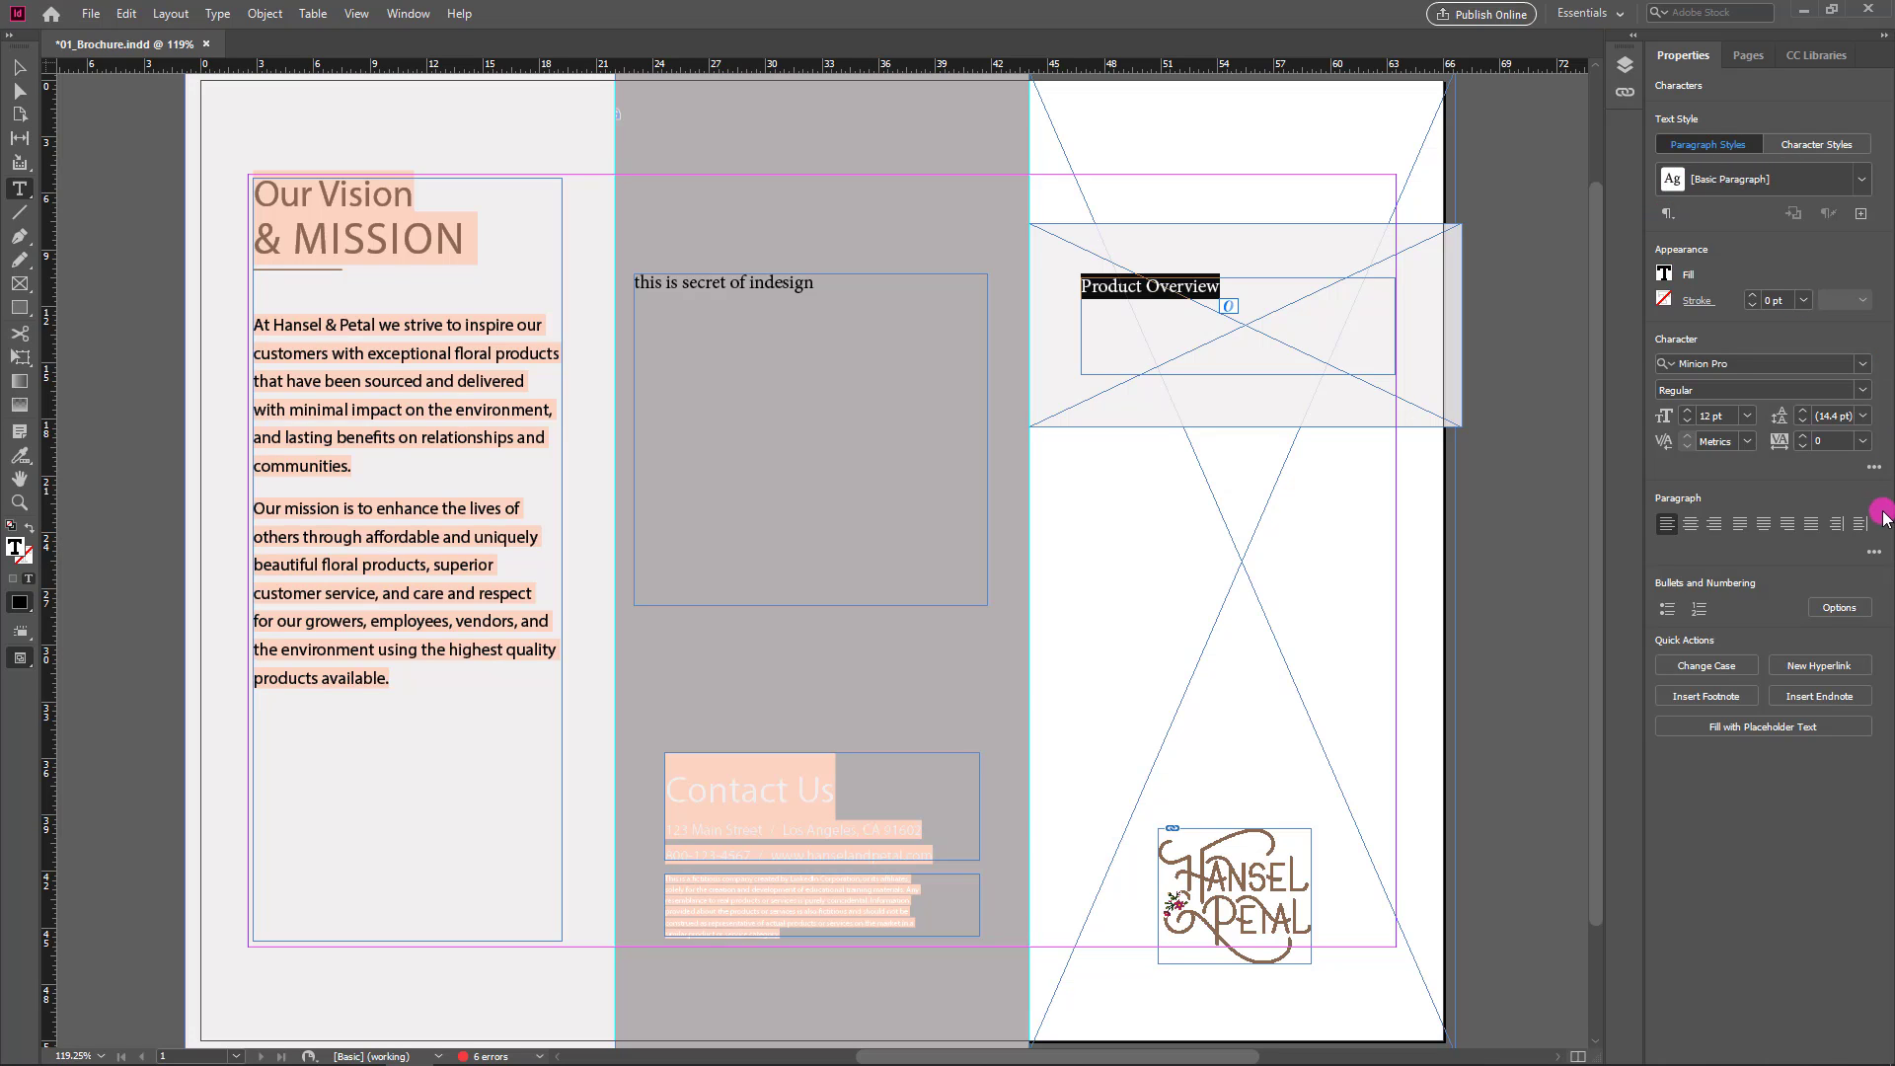
click(1563, 184)
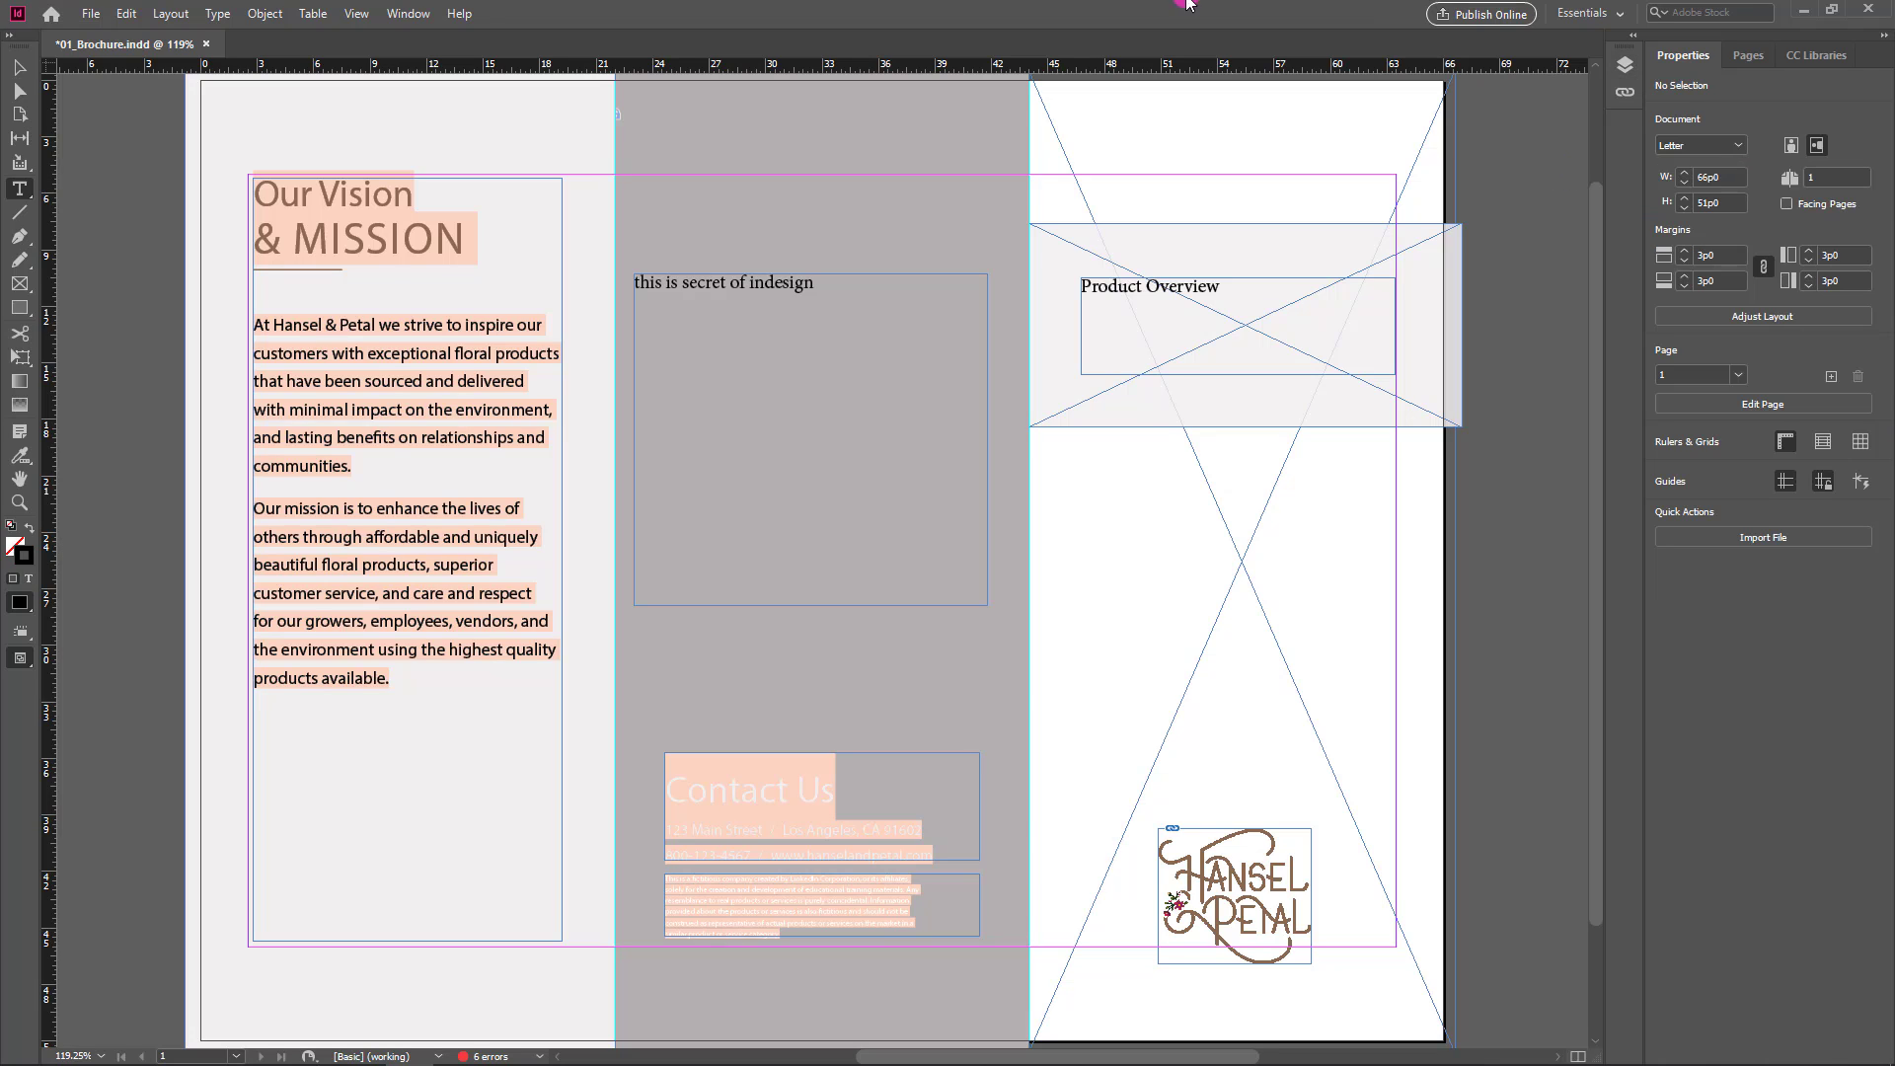
click(398, 14)
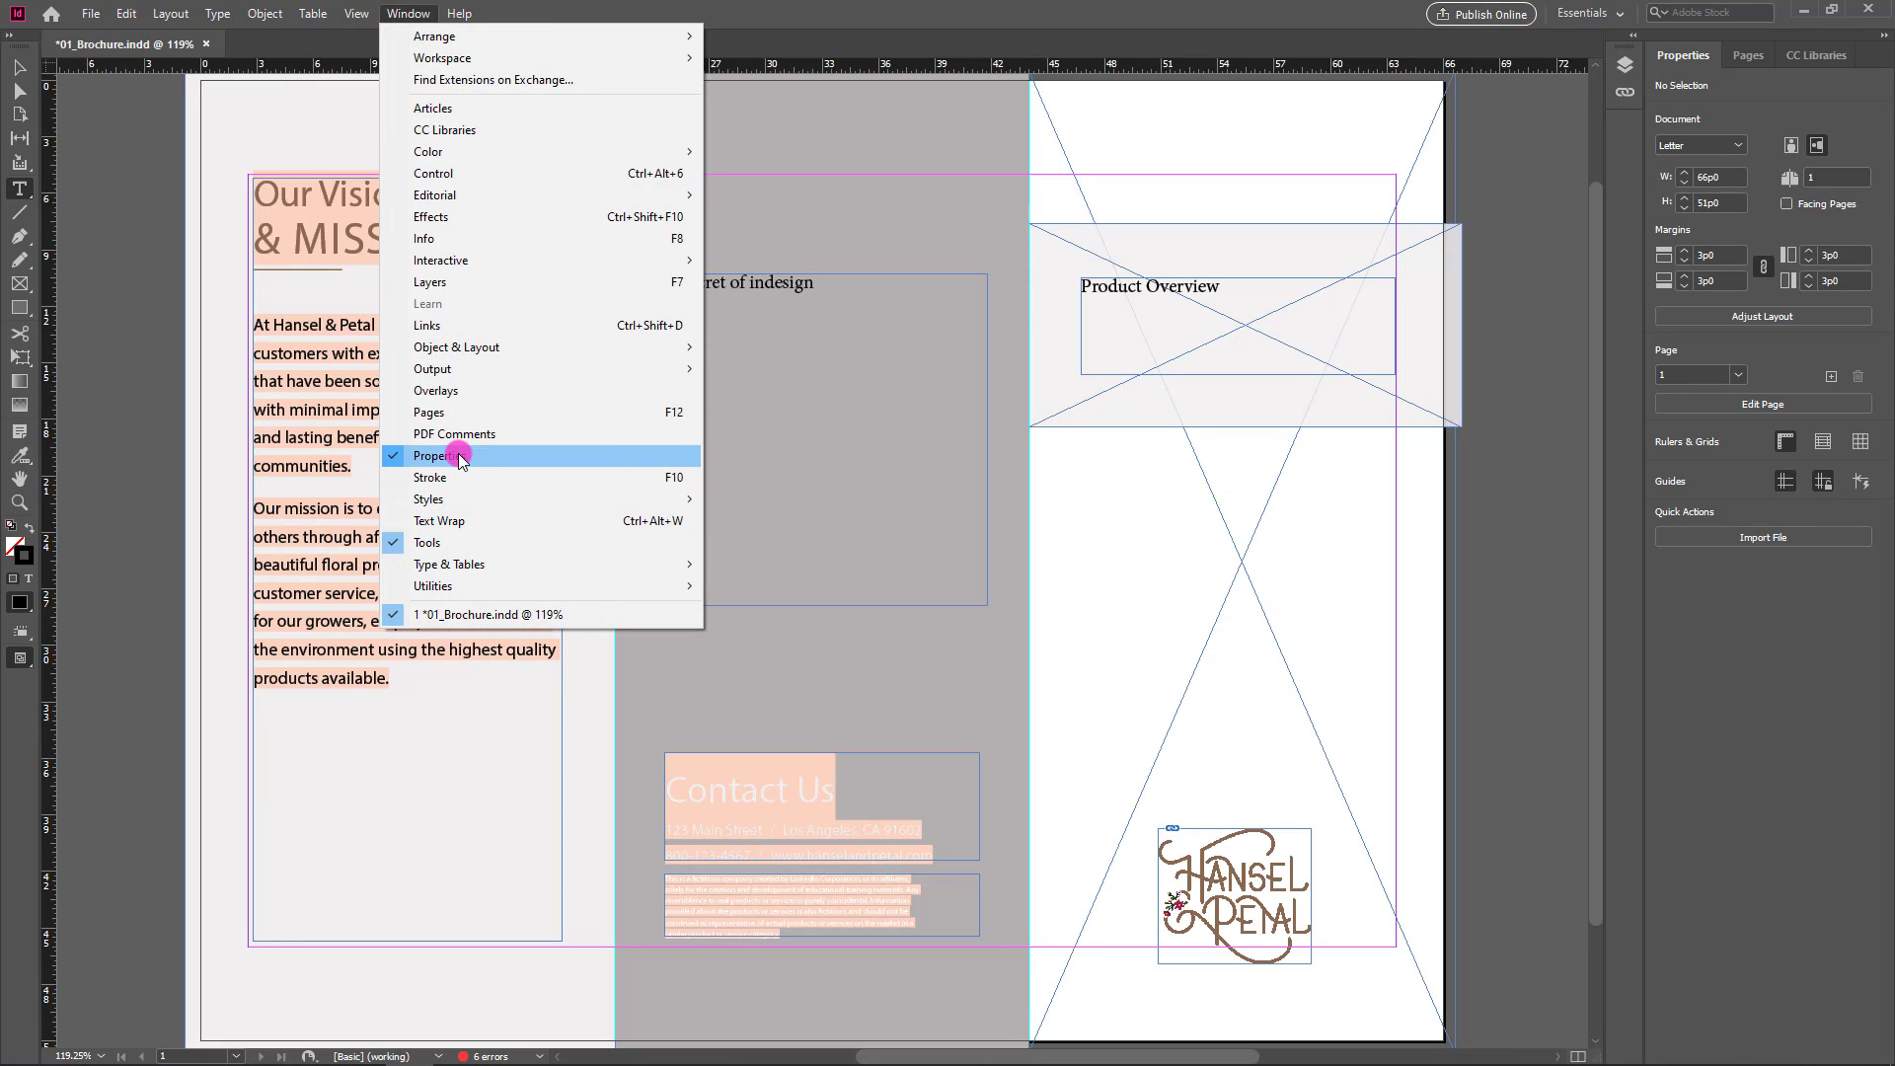
click(461, 458)
click(1236, 285)
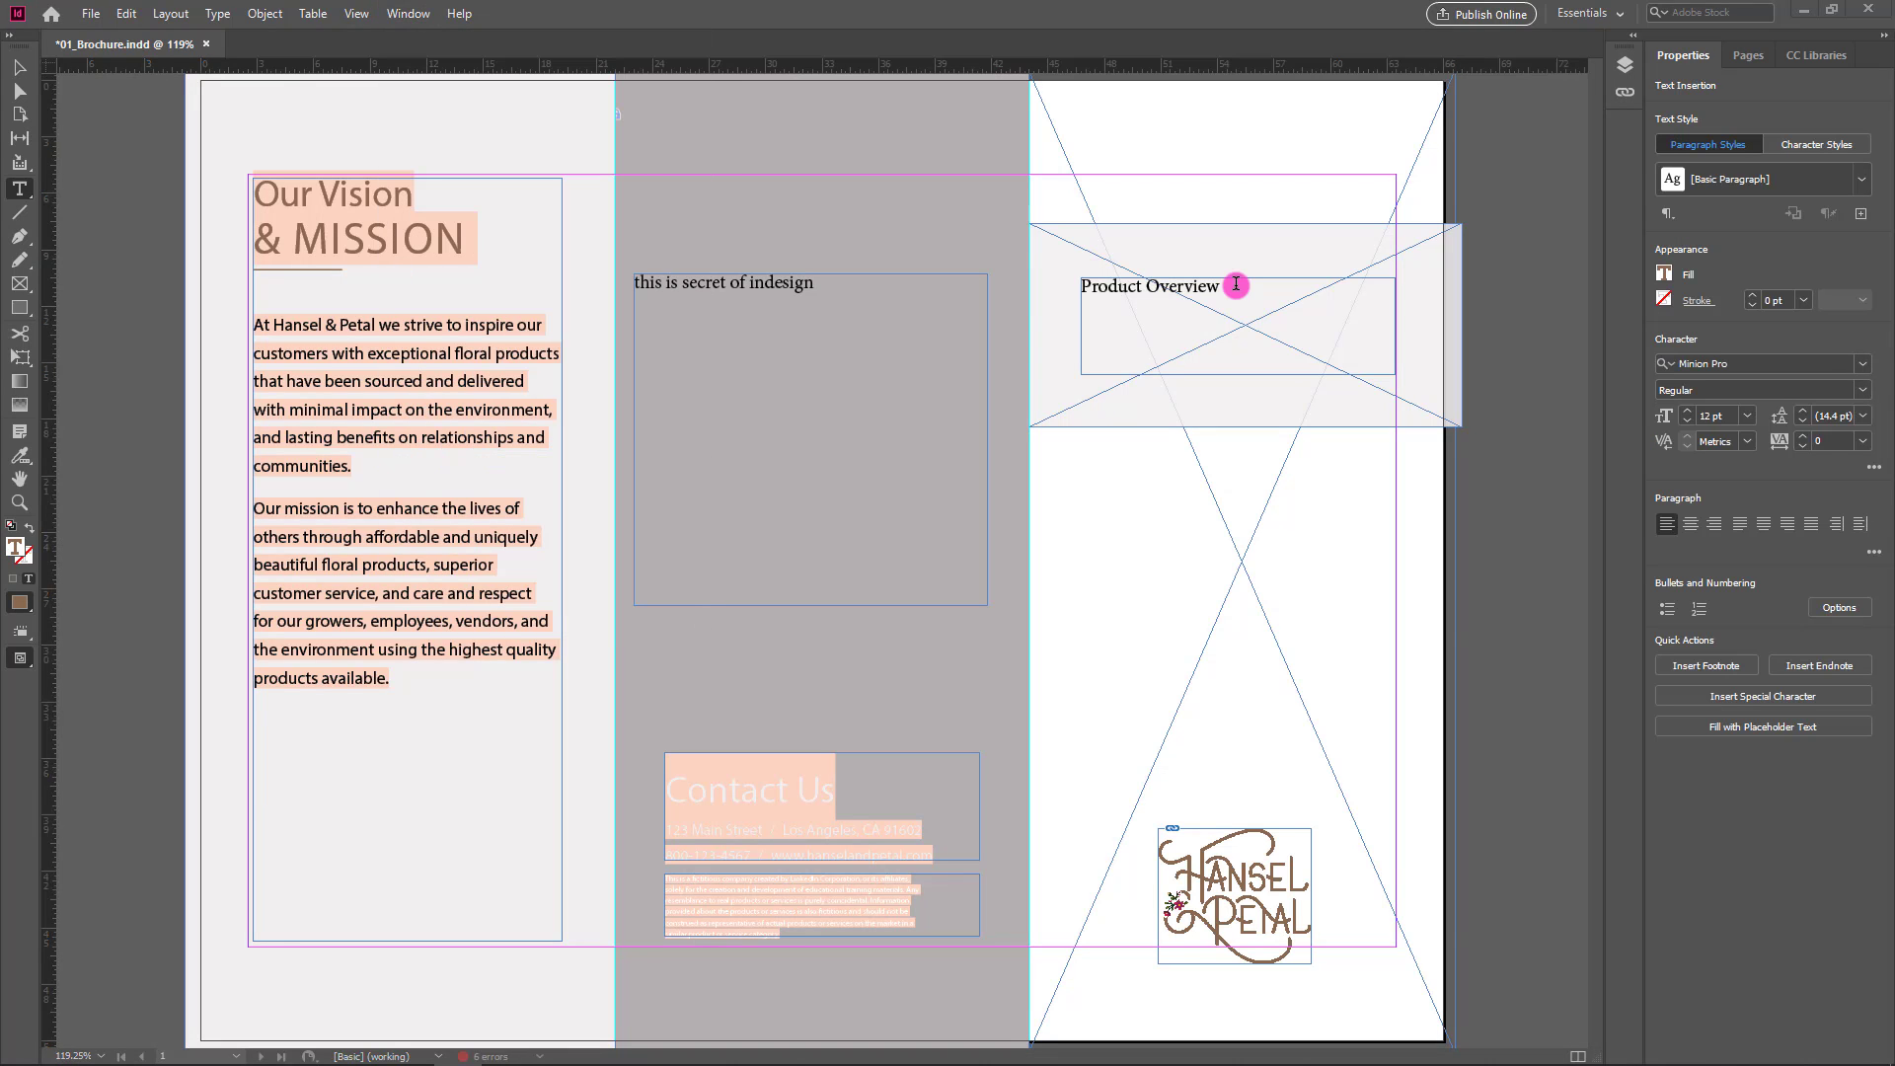
drag(1236, 285, 1085, 285)
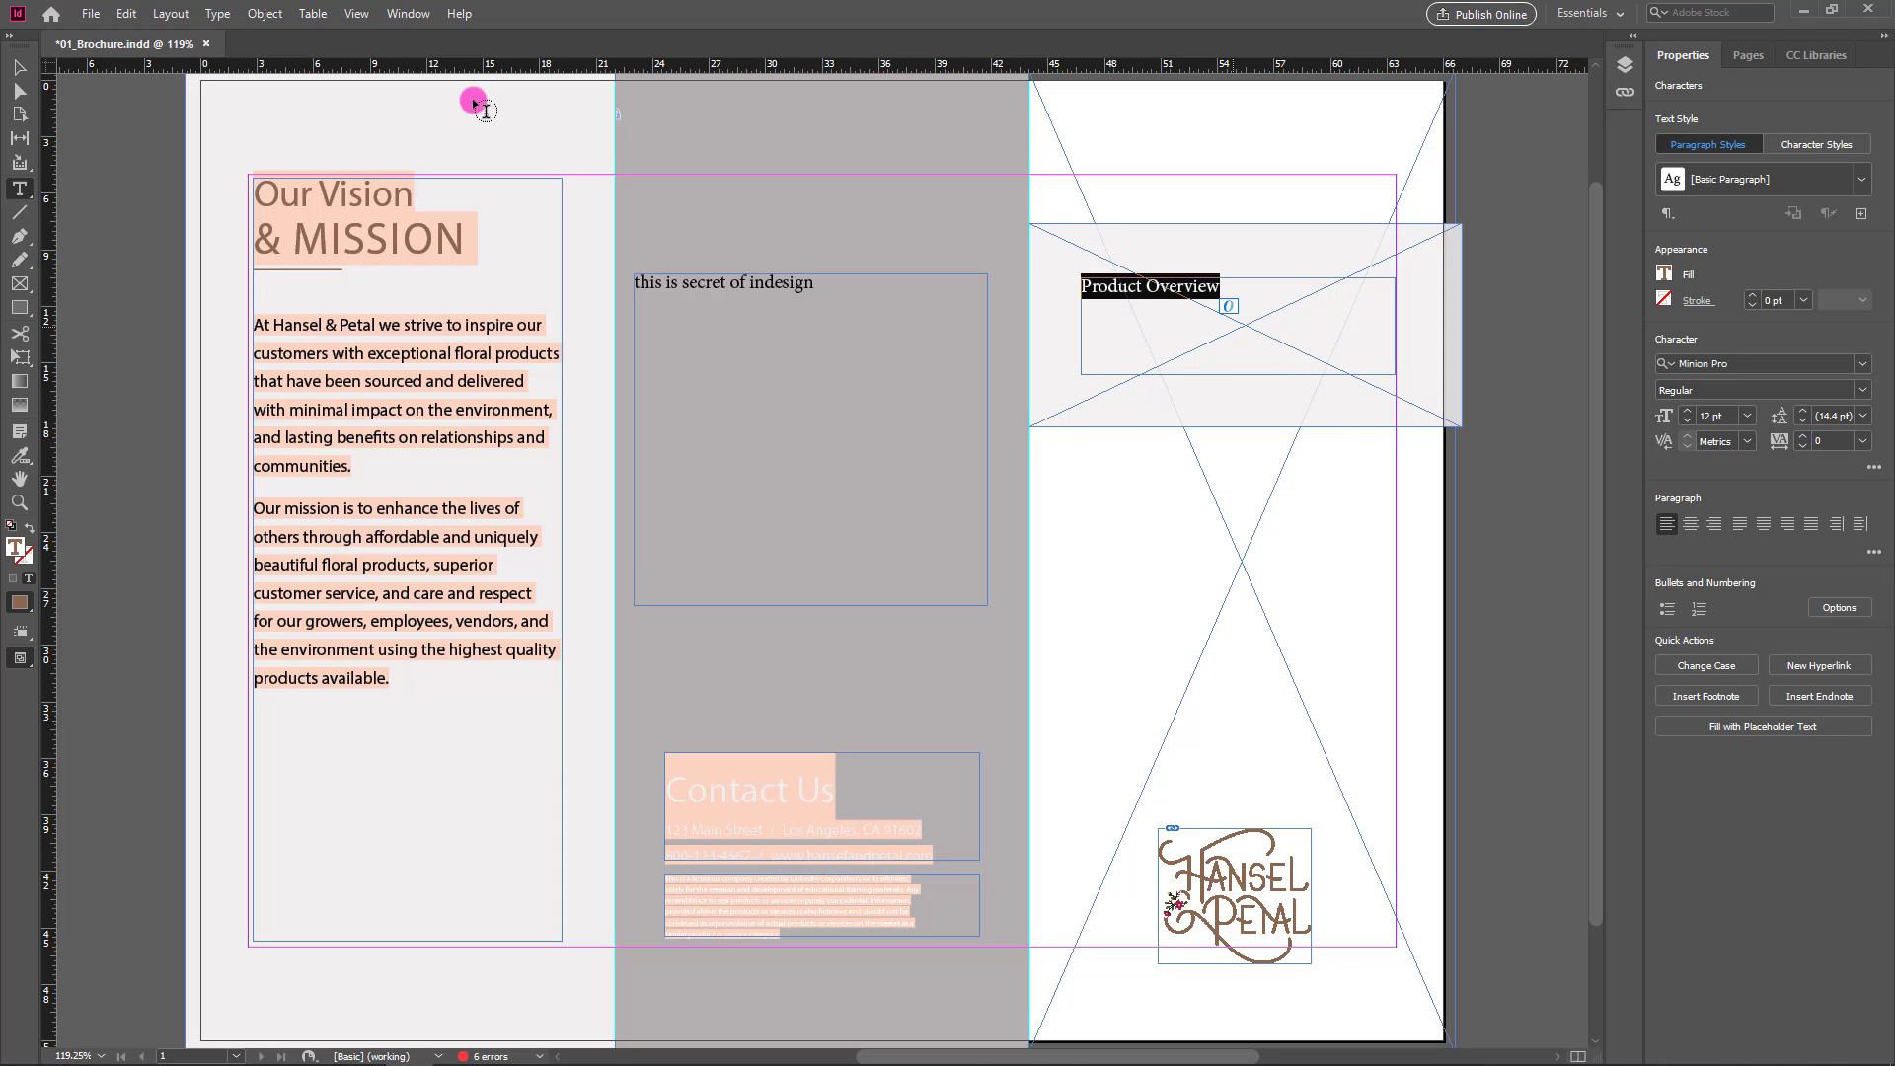
click(19, 114)
click(9, 293)
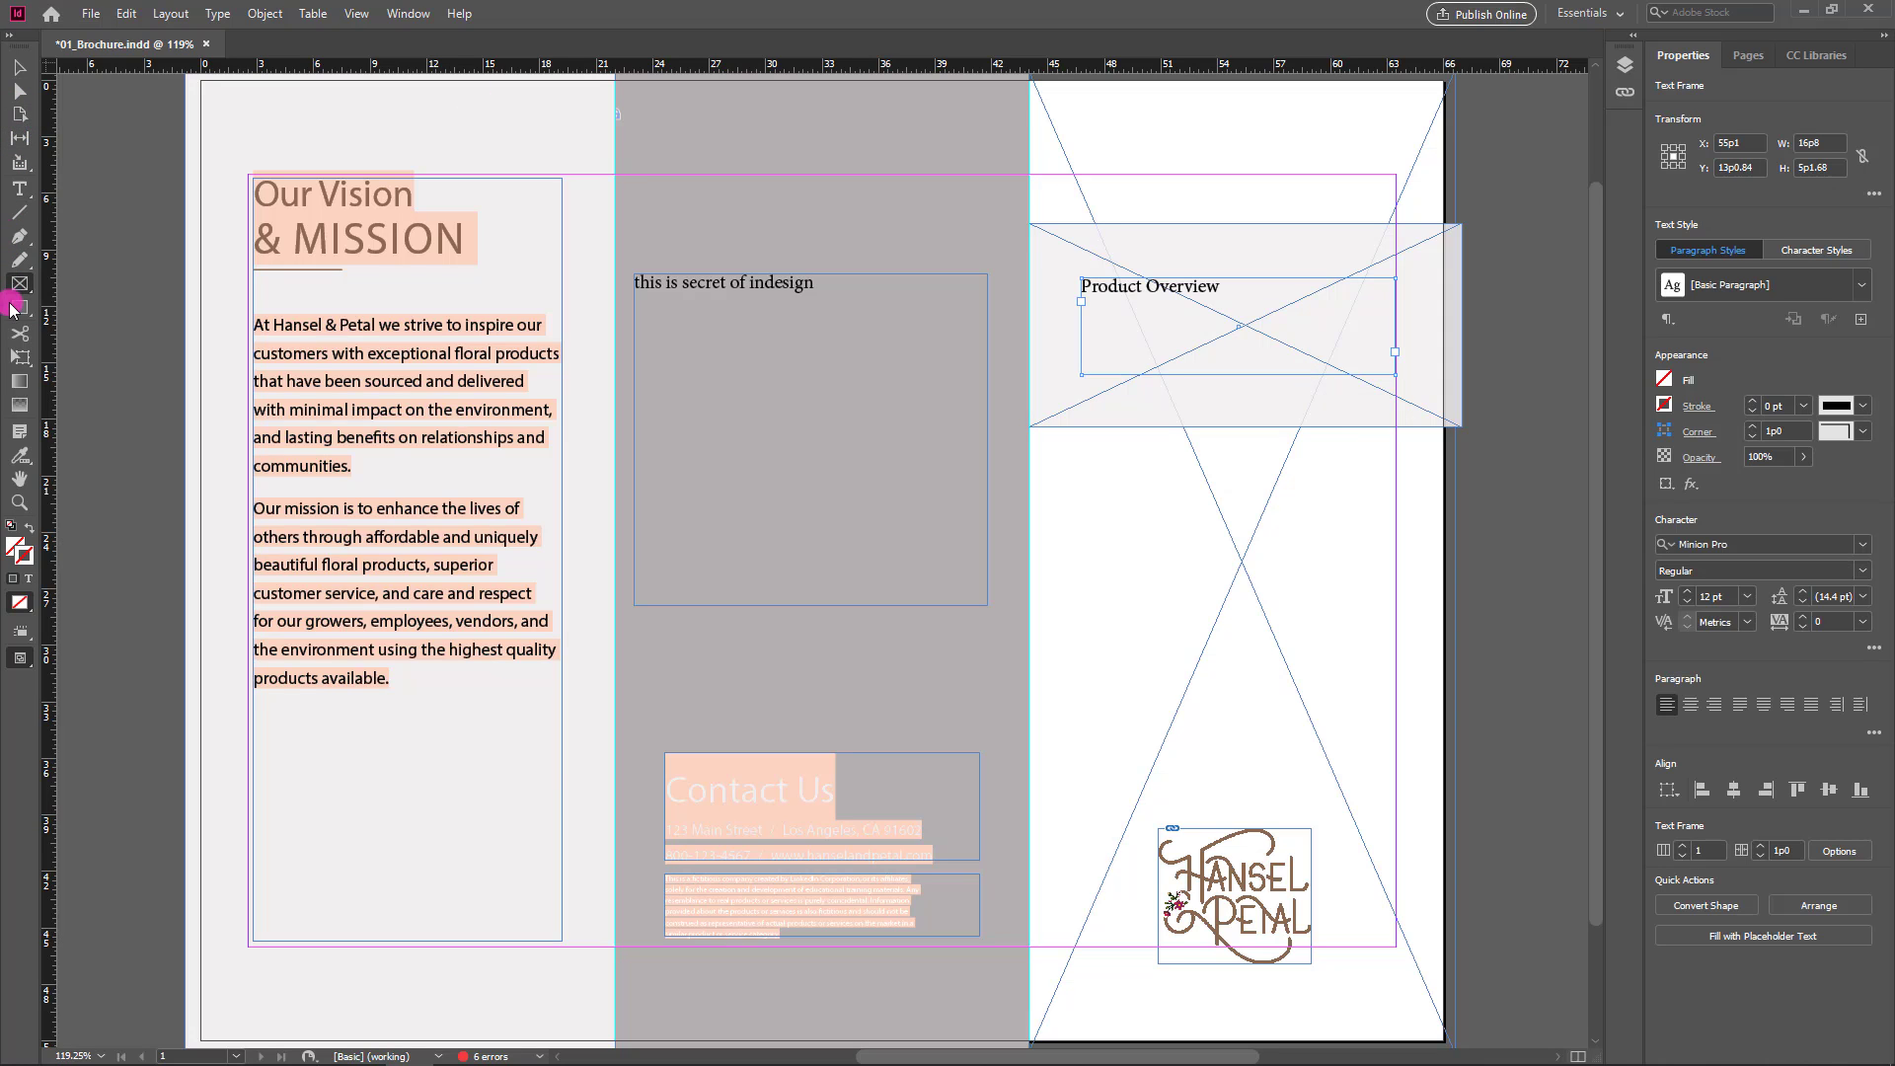
click(23, 341)
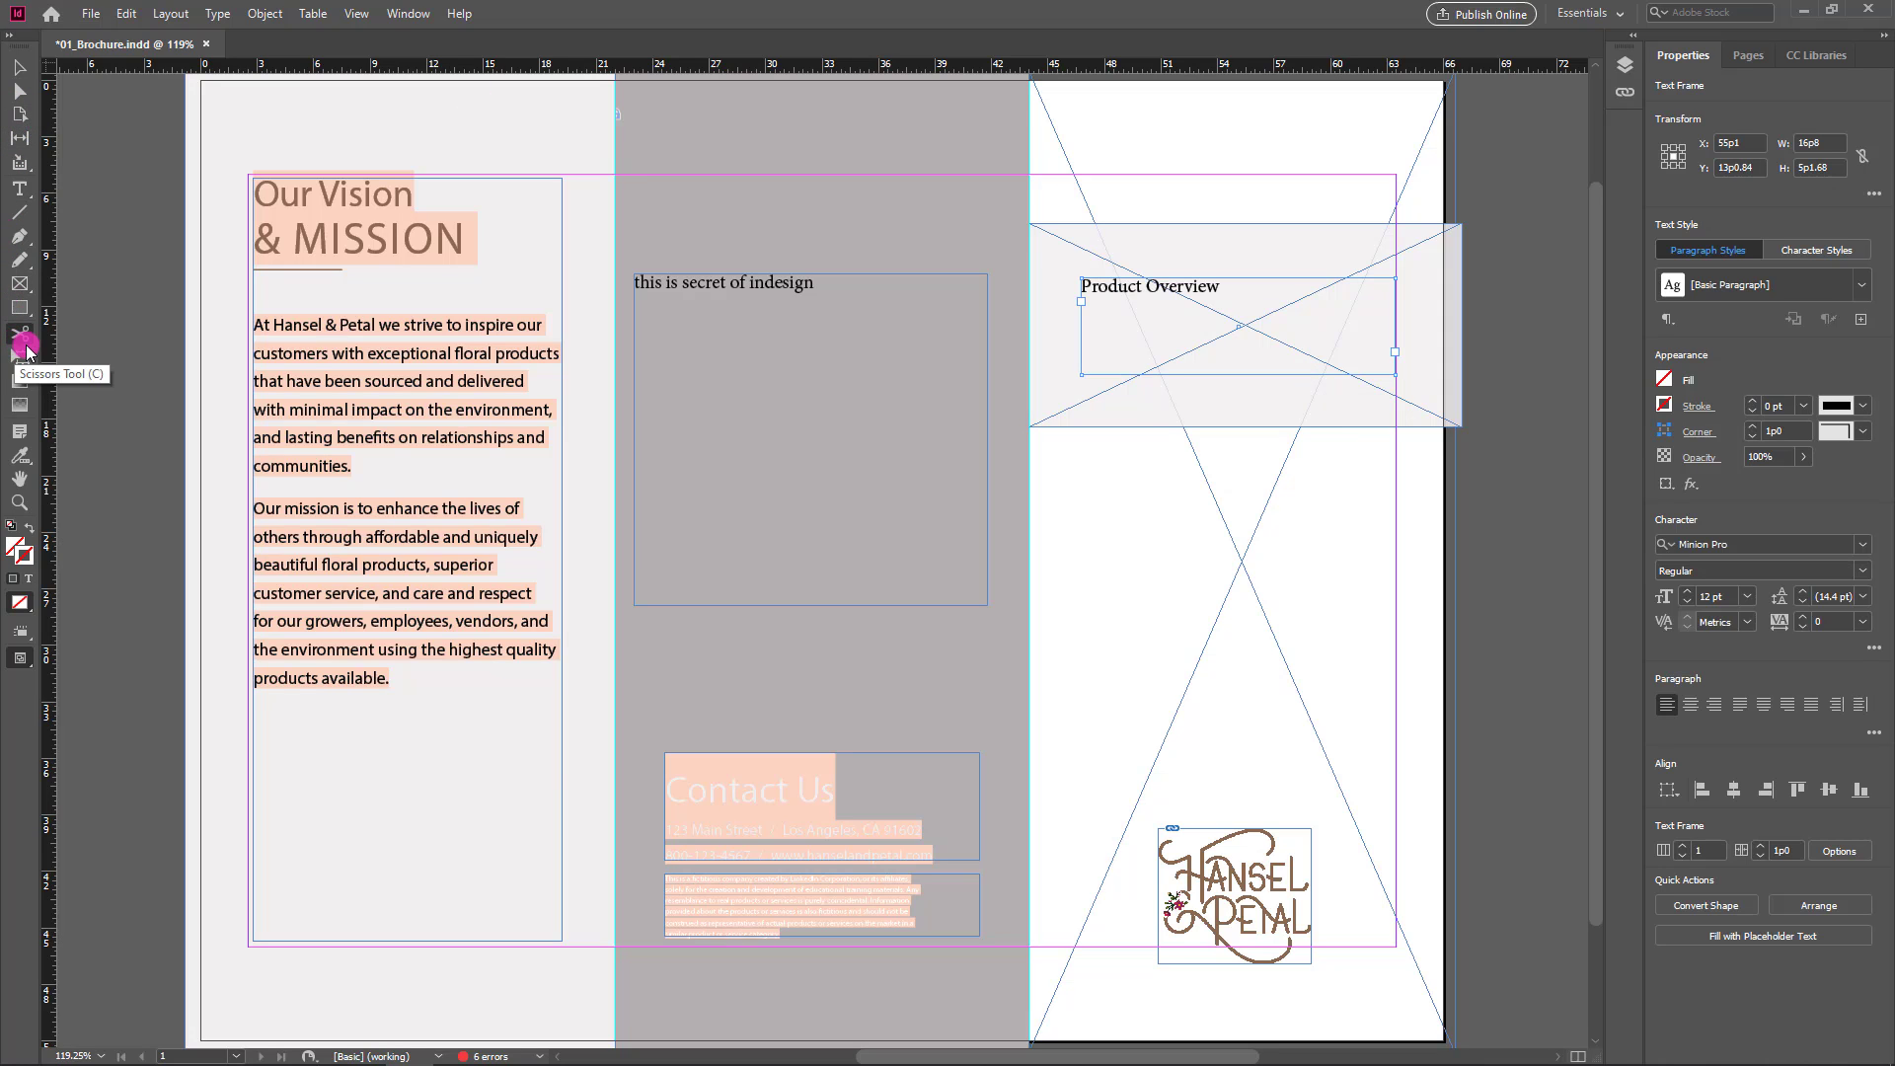
click(23, 427)
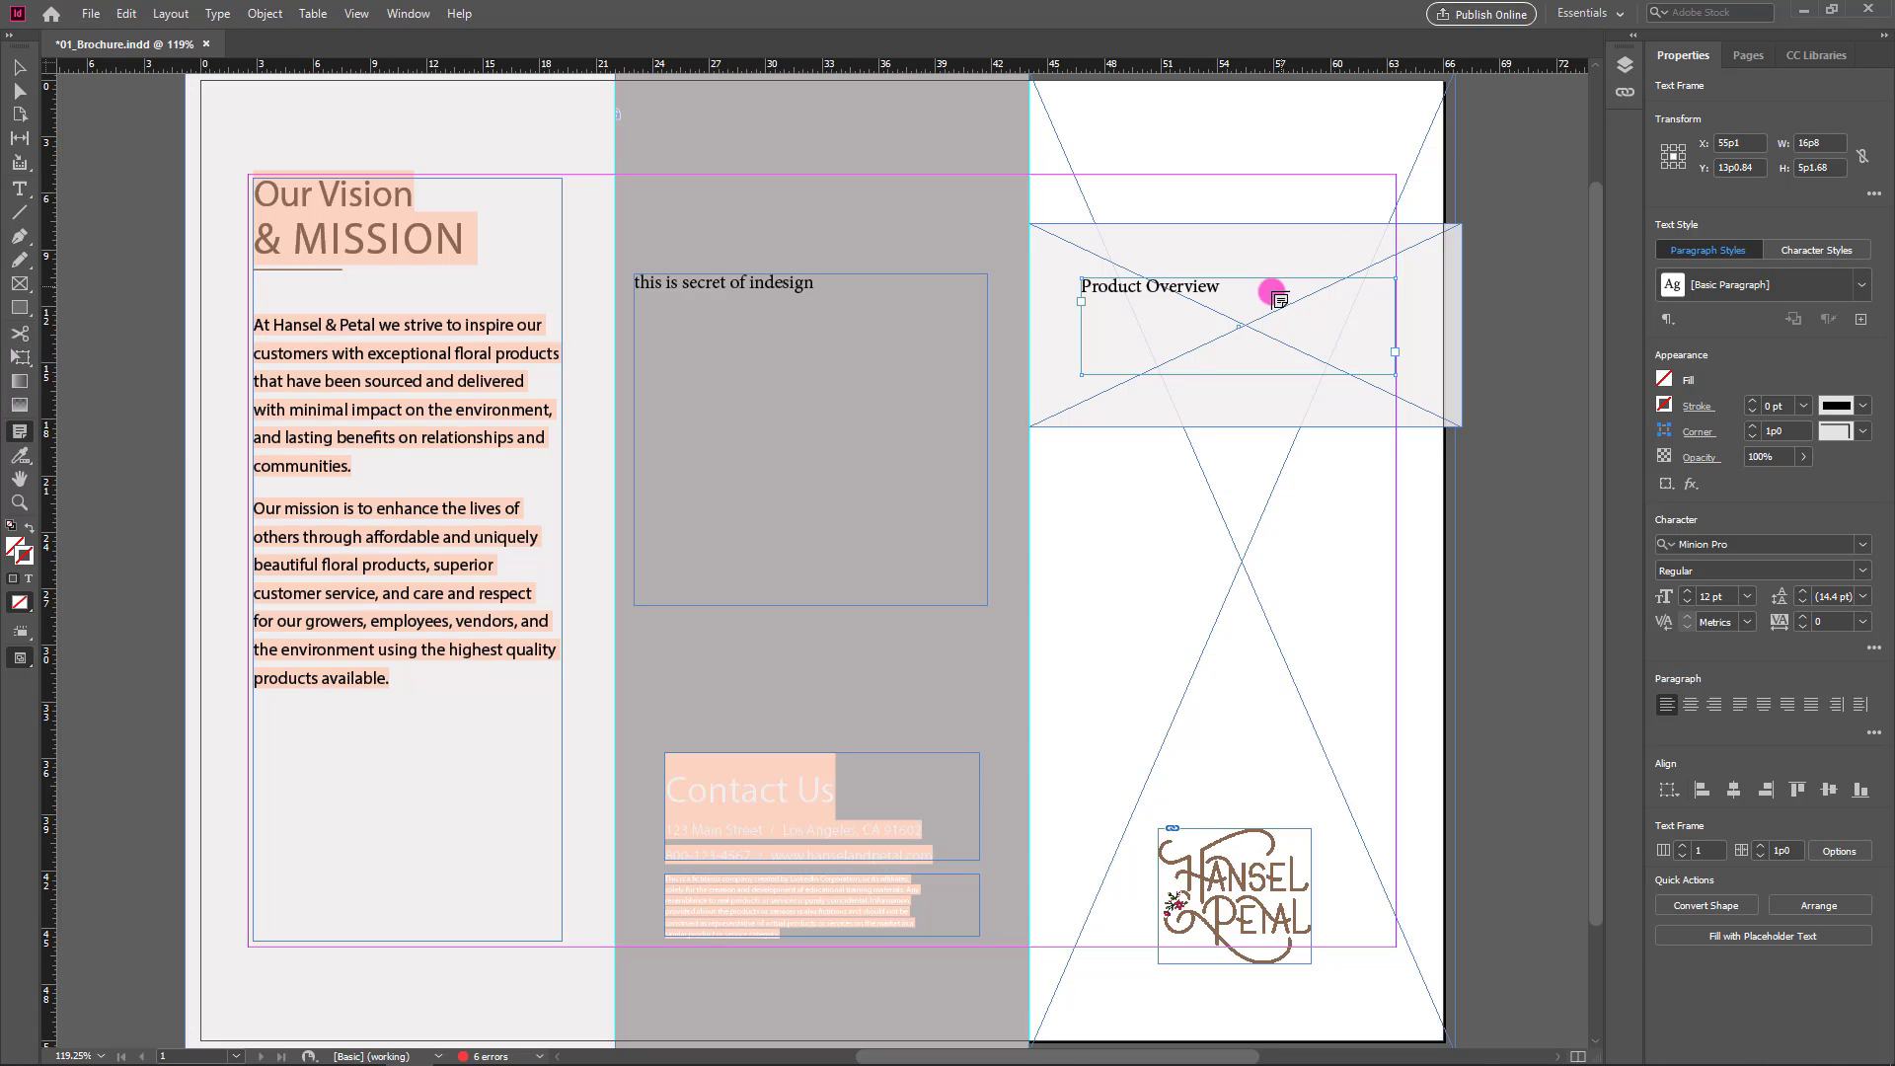
click(22, 189)
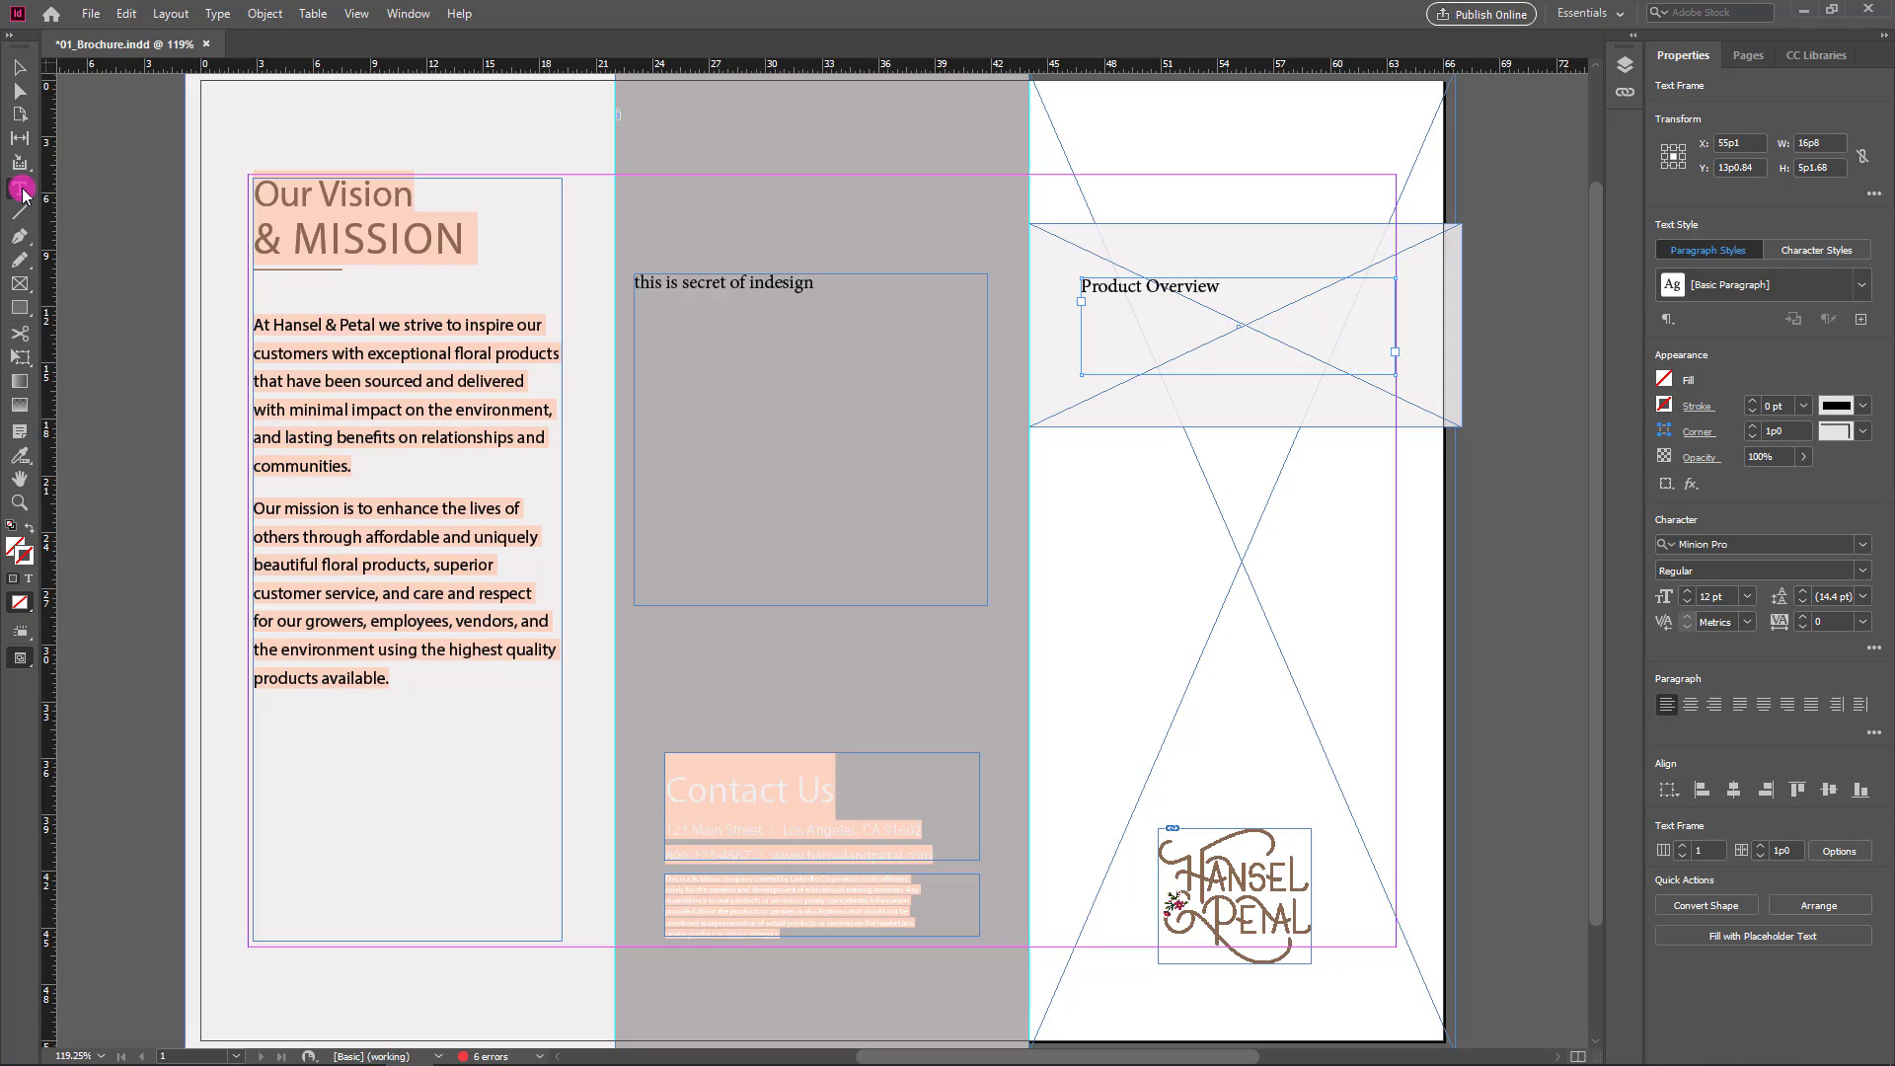
- Set the font size of the "Product Overview" heading text to 28 pt
click(1246, 285)
drag(1246, 285, 1071, 286)
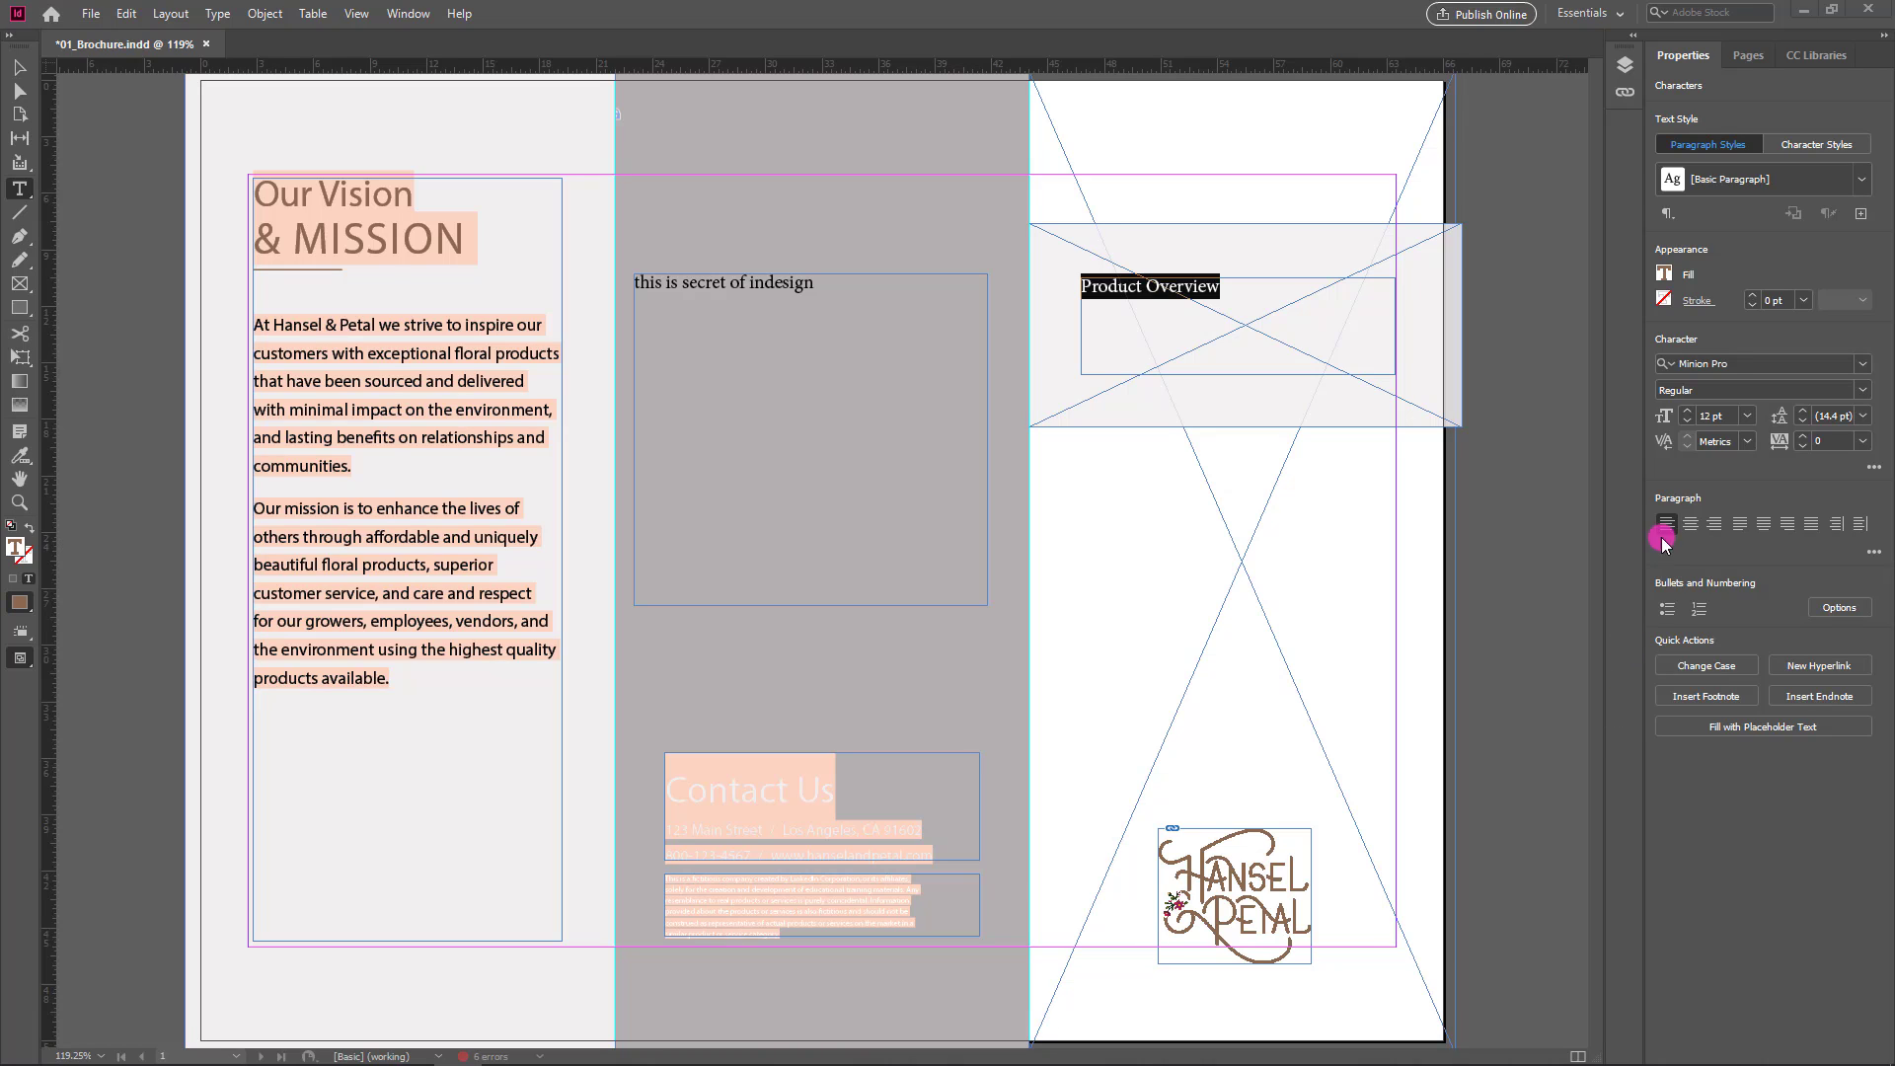
click(1747, 416)
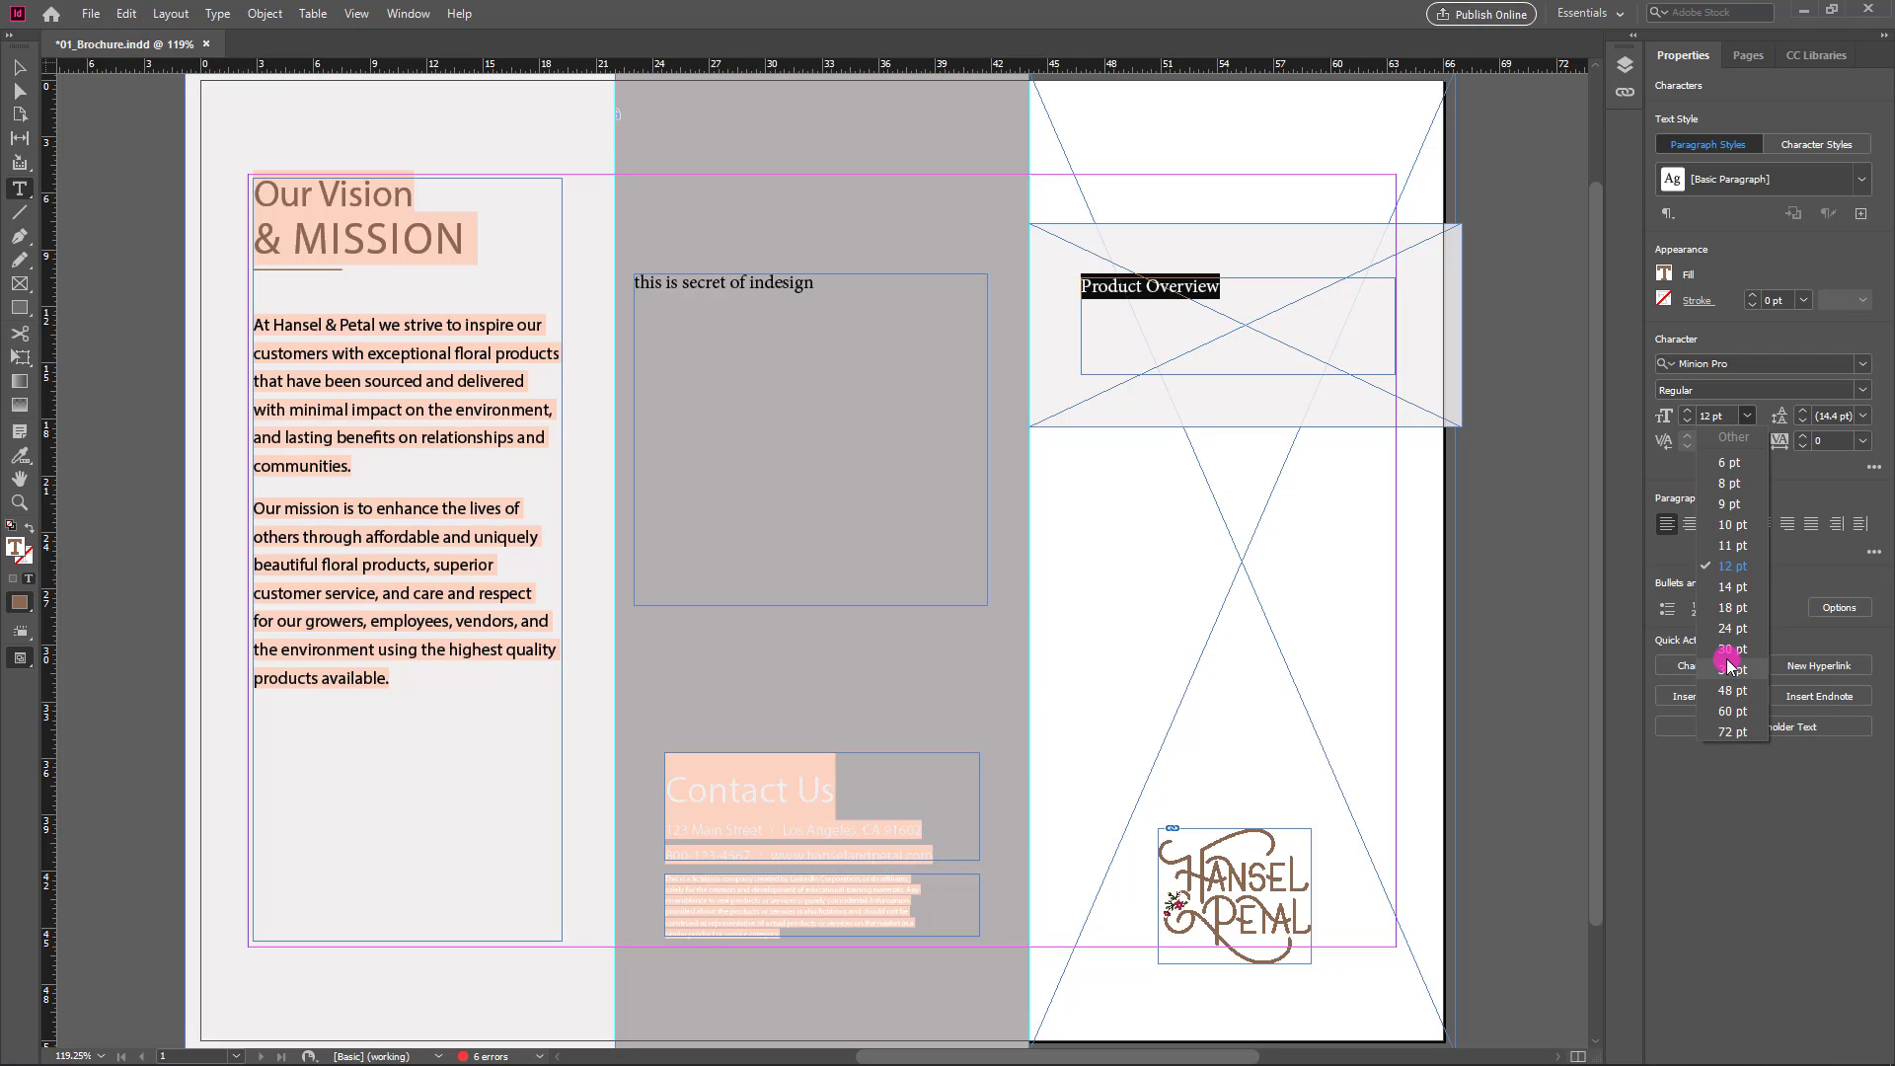
click(1722, 411)
drag(1723, 411, 1688, 414)
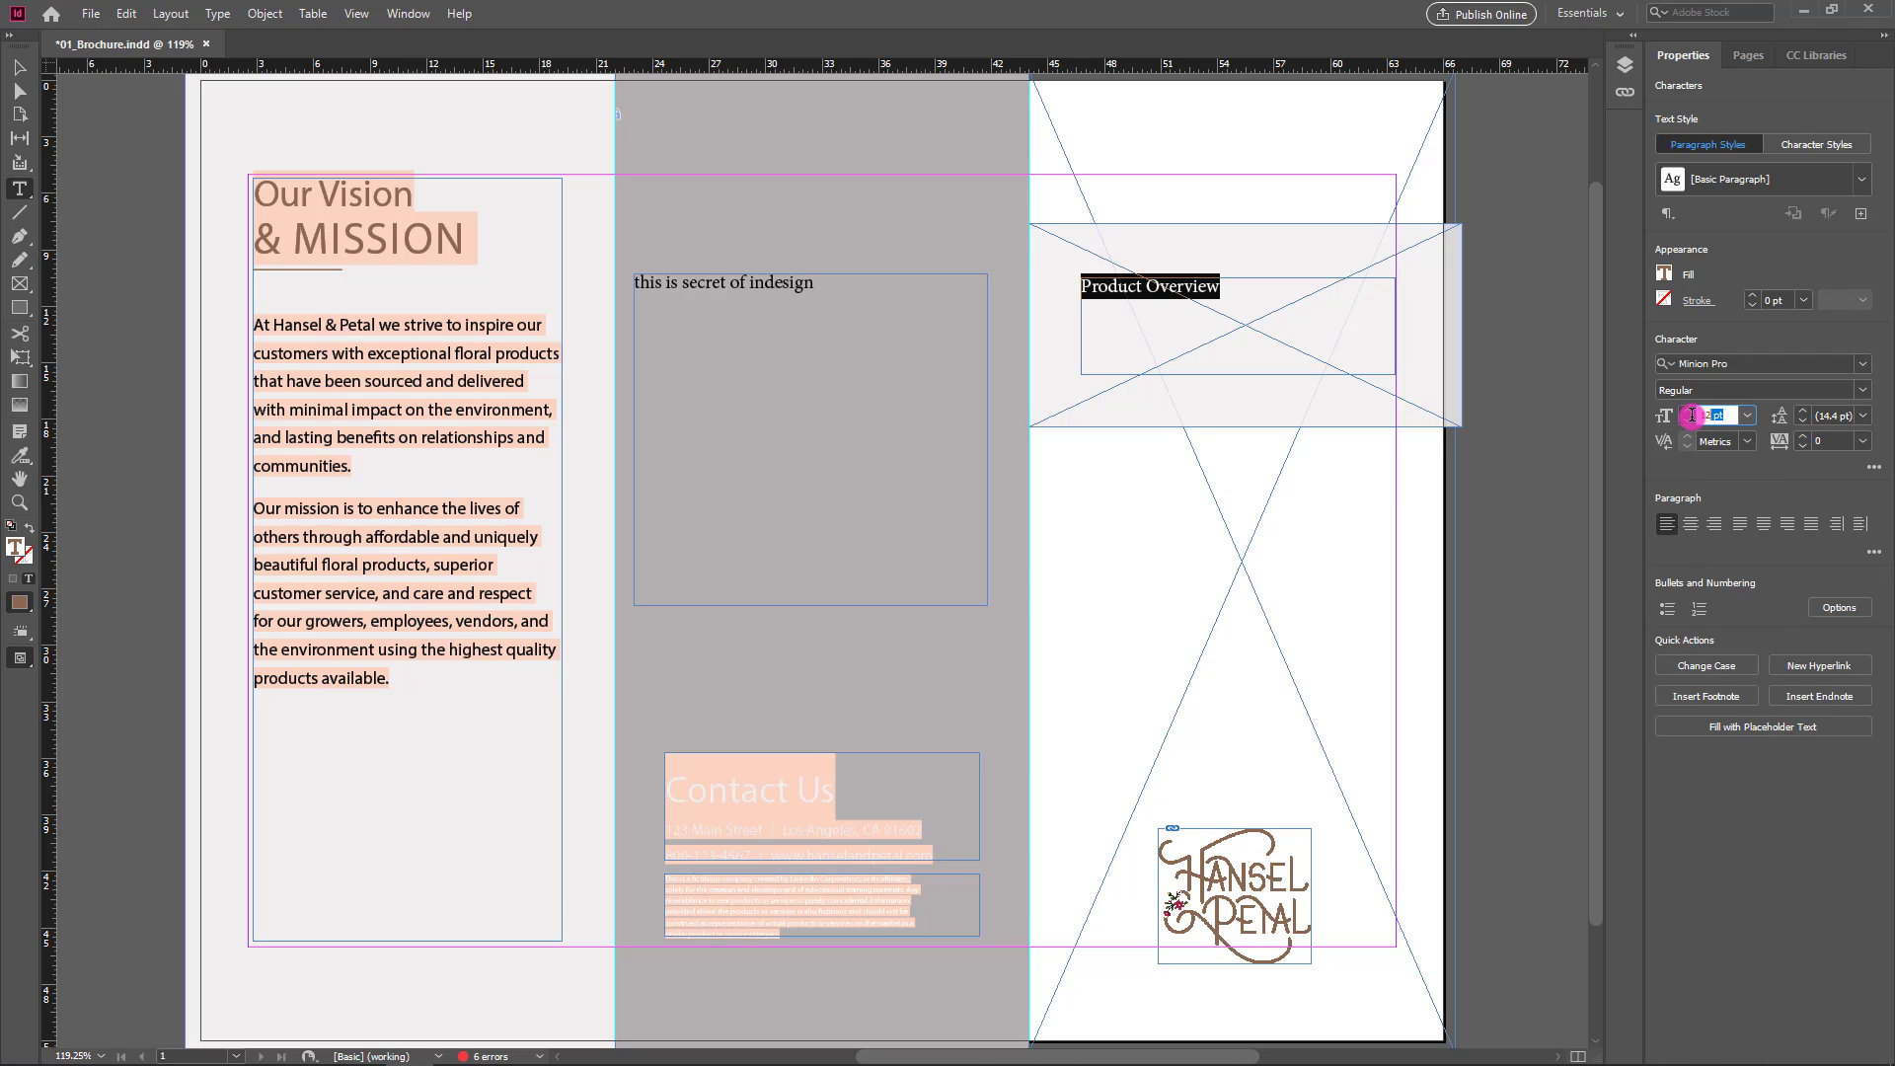
text(28)
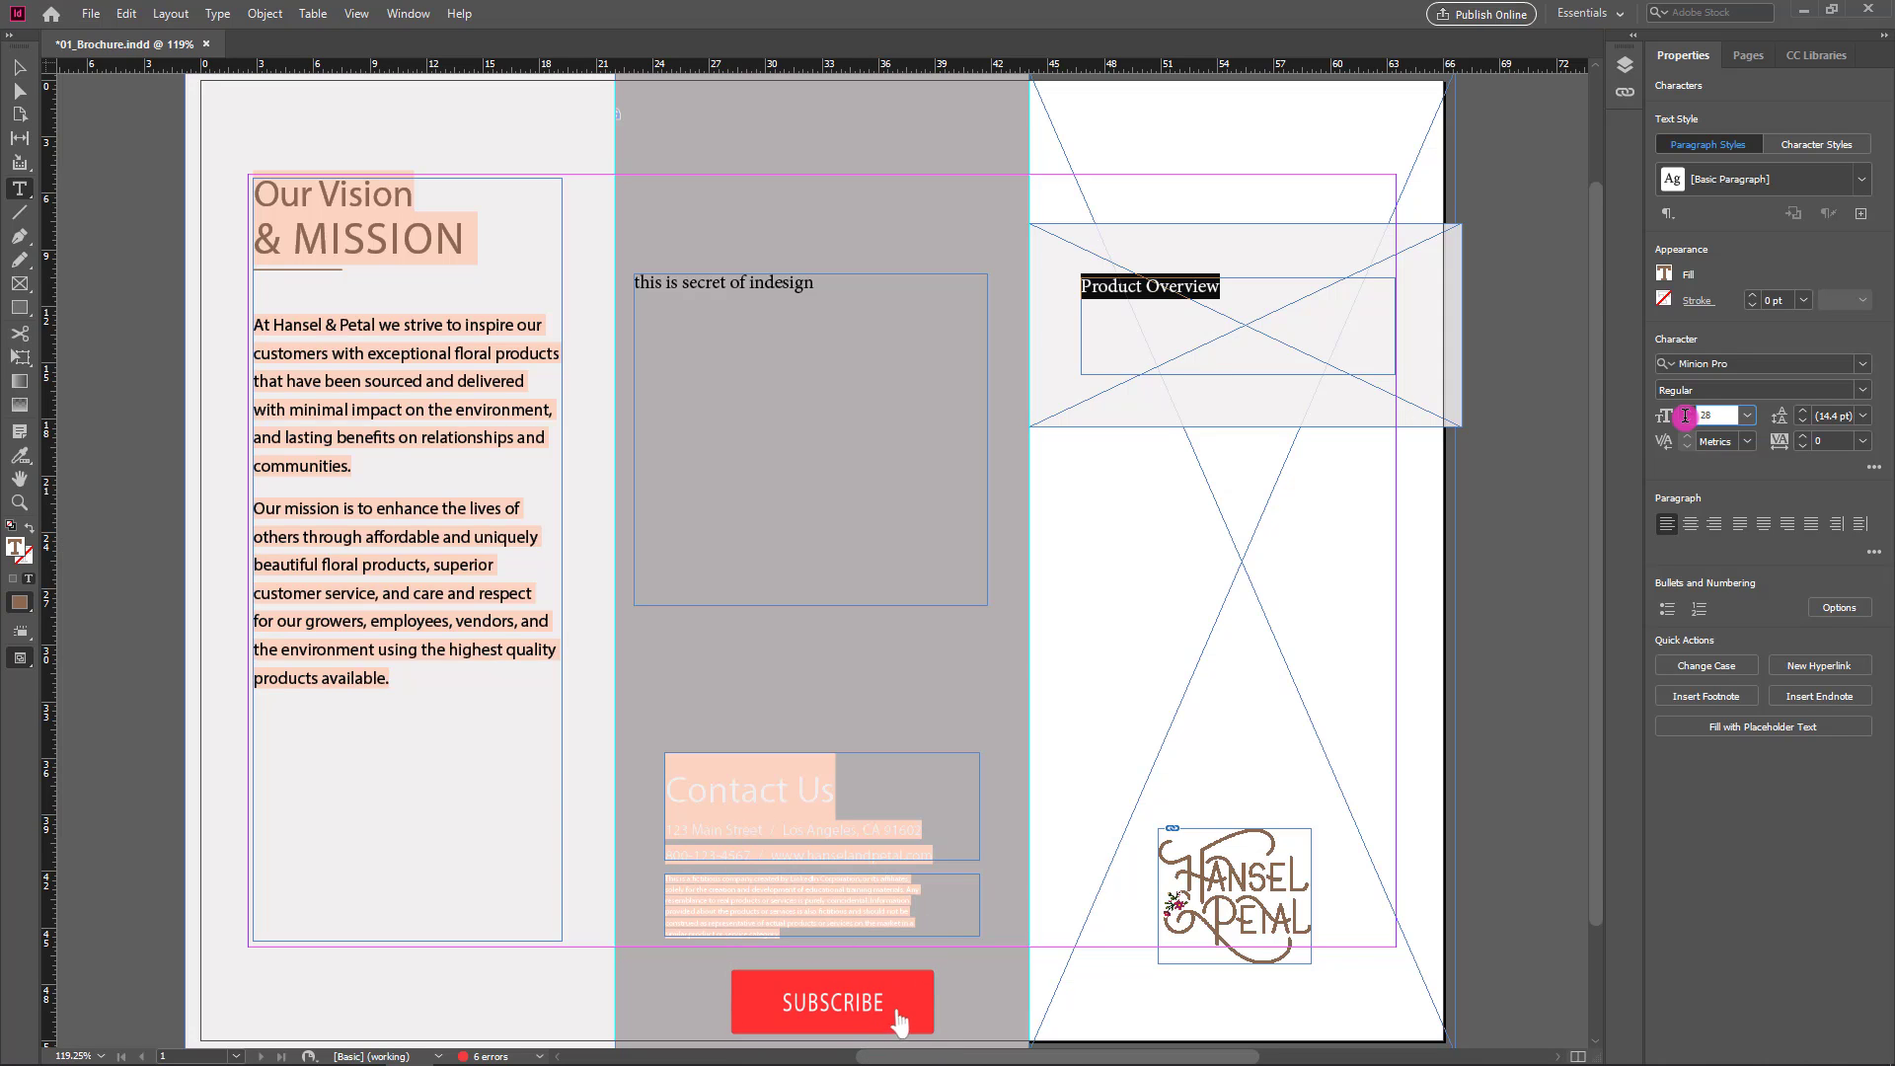
key(Return)
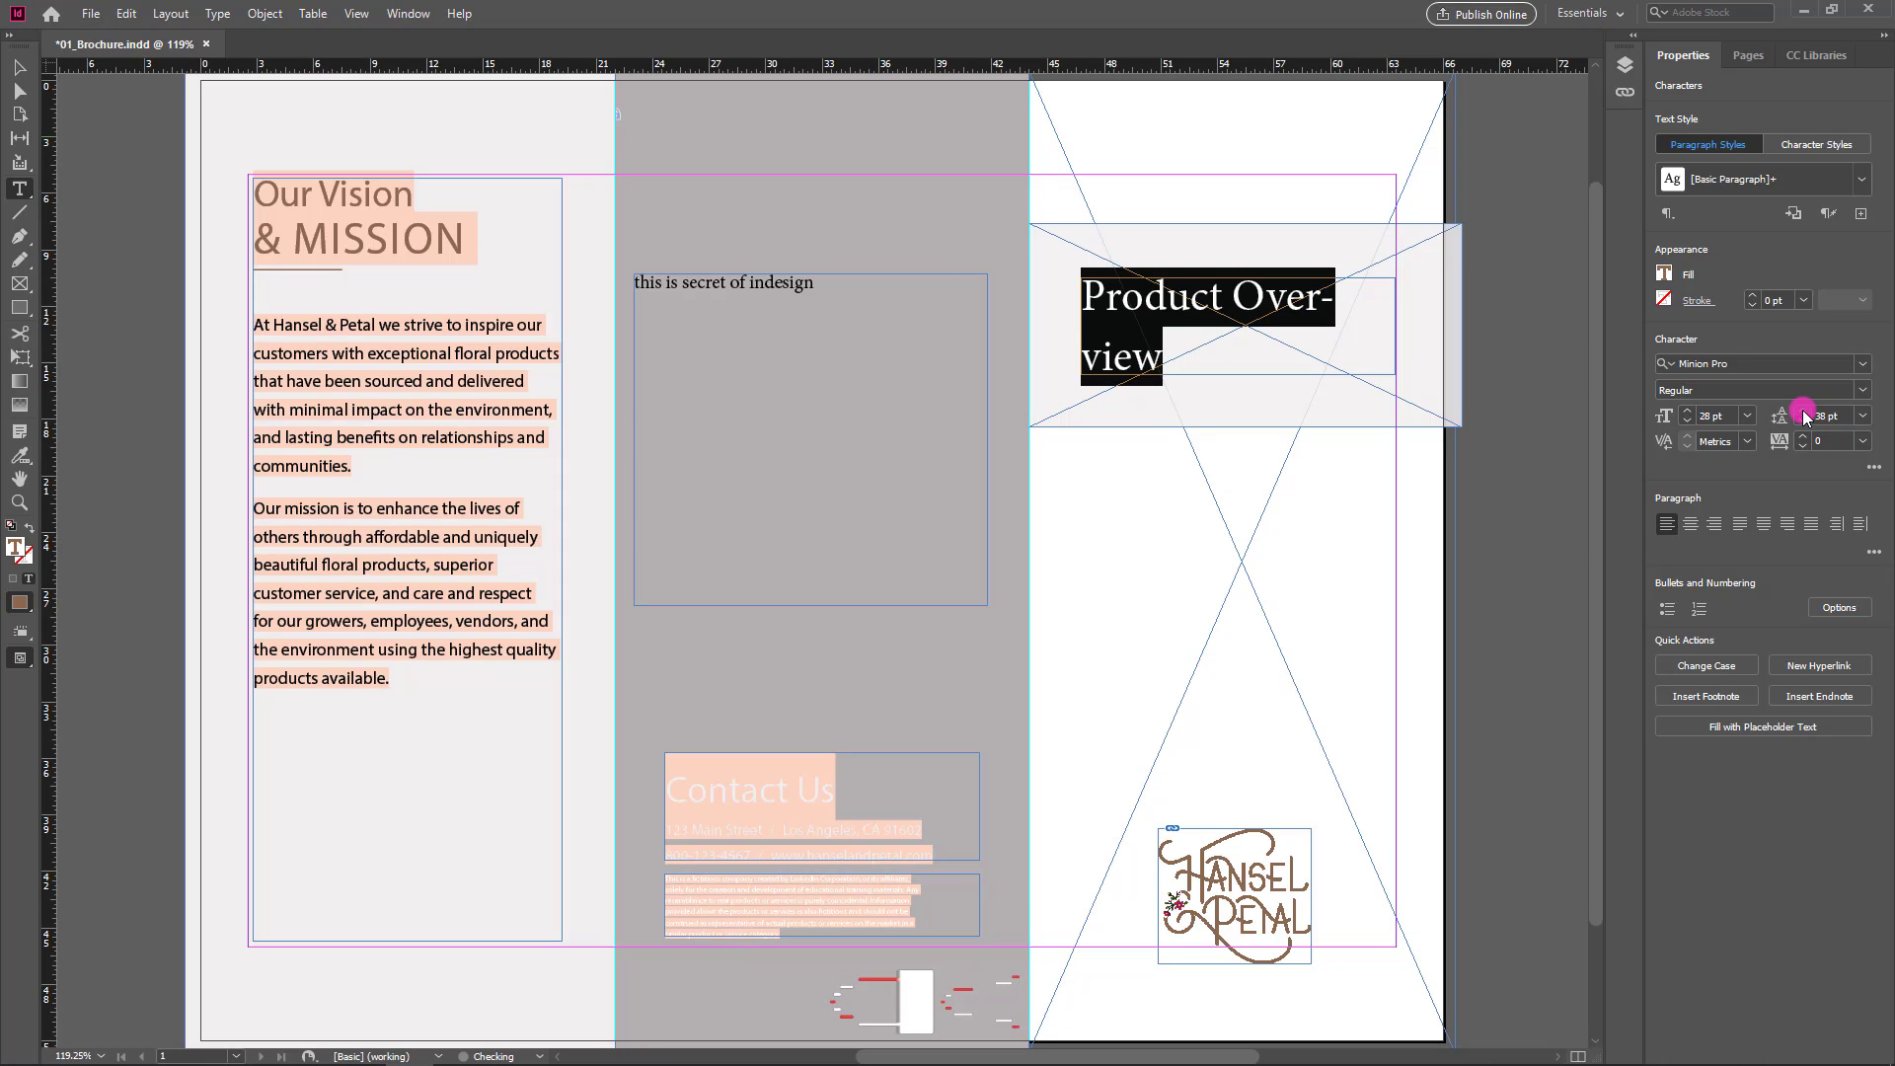
- Set the "Product Overview" heading's leading to 41 pt and fill its text with the brown swatch
click(1804, 415)
text(37)
key(Return)
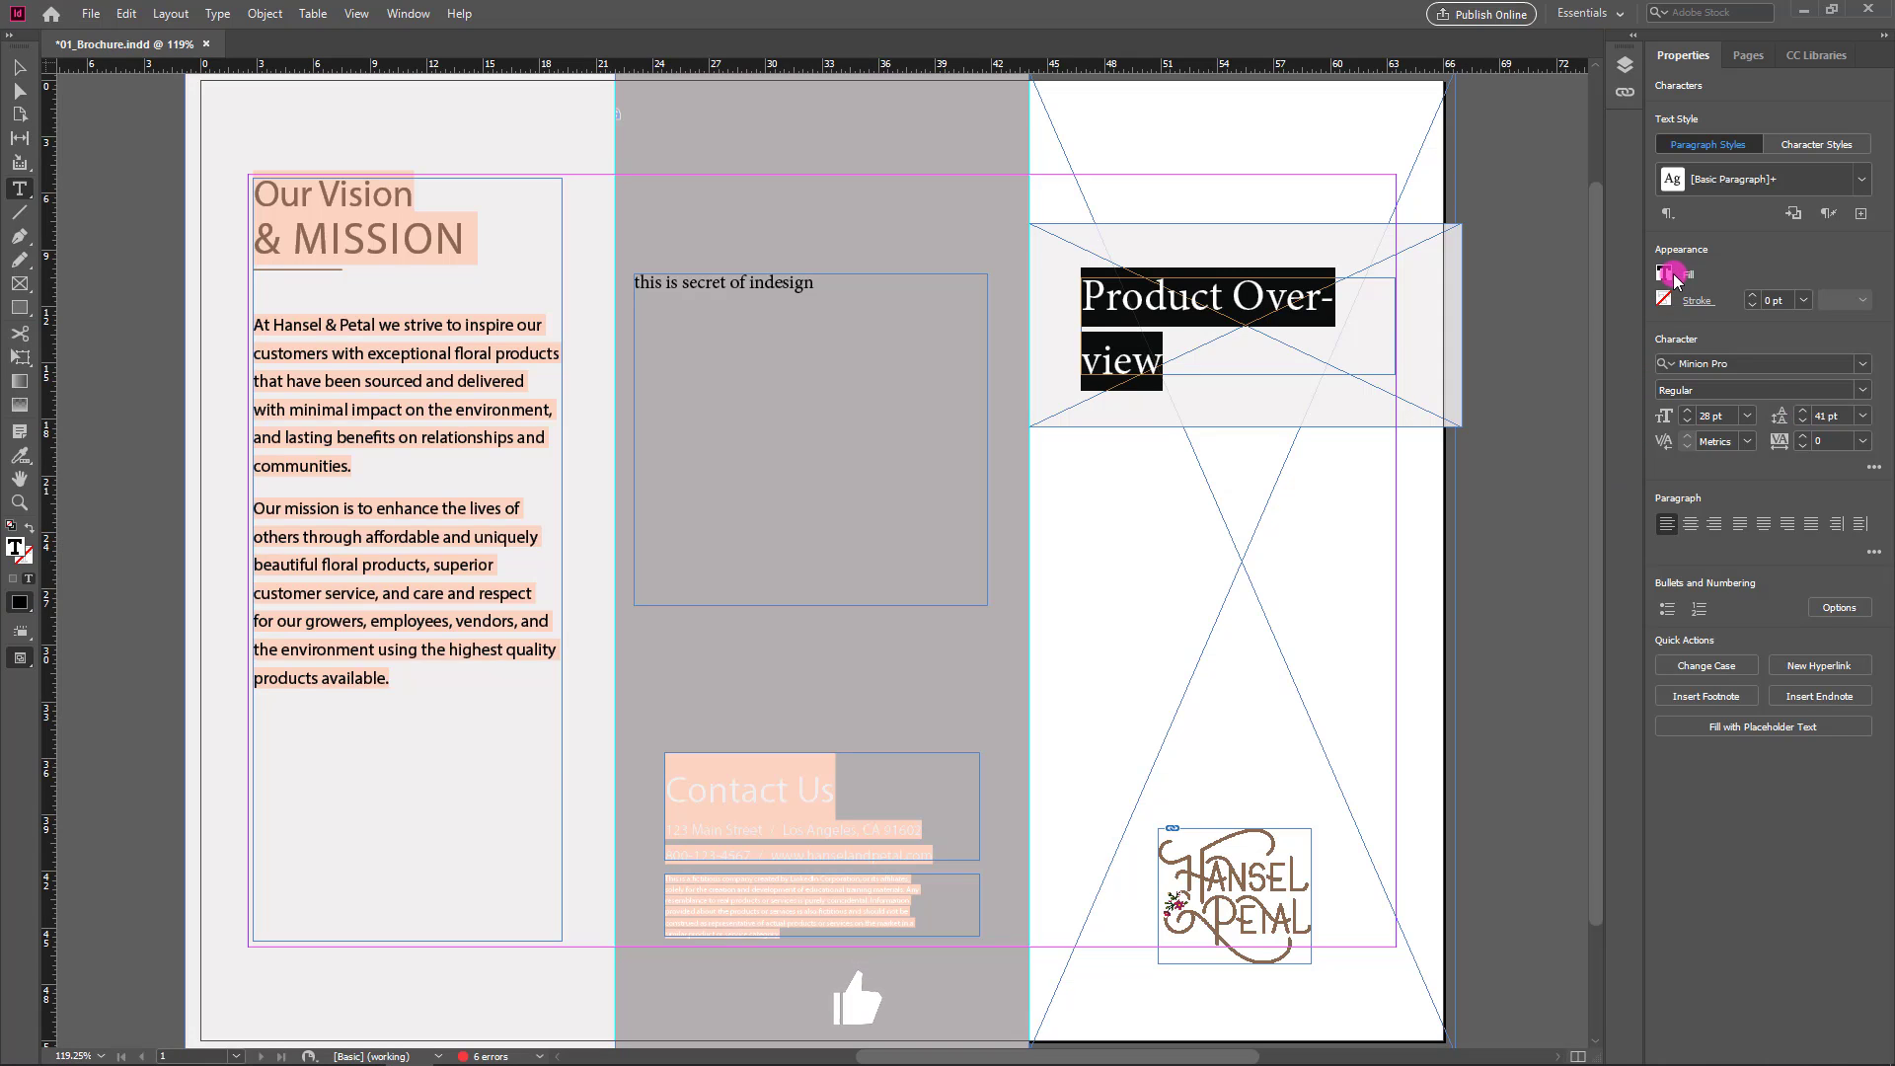
click(1690, 277)
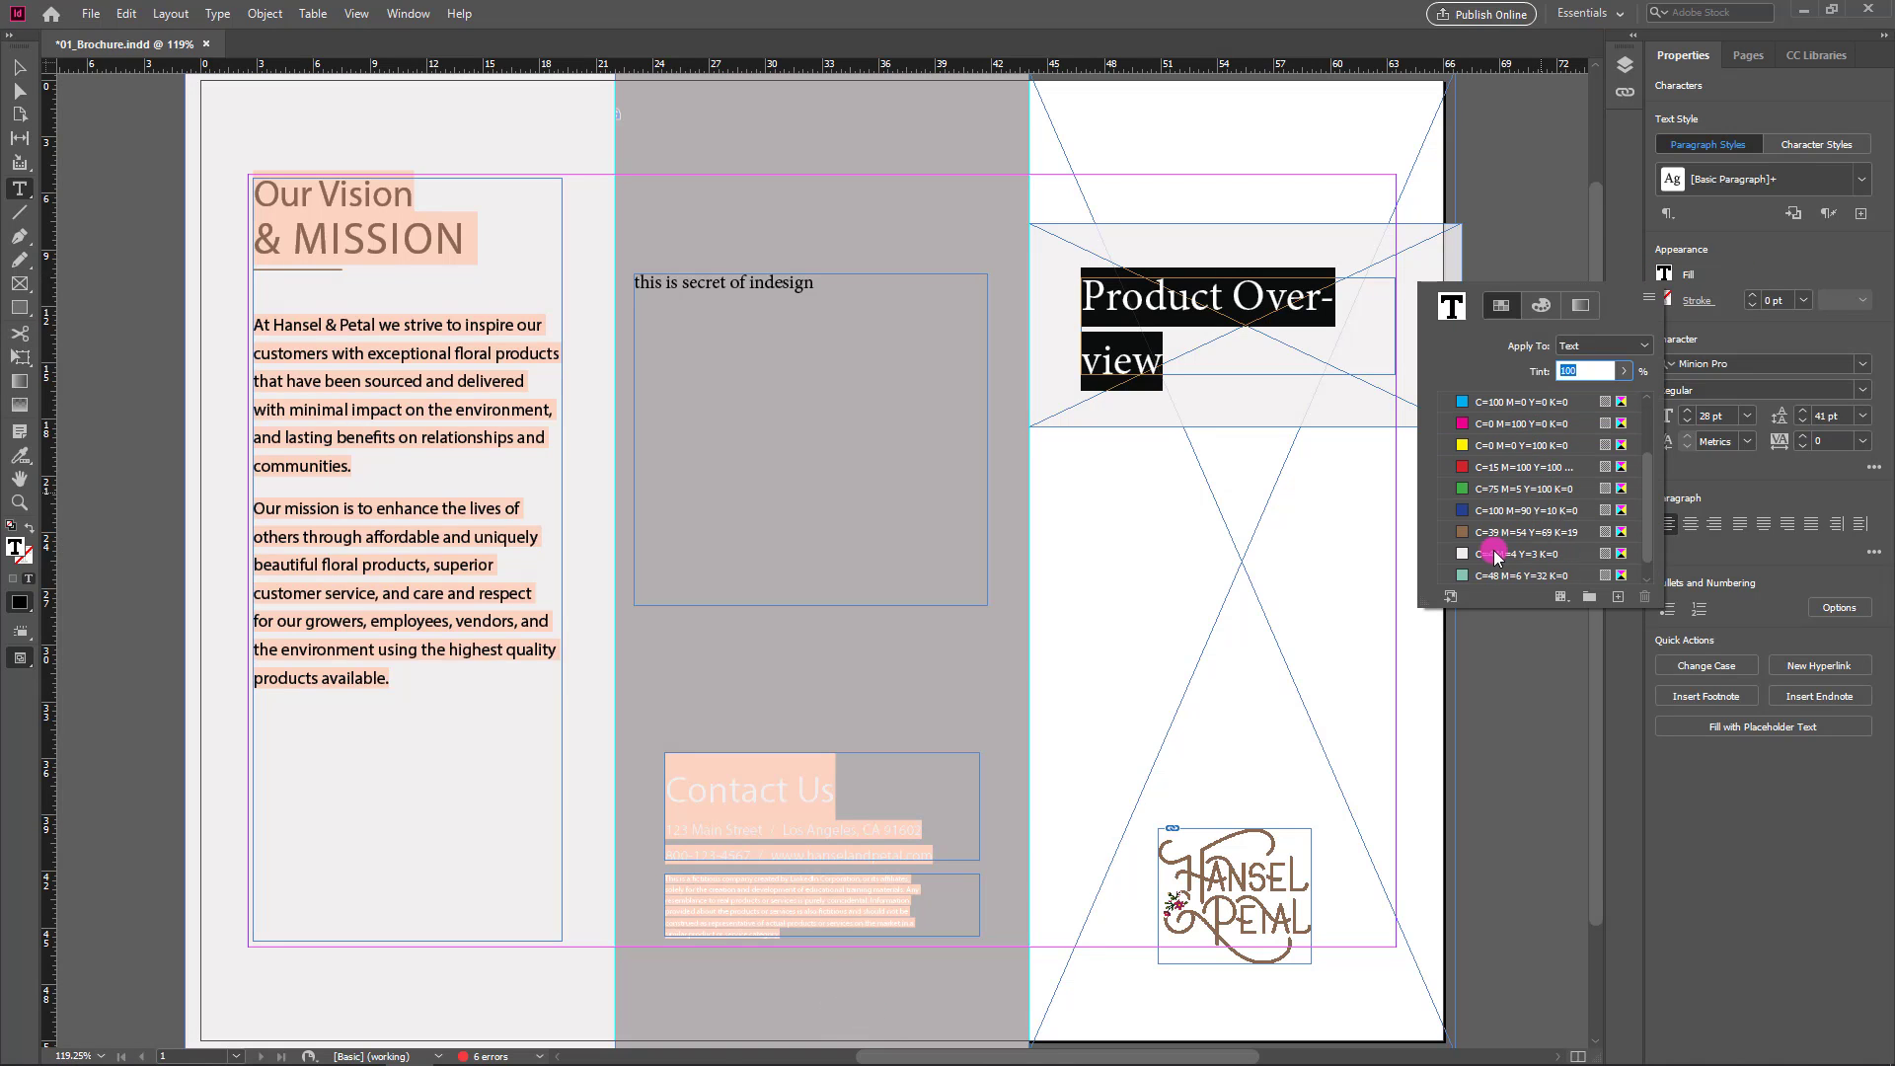
click(1493, 535)
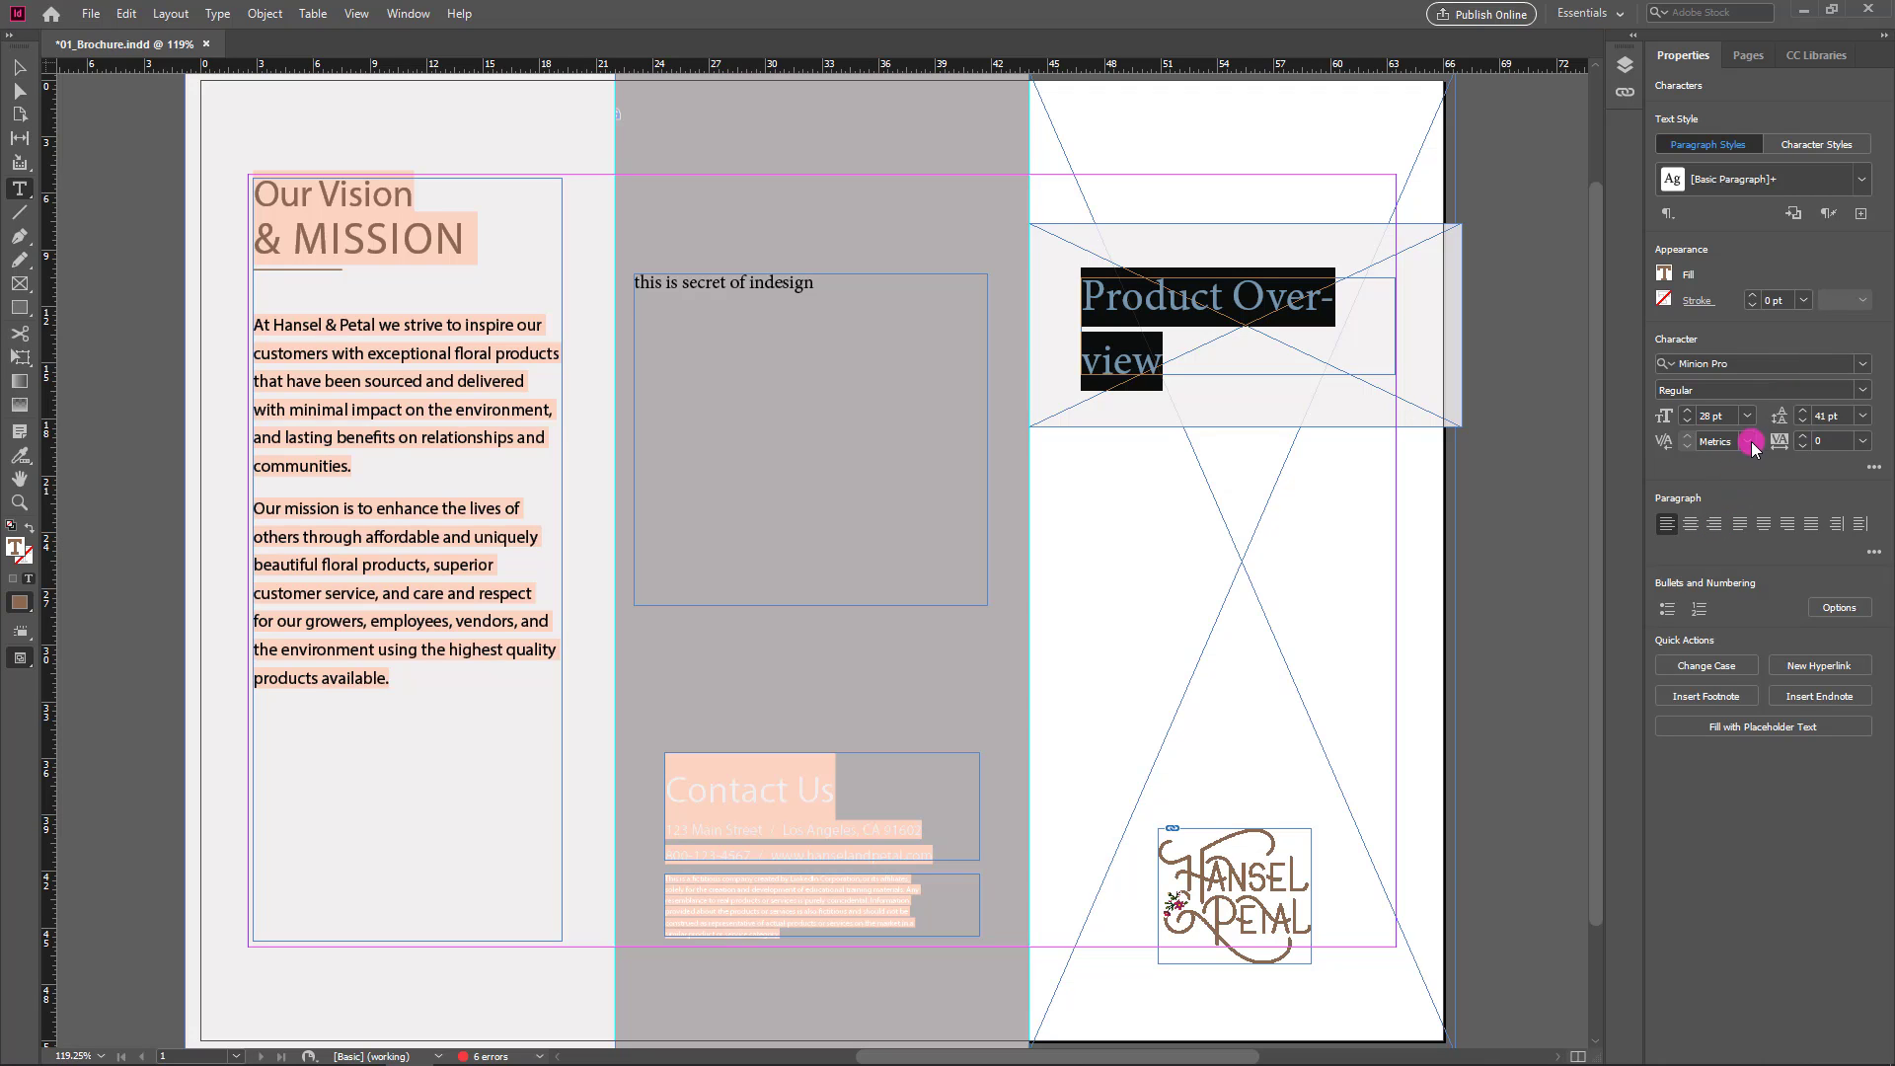
- Change the "Product Overview" heading's font to Helvetica LT Std Black and format it in All Caps
click(1853, 372)
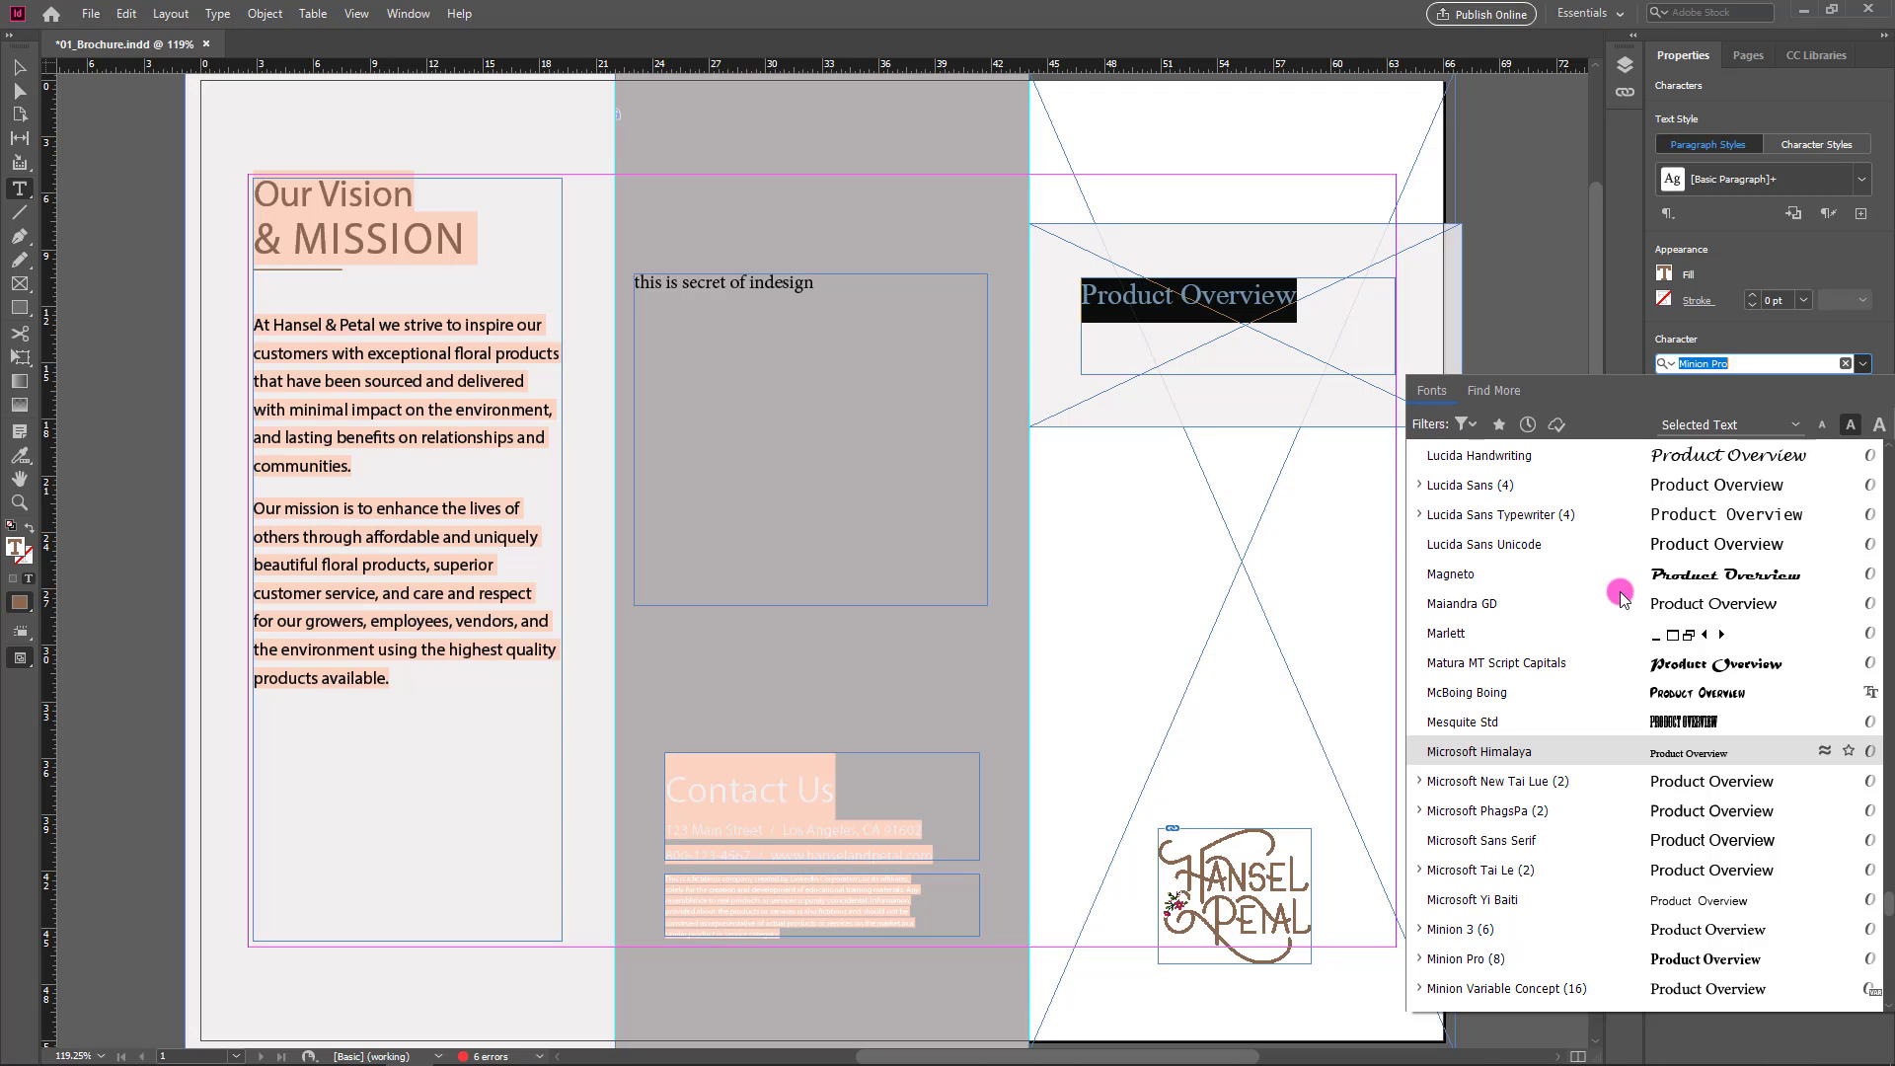
scroll(1624, 622, down, 4)
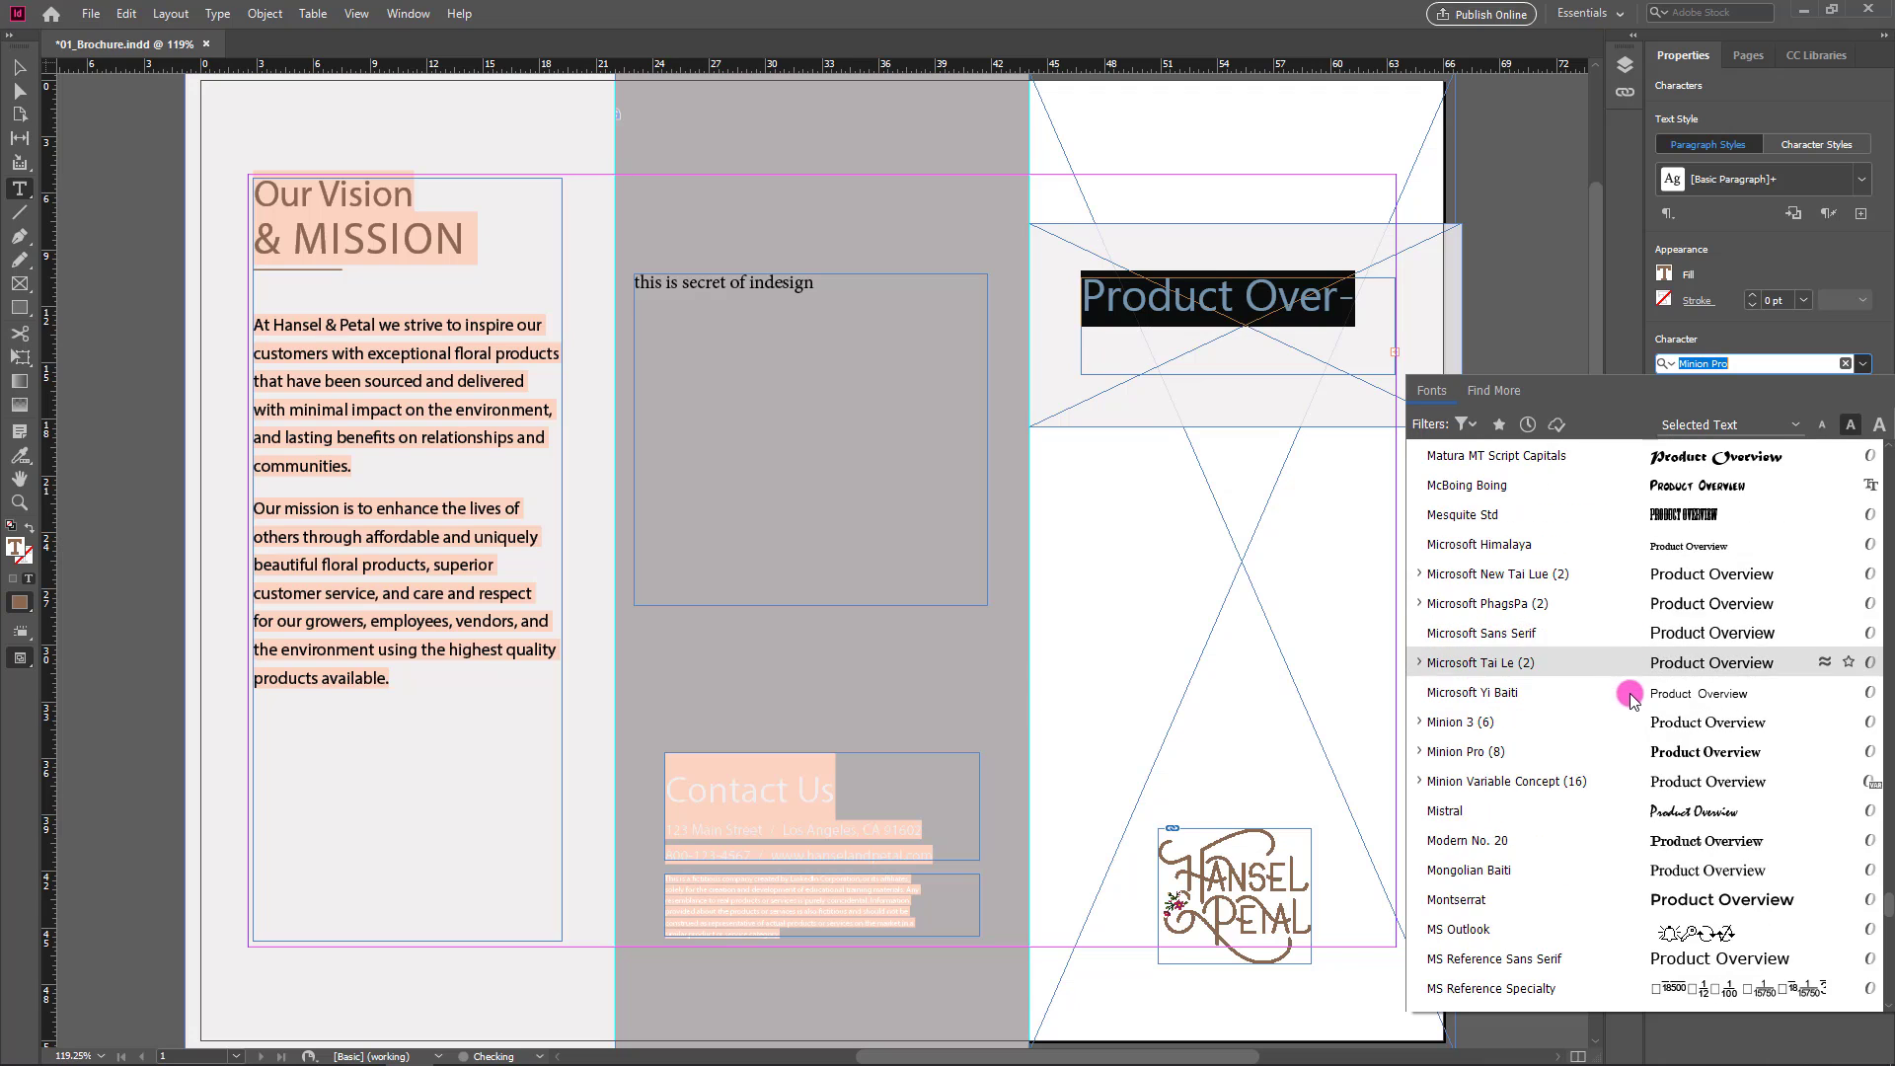
scroll(1630, 699, down, 5)
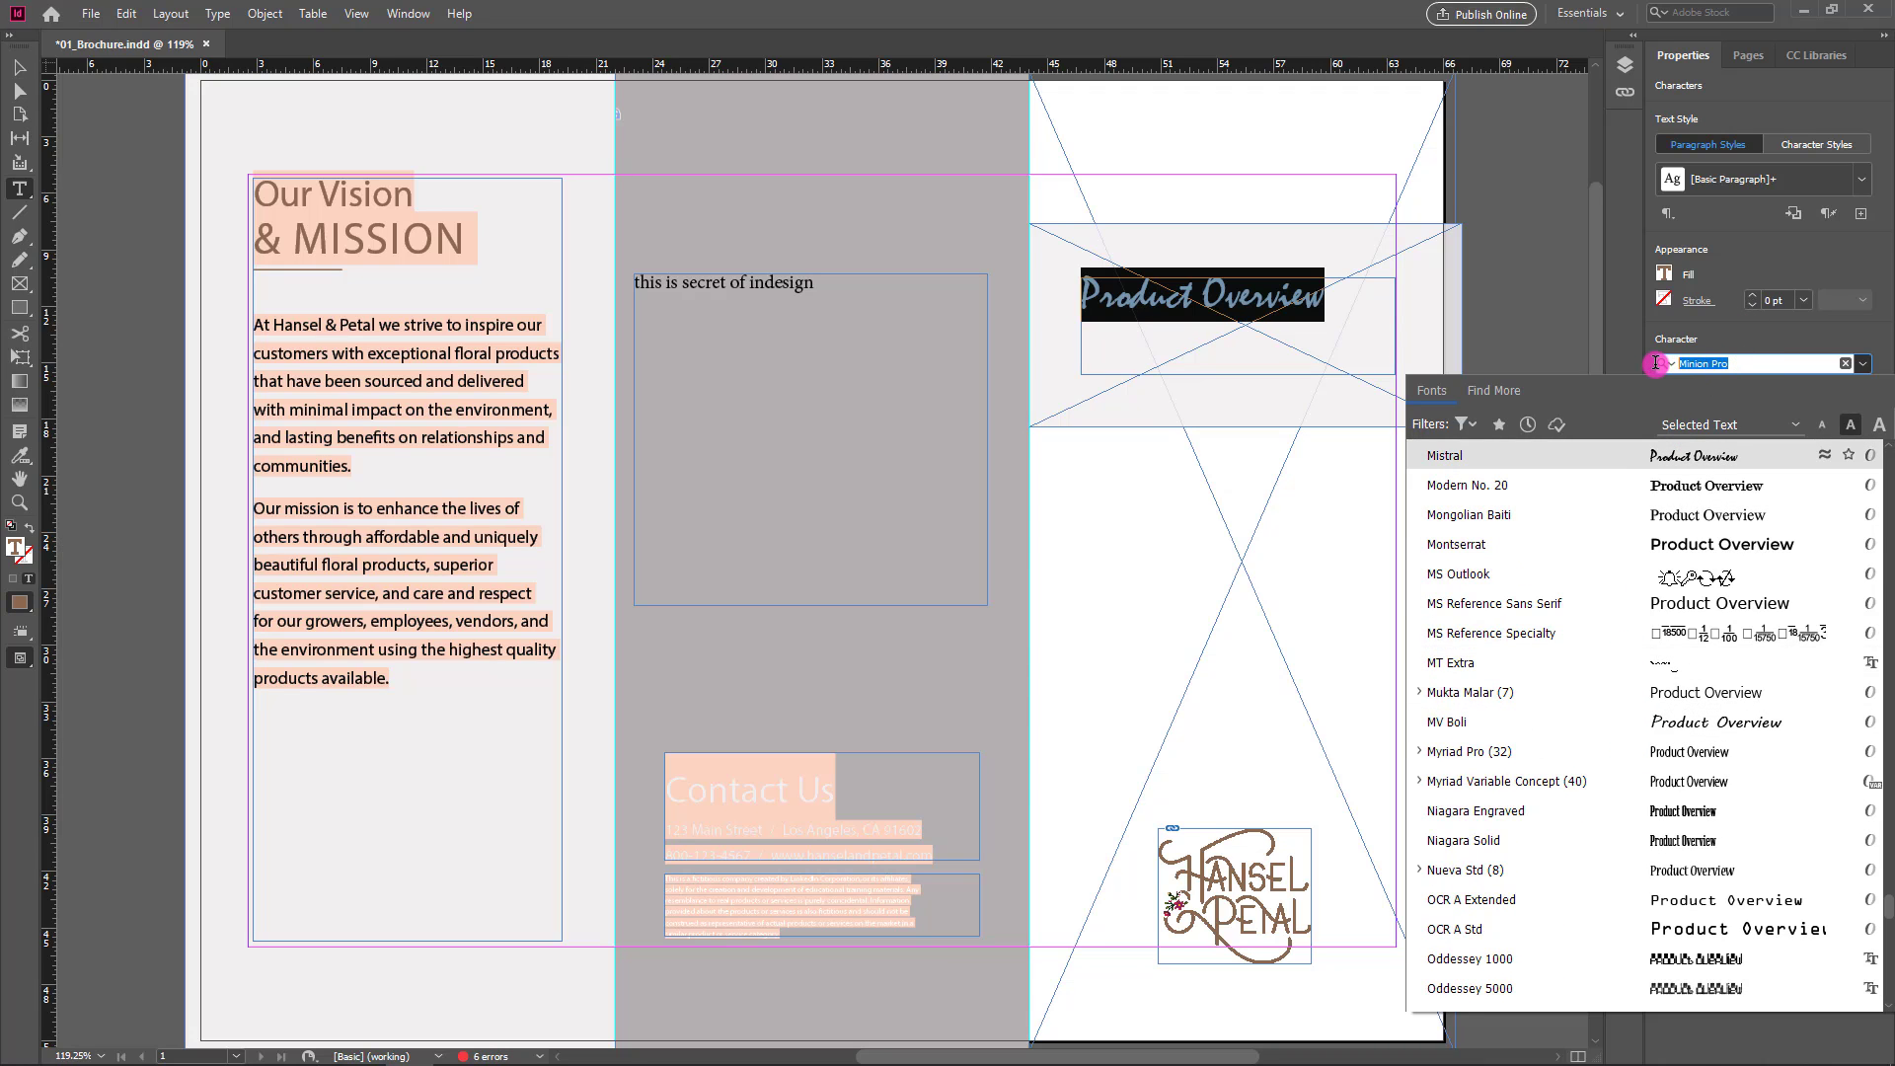
text(helv)
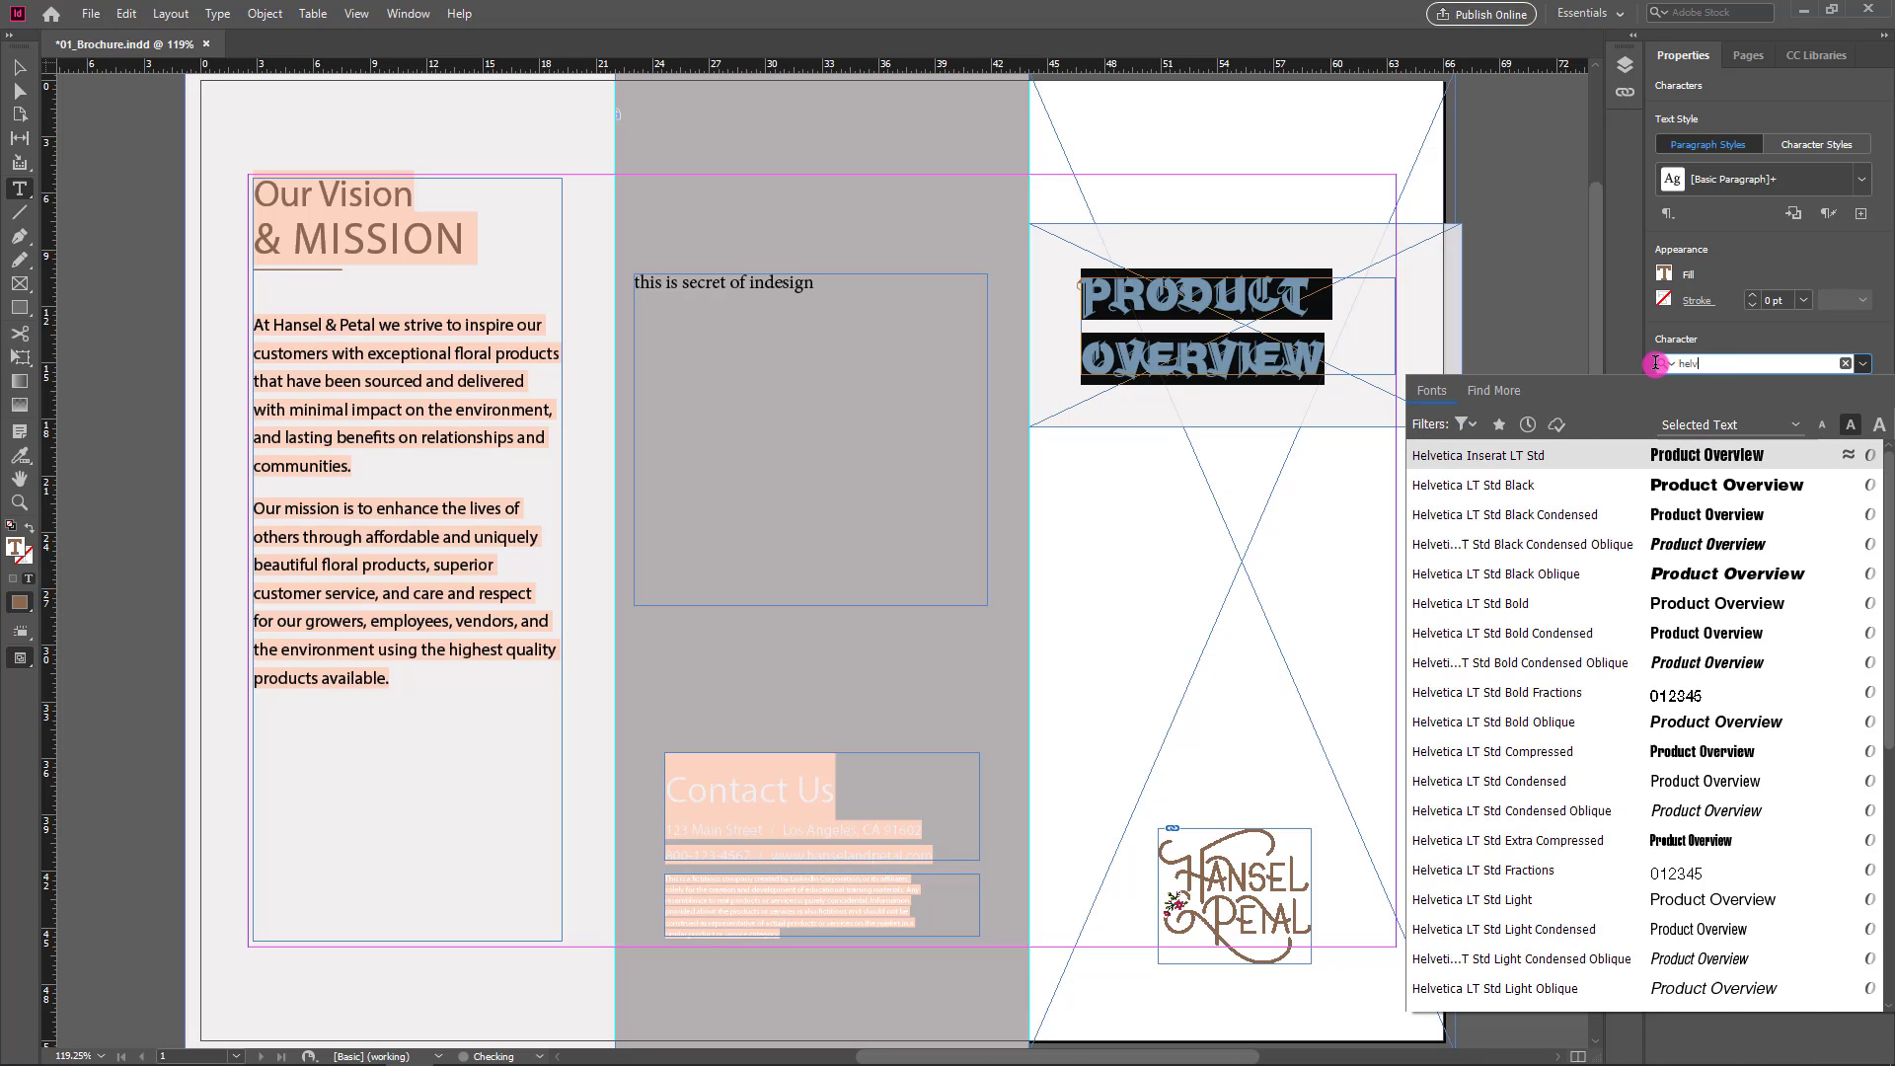
text(i)
key(BackSpace)
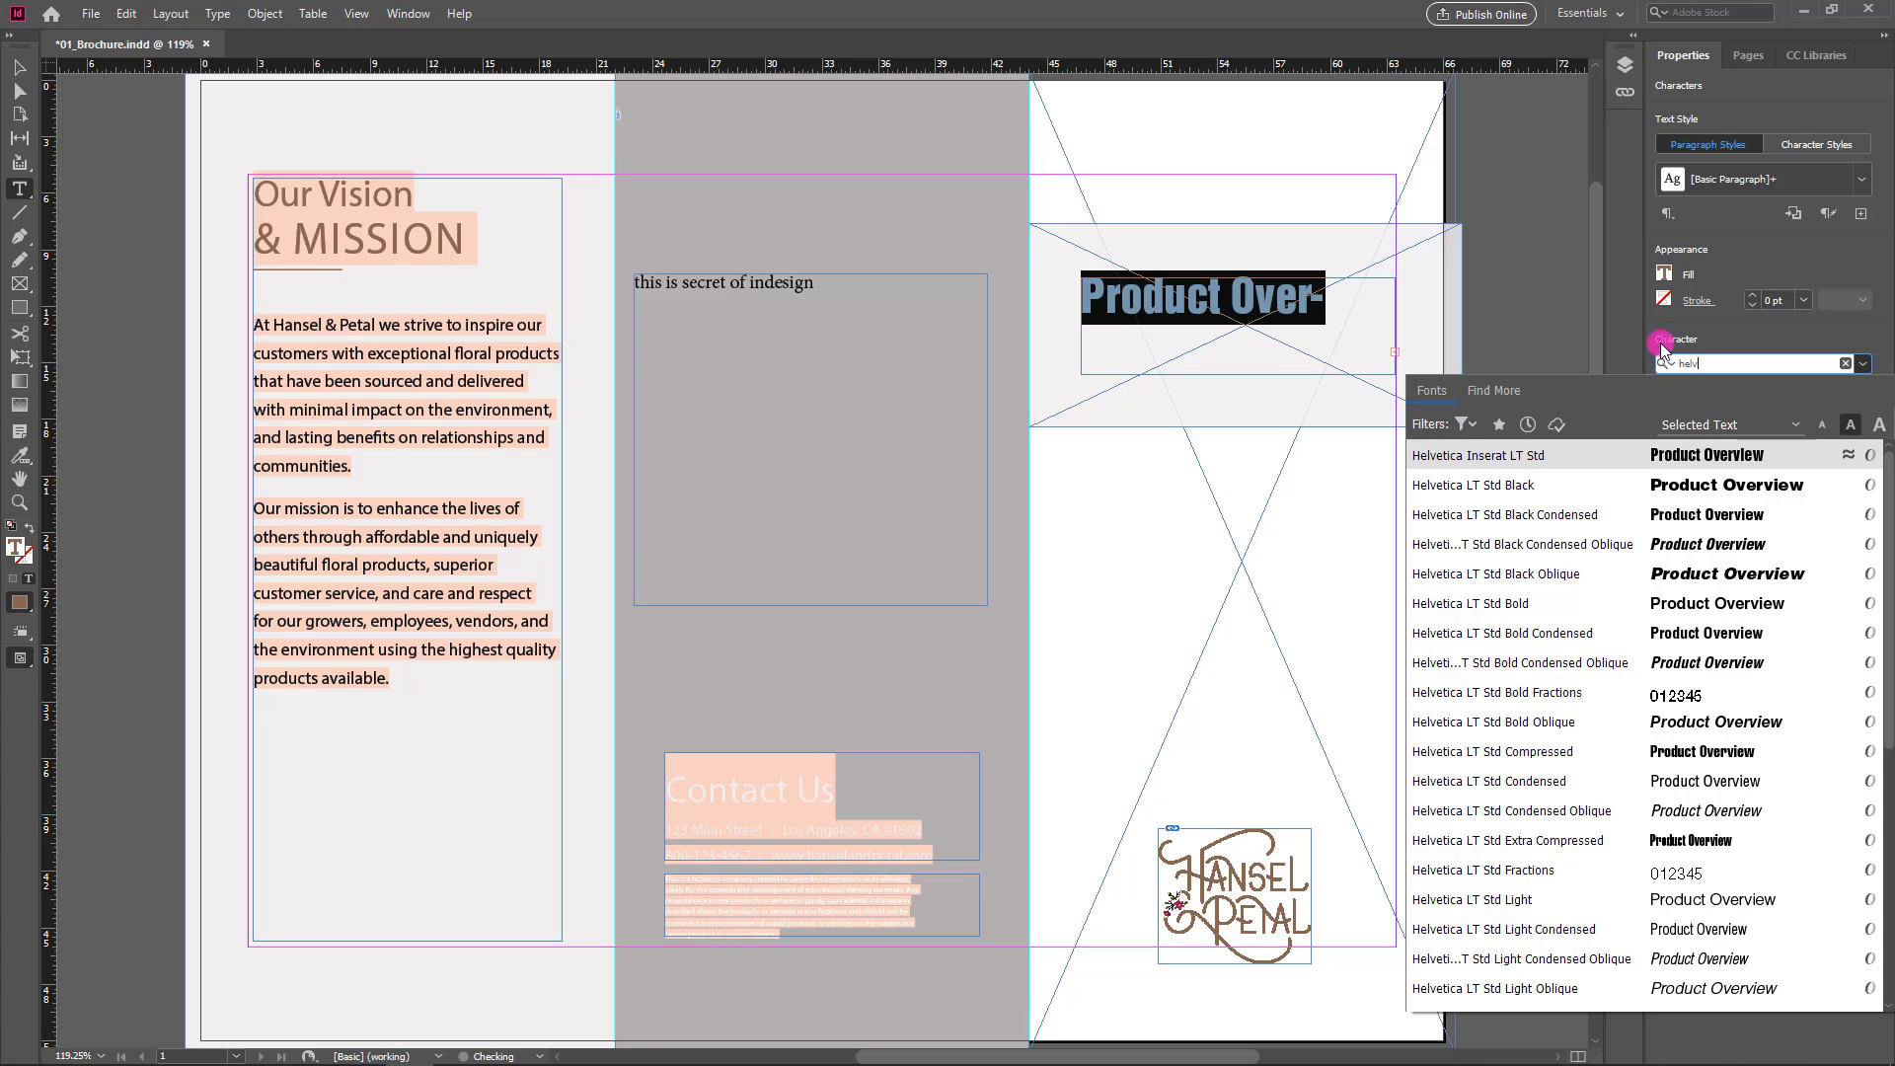
click(1593, 488)
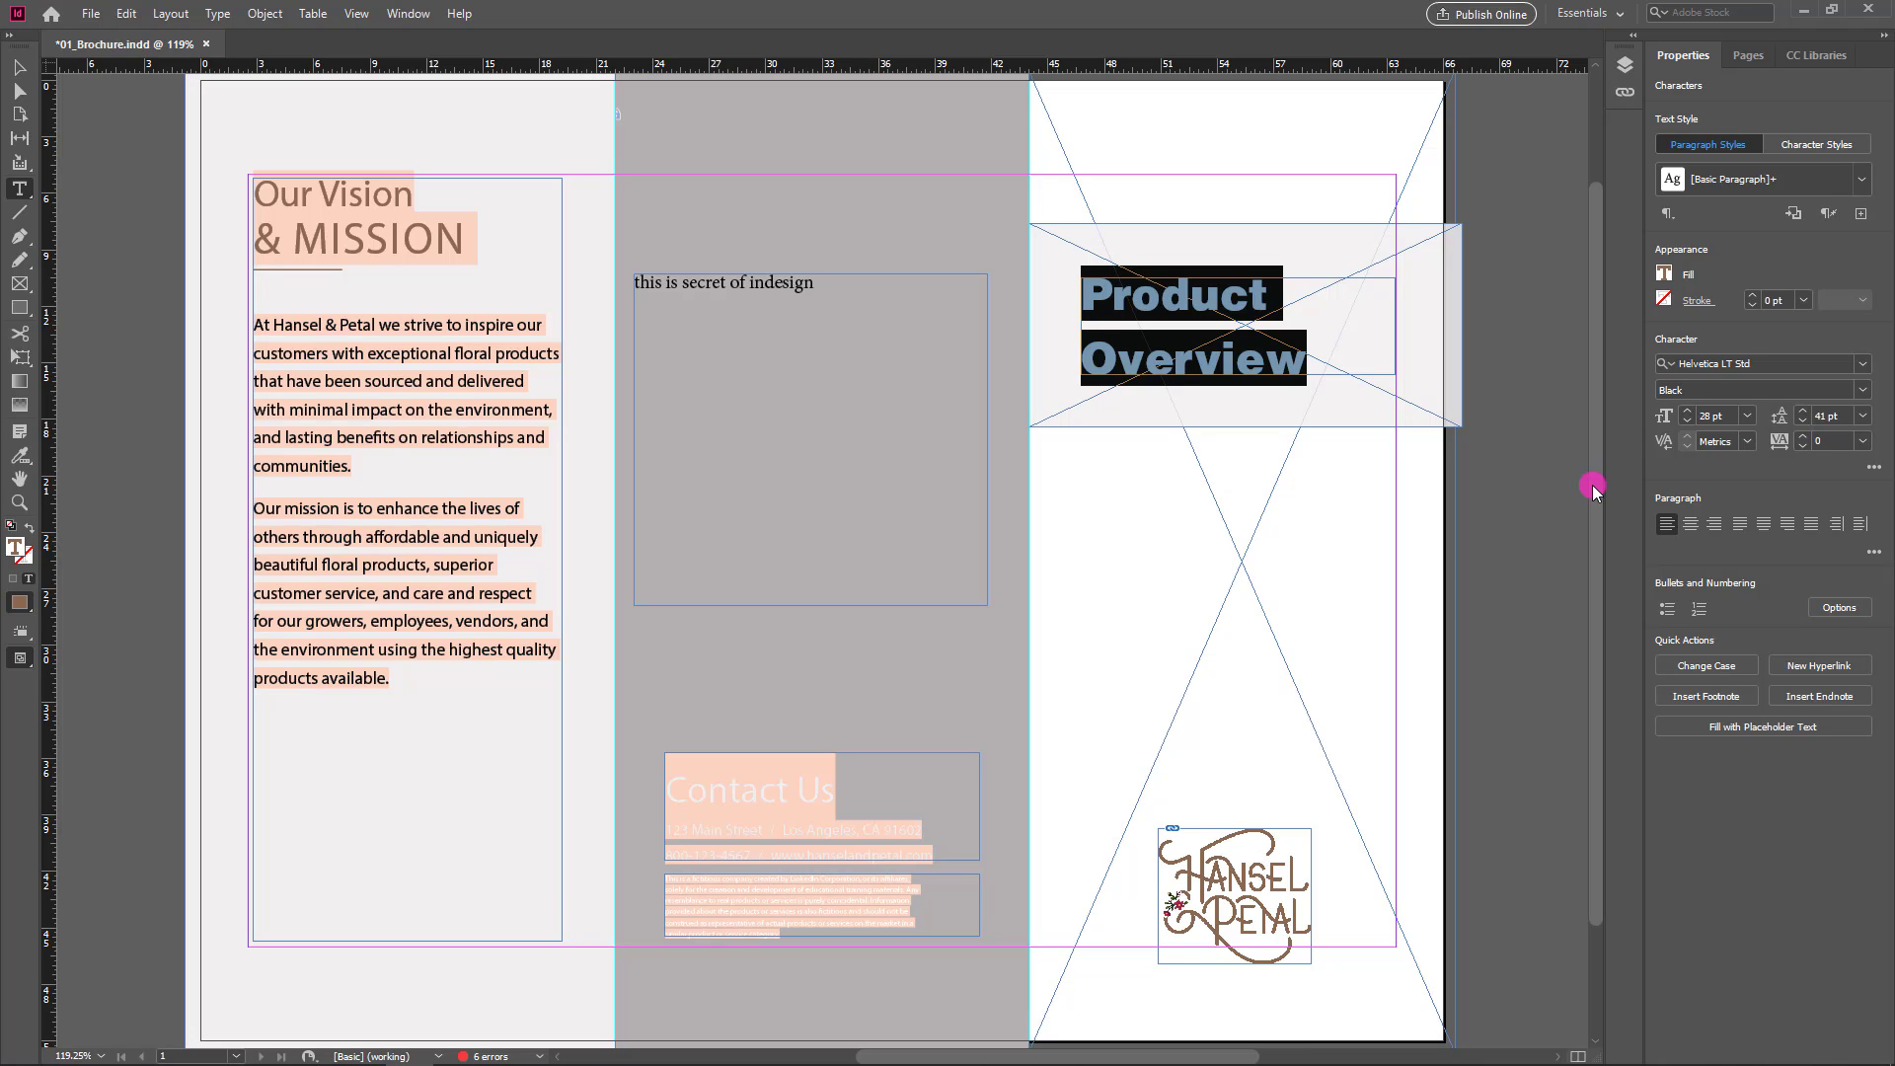
click(1875, 473)
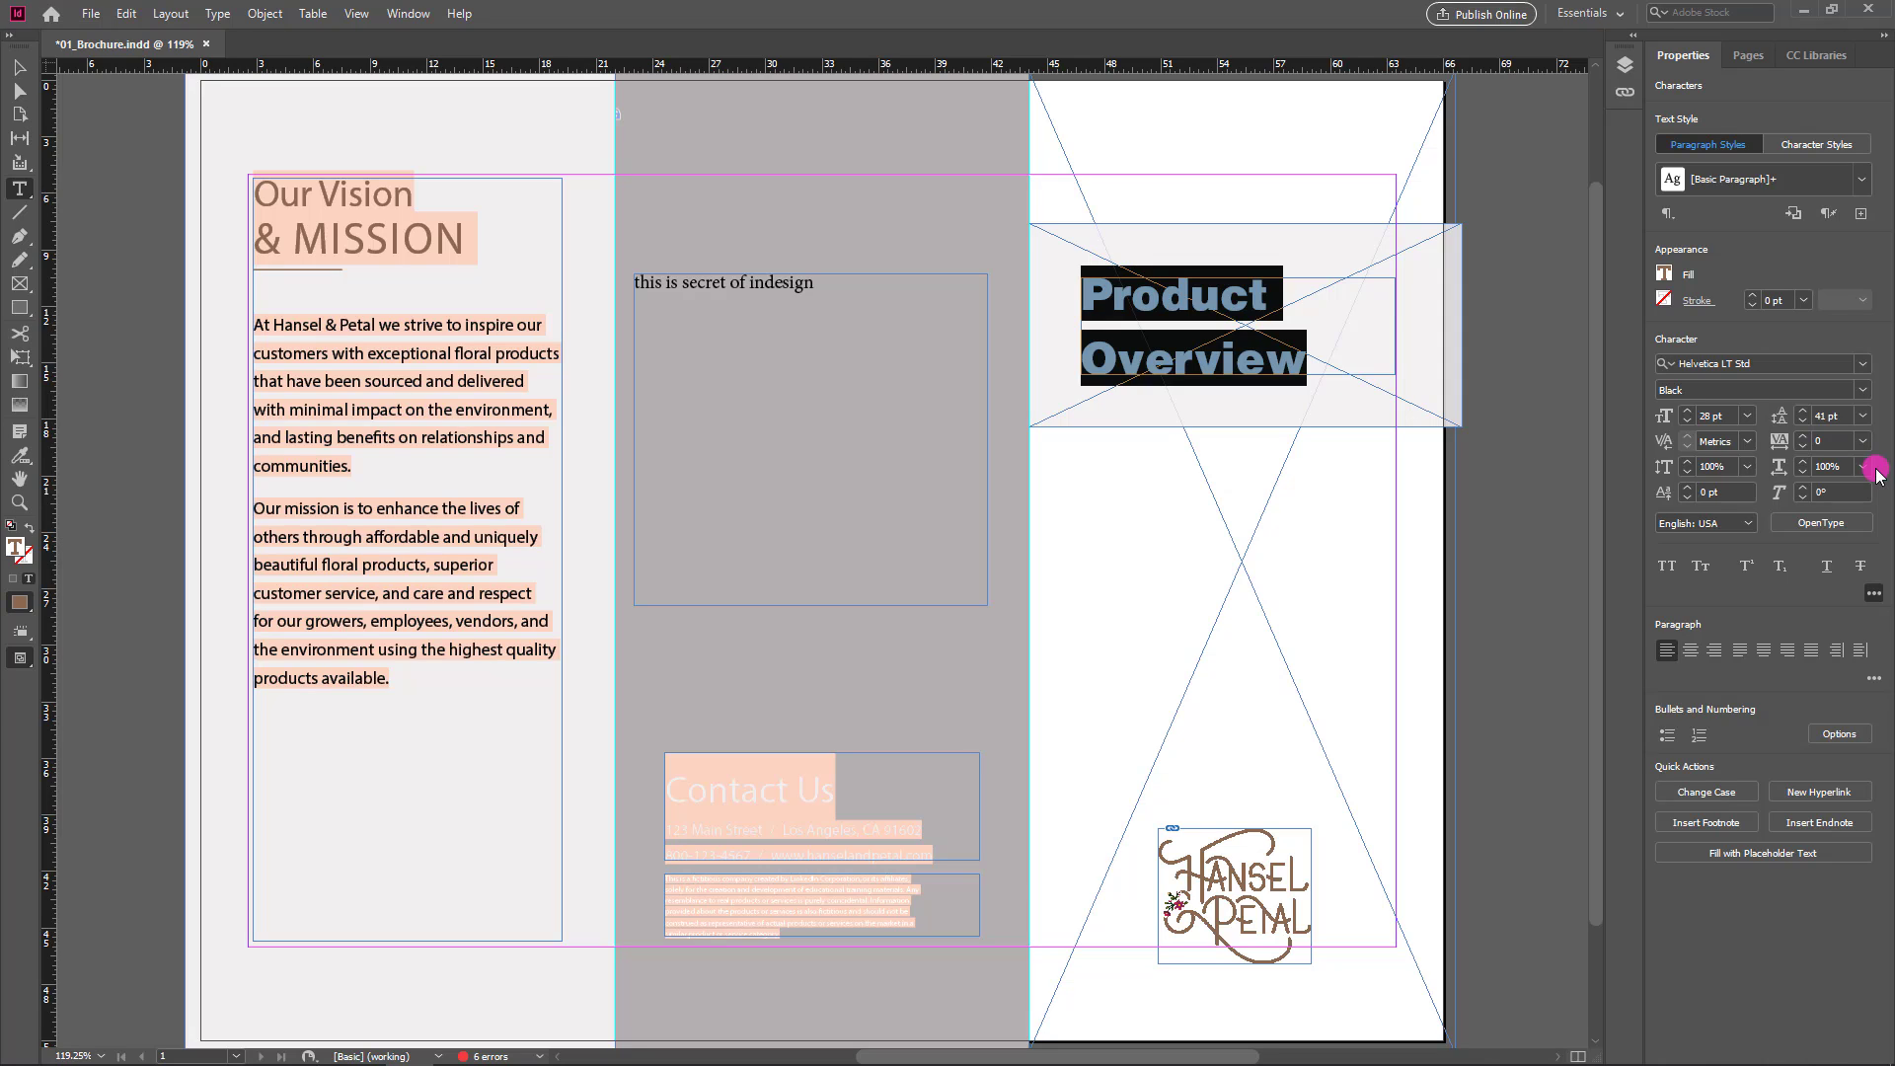
click(1666, 567)
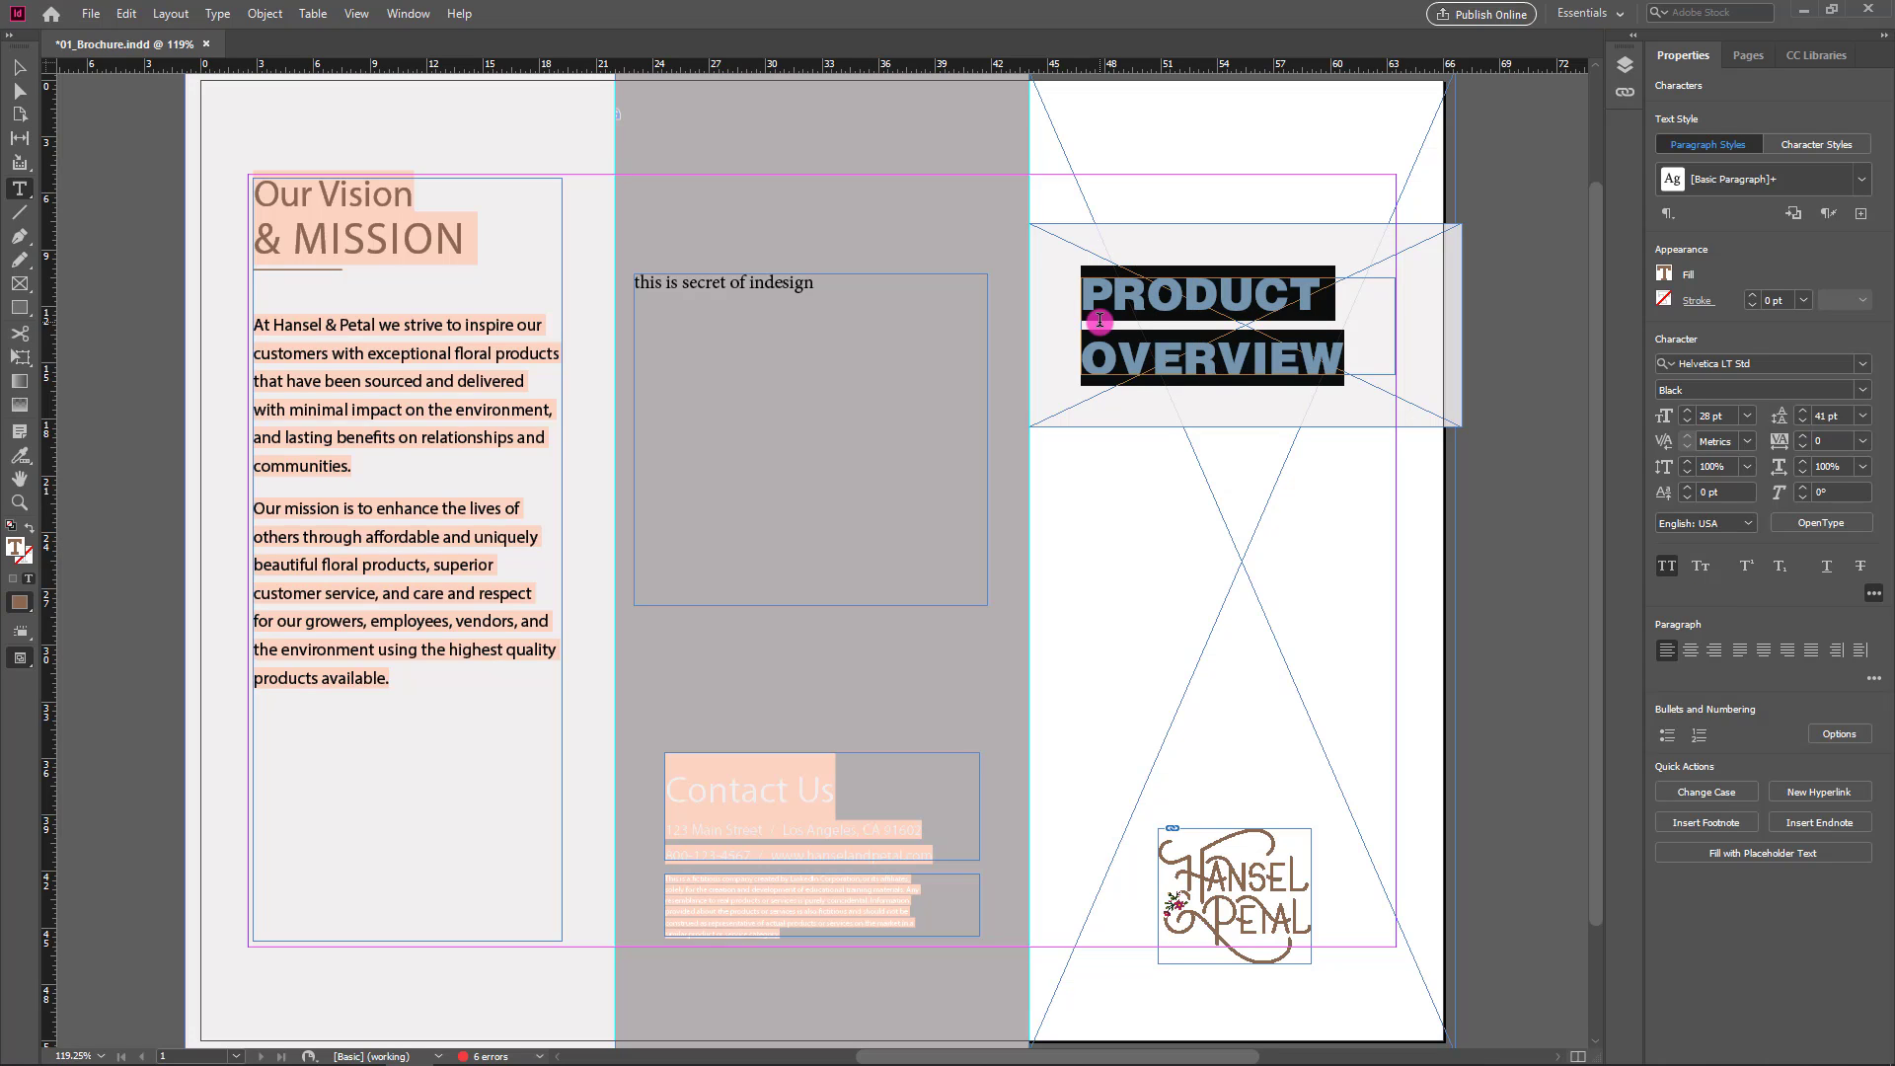
- Format the words "affordable and uniquely" in the mission paragraph as Times New Roman Italic
click(393, 541)
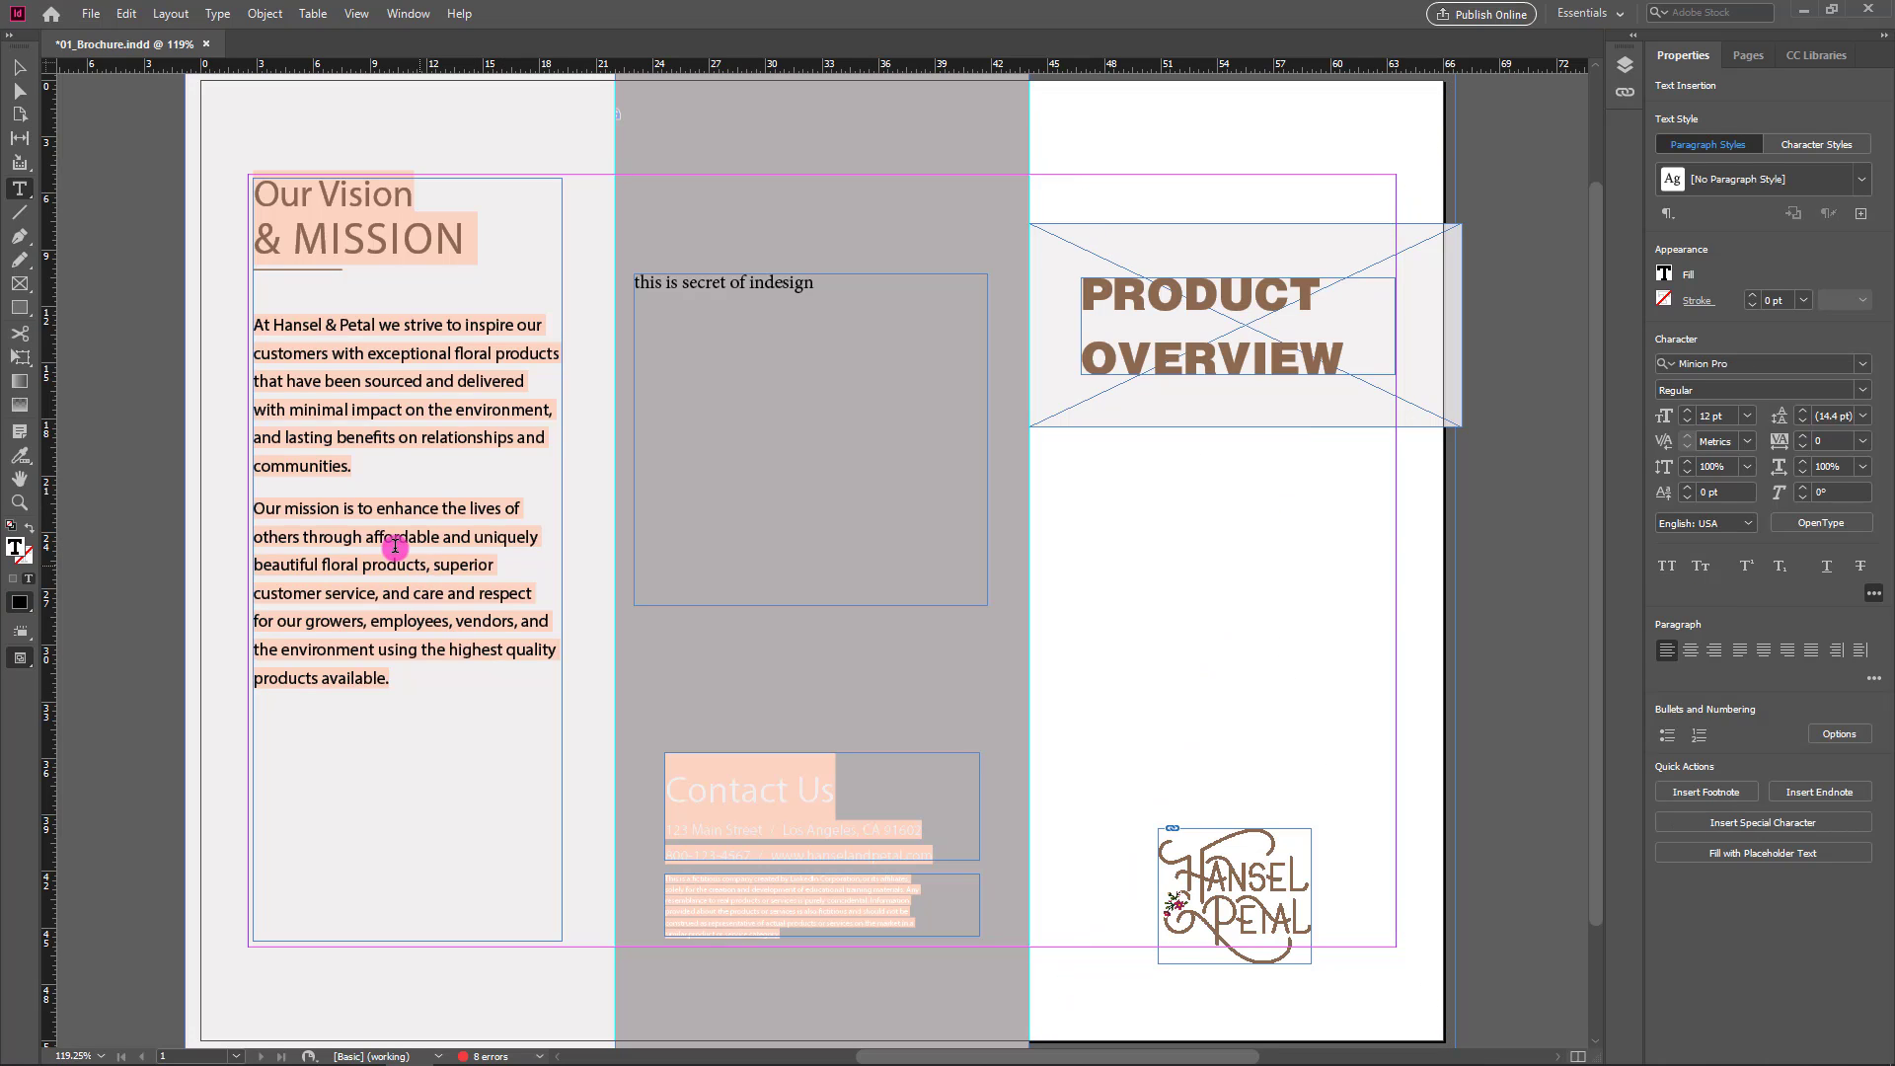
drag(366, 536, 541, 531)
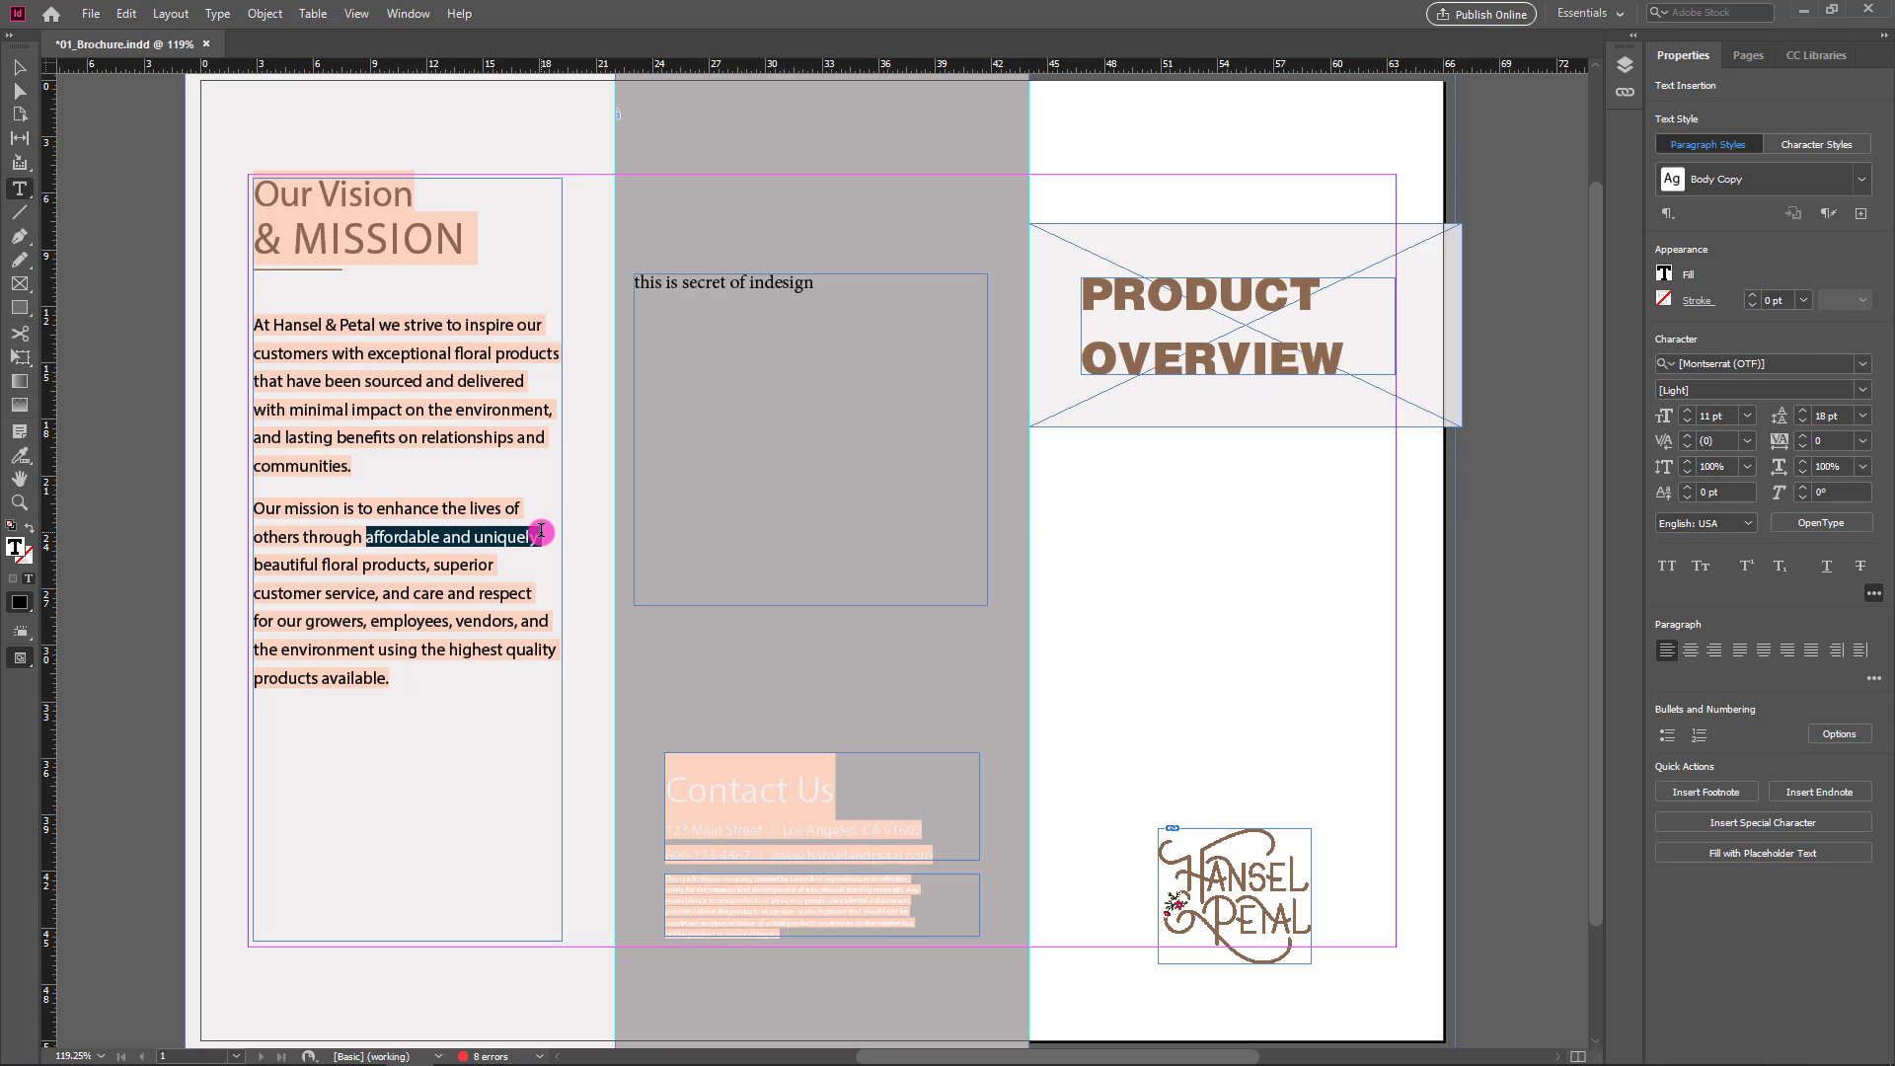
click(1825, 363)
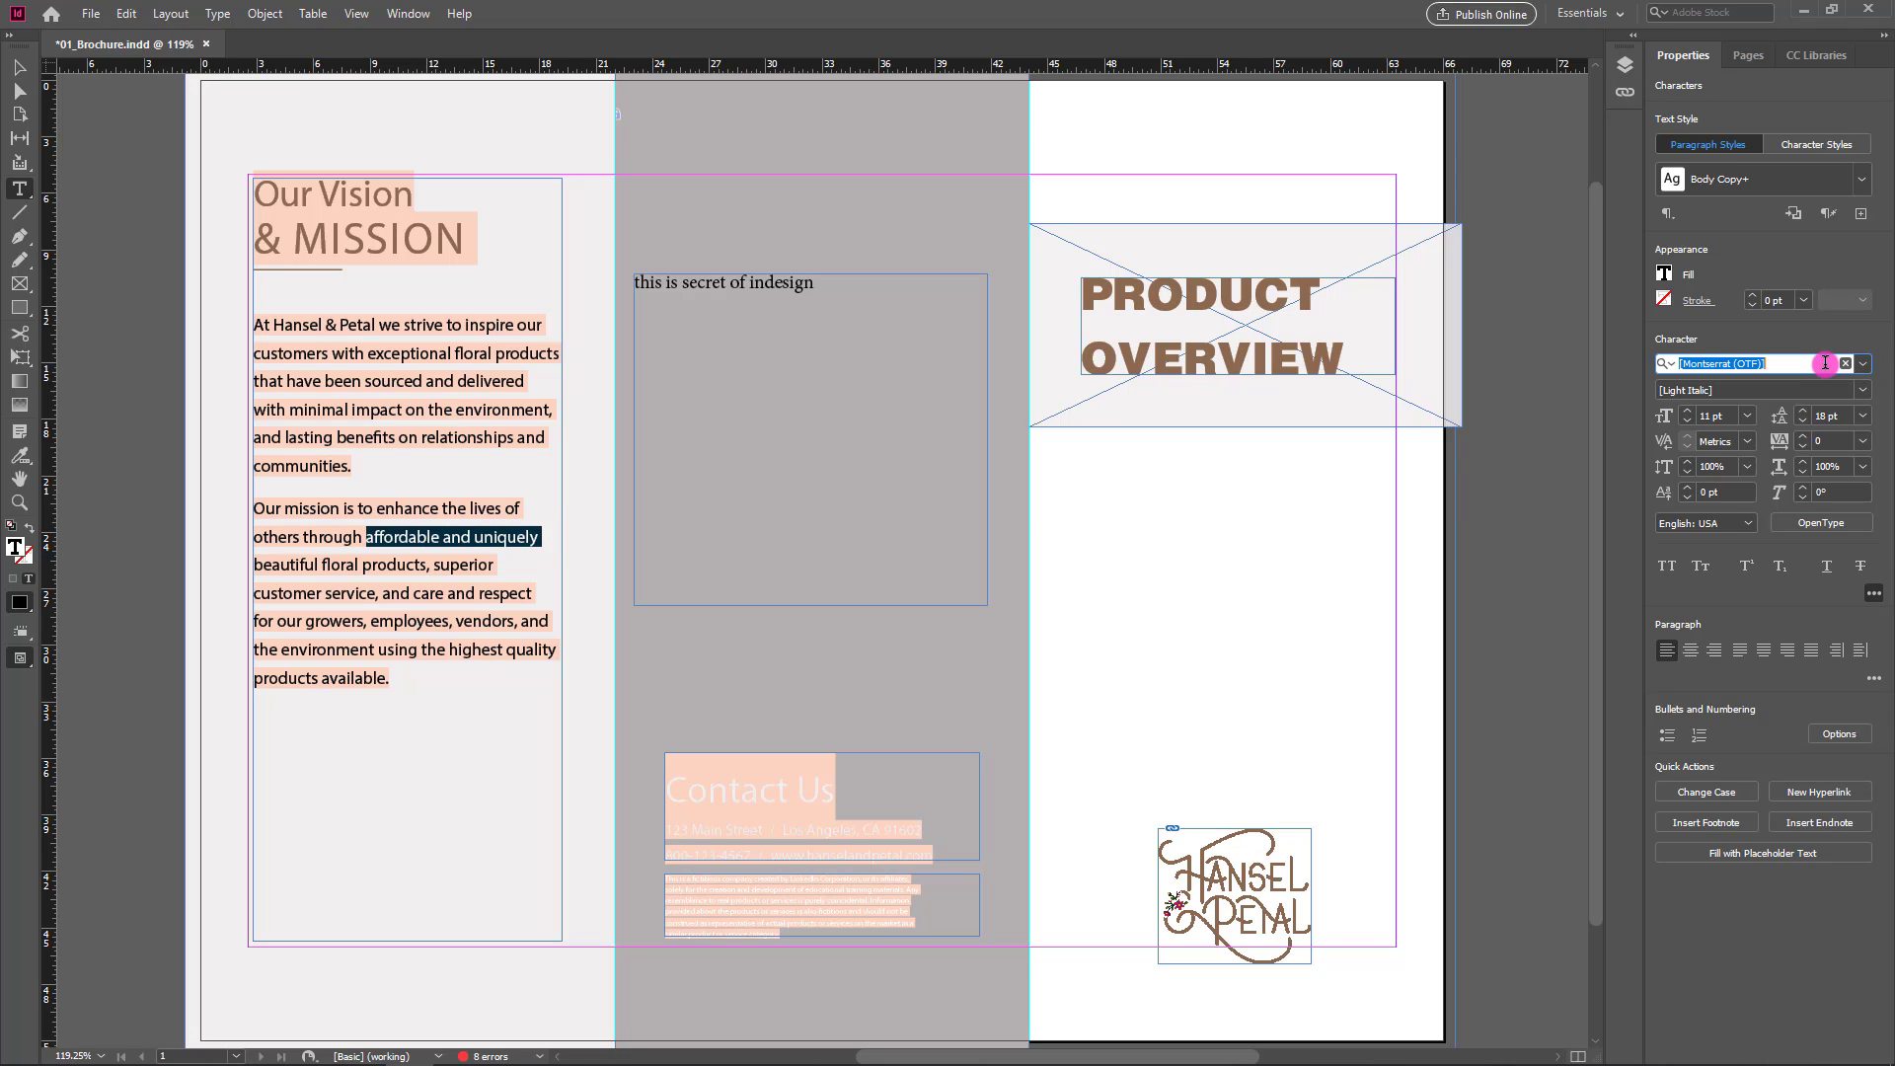
text(time)
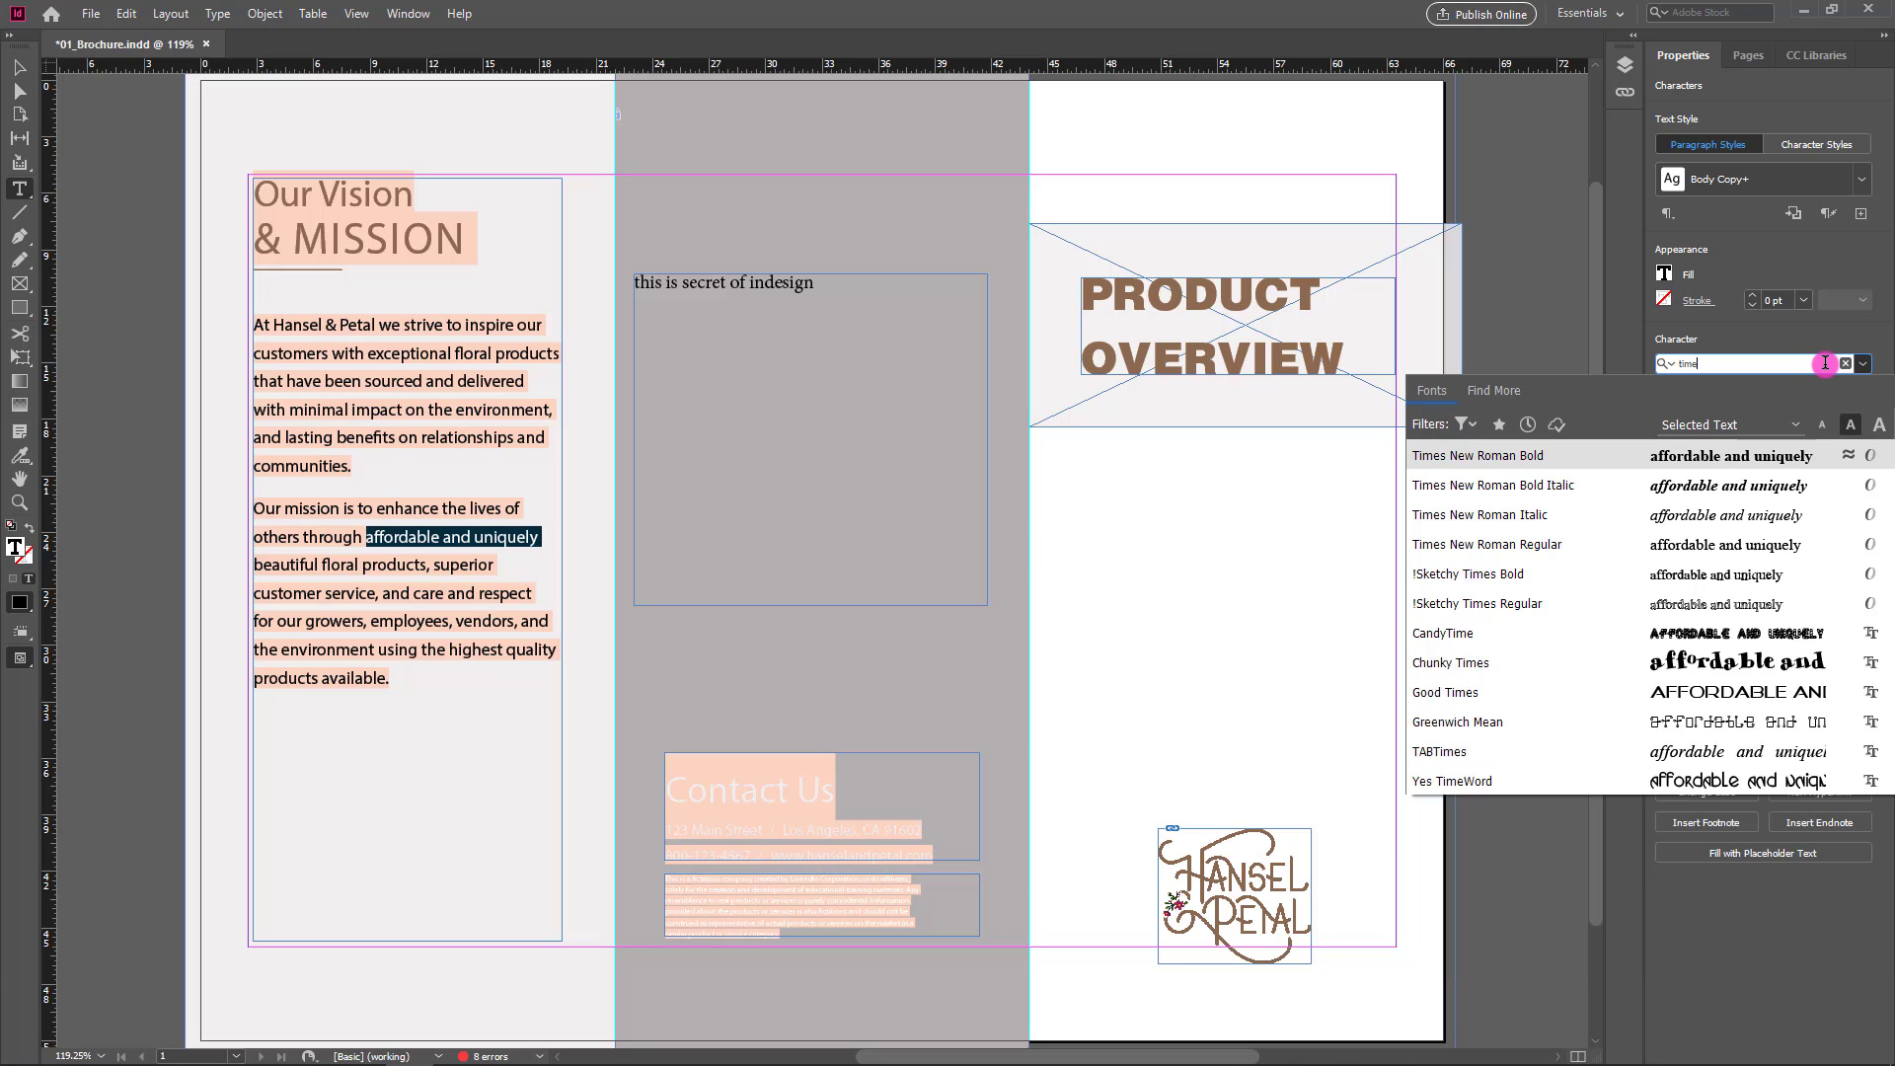
click(1539, 544)
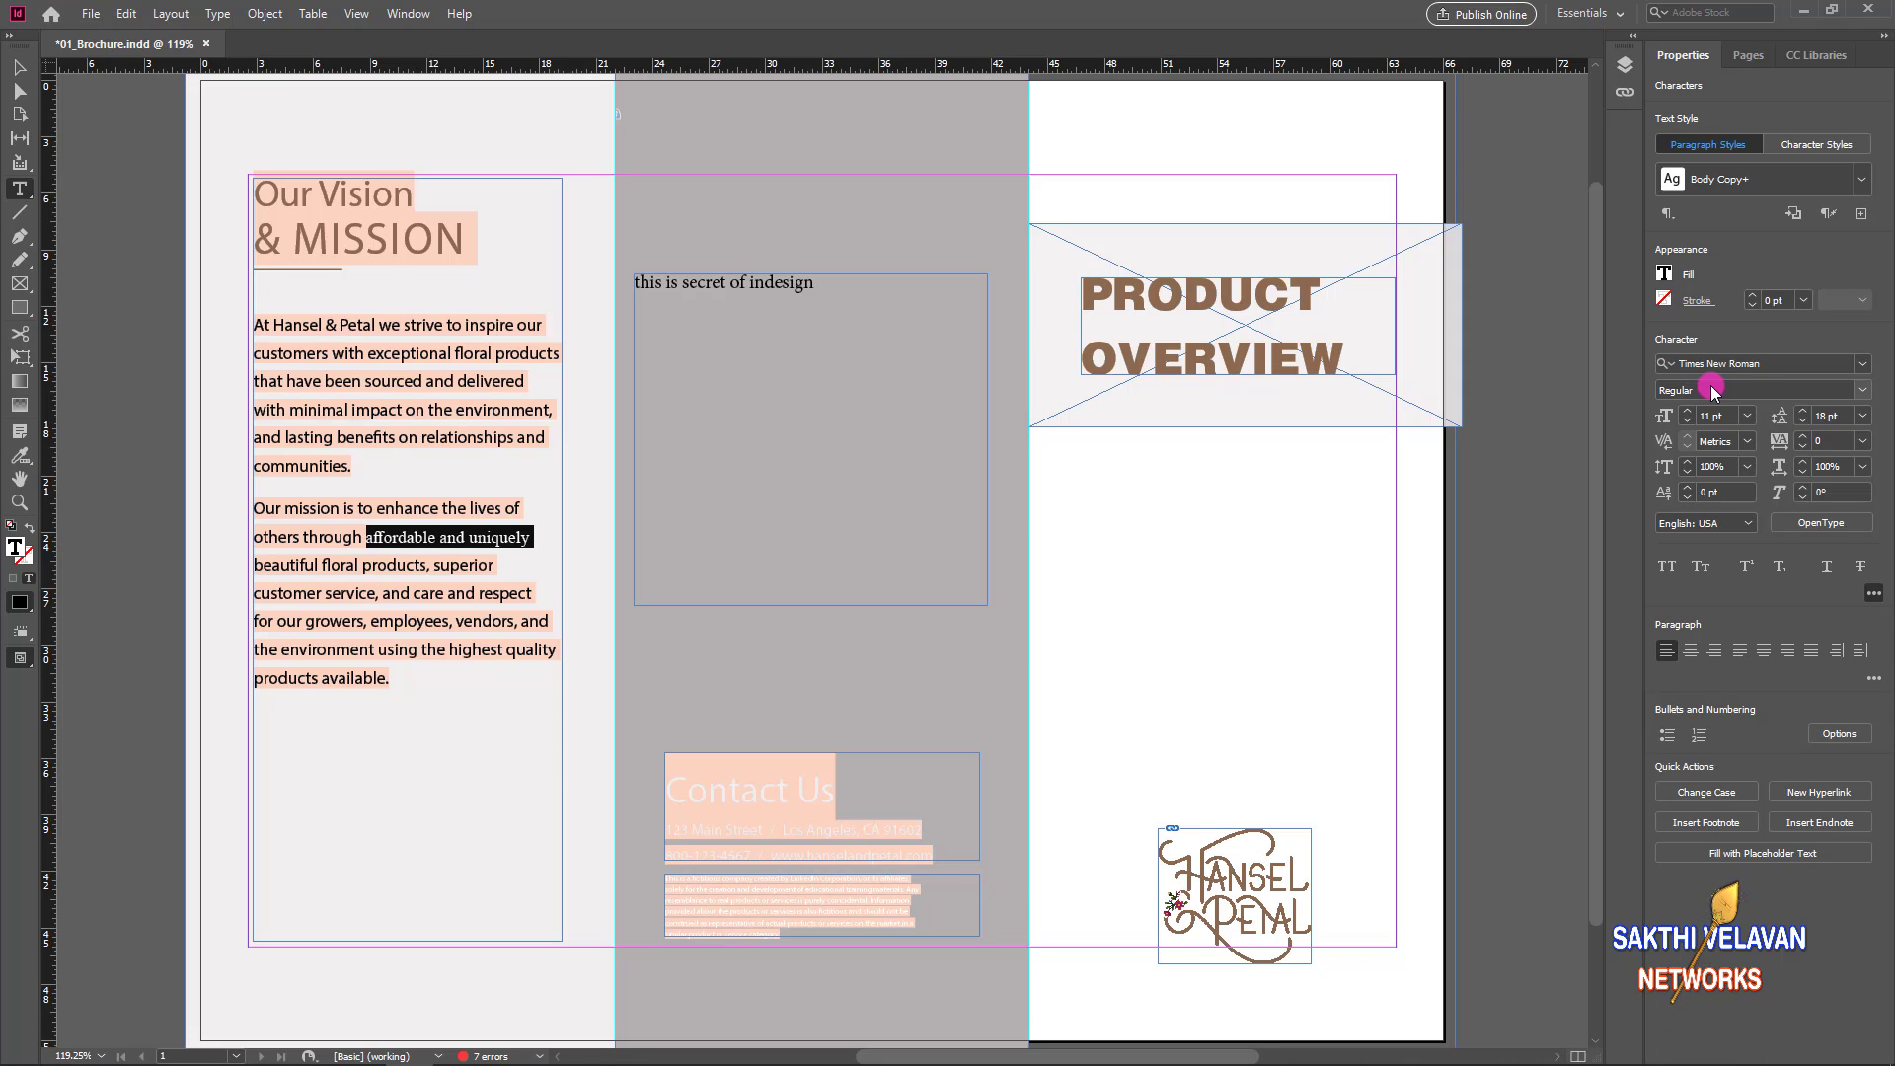
click(1862, 393)
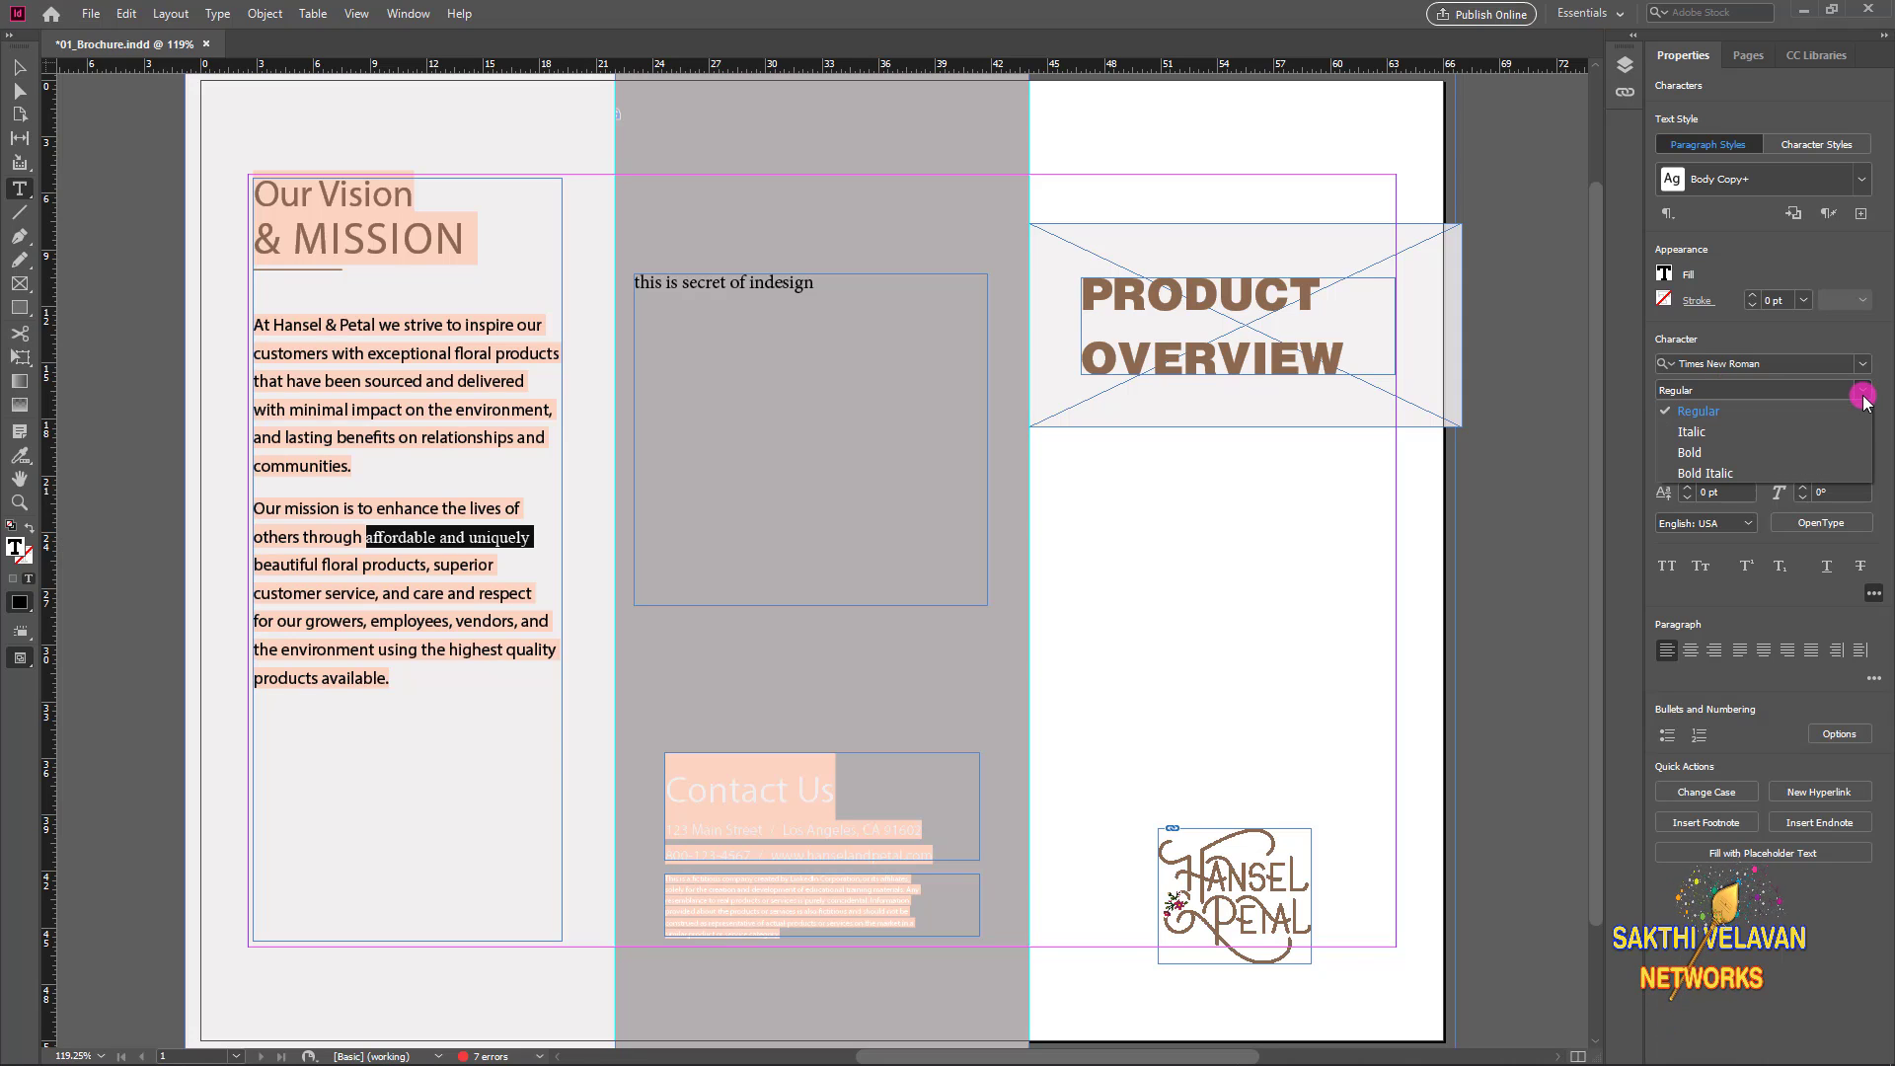
click(1717, 433)
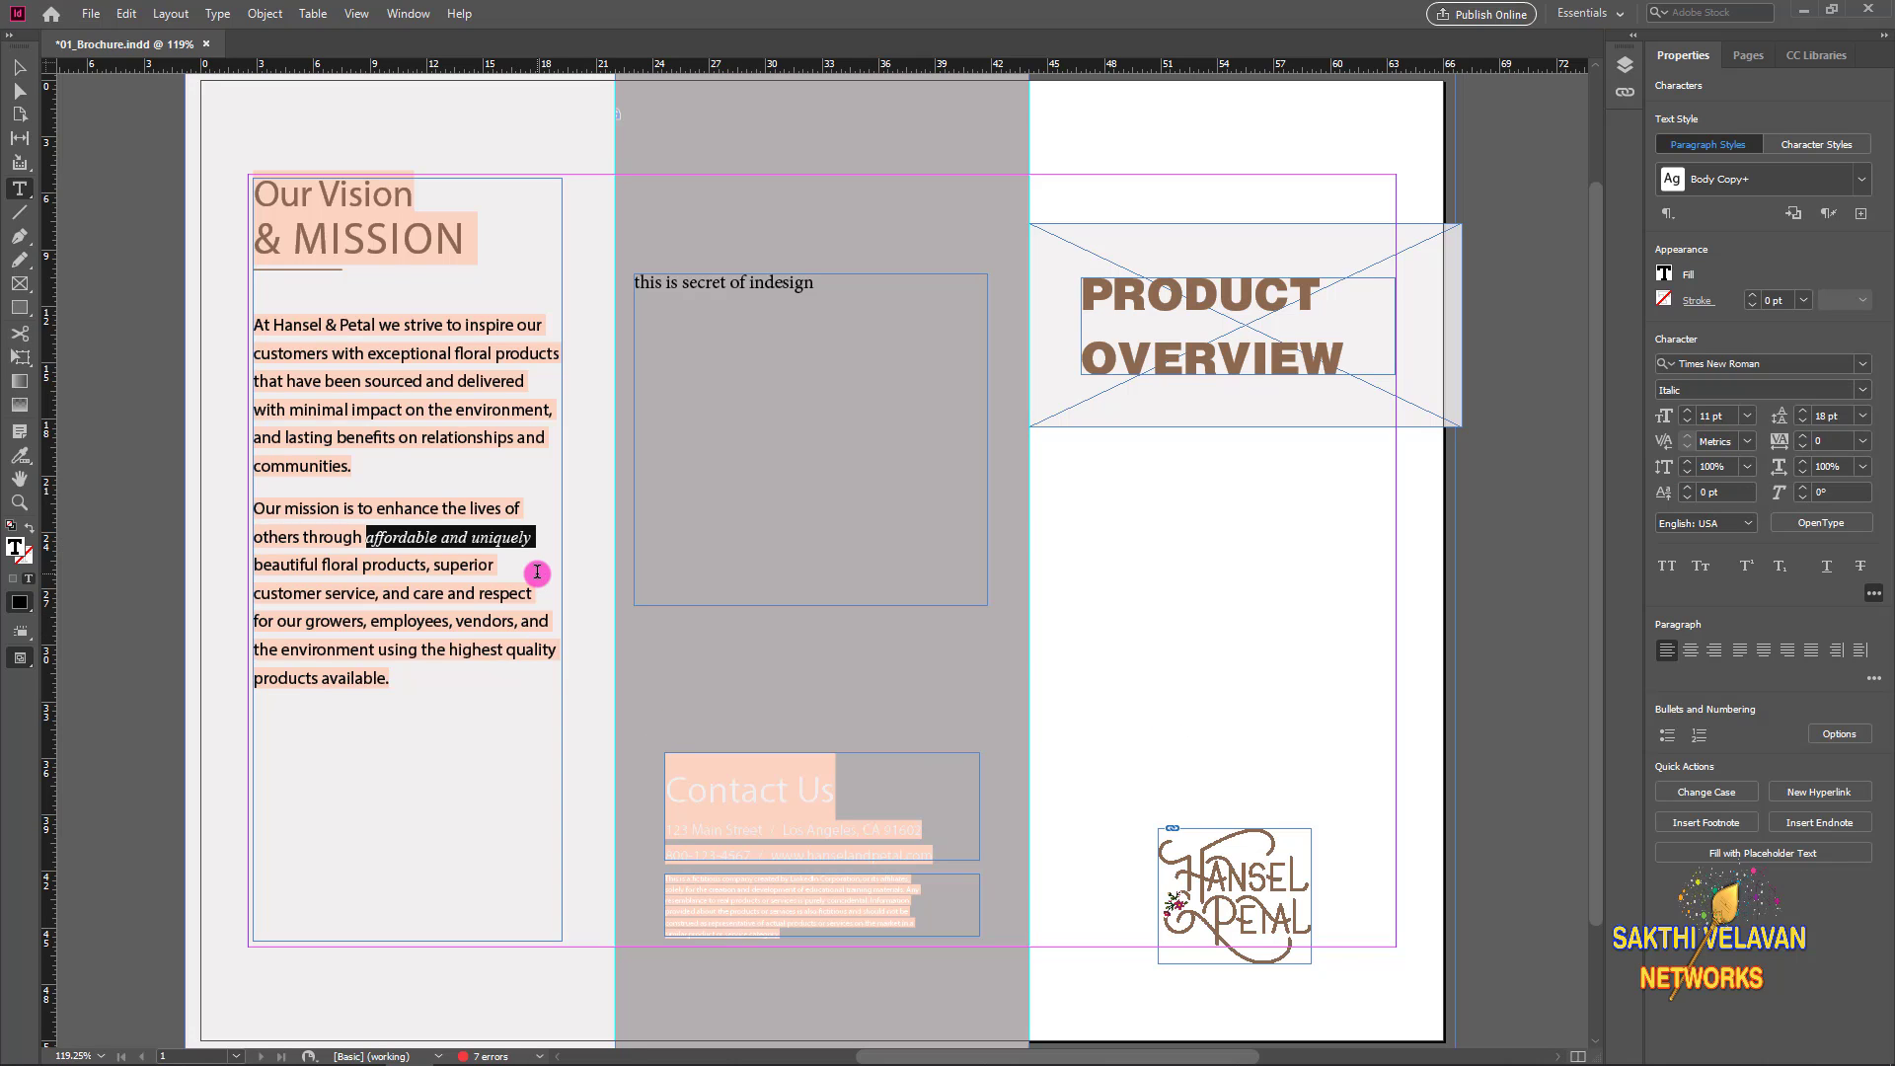
key(Escape)
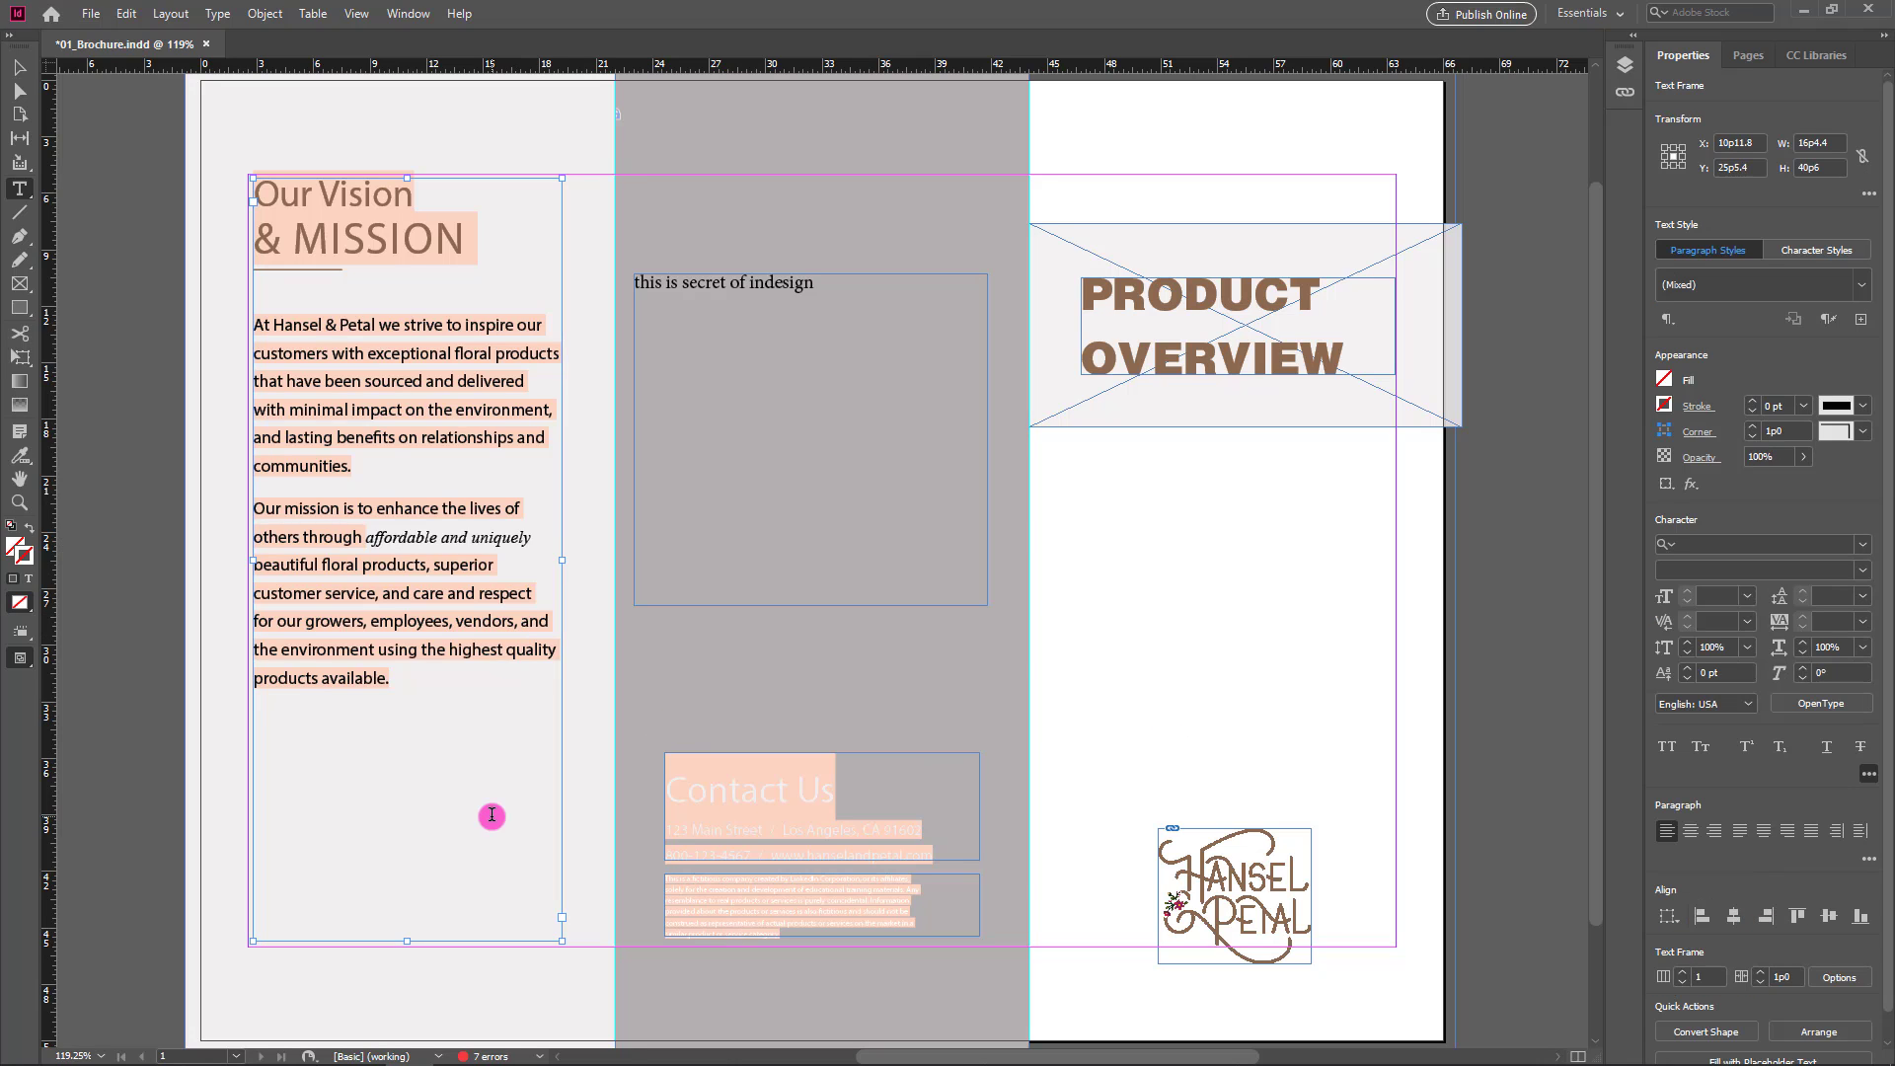
- With nothing selected, place HP_Logos.ai between the middle section's text frame and Contact Us, scaled to about 18p3 wide by 5p8 high
click(20, 71)
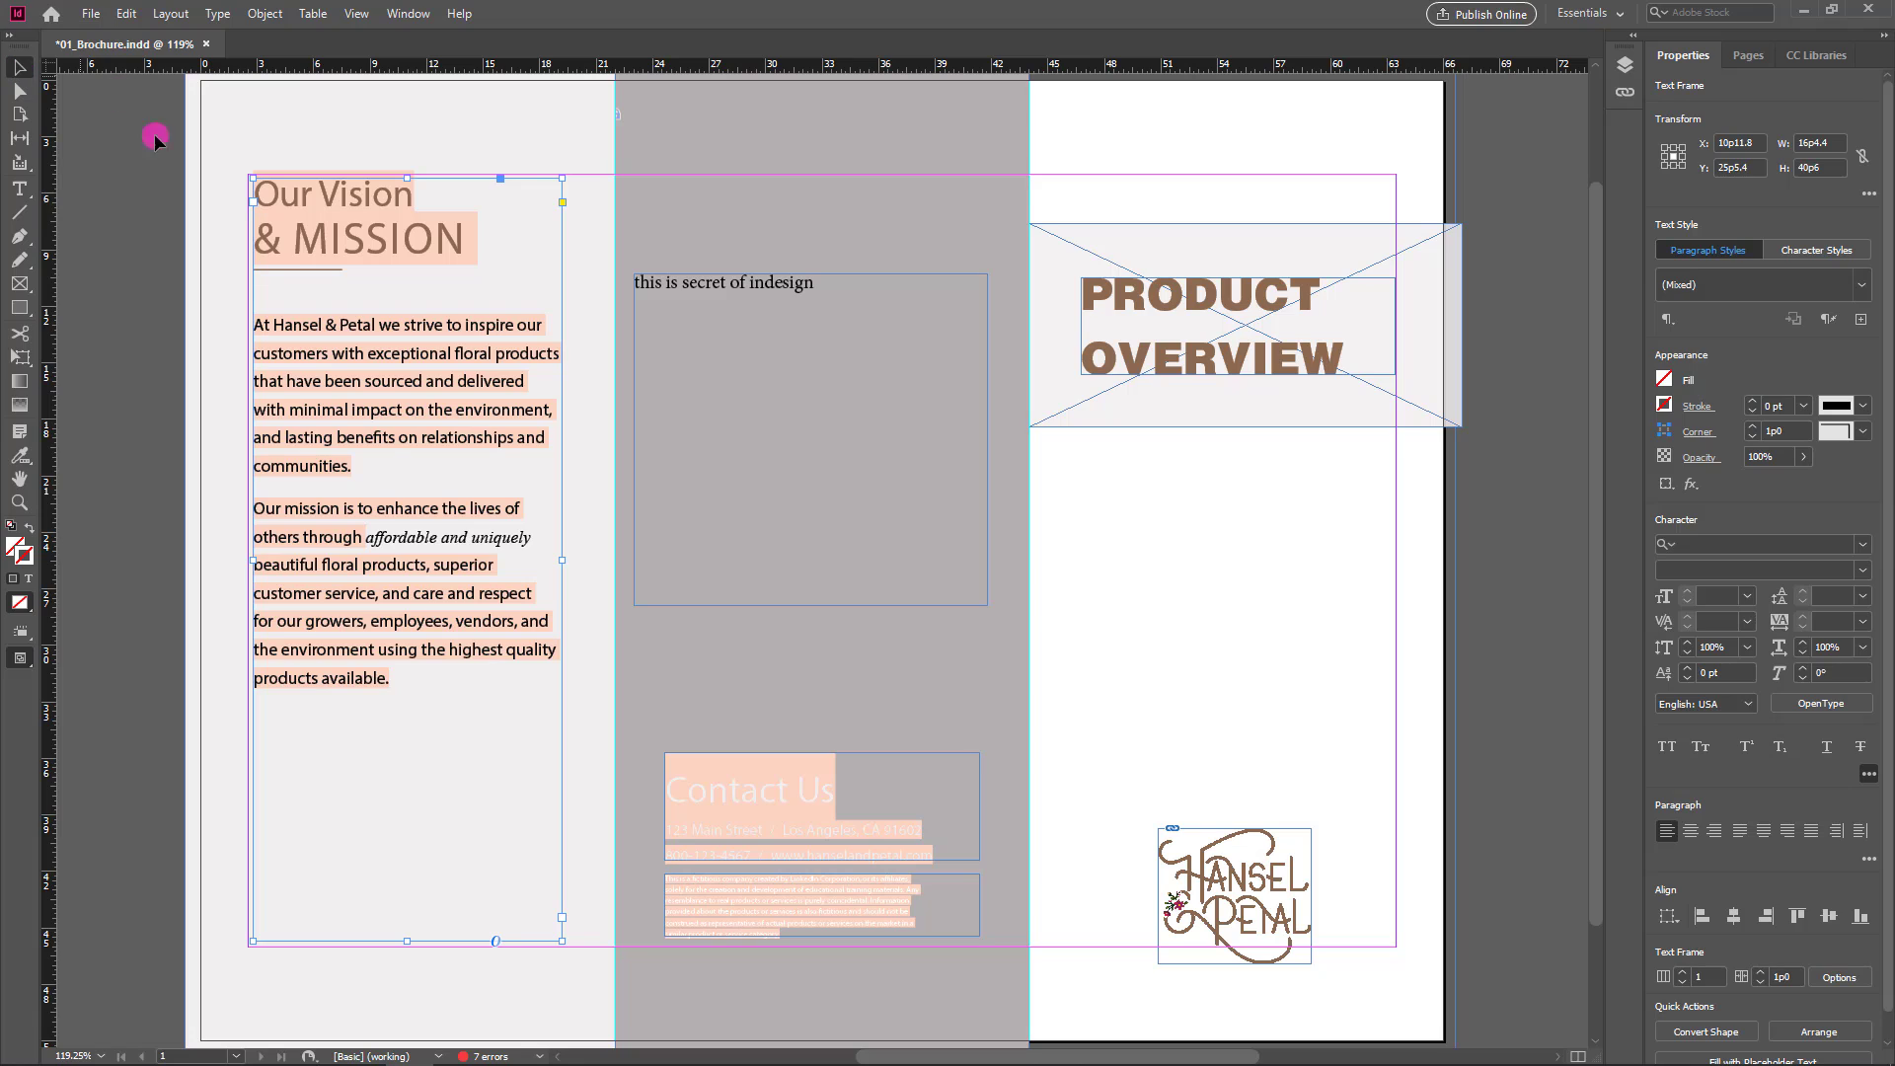
click(138, 484)
click(95, 14)
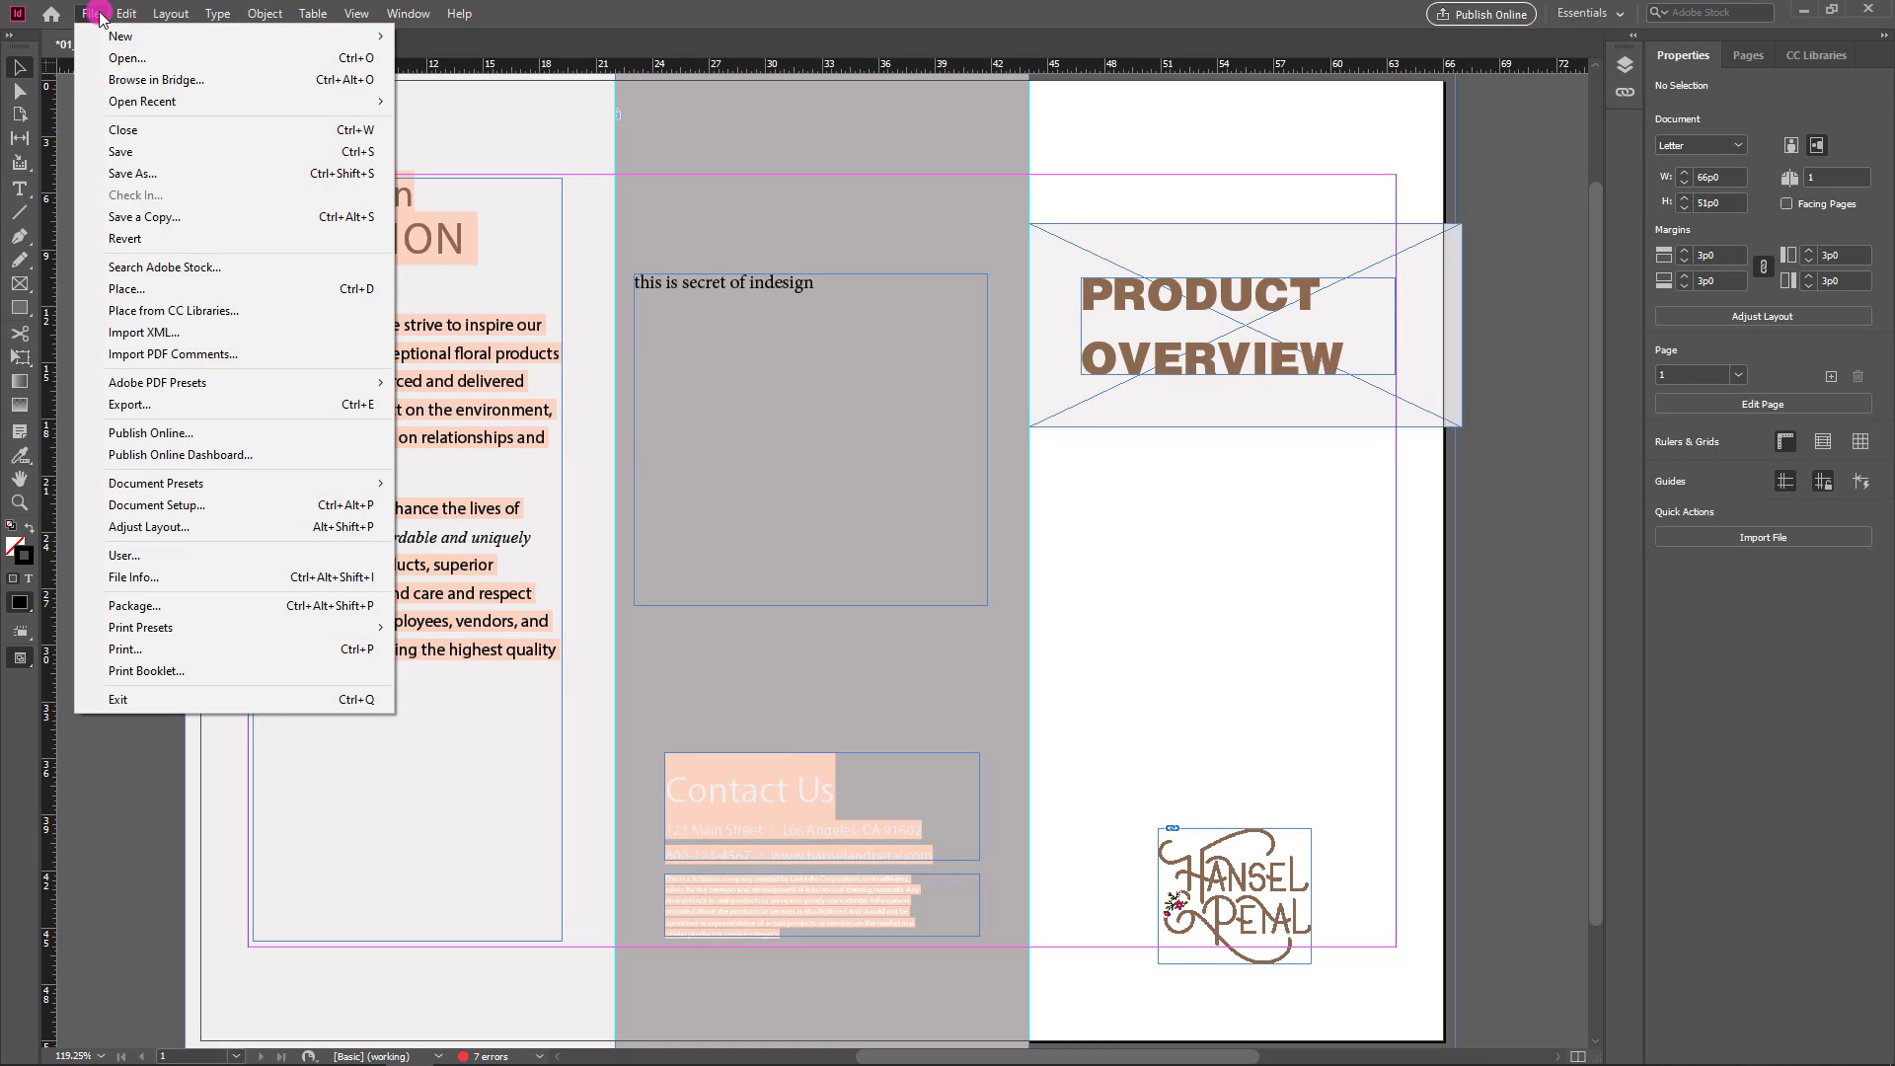
click(135, 290)
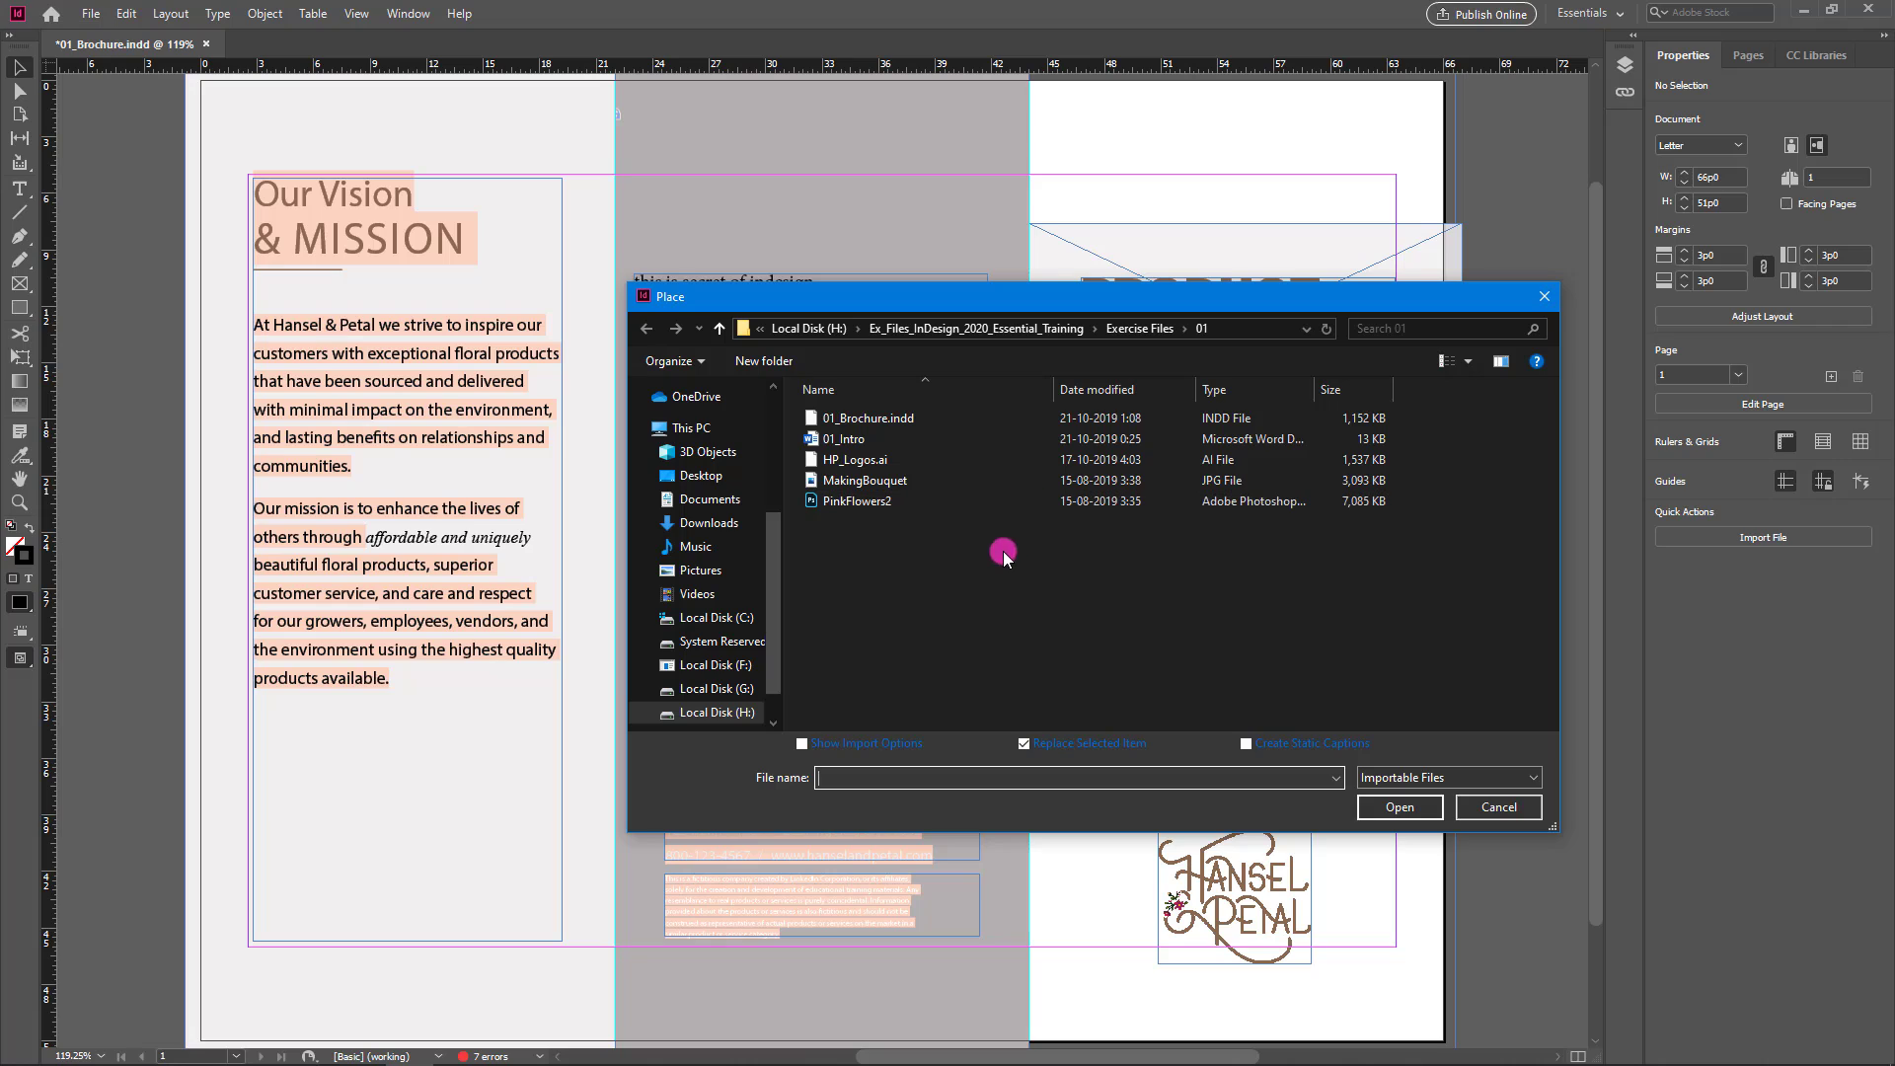
click(859, 473)
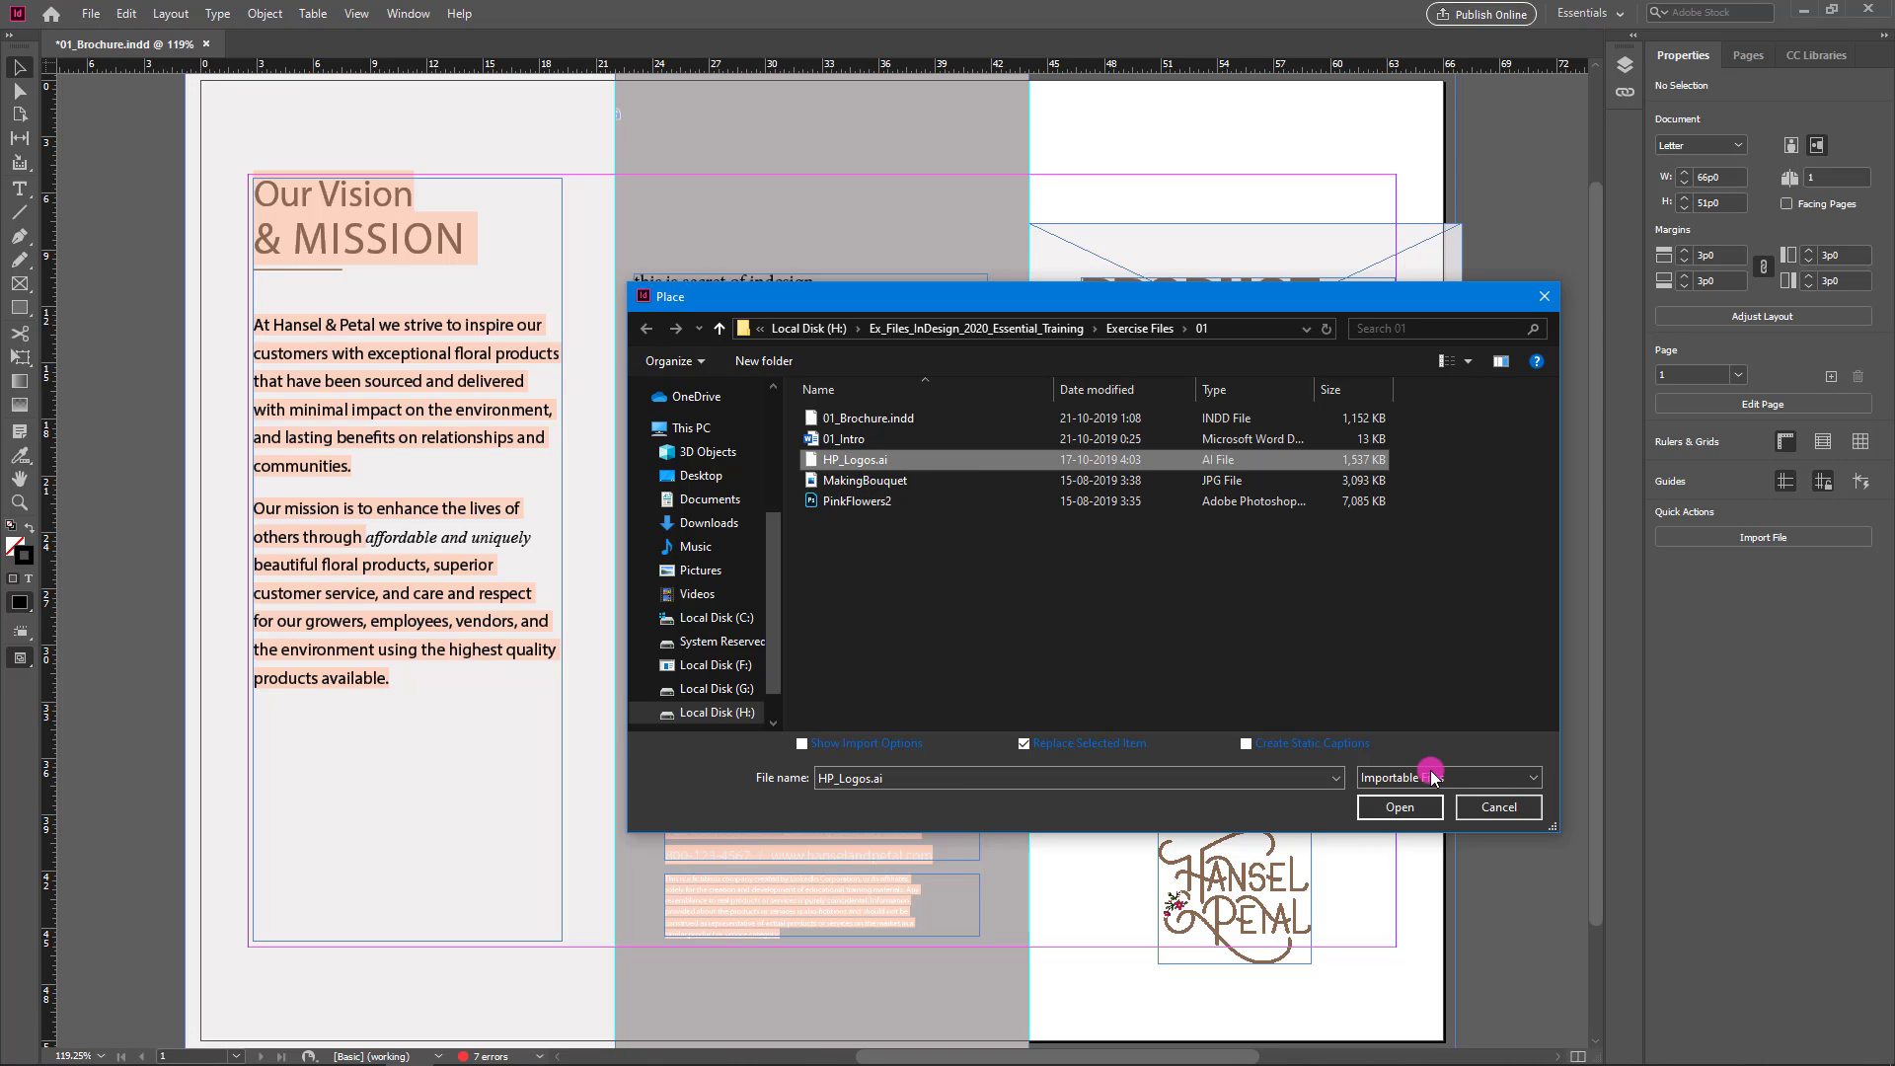
click(1404, 808)
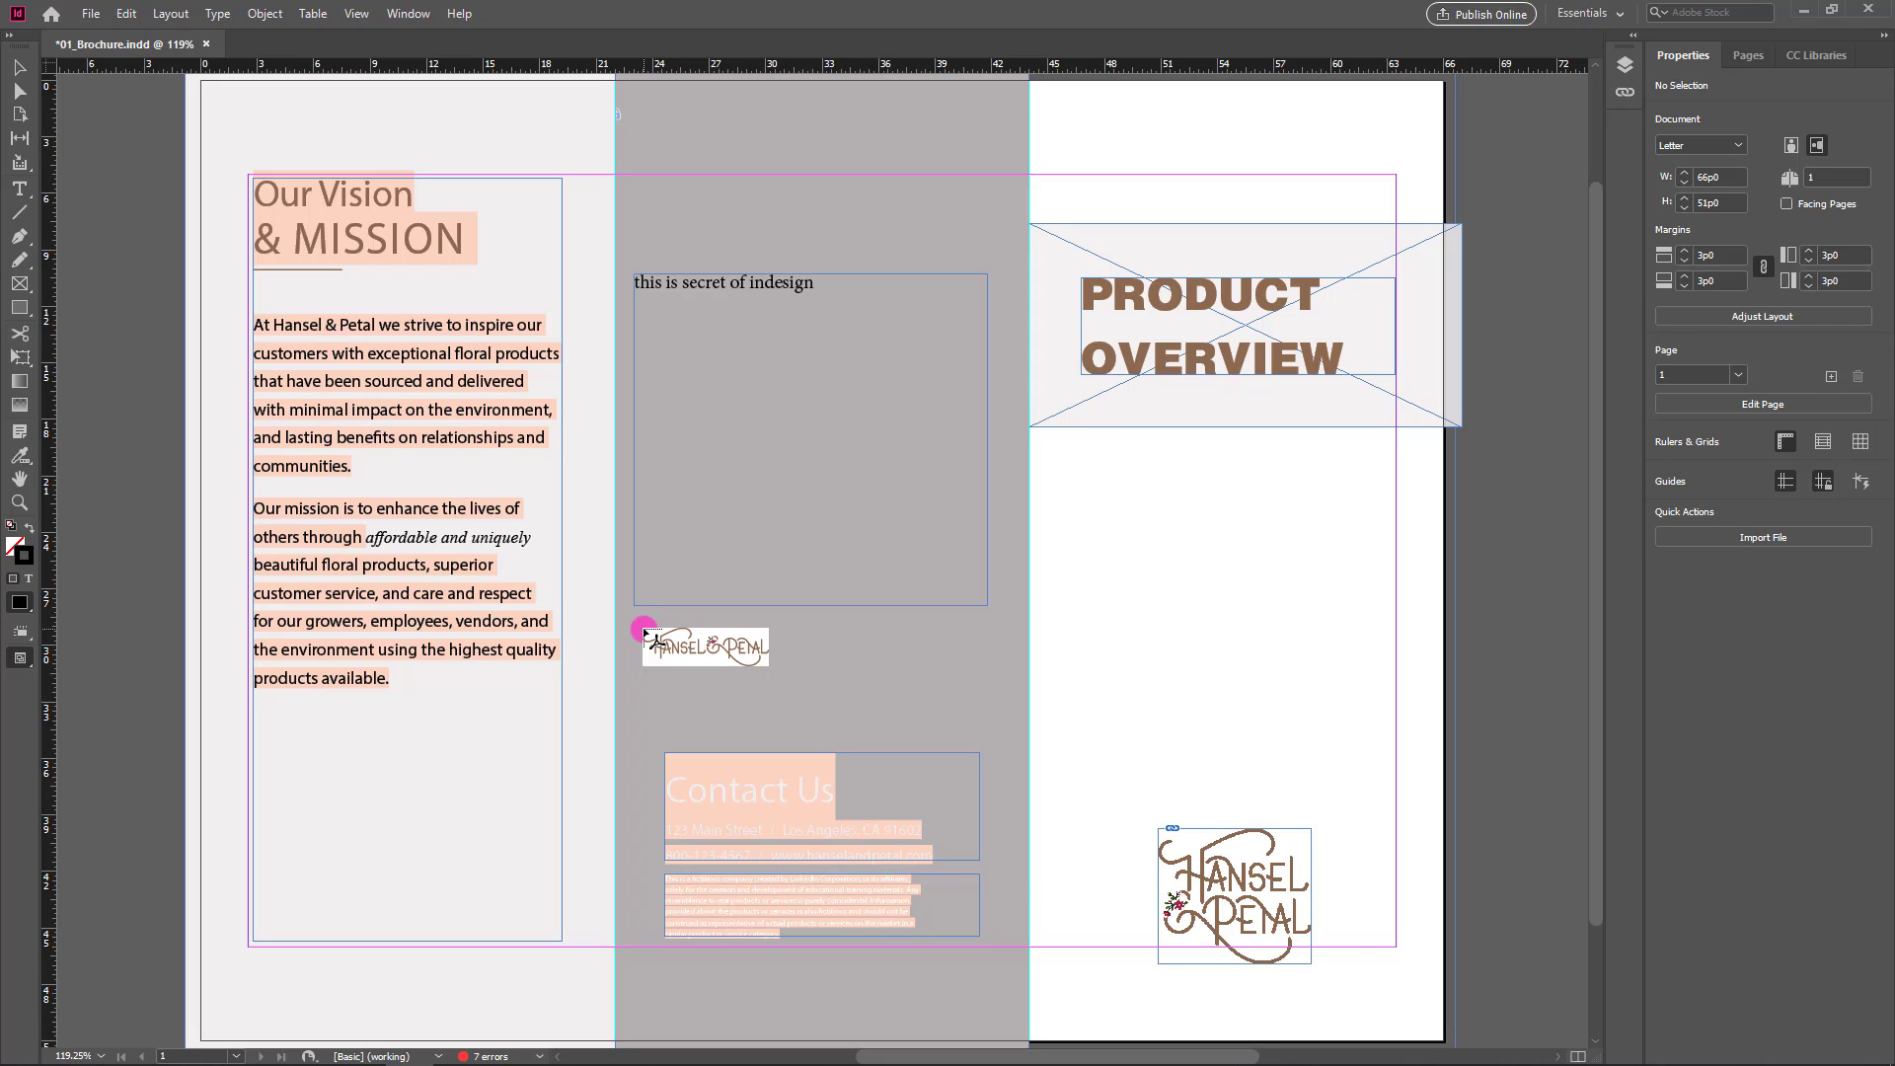
click(643, 630)
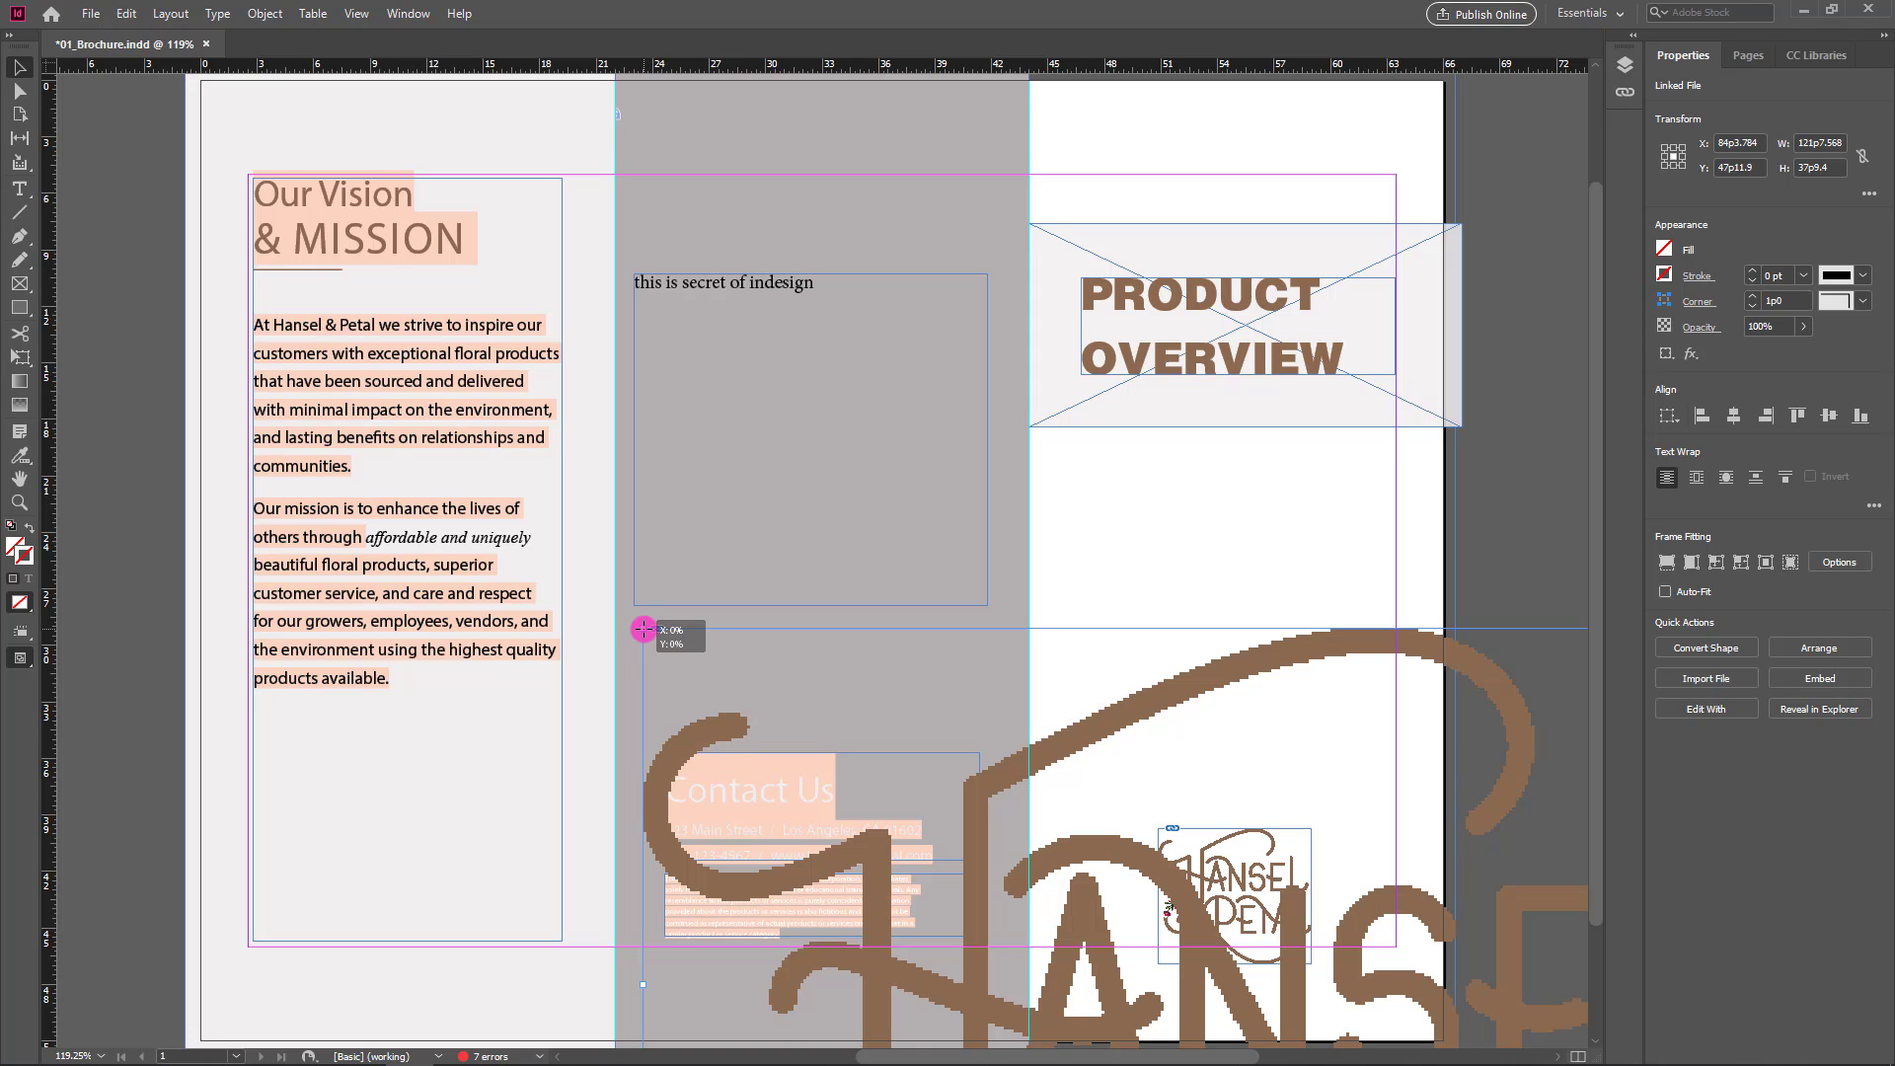
key(ctrl+z)
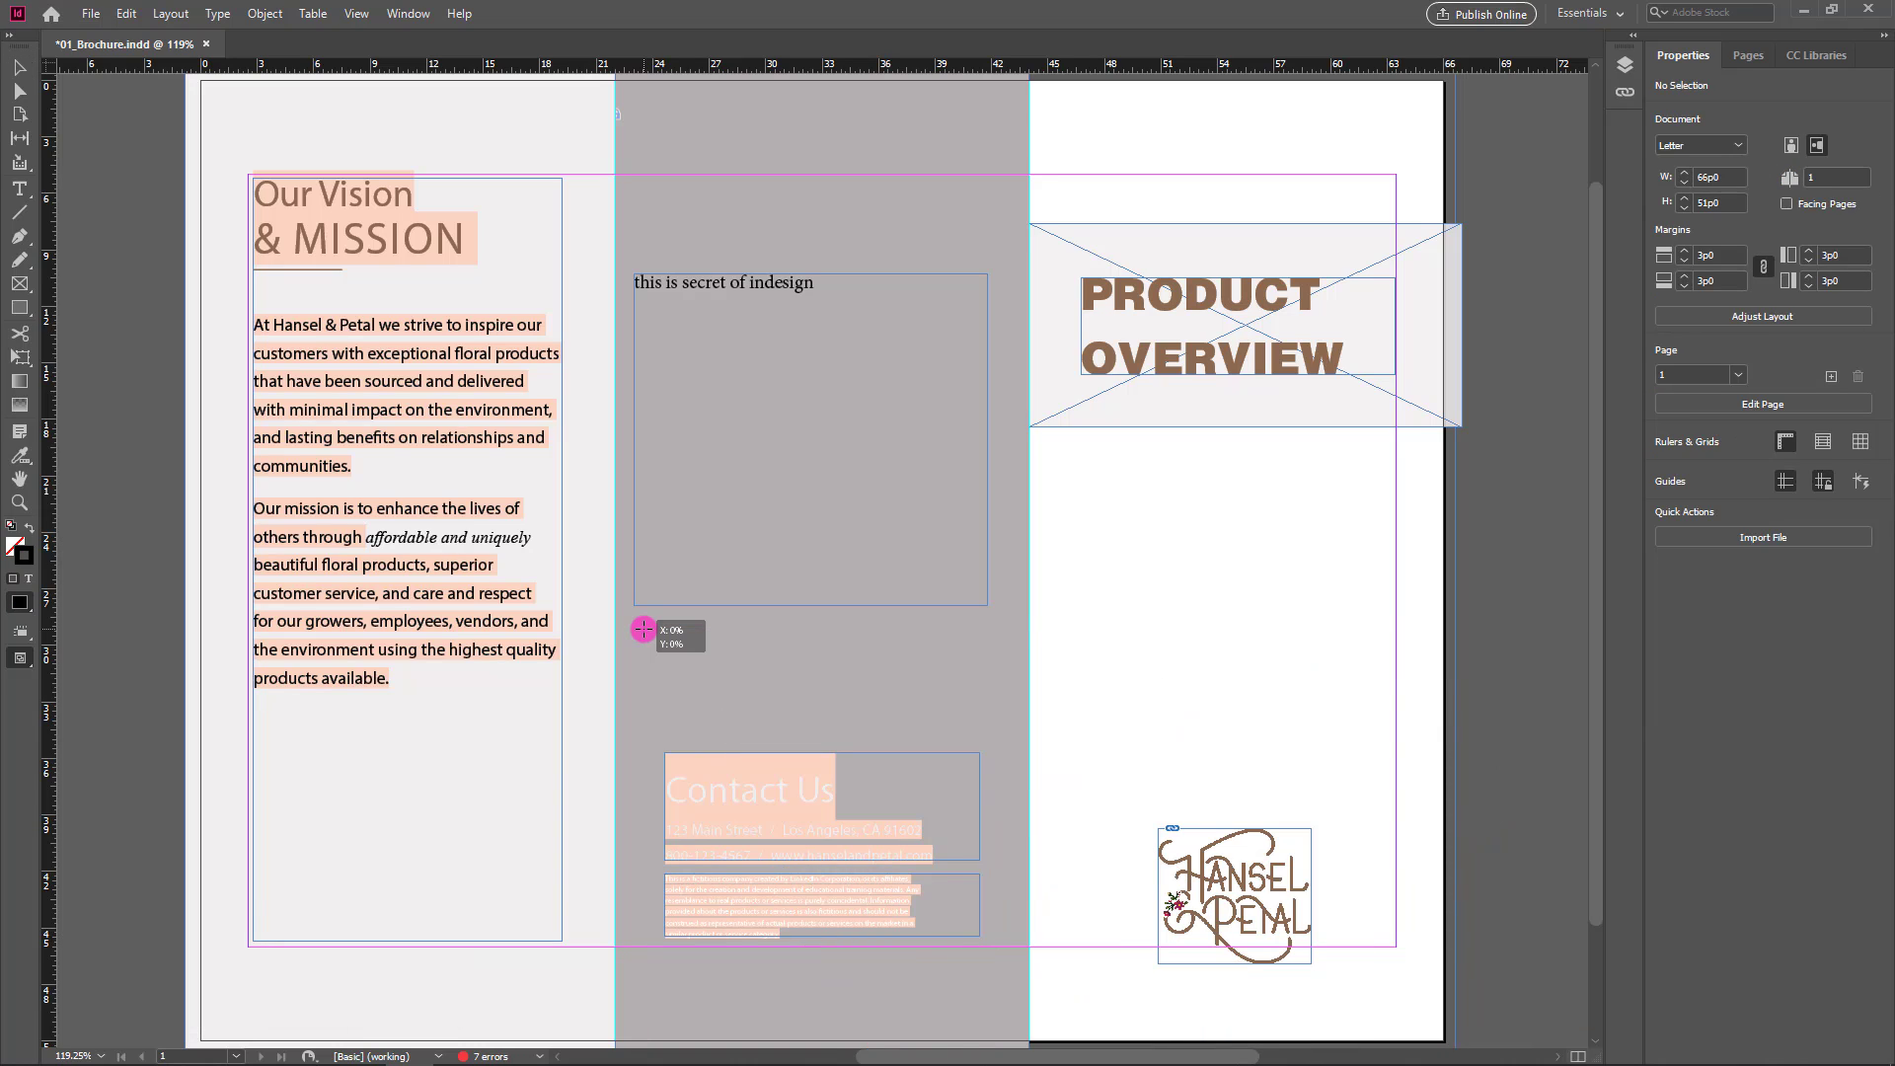
drag(642, 630, 977, 780)
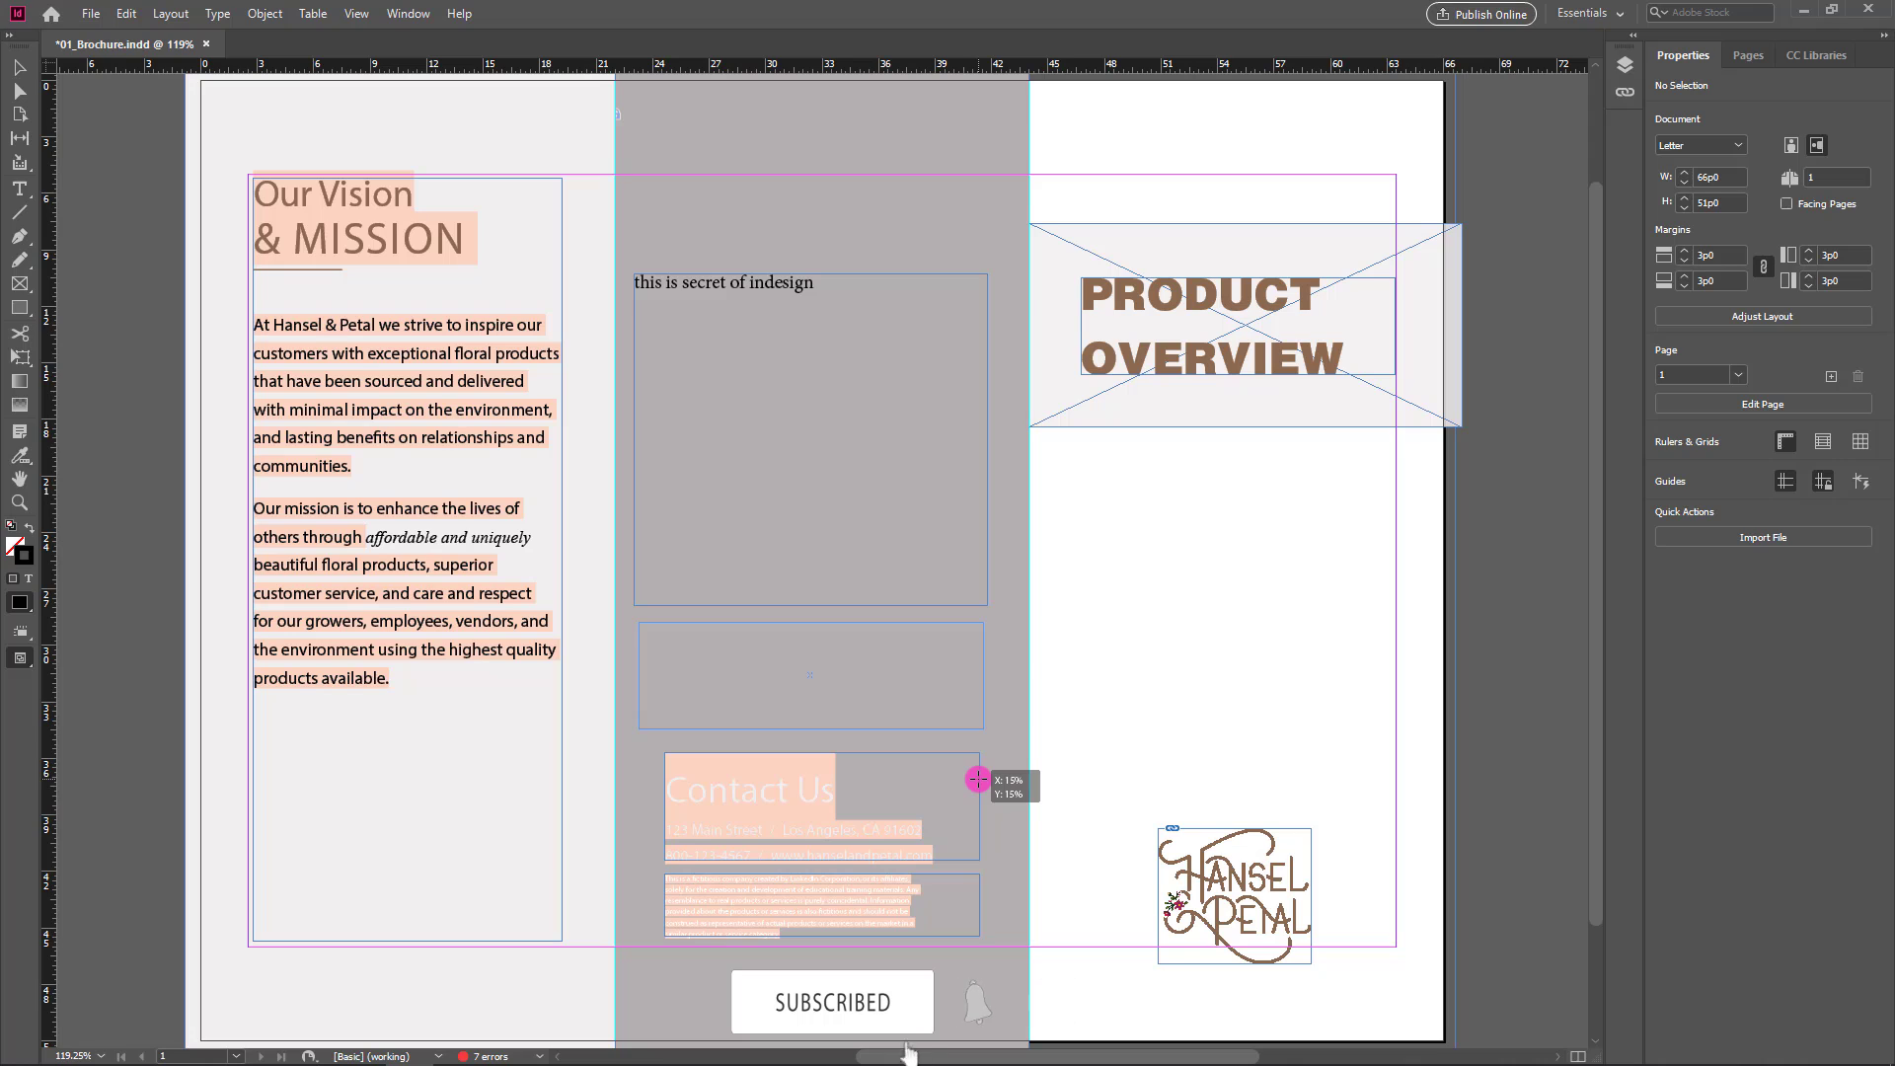
drag(977, 780, 947, 727)
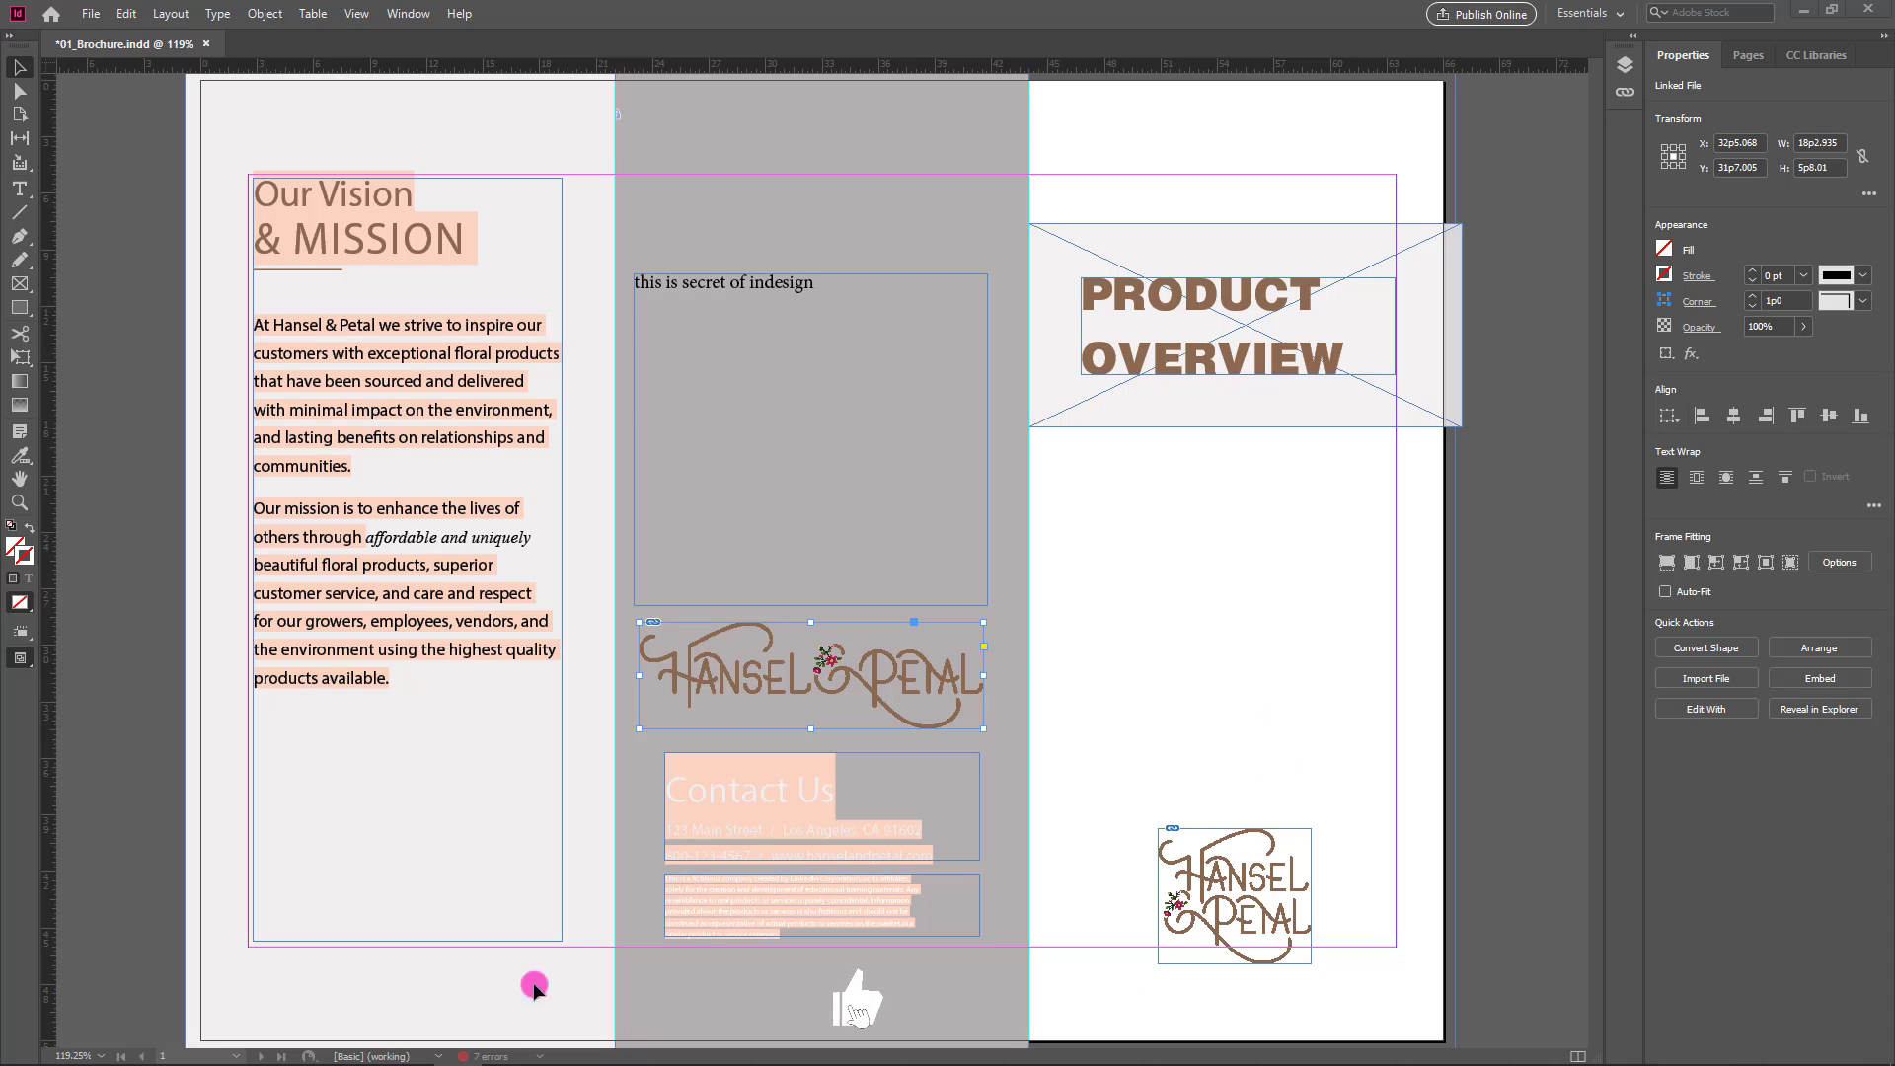
- Place the MakingBouquet image into the large empty frame behind the PRODUCT OVERVIEW heading, undoing the accidental replacement of the middle logo
click(90, 15)
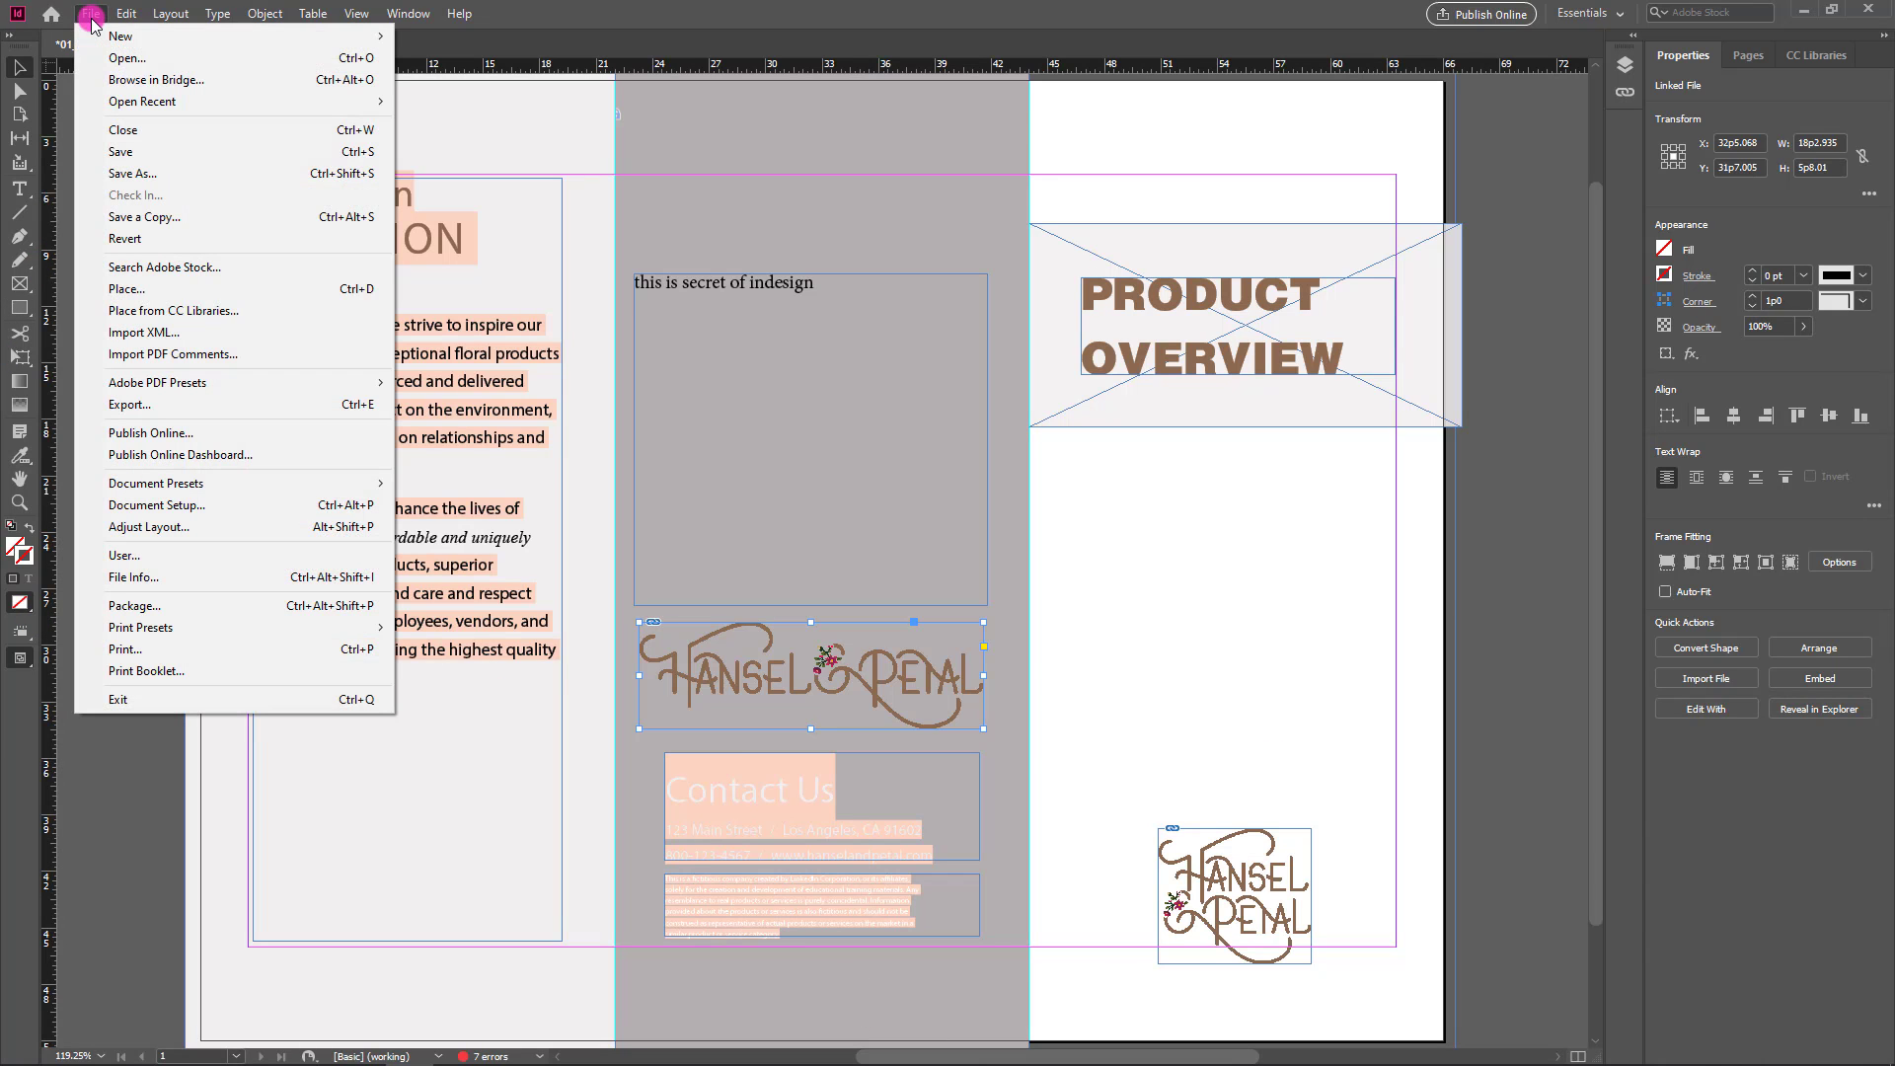
click(148, 290)
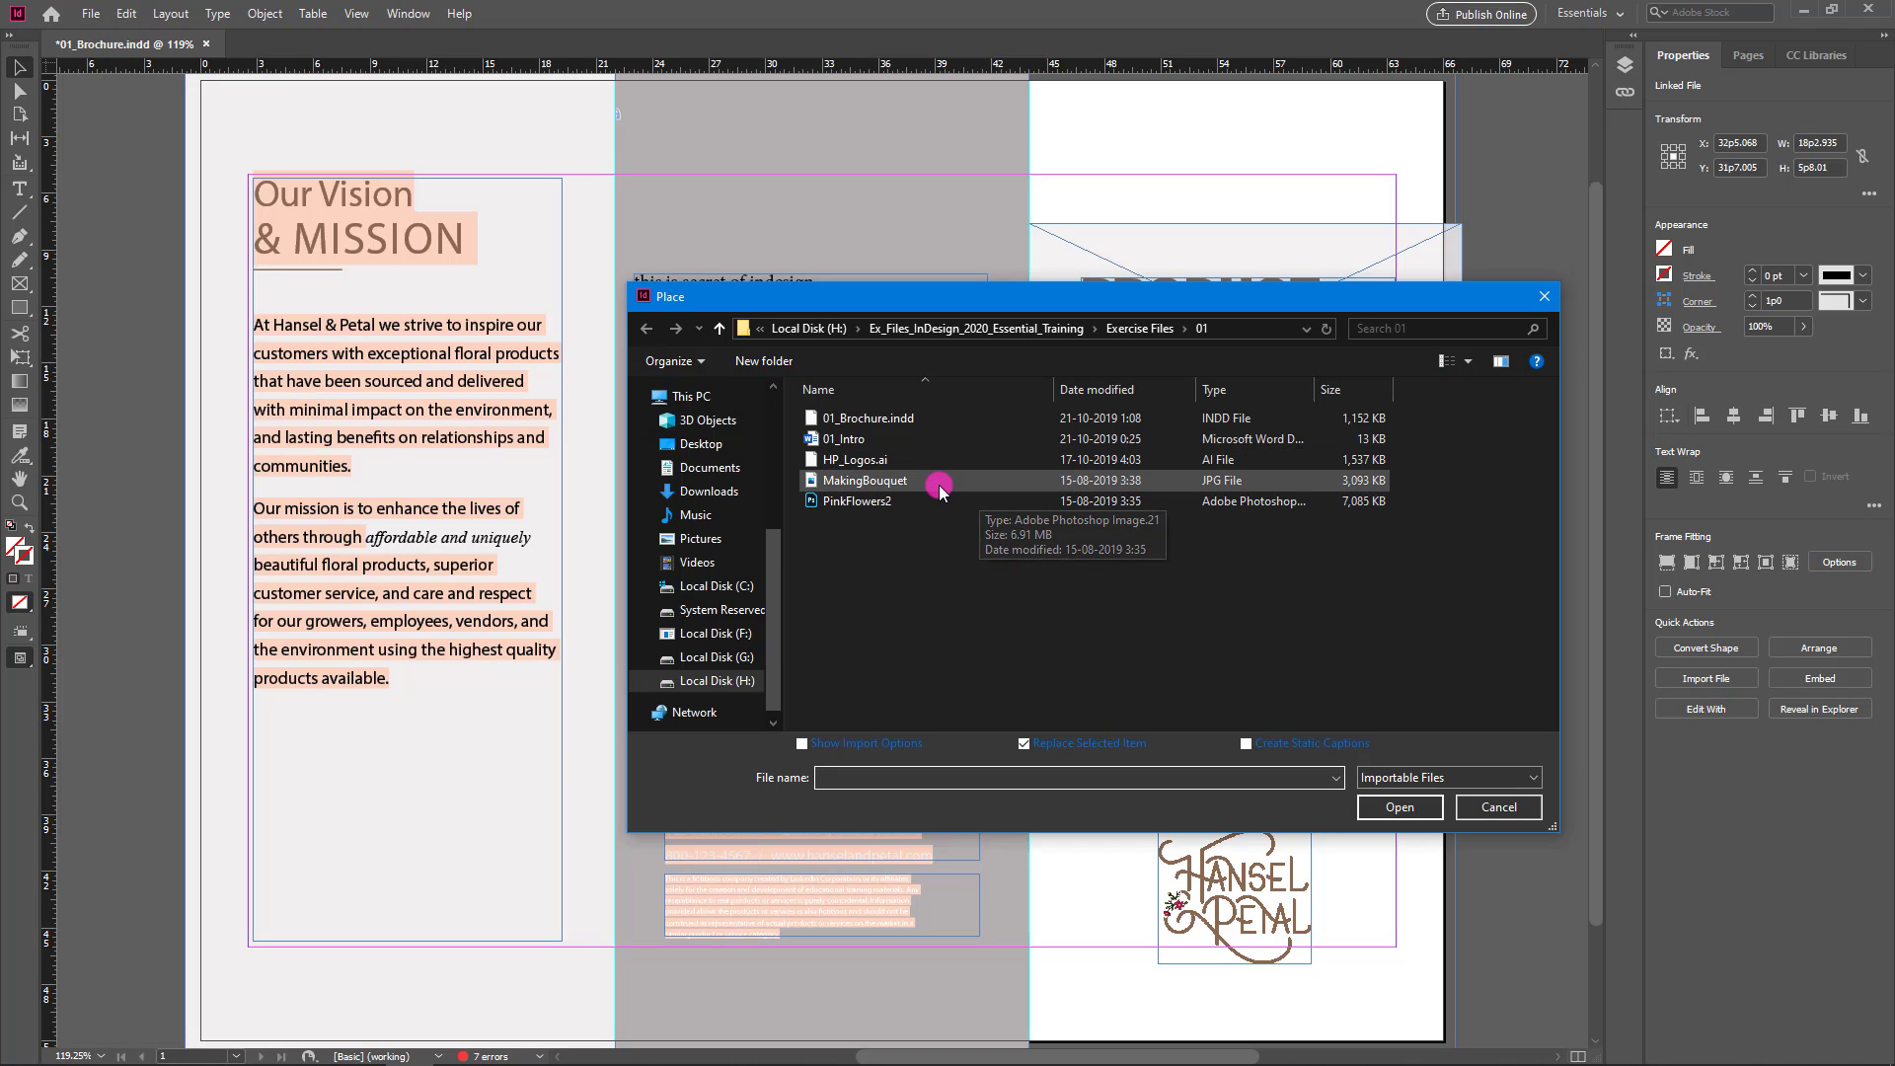
click(939, 486)
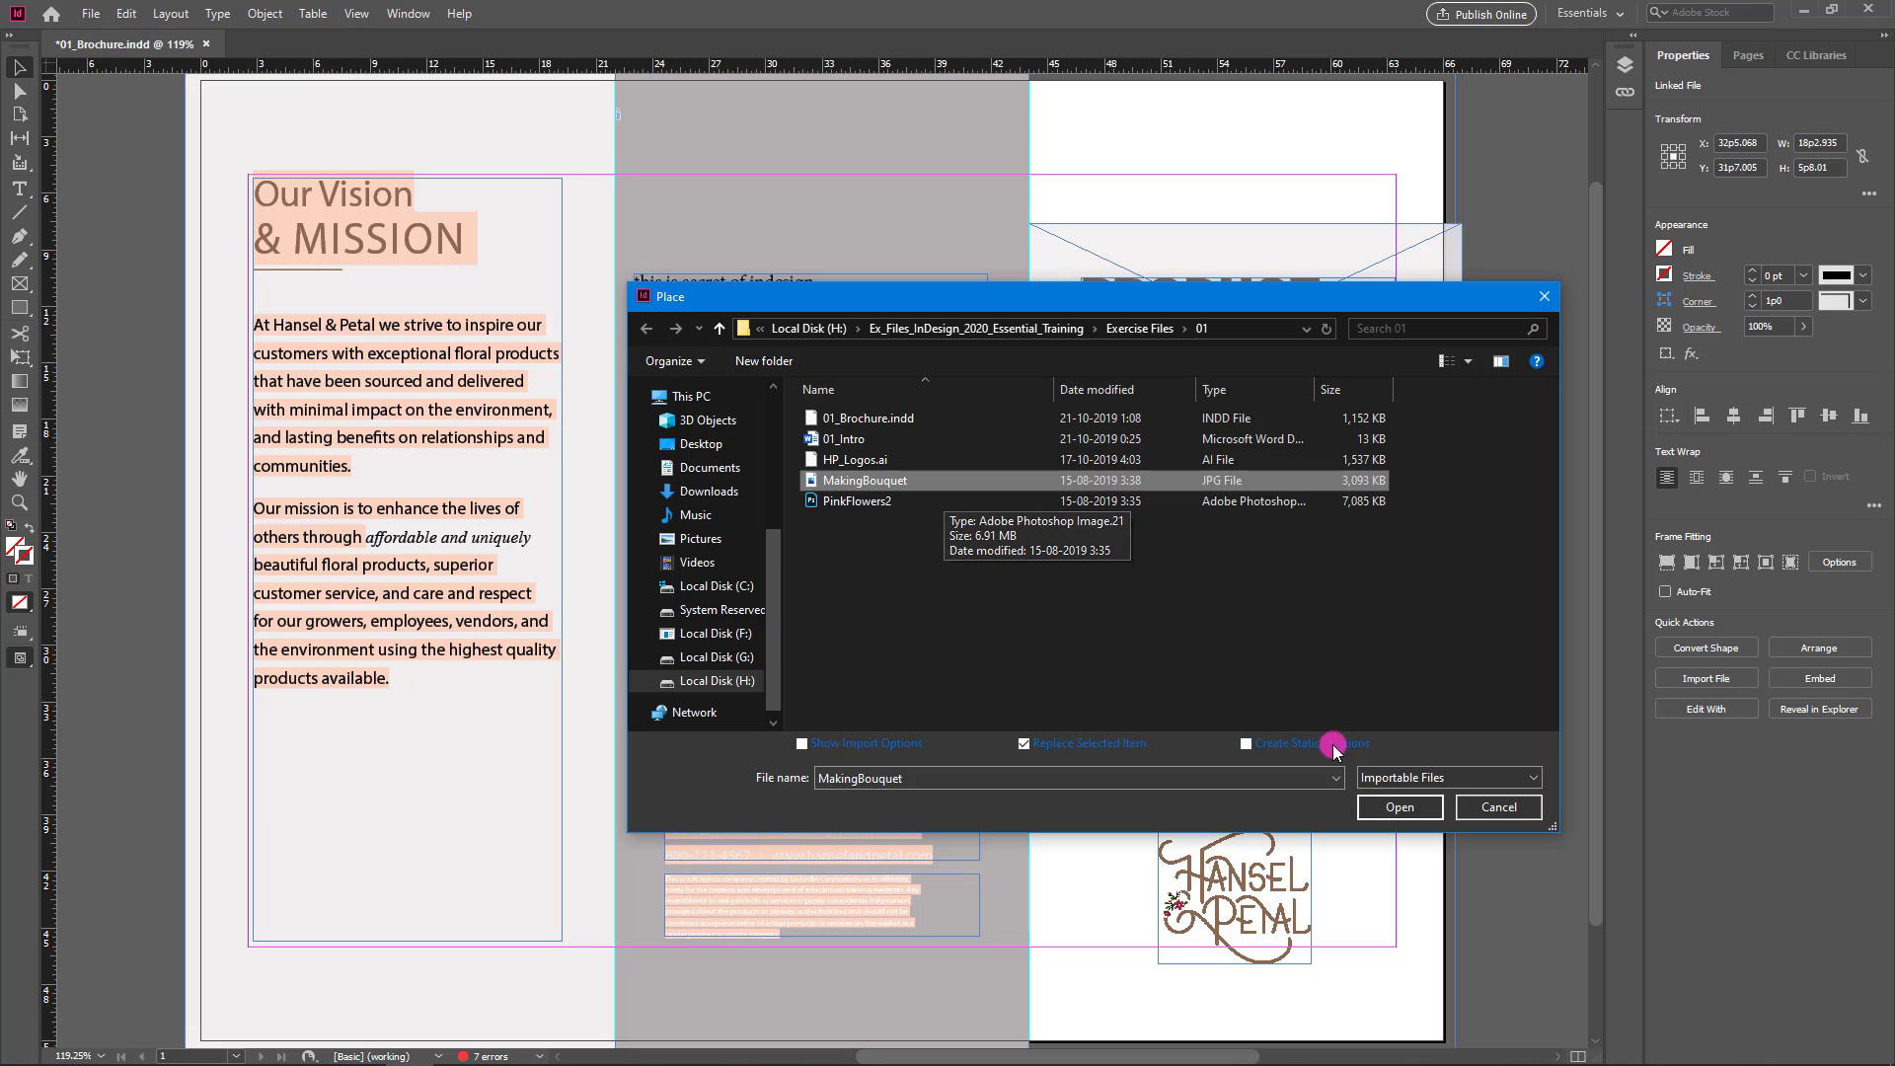
click(1399, 808)
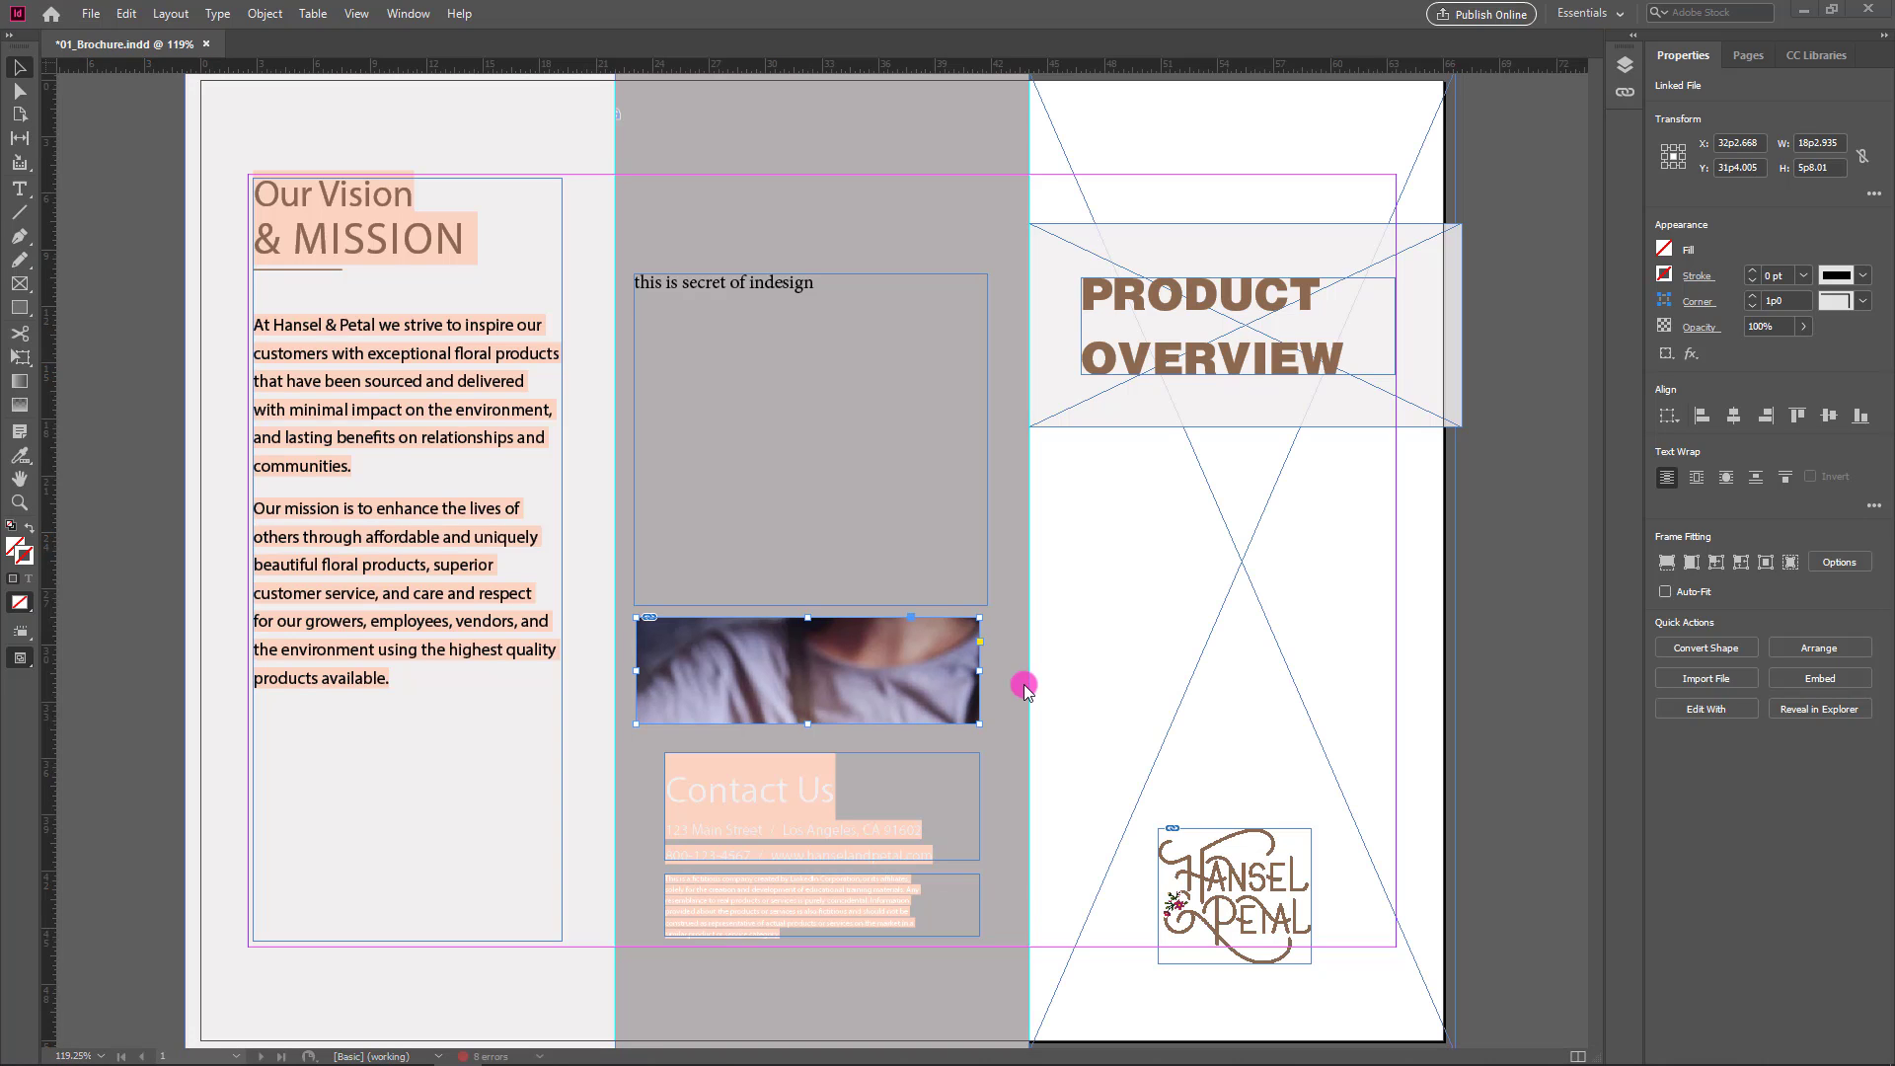
key(ctrl+z)
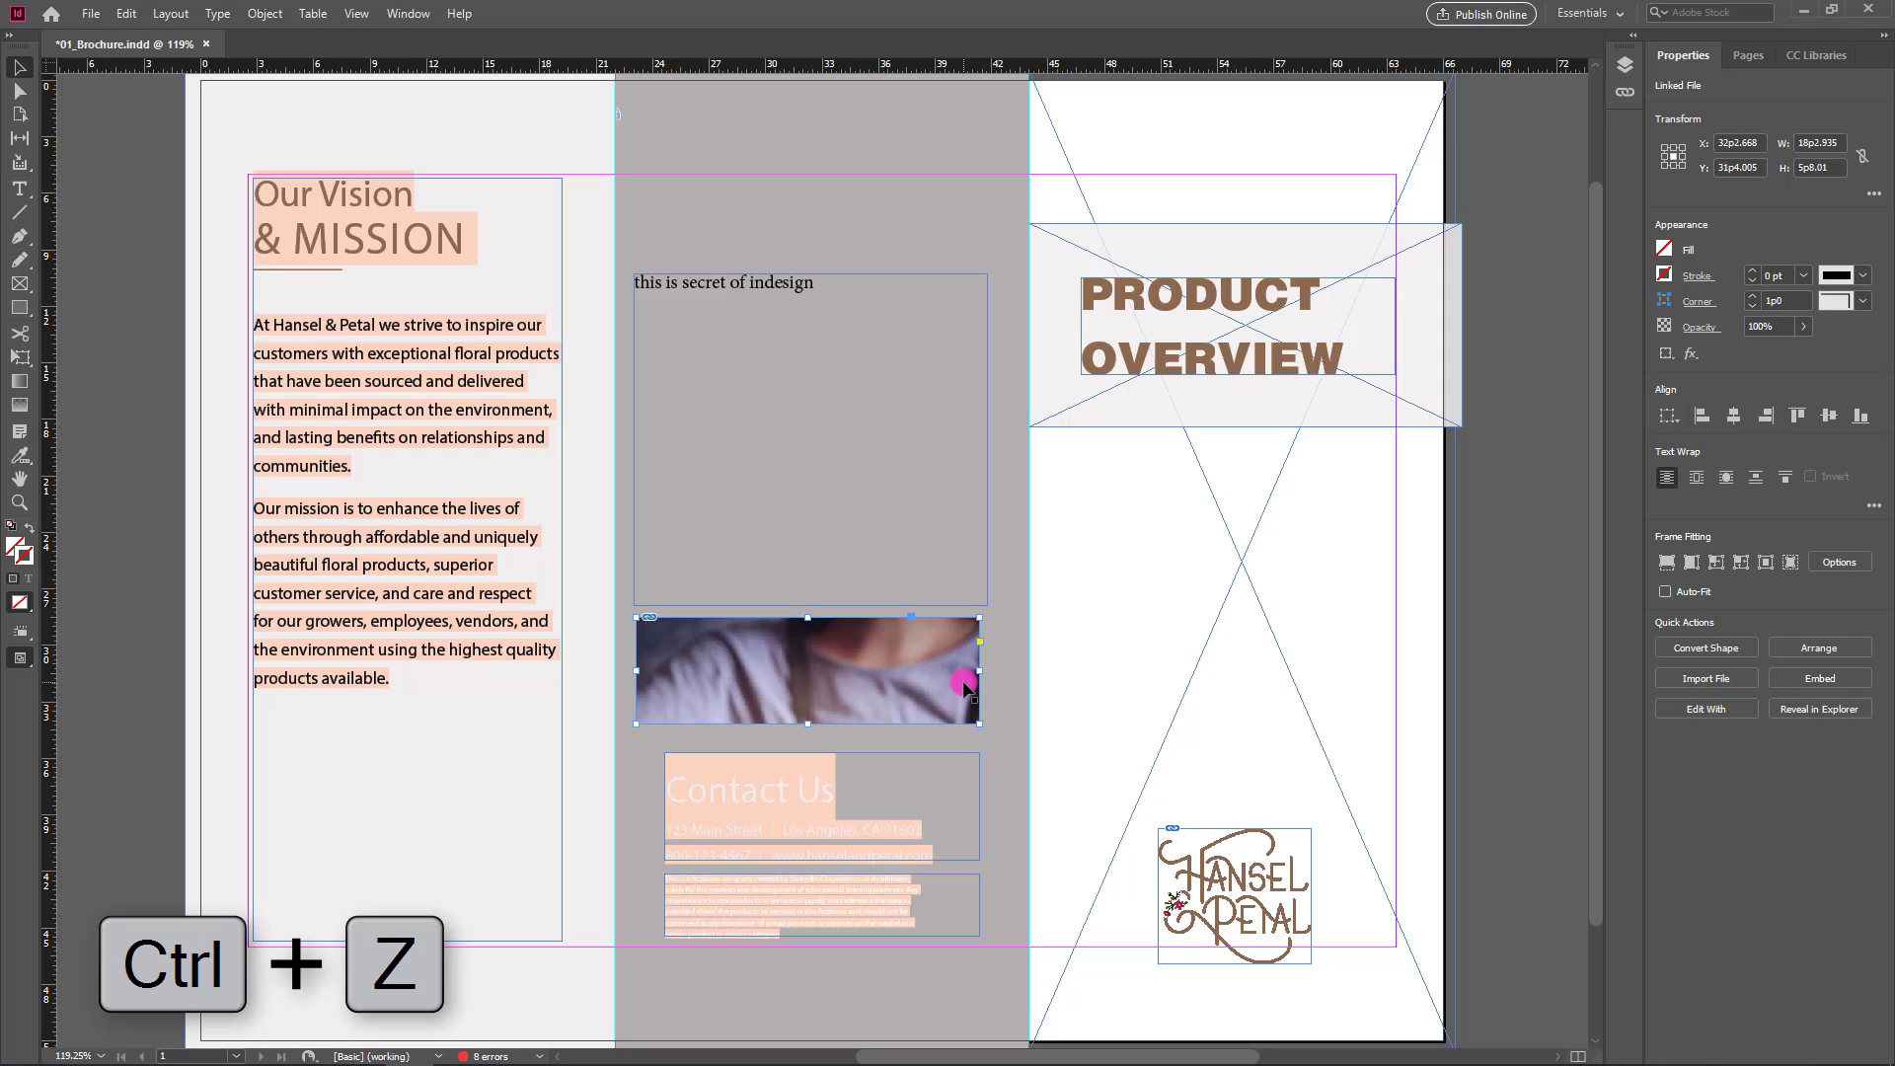
key(ctrl+z)
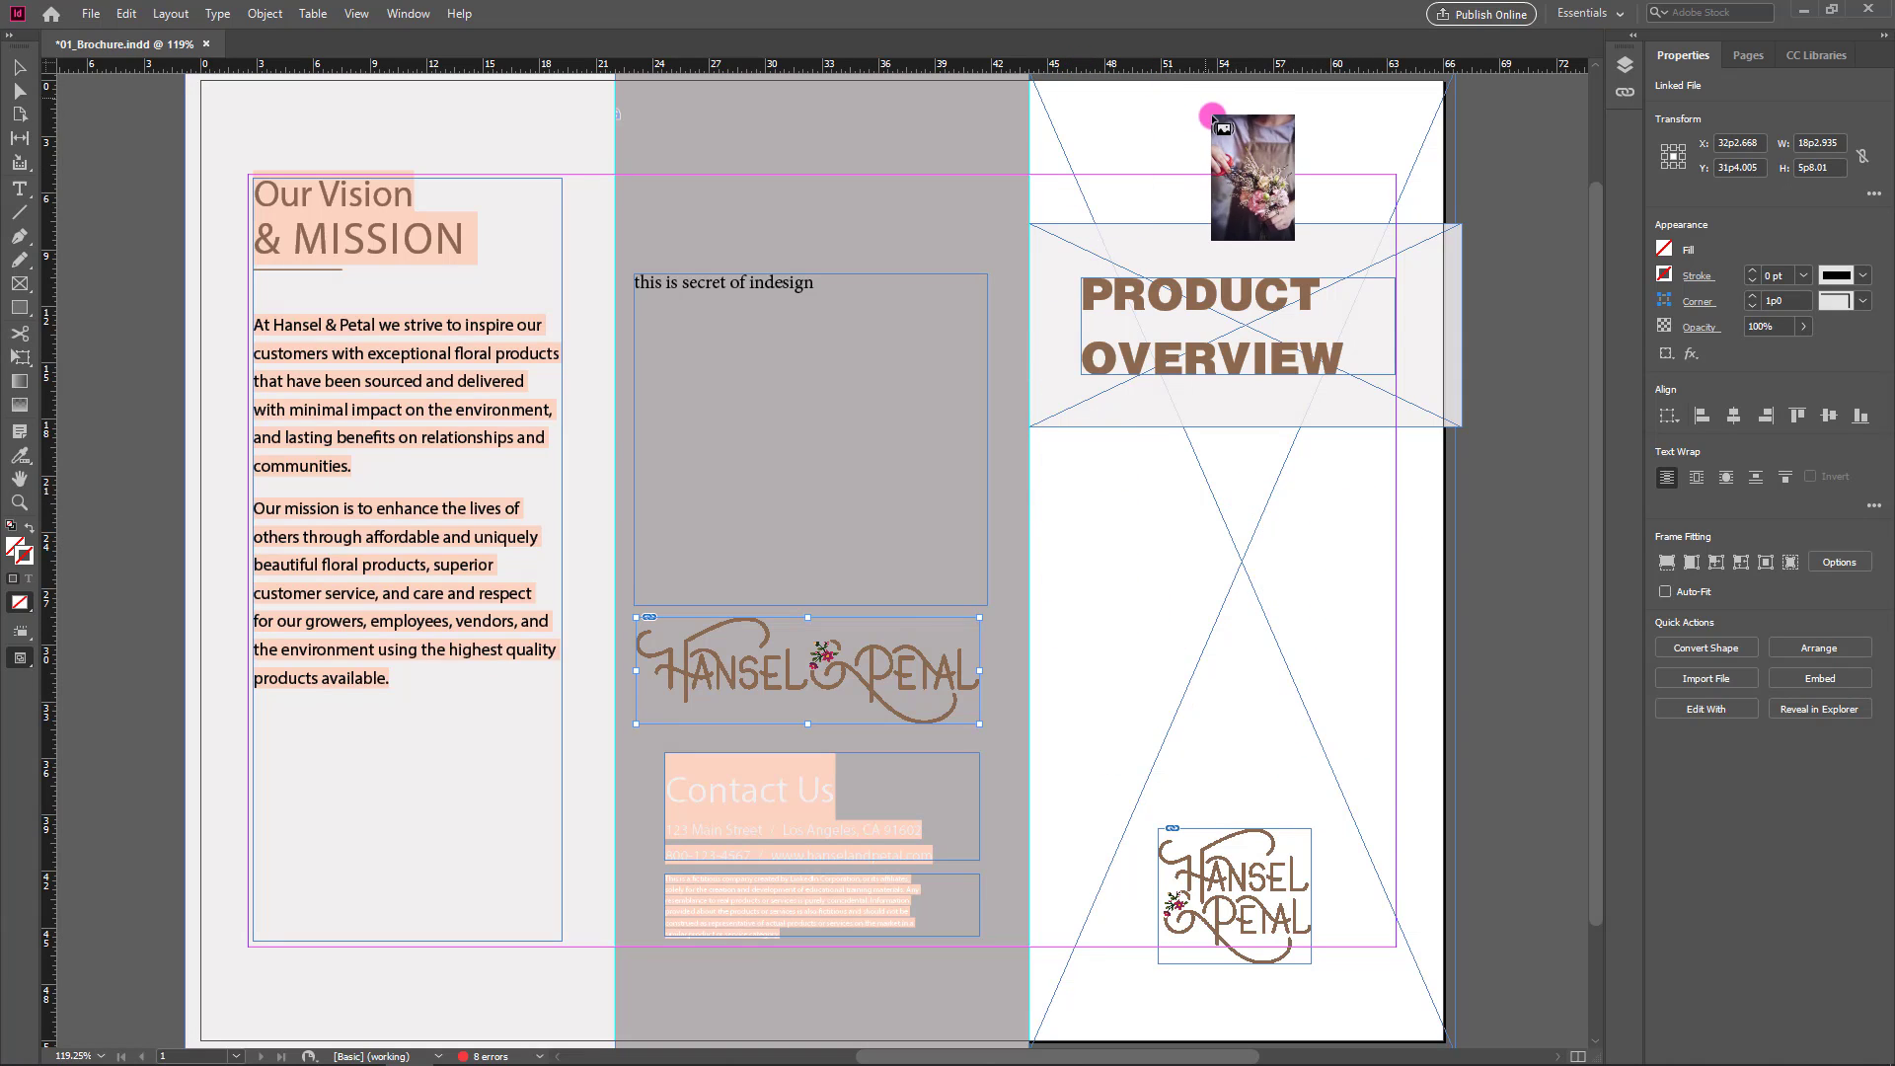
click(1098, 619)
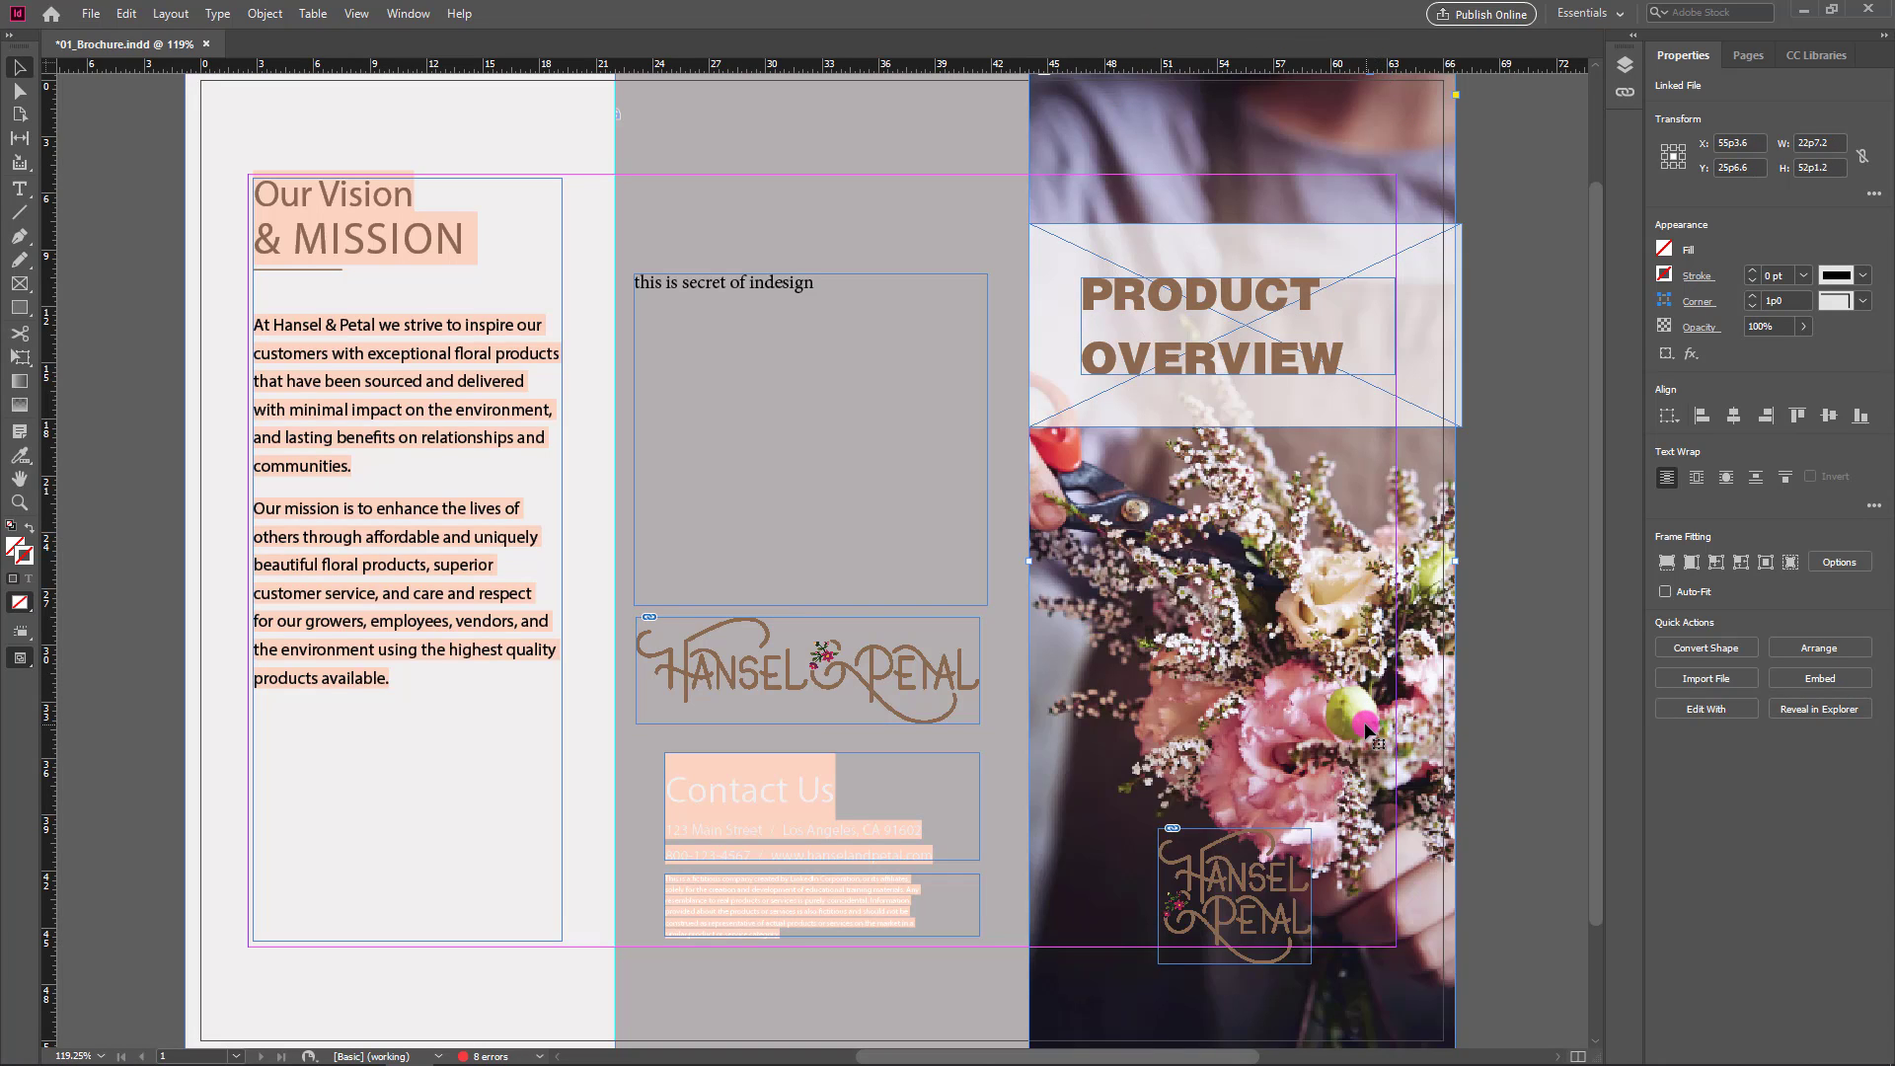
- Switch the display performance to High Quality Display and open the Links panel
click(359, 13)
mouse_move(456, 328)
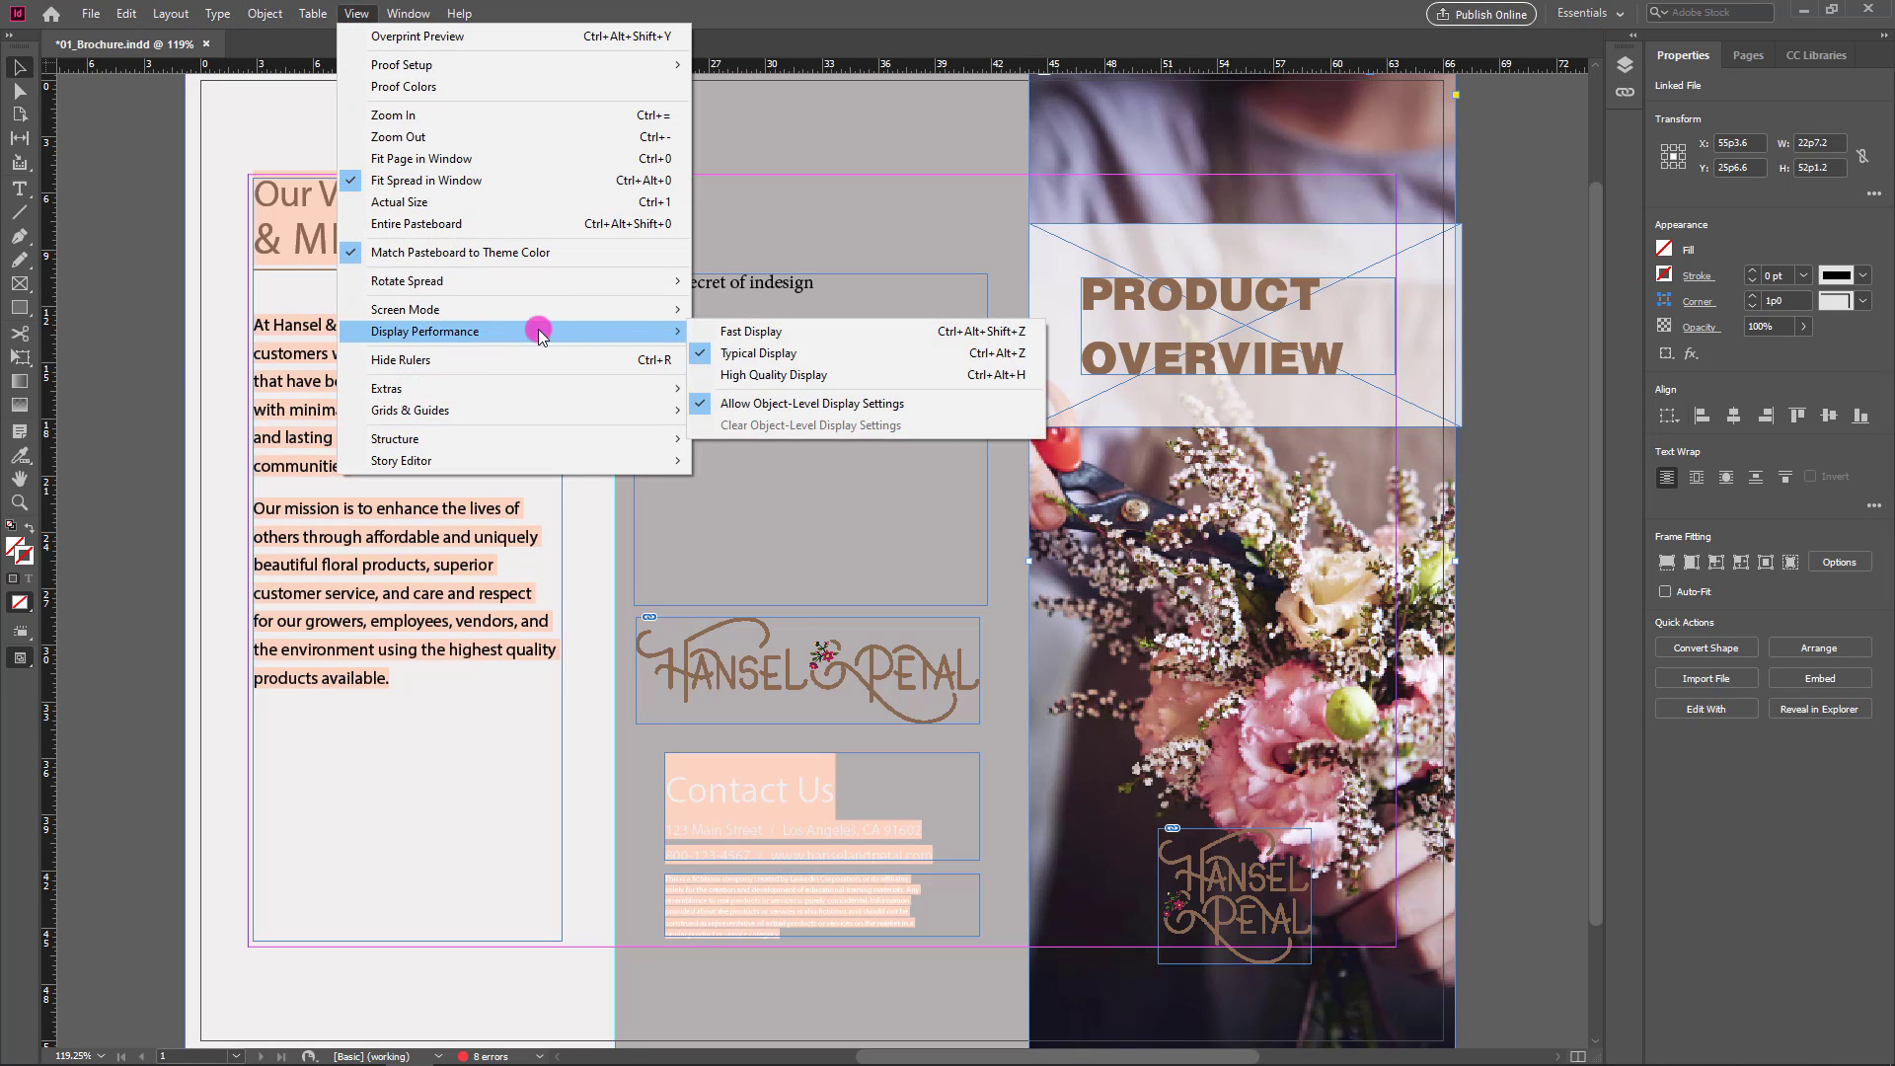
click(779, 375)
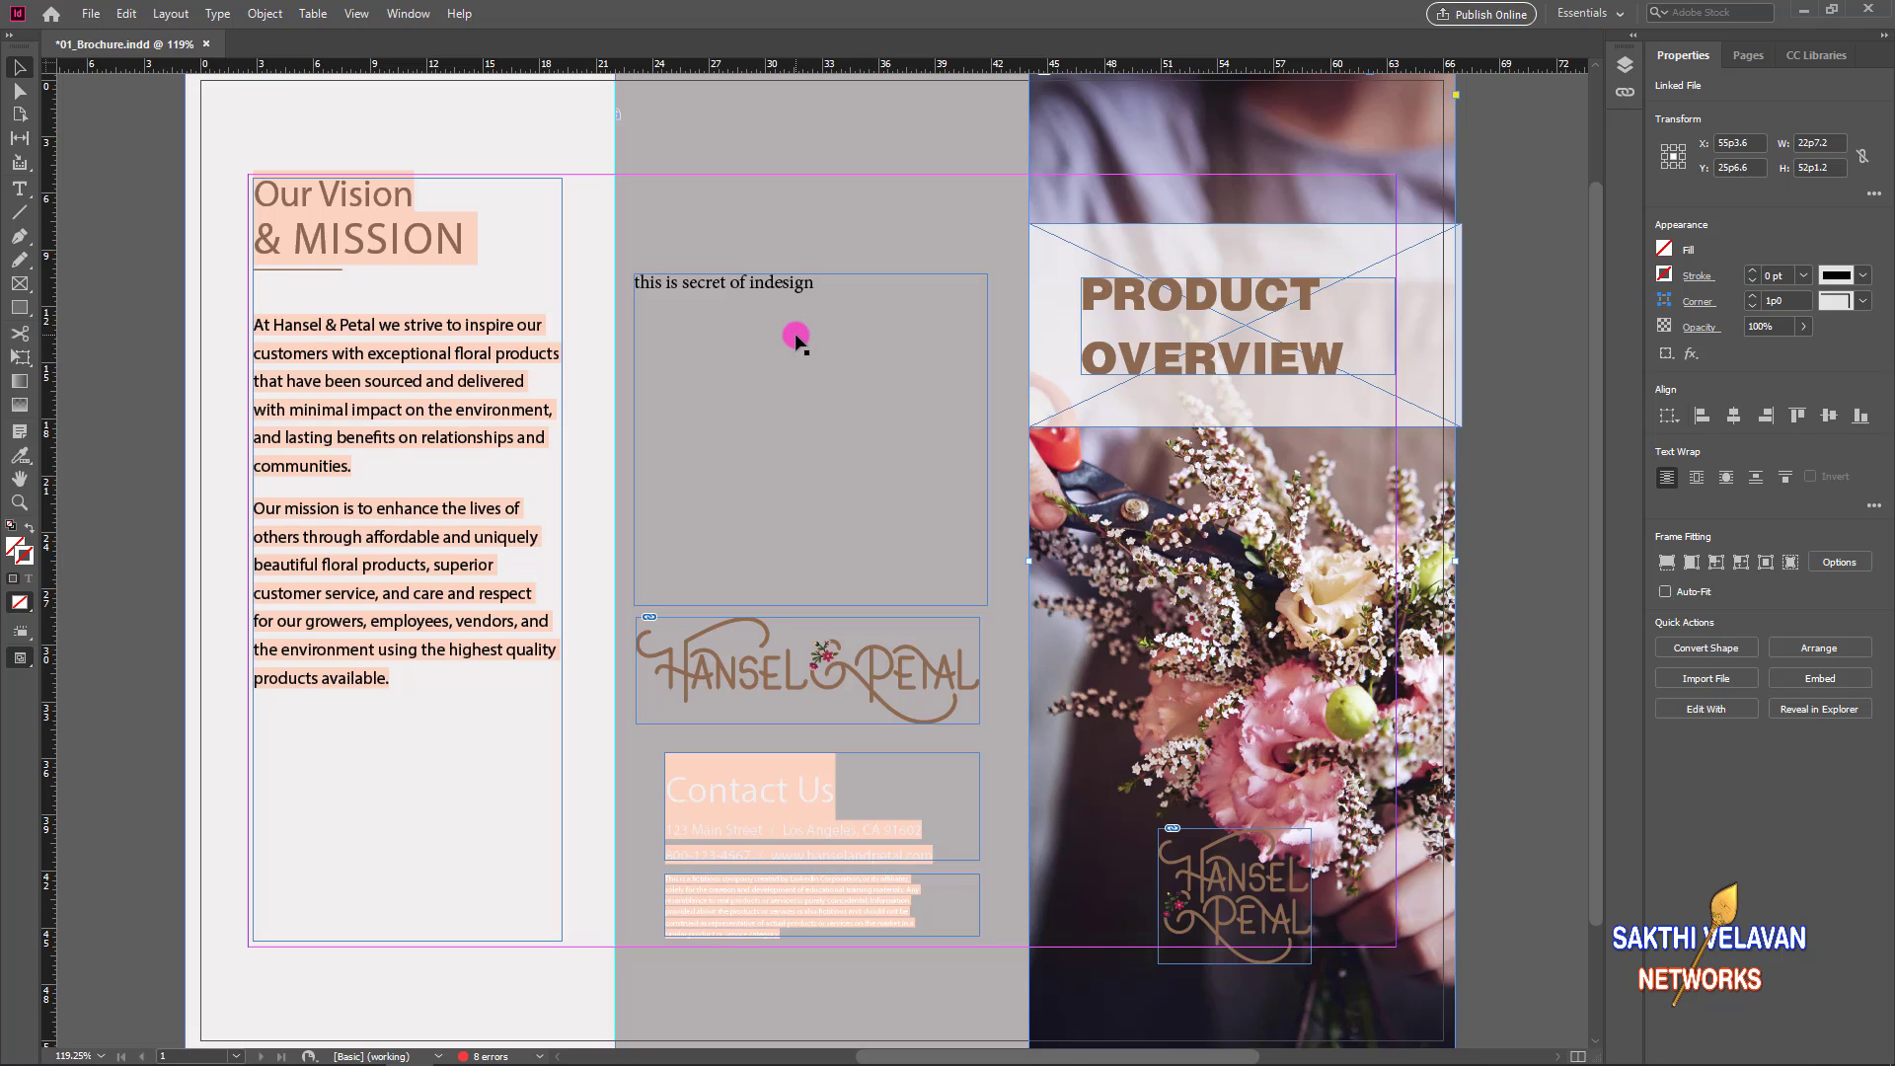
click(405, 16)
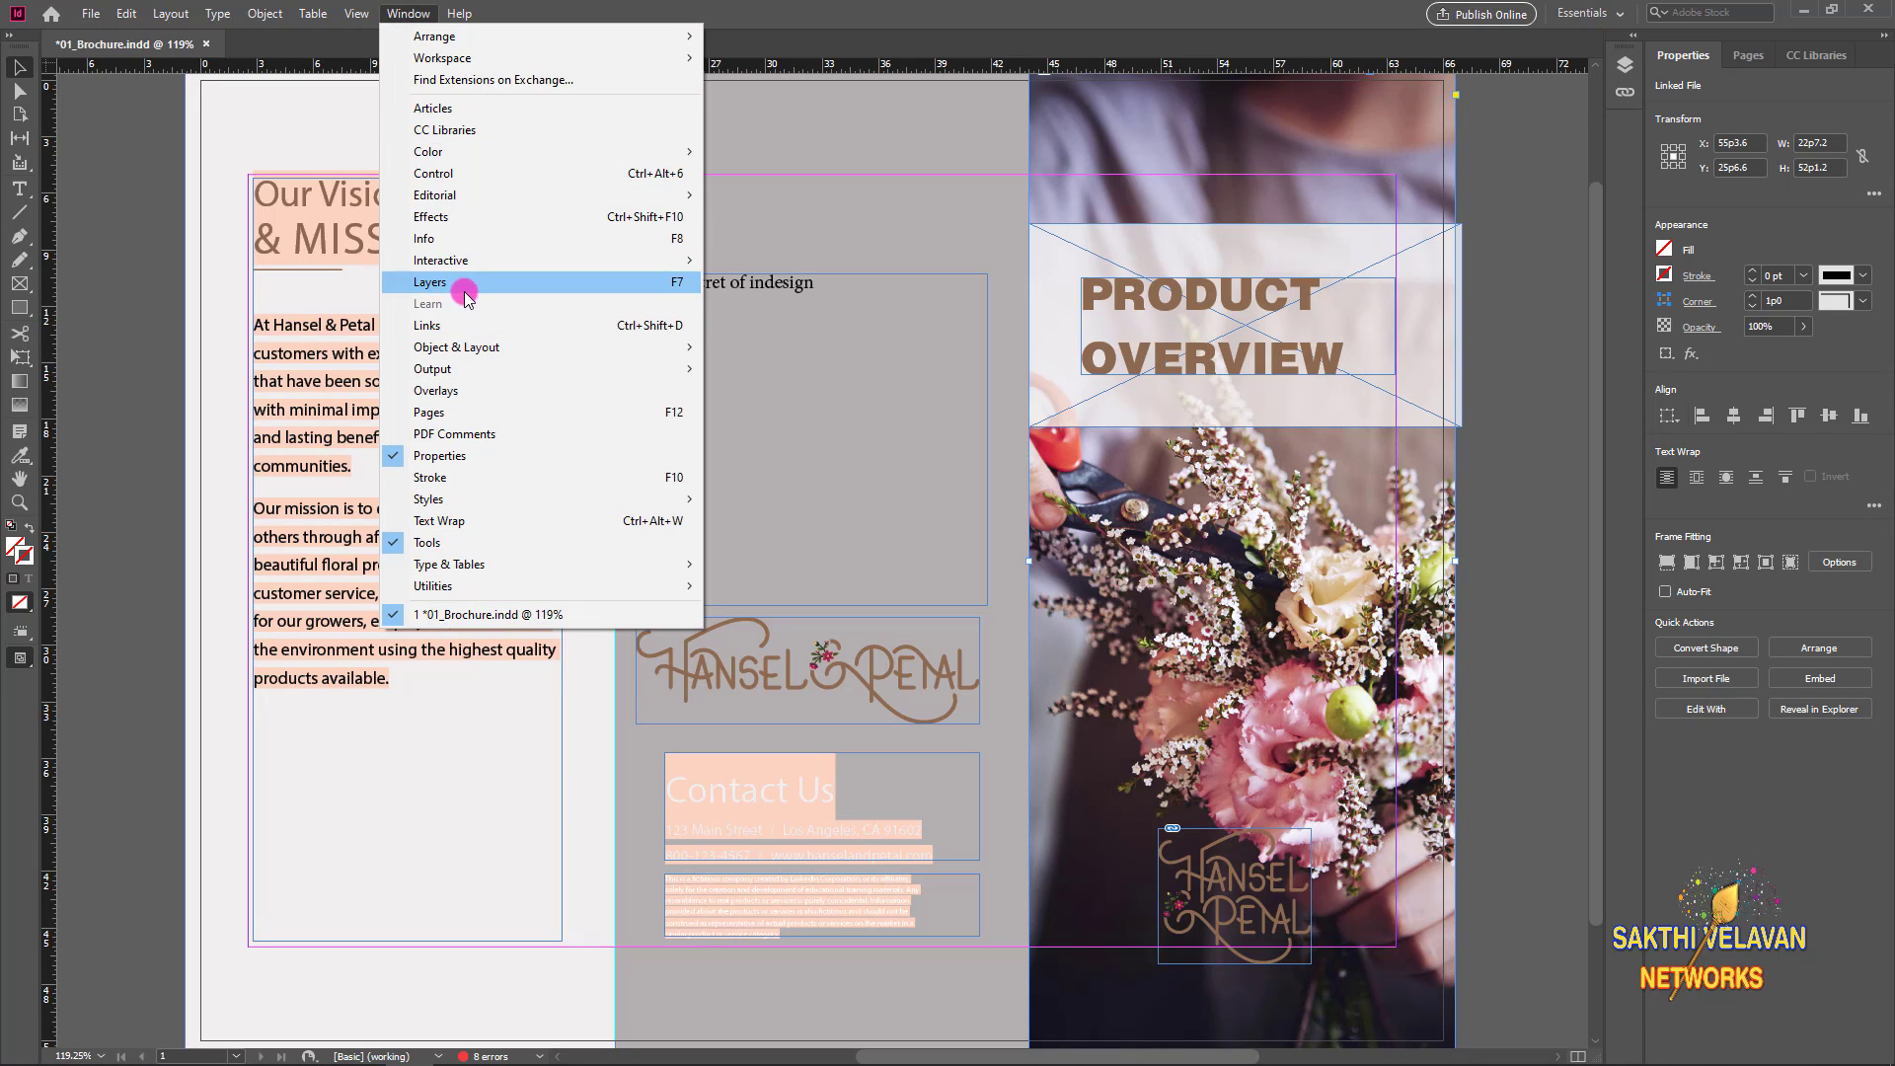
click(472, 326)
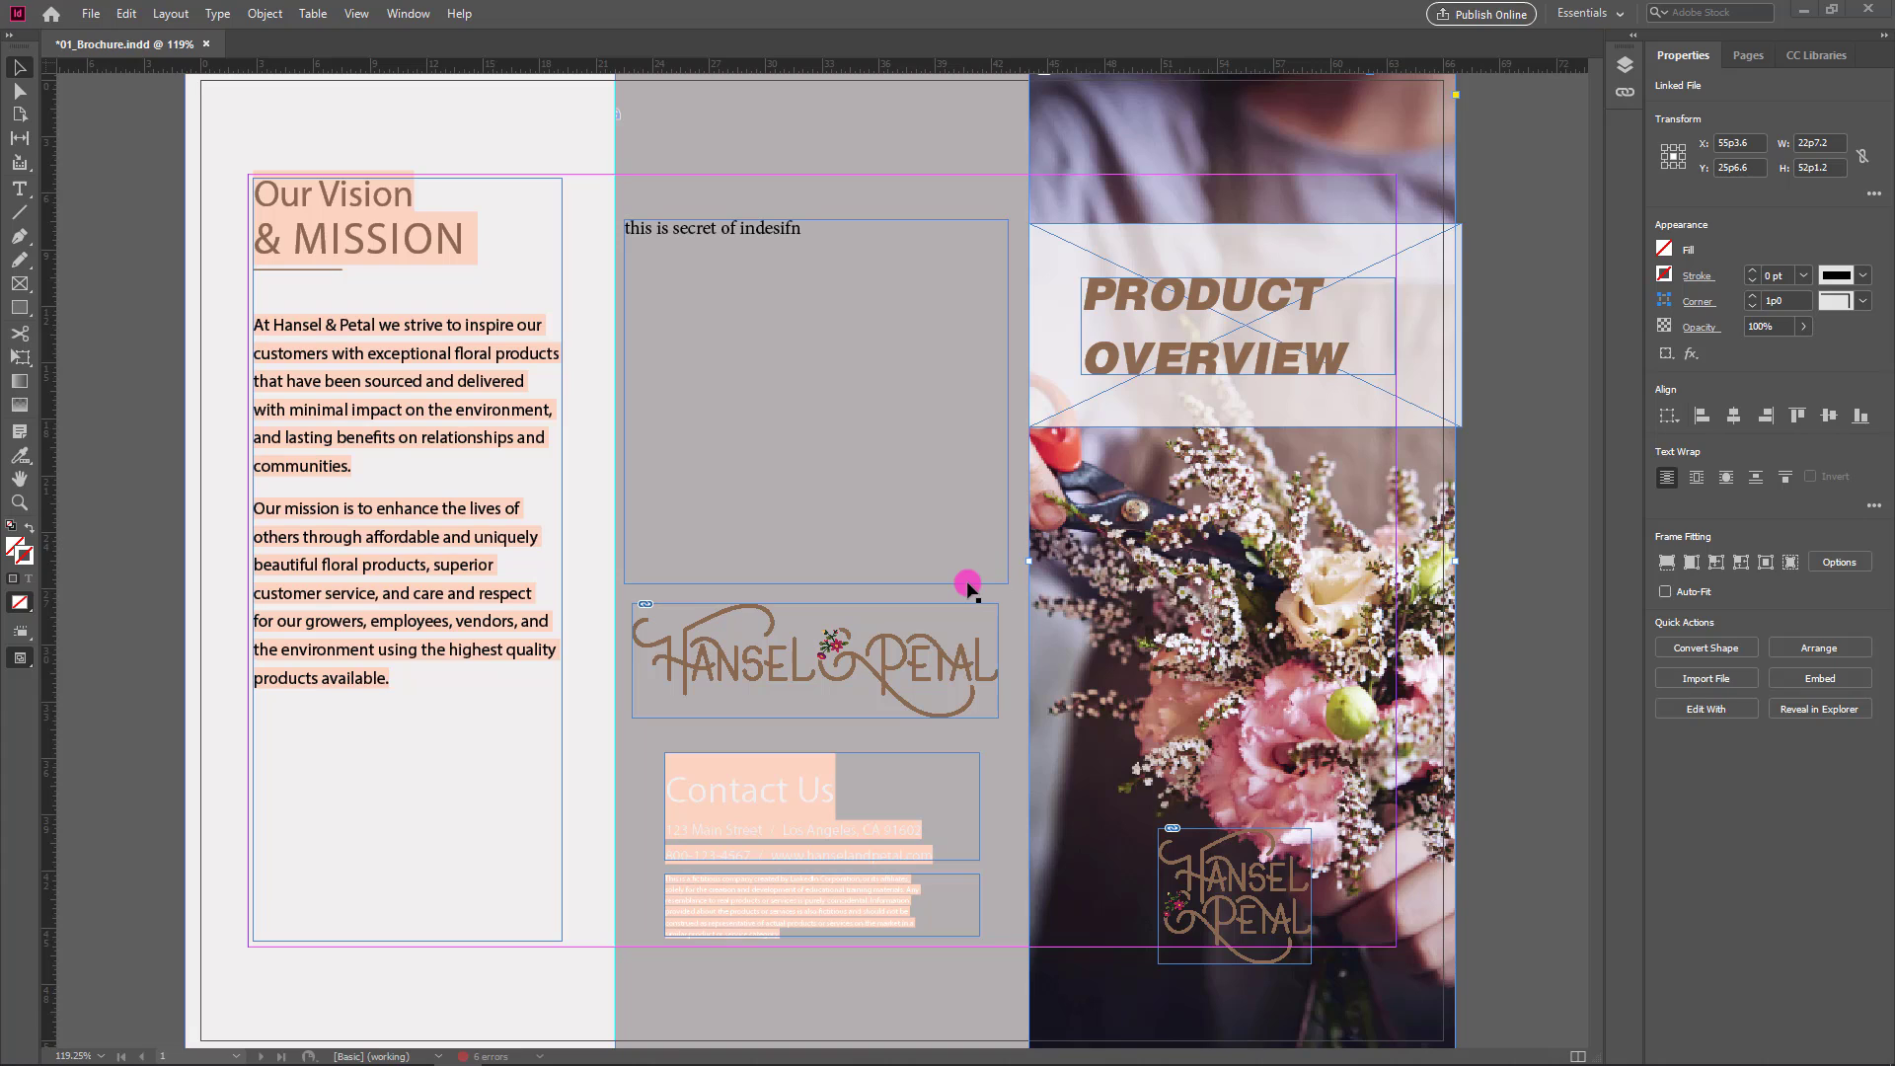
- Try reducing the middle section's text frame to about 14p1 by 10p8, shifting it sideways and rotating it about 47.5°
click(967, 583)
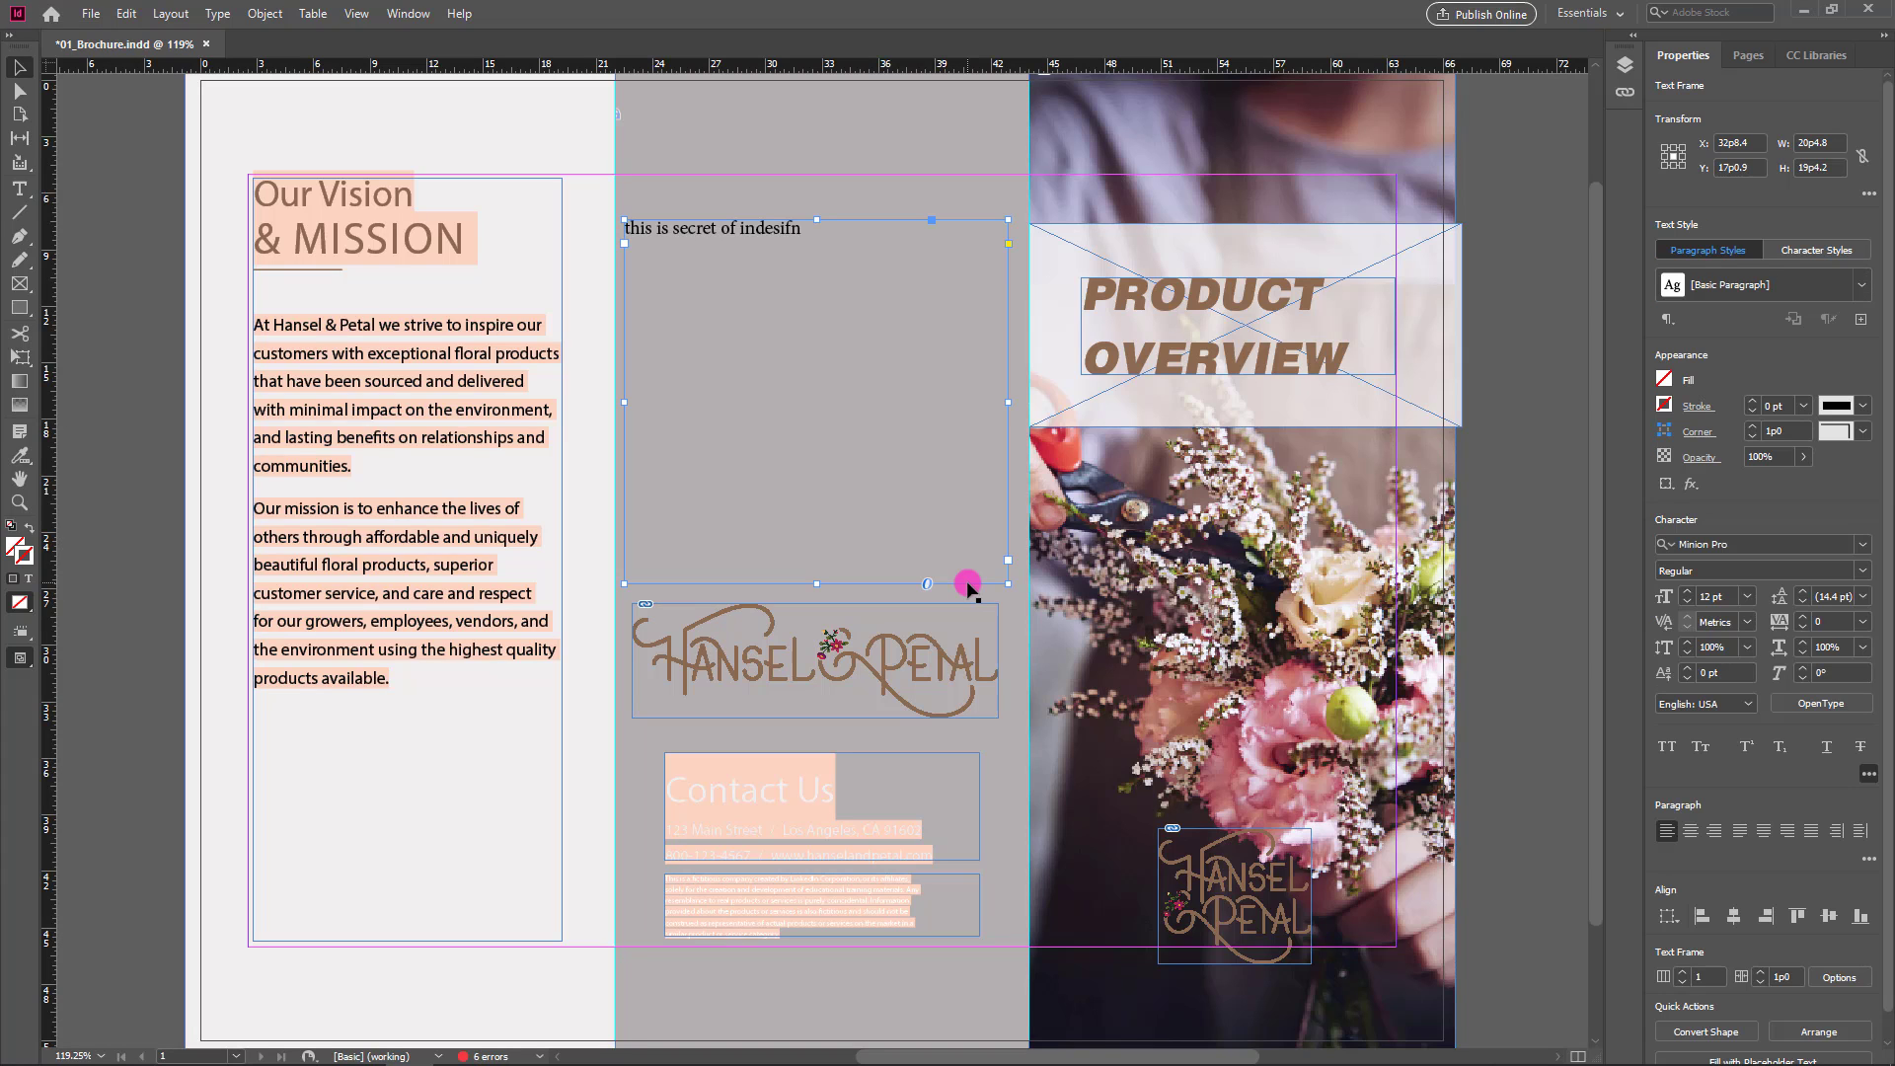
drag(1010, 583, 890, 421)
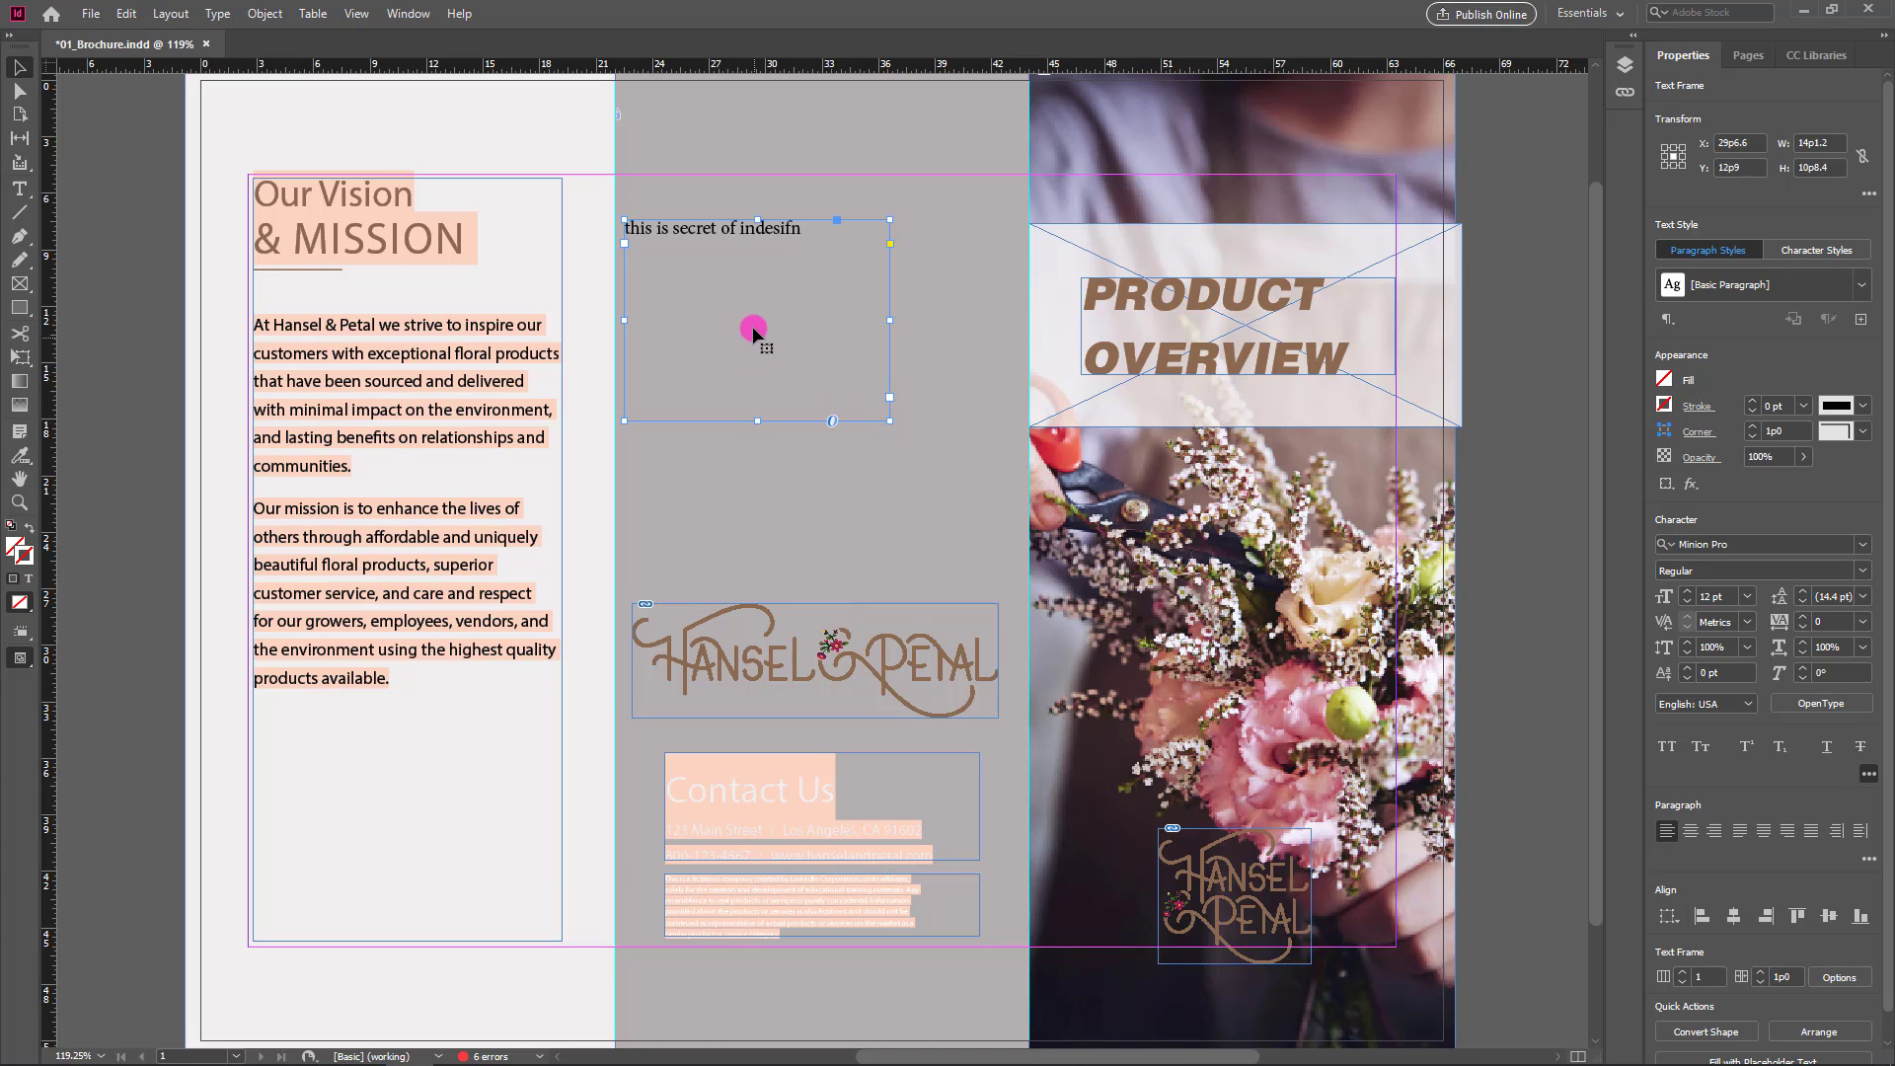
drag(727, 313, 819, 315)
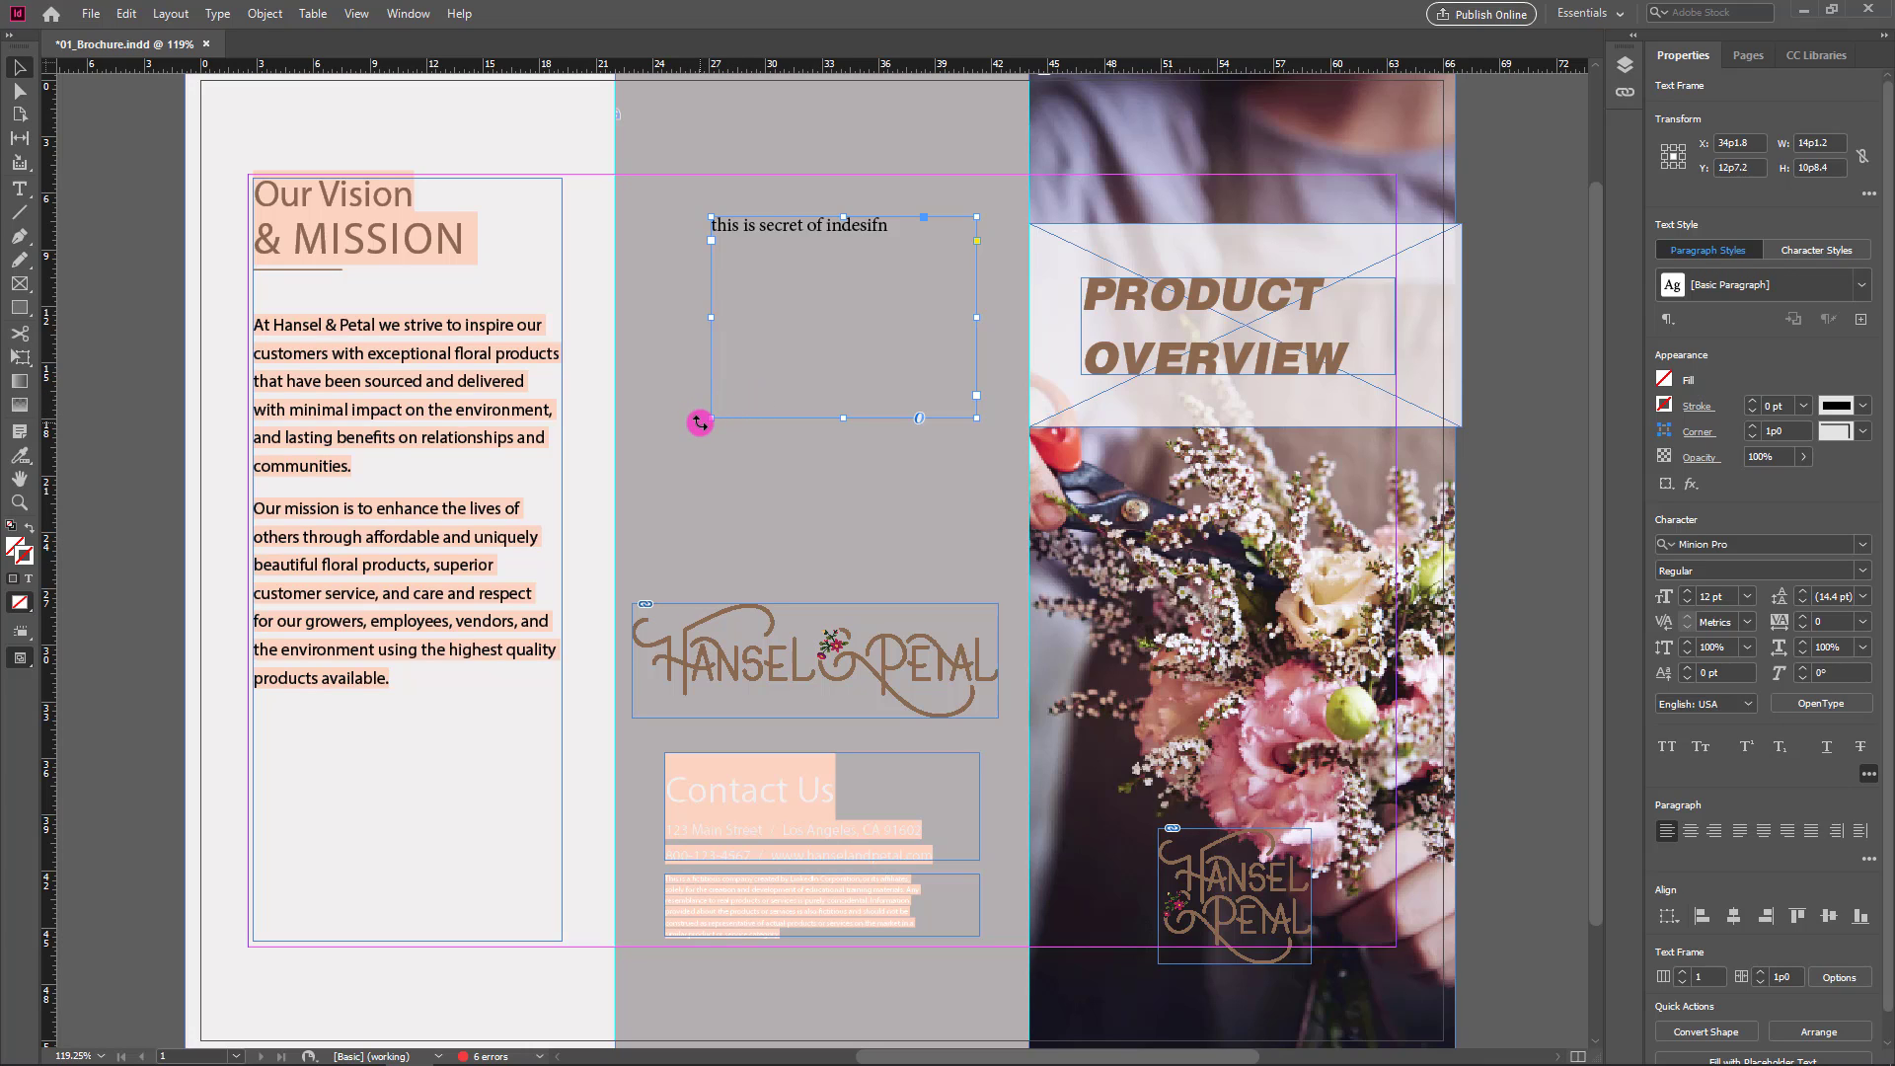
drag(700, 422, 831, 457)
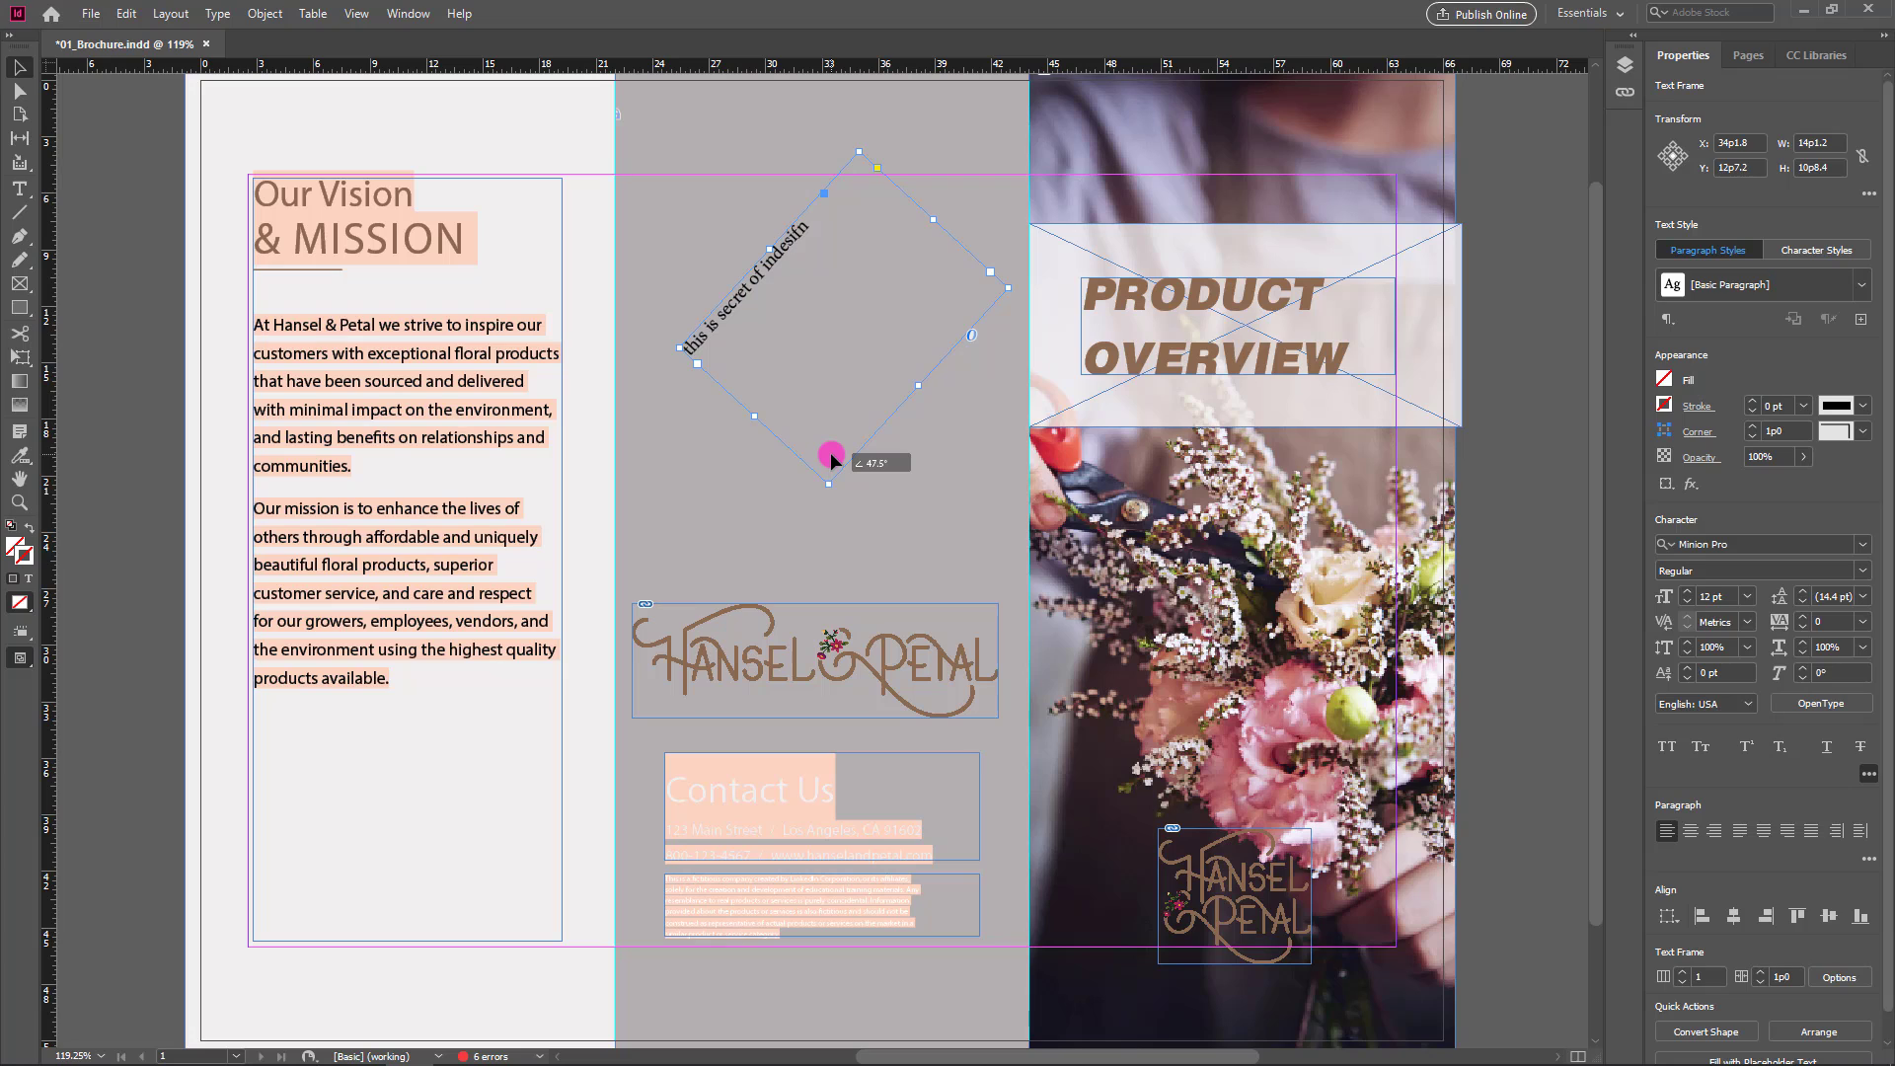
- Delete the middle section's text frame and move the Hansel & Petal logo up into its place, at about X 33p0, Y 17p7
key(Delete)
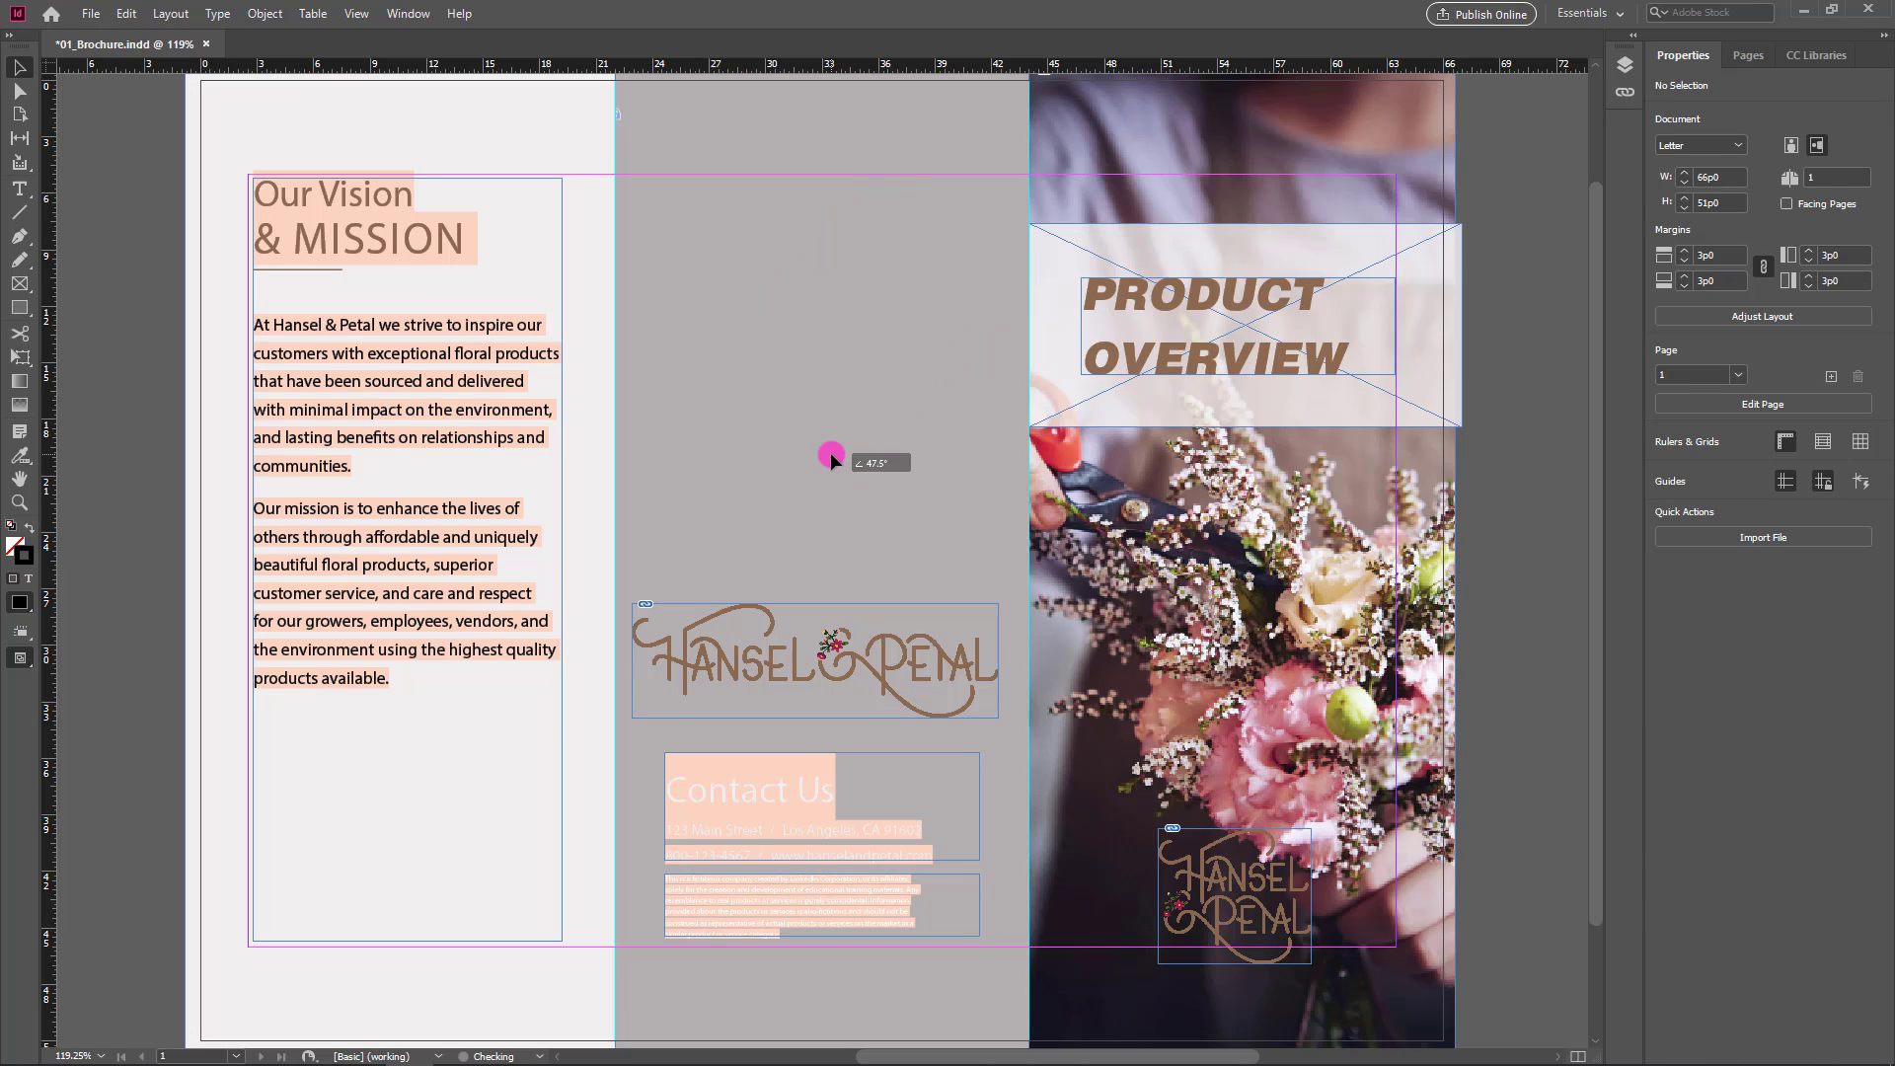
click(743, 632)
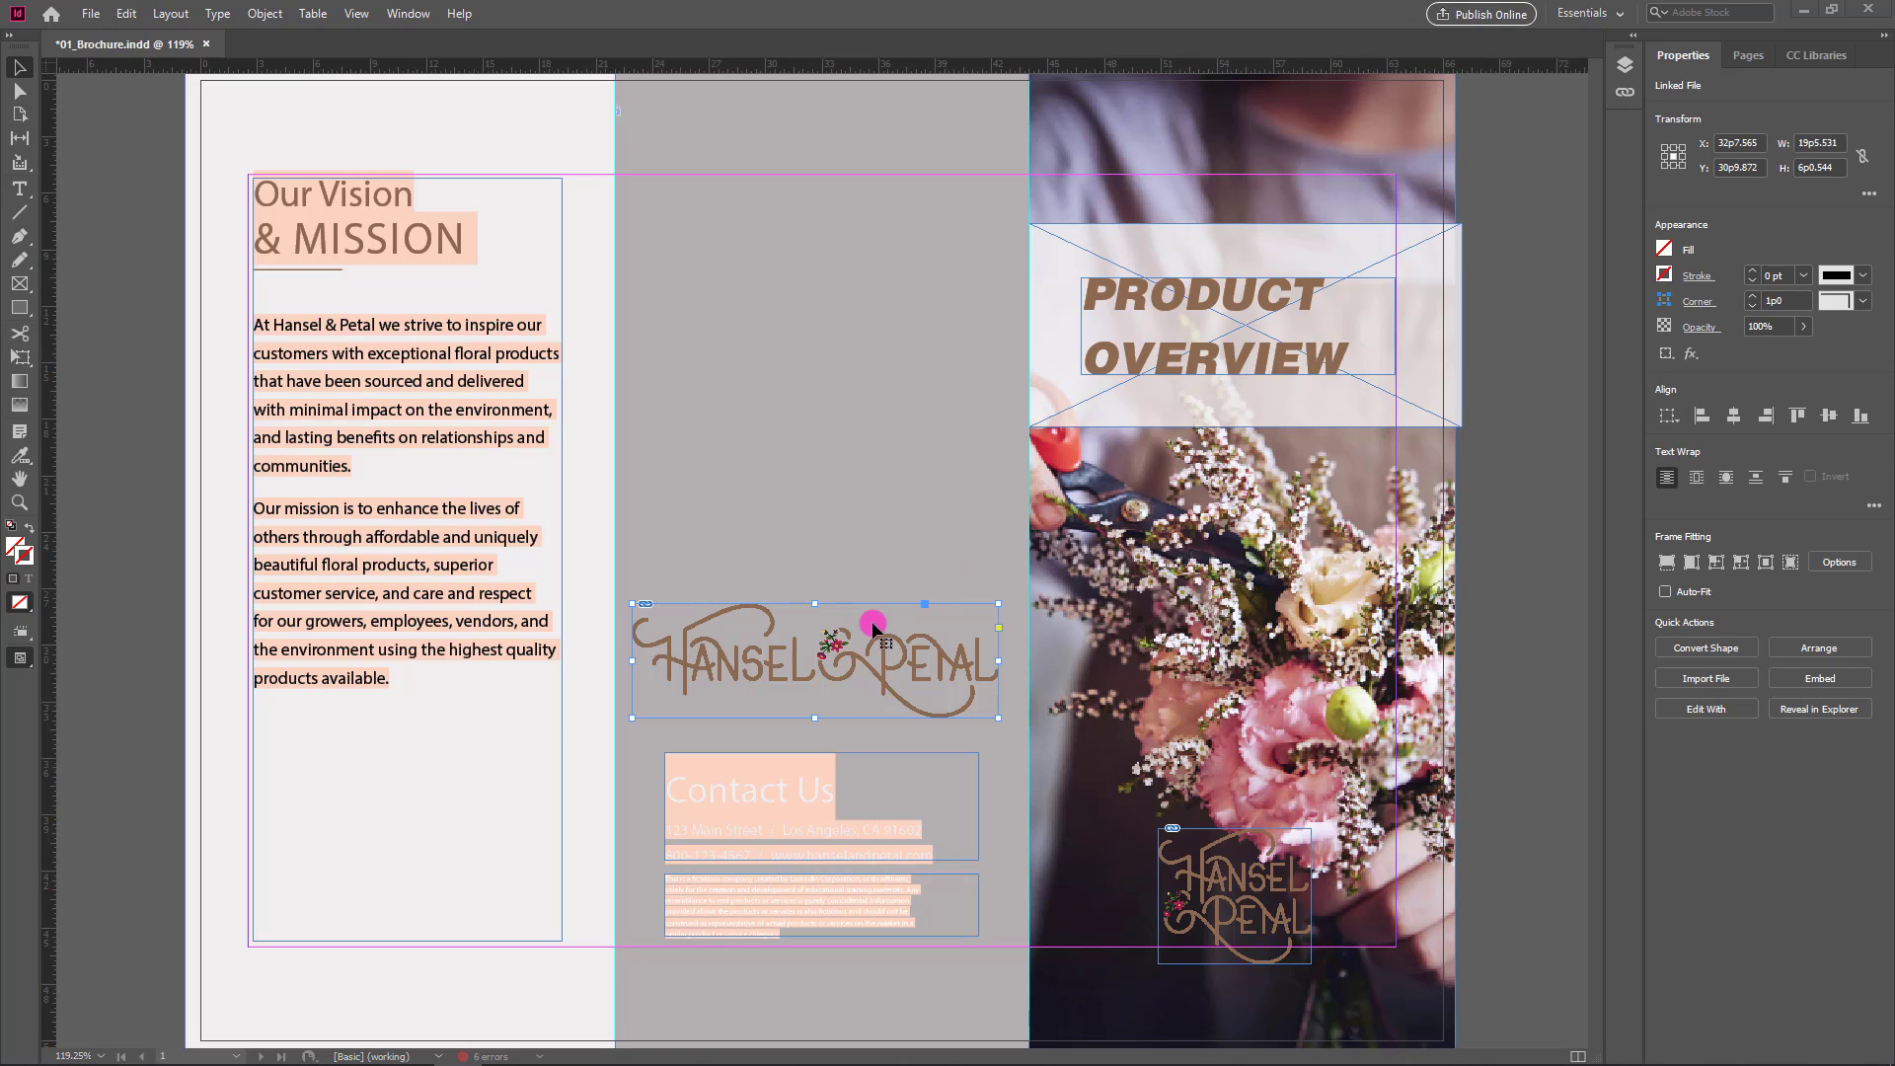
drag(872, 604, 877, 361)
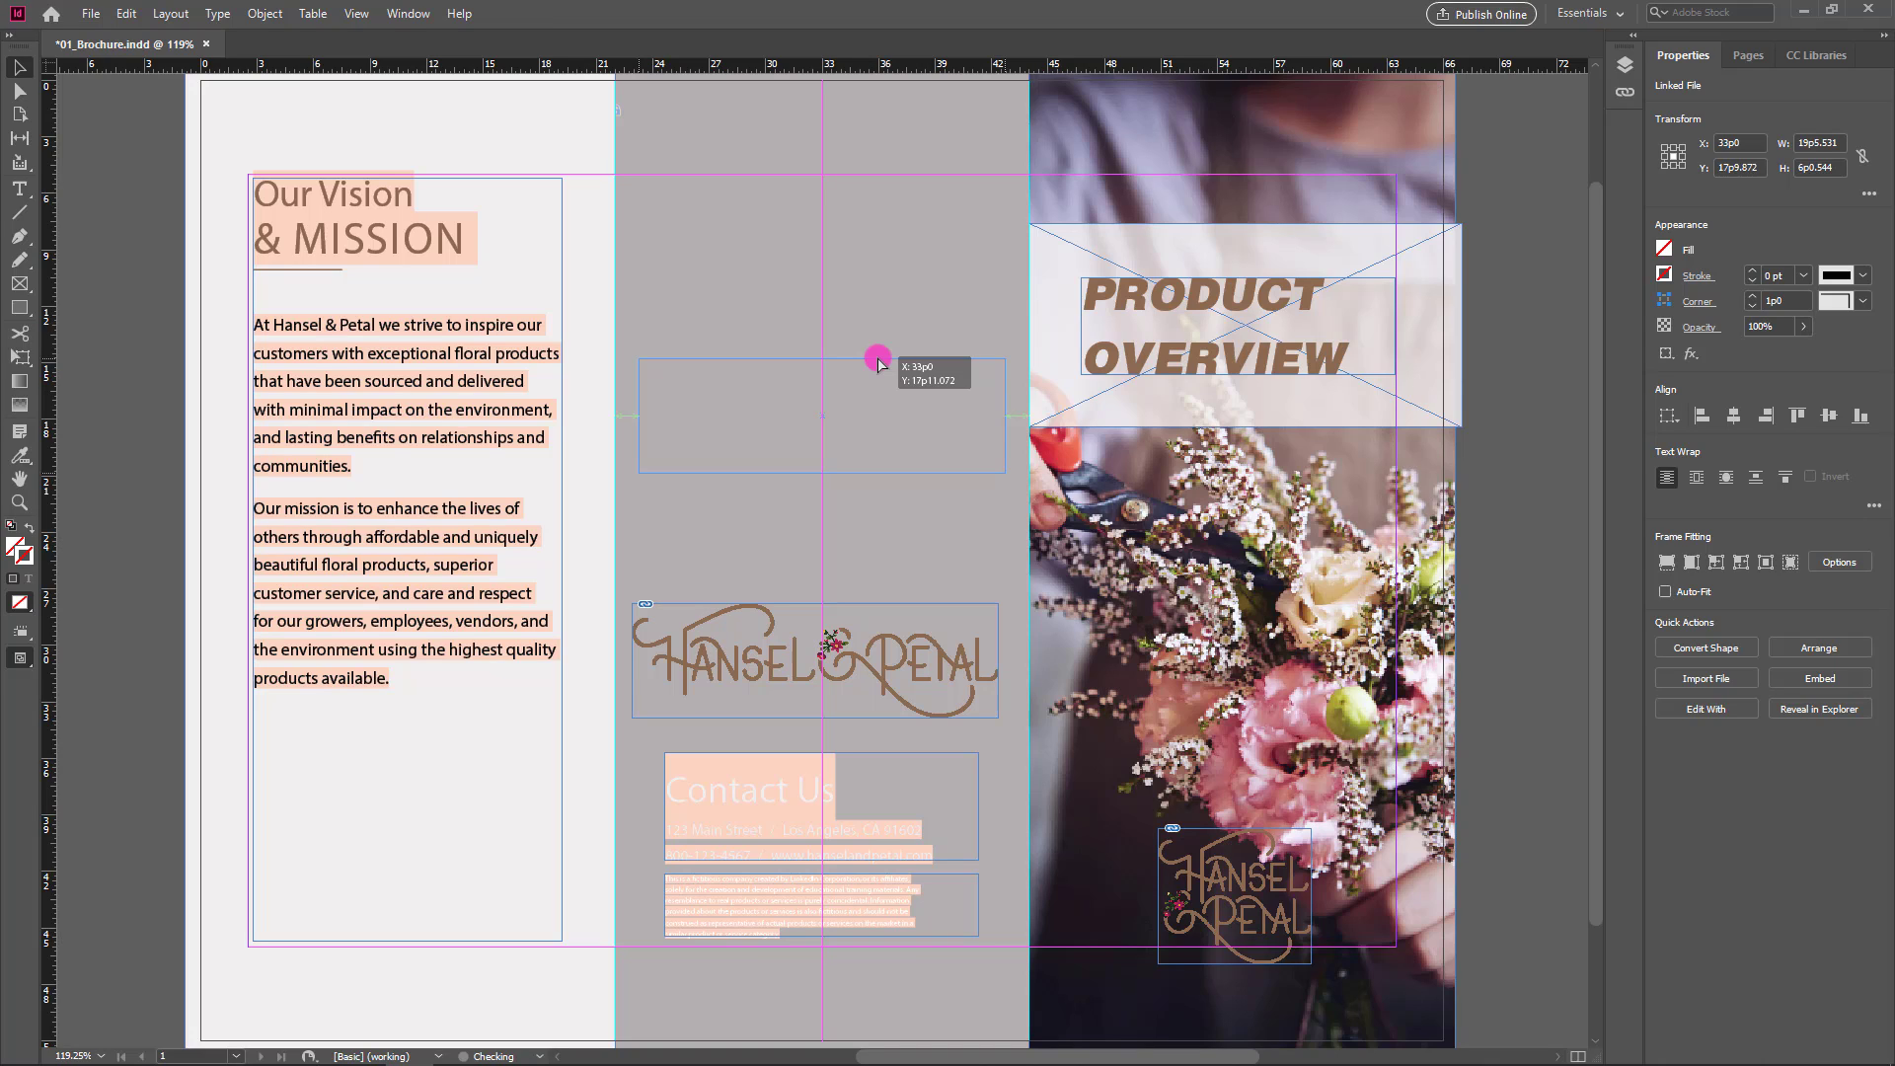
drag(878, 363, 878, 363)
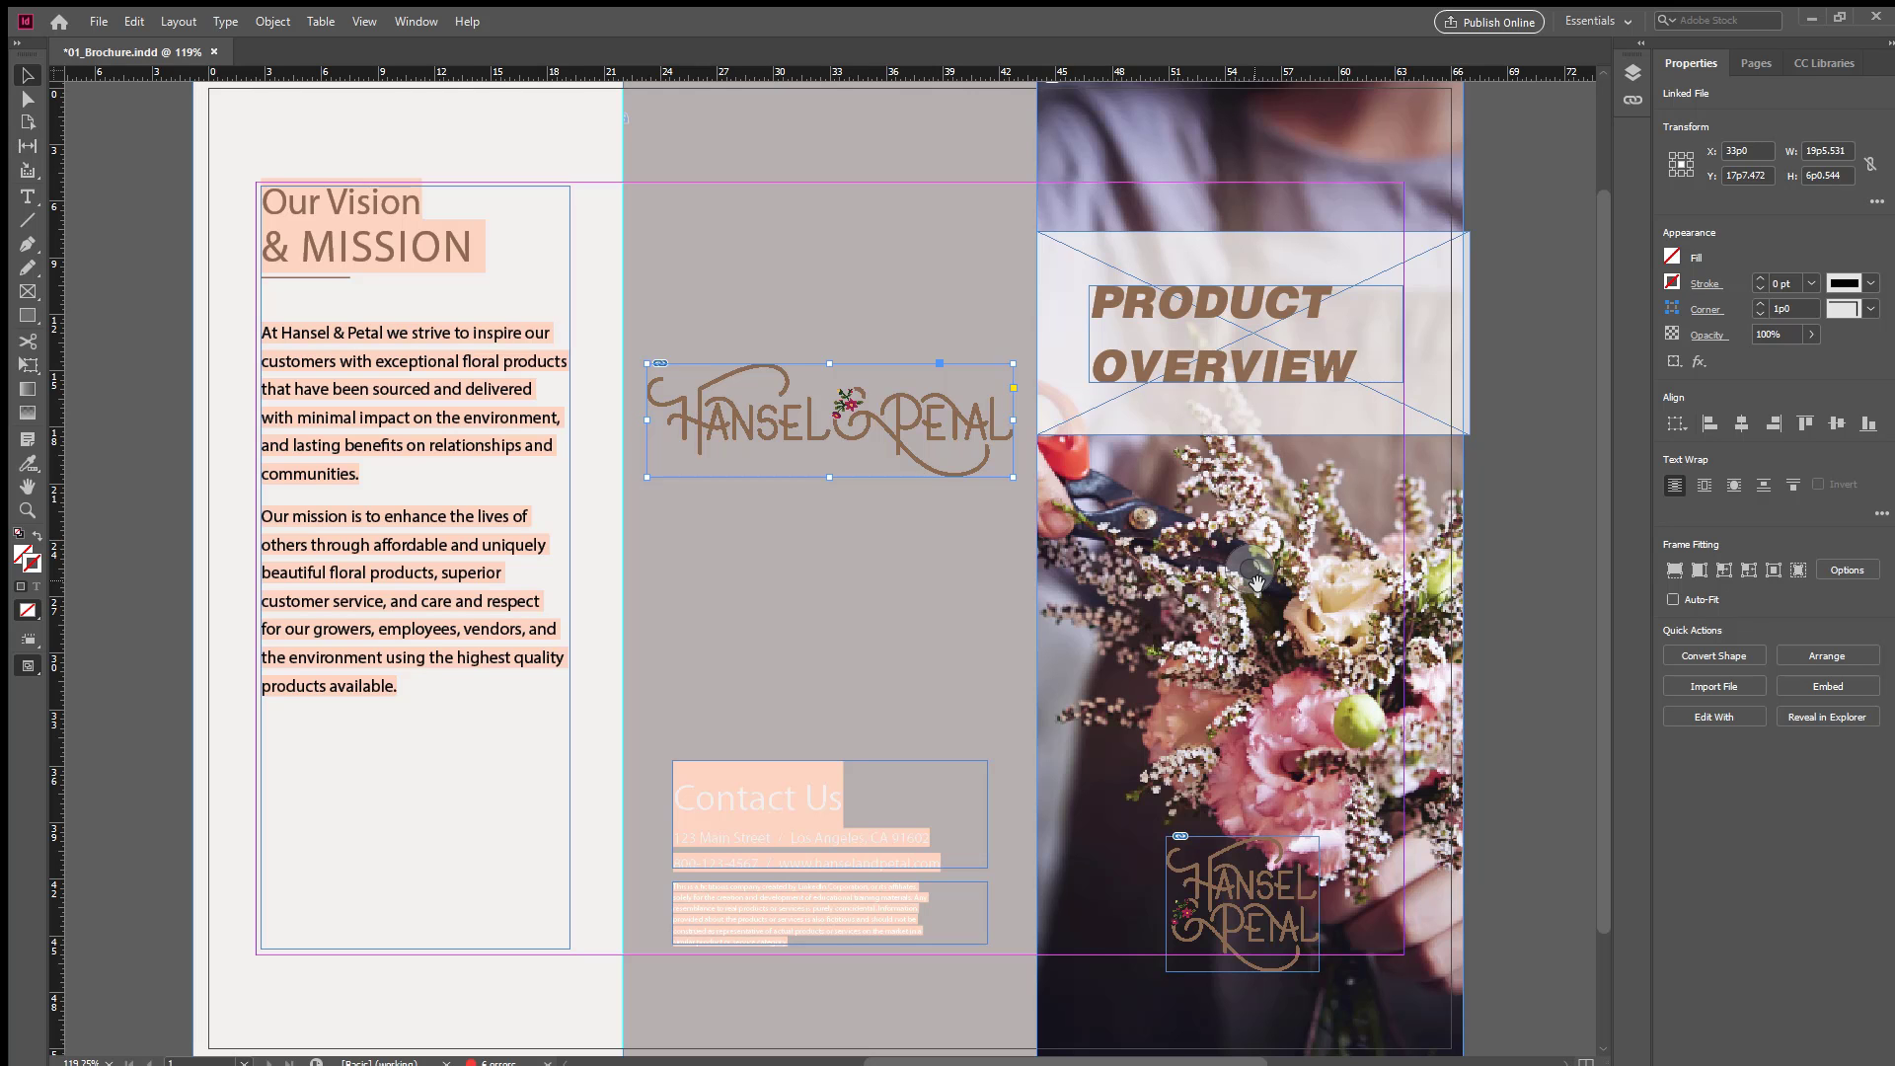
- Try shifting the bouquet photo sideways within its frame and undo the change
drag(1257, 582, 999, 577)
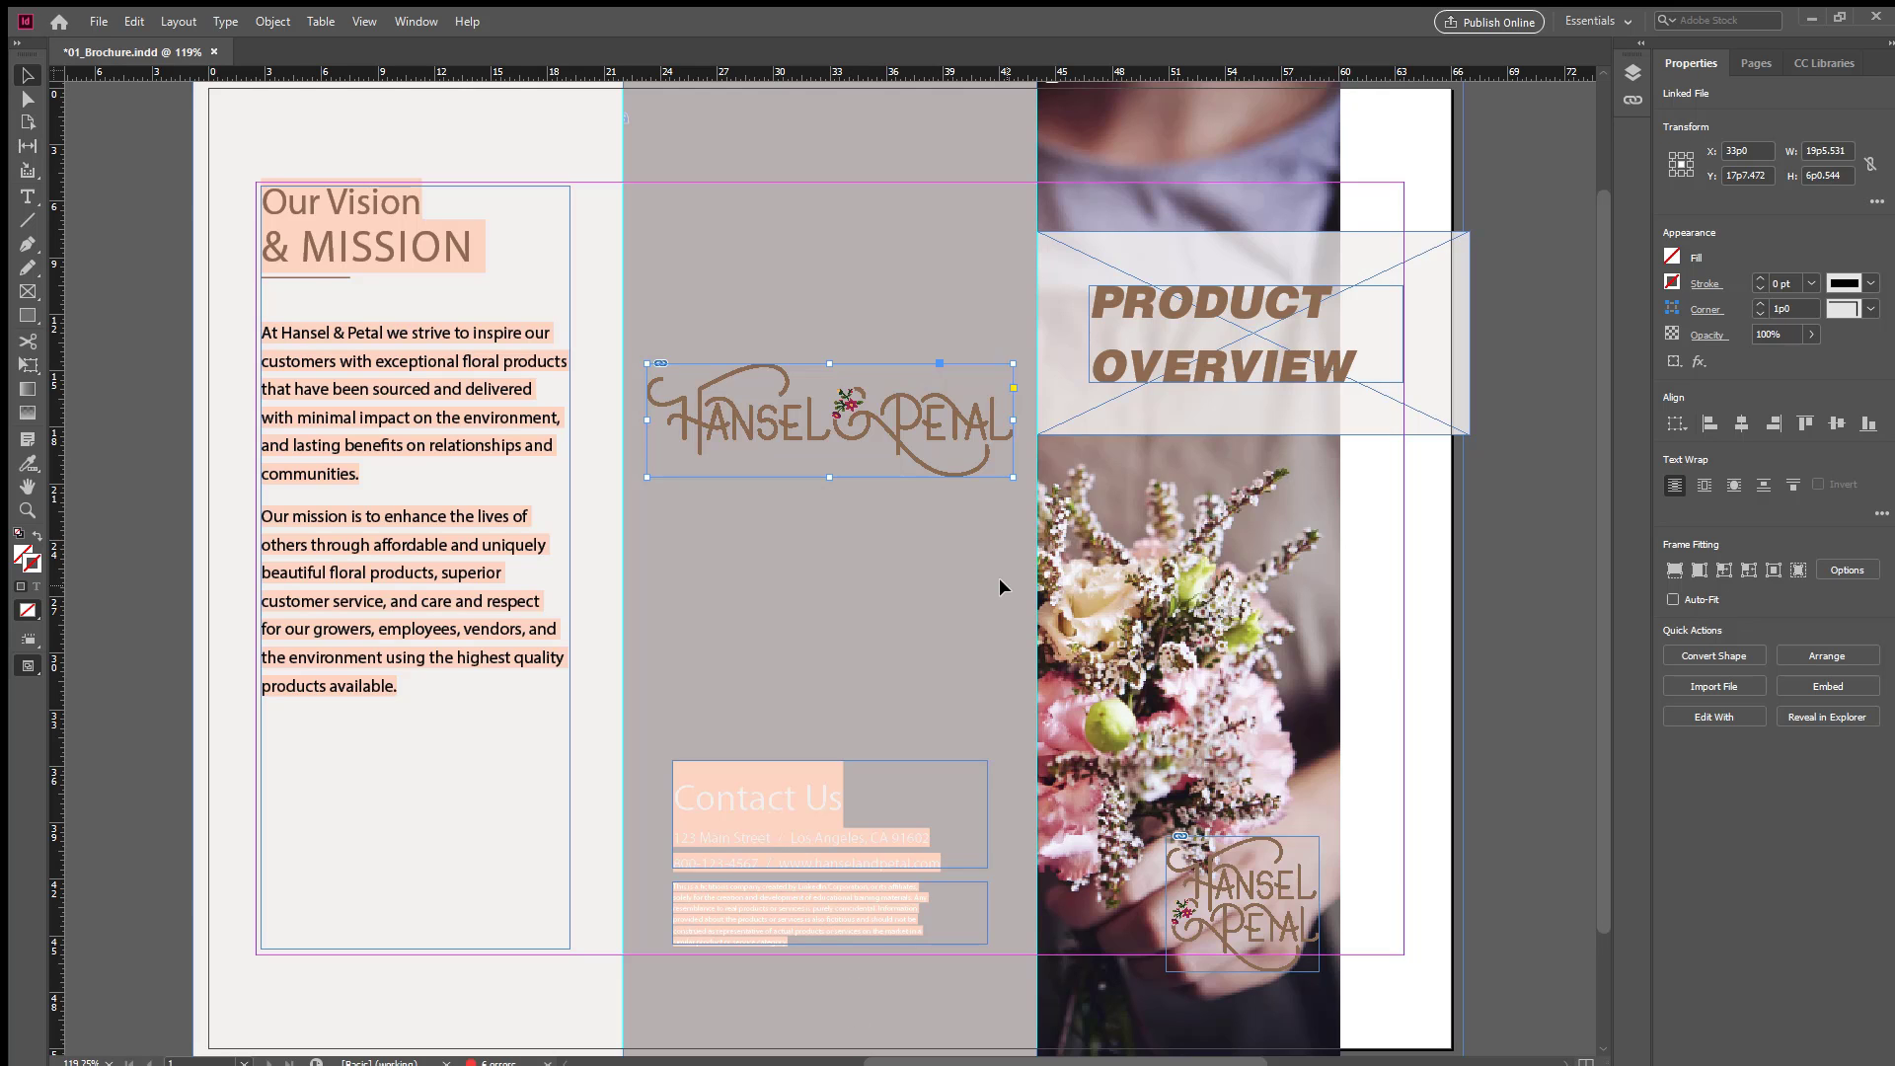
key(ctrl+z)
key(ctrl+z)
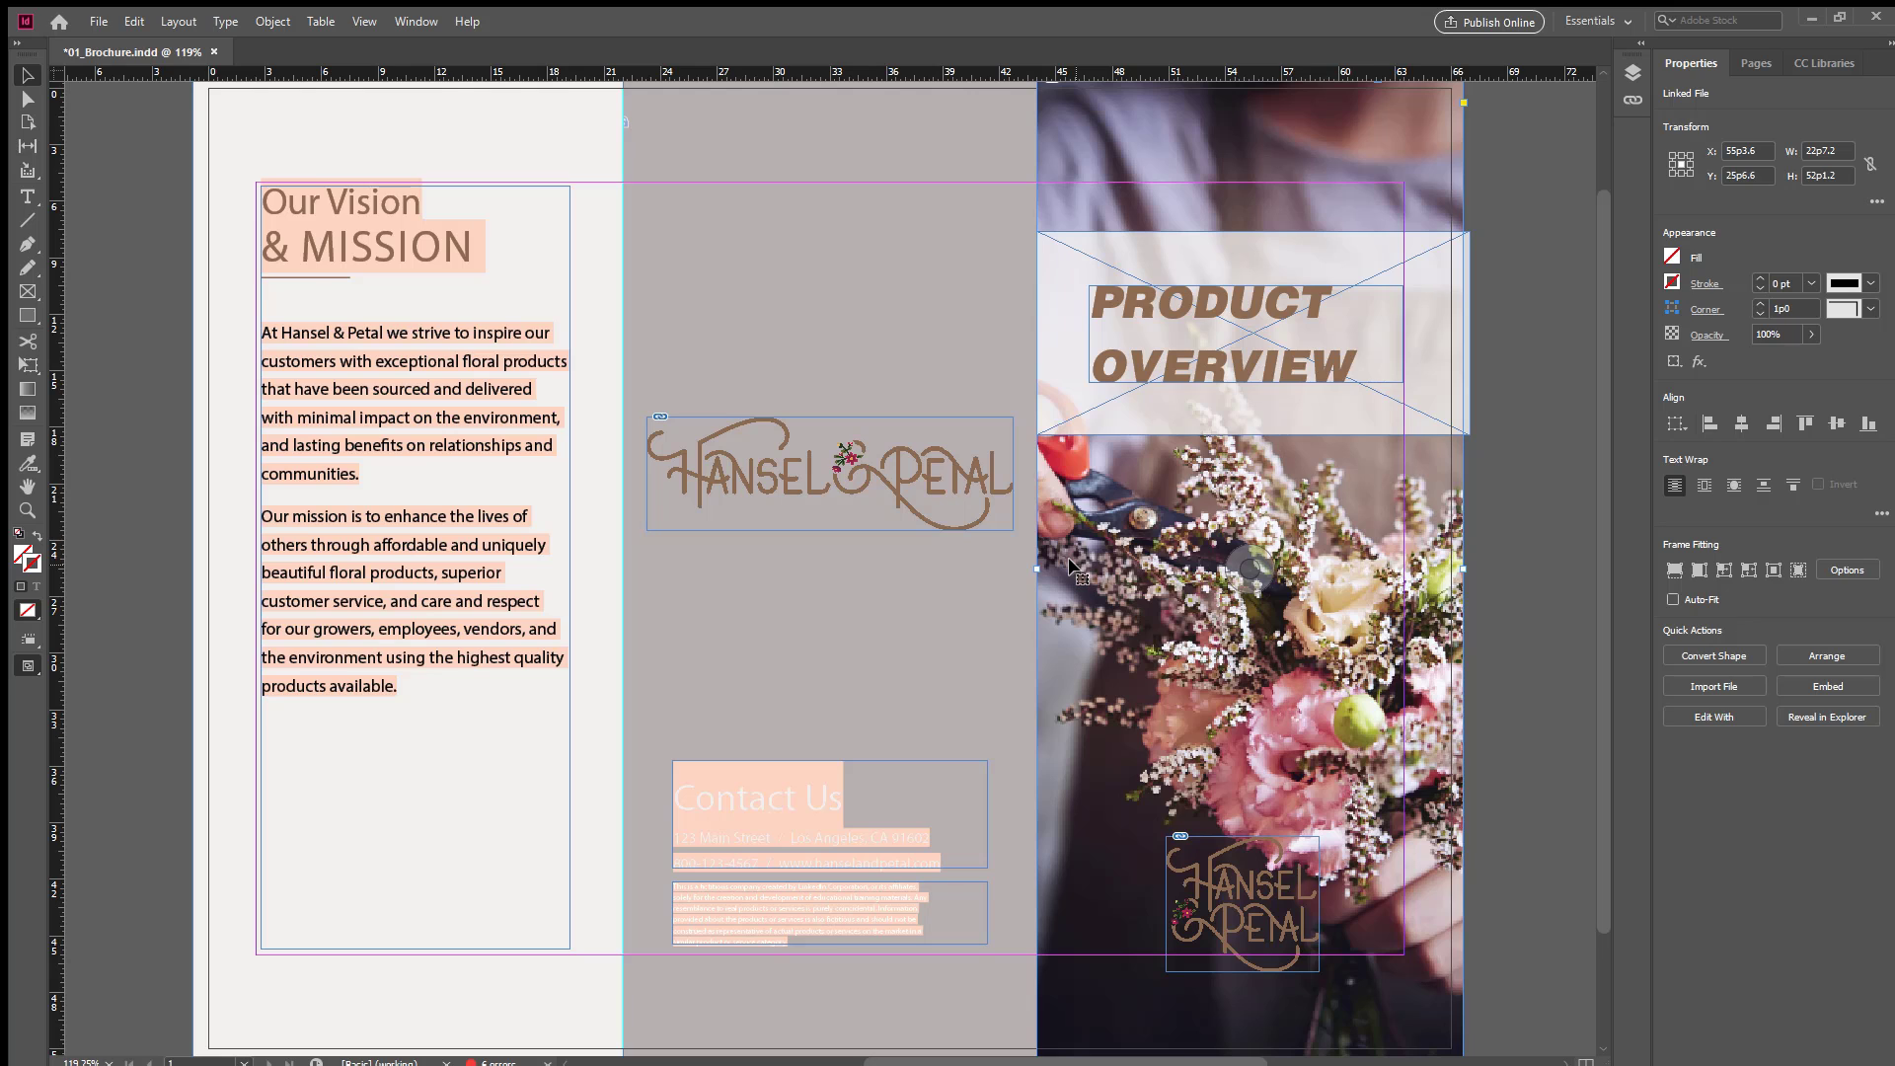
drag(1071, 565, 930, 589)
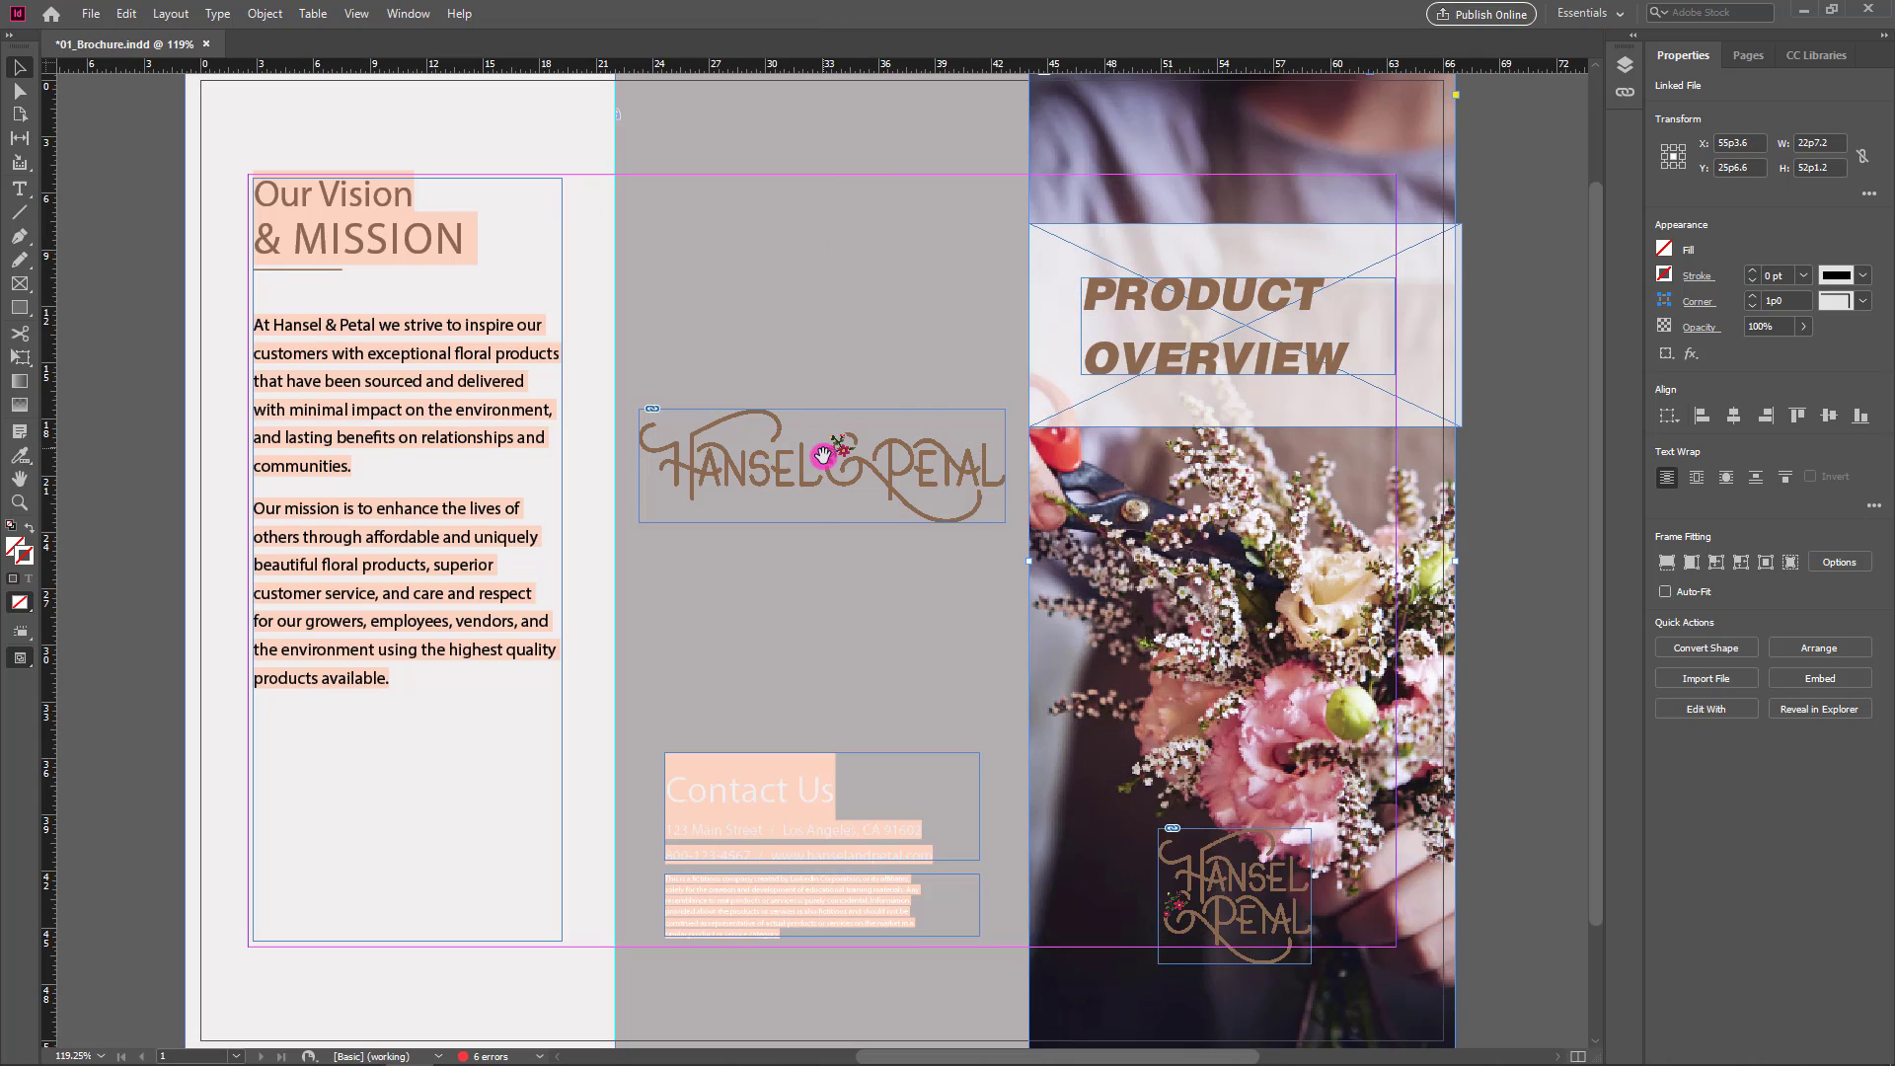
- Move the middle section's logo over the second mission paragraph and crop its frame to about 12p6 wide by 3p4 high
click(915, 412)
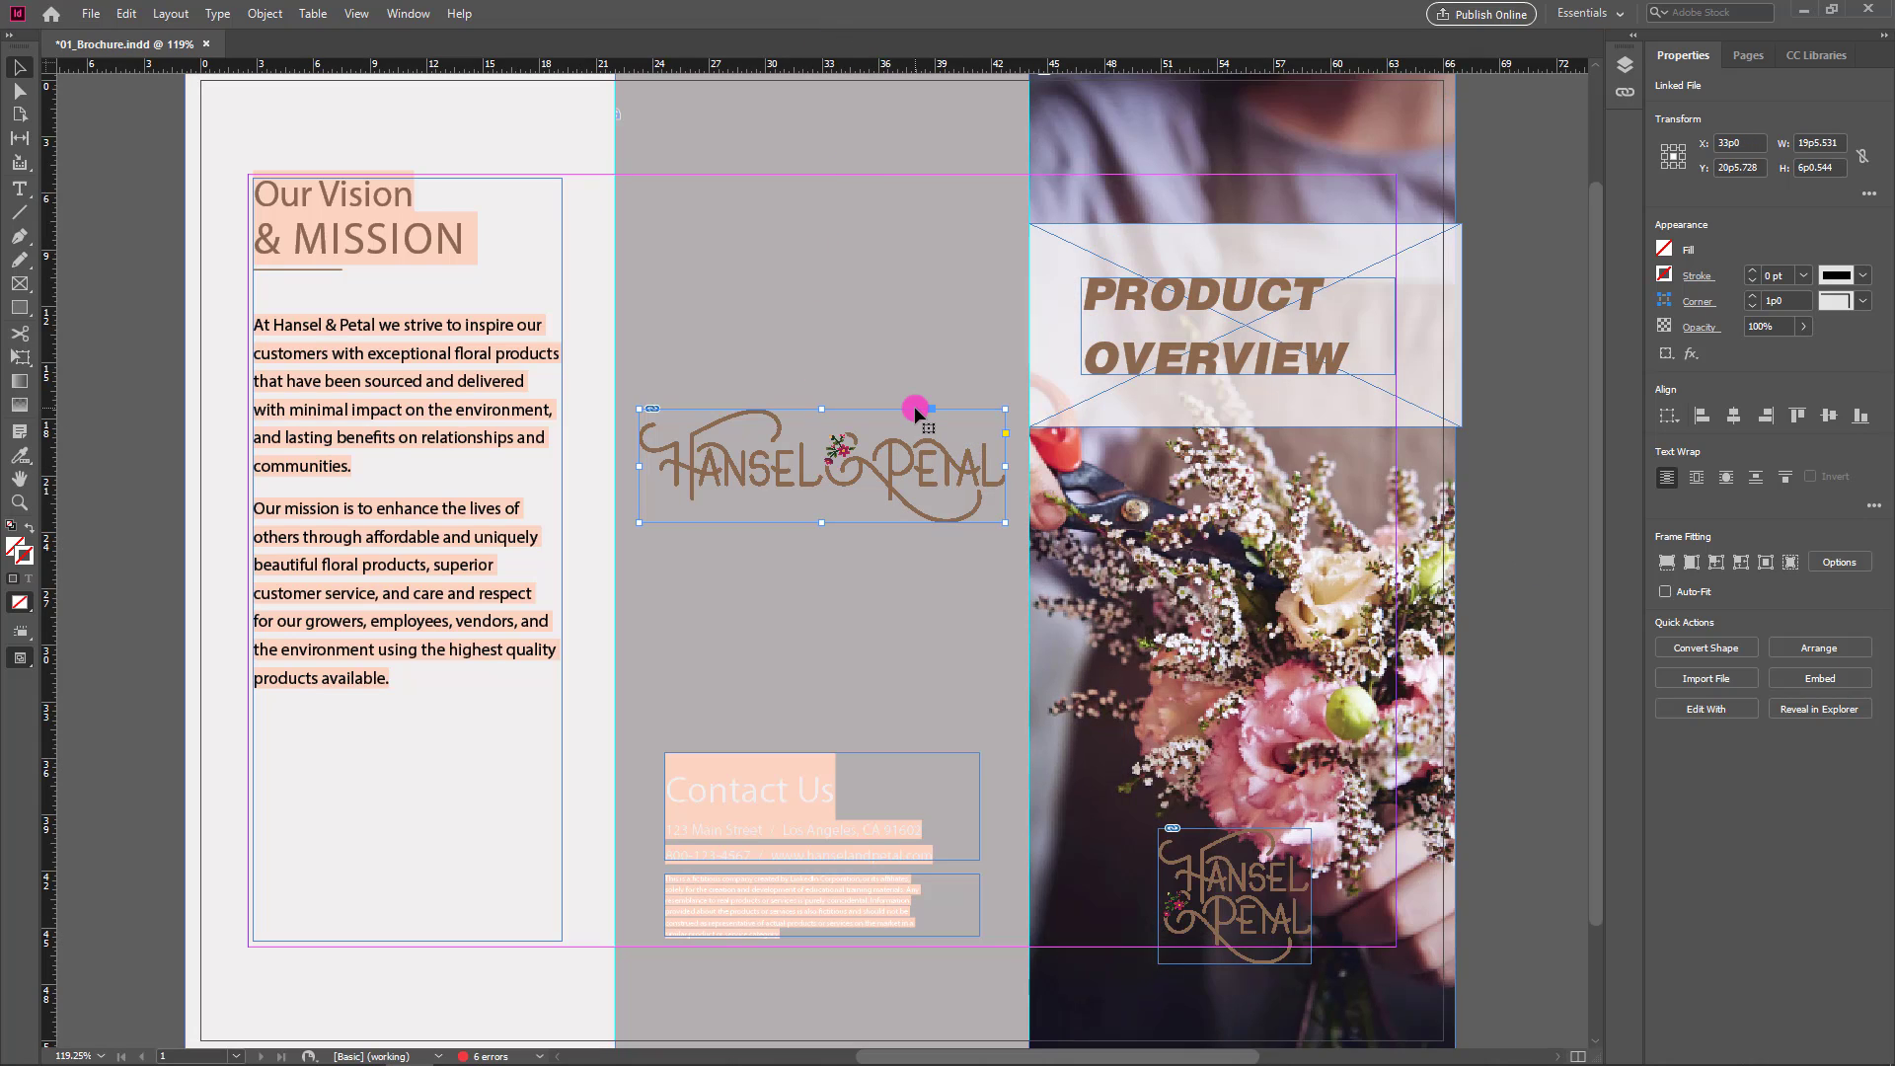
drag(916, 413, 636, 538)
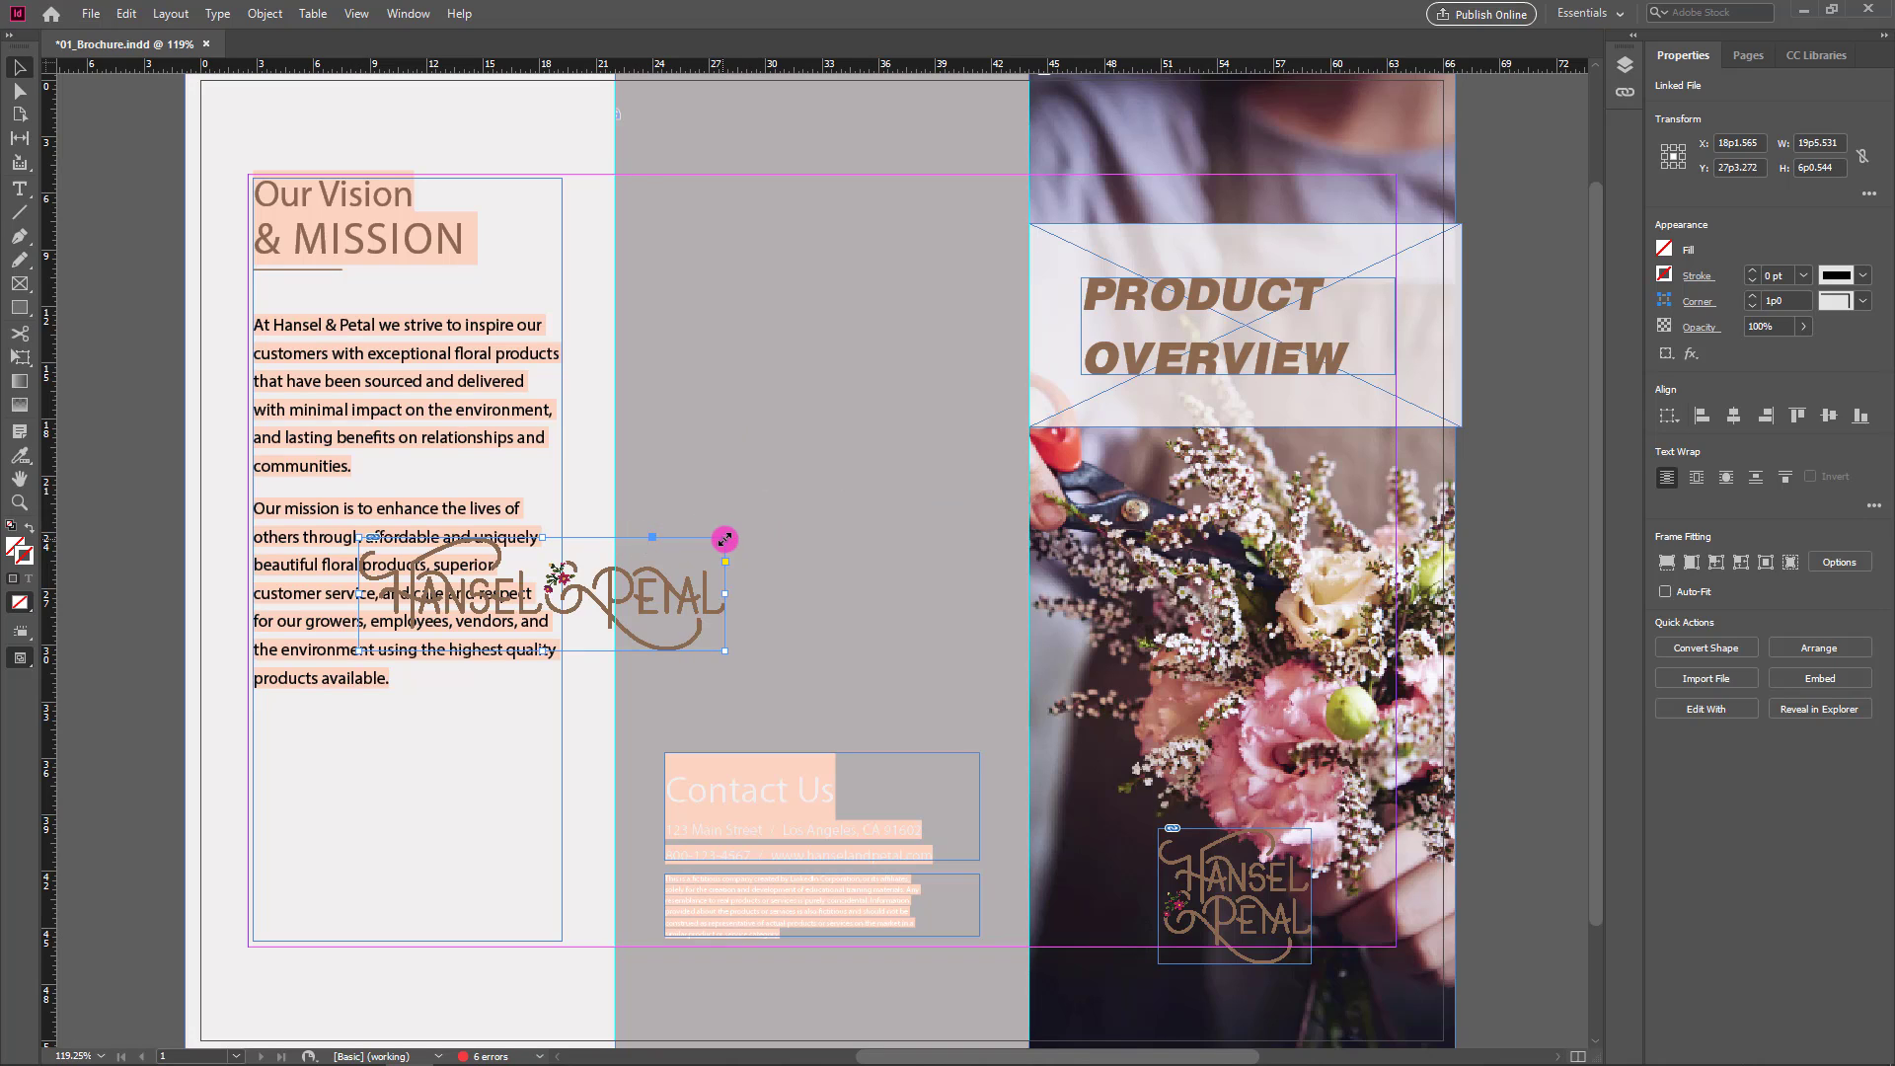
drag(724, 539, 595, 592)
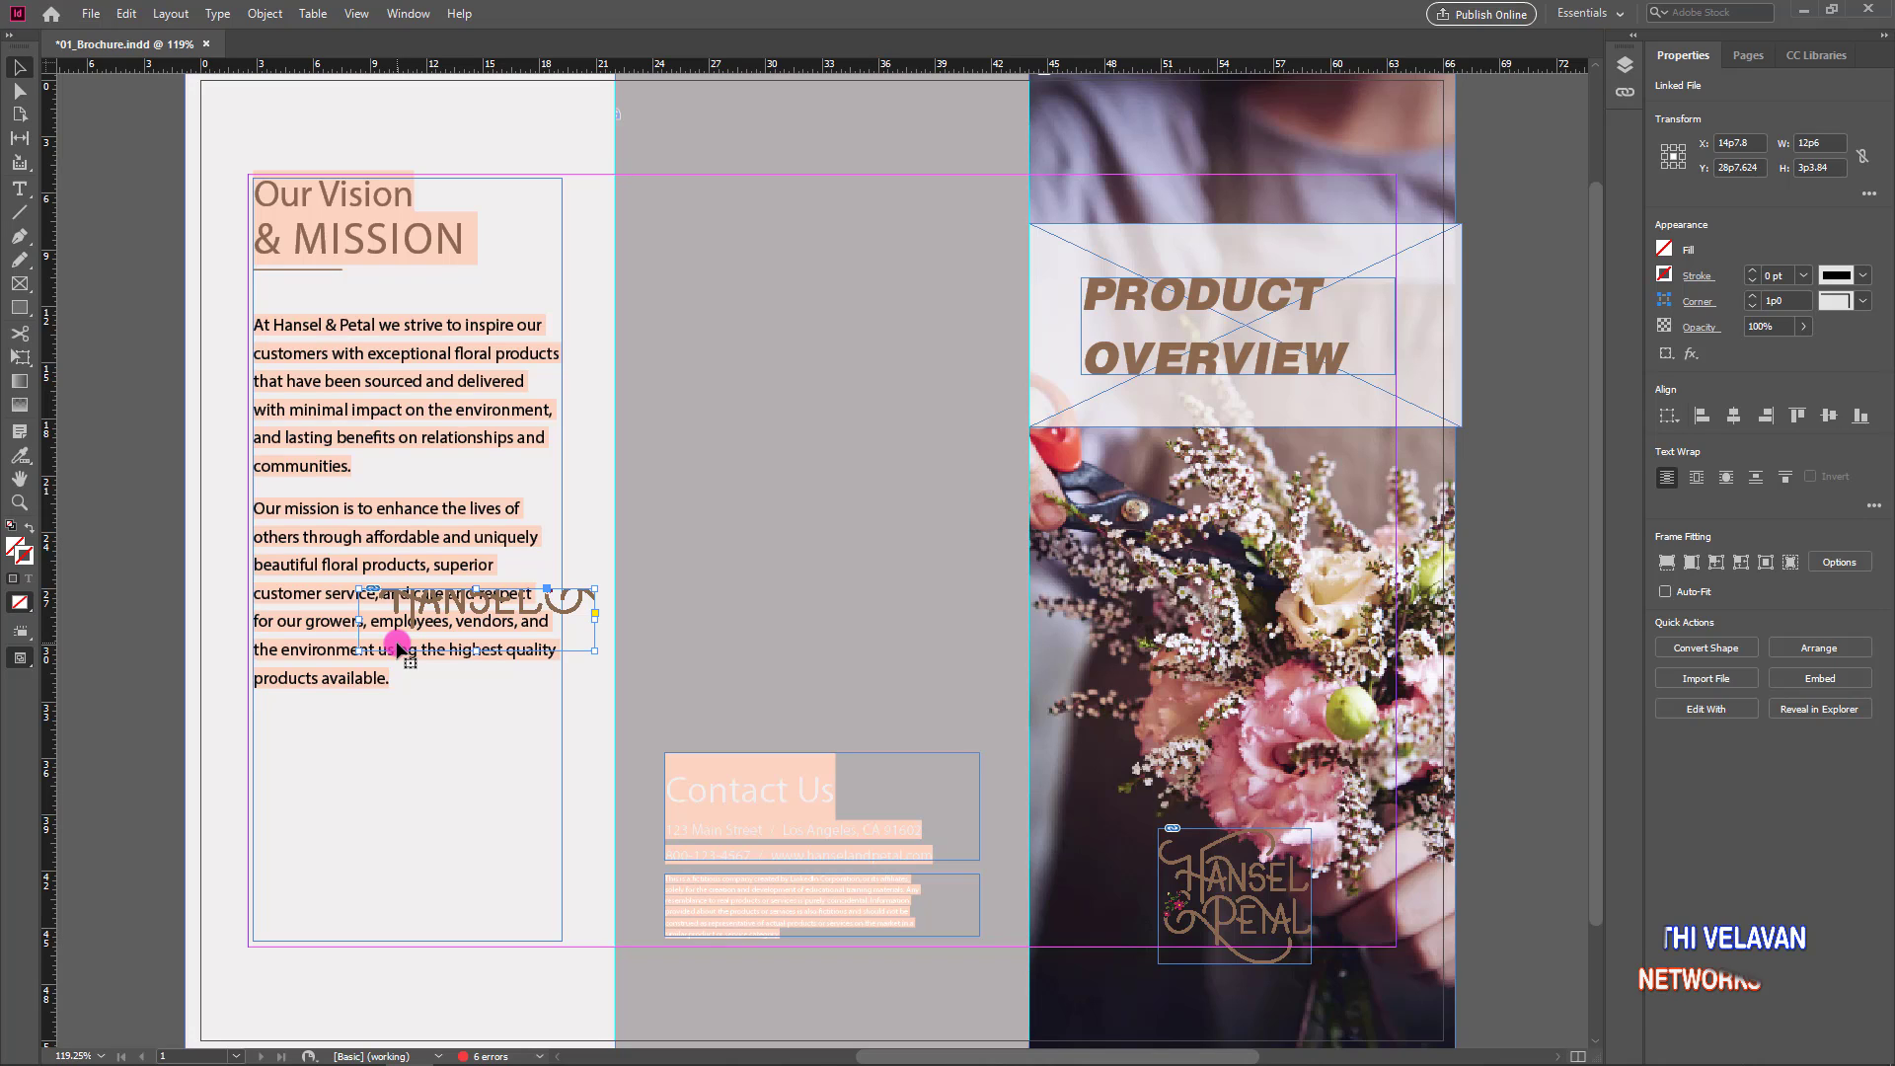
- Scale the cropped logo inside its frame by filling the frame proportionally and fitting the content proportionally
click(1668, 564)
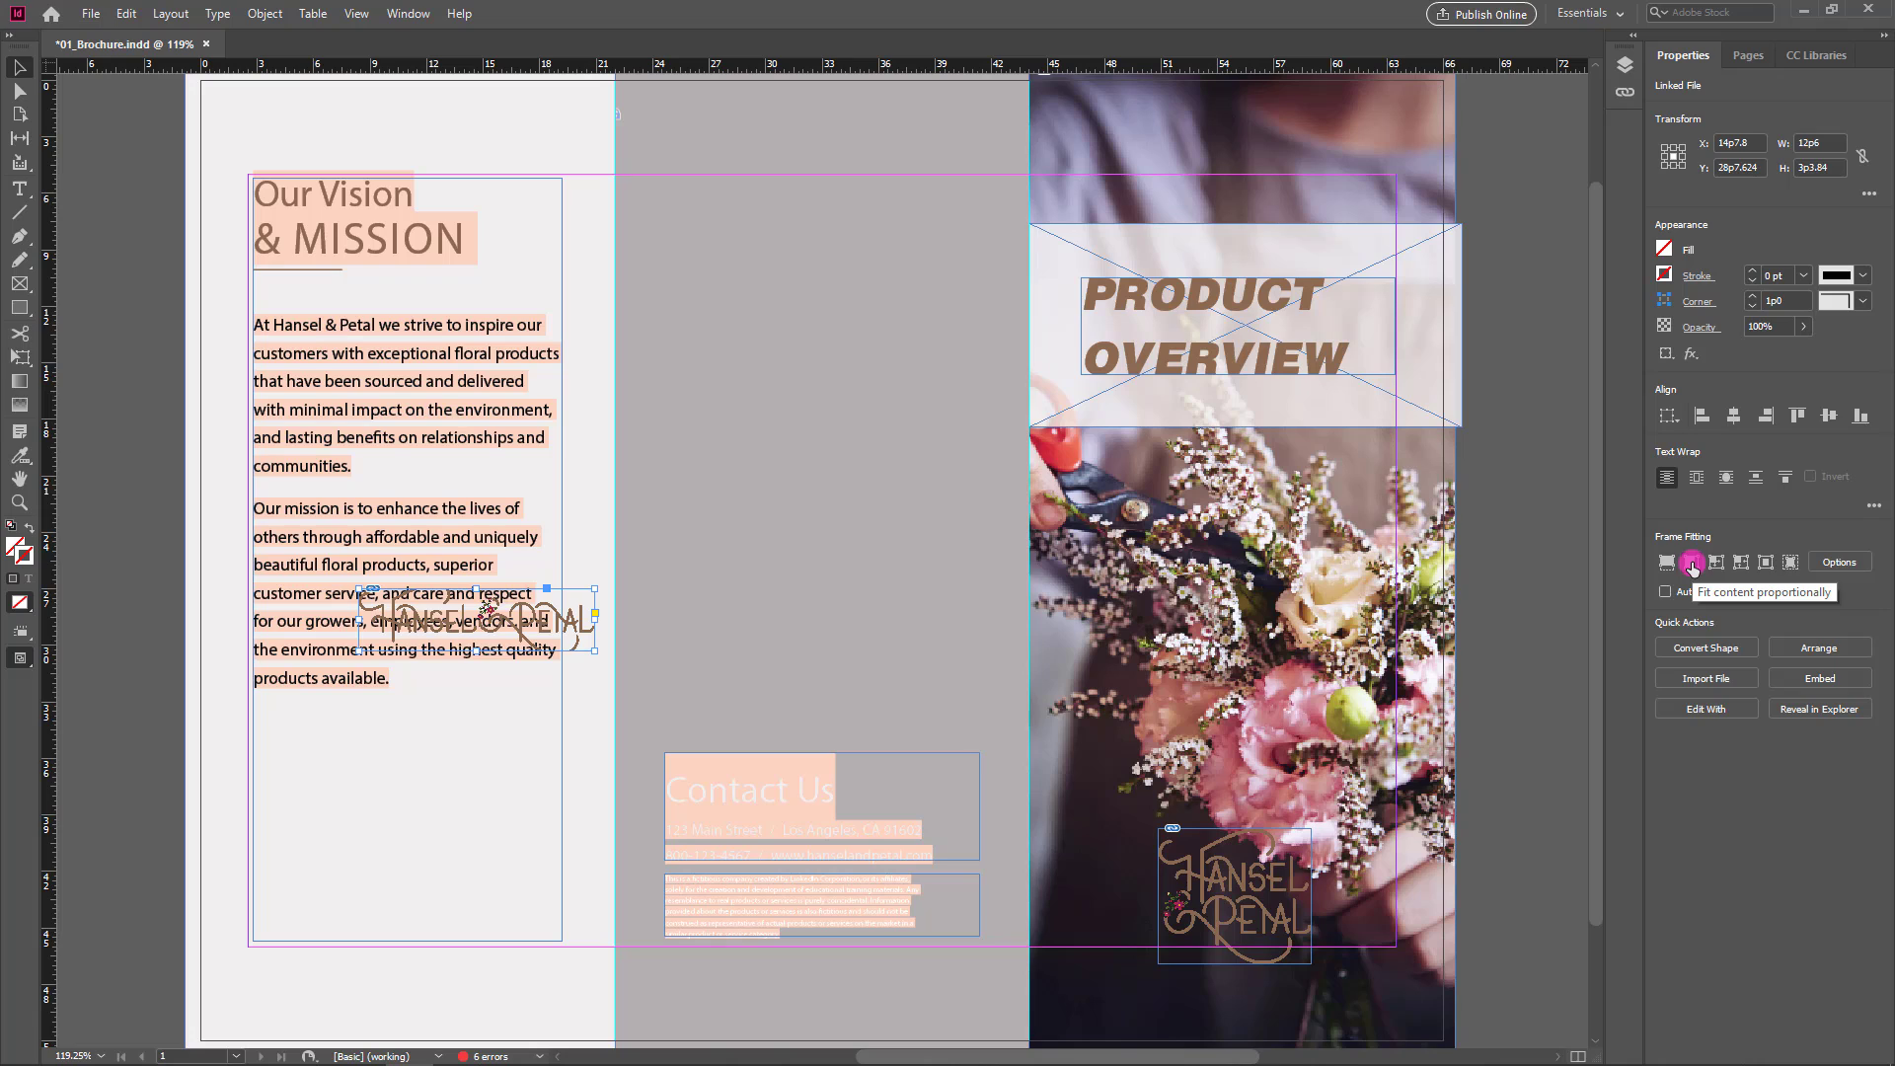
click(1692, 565)
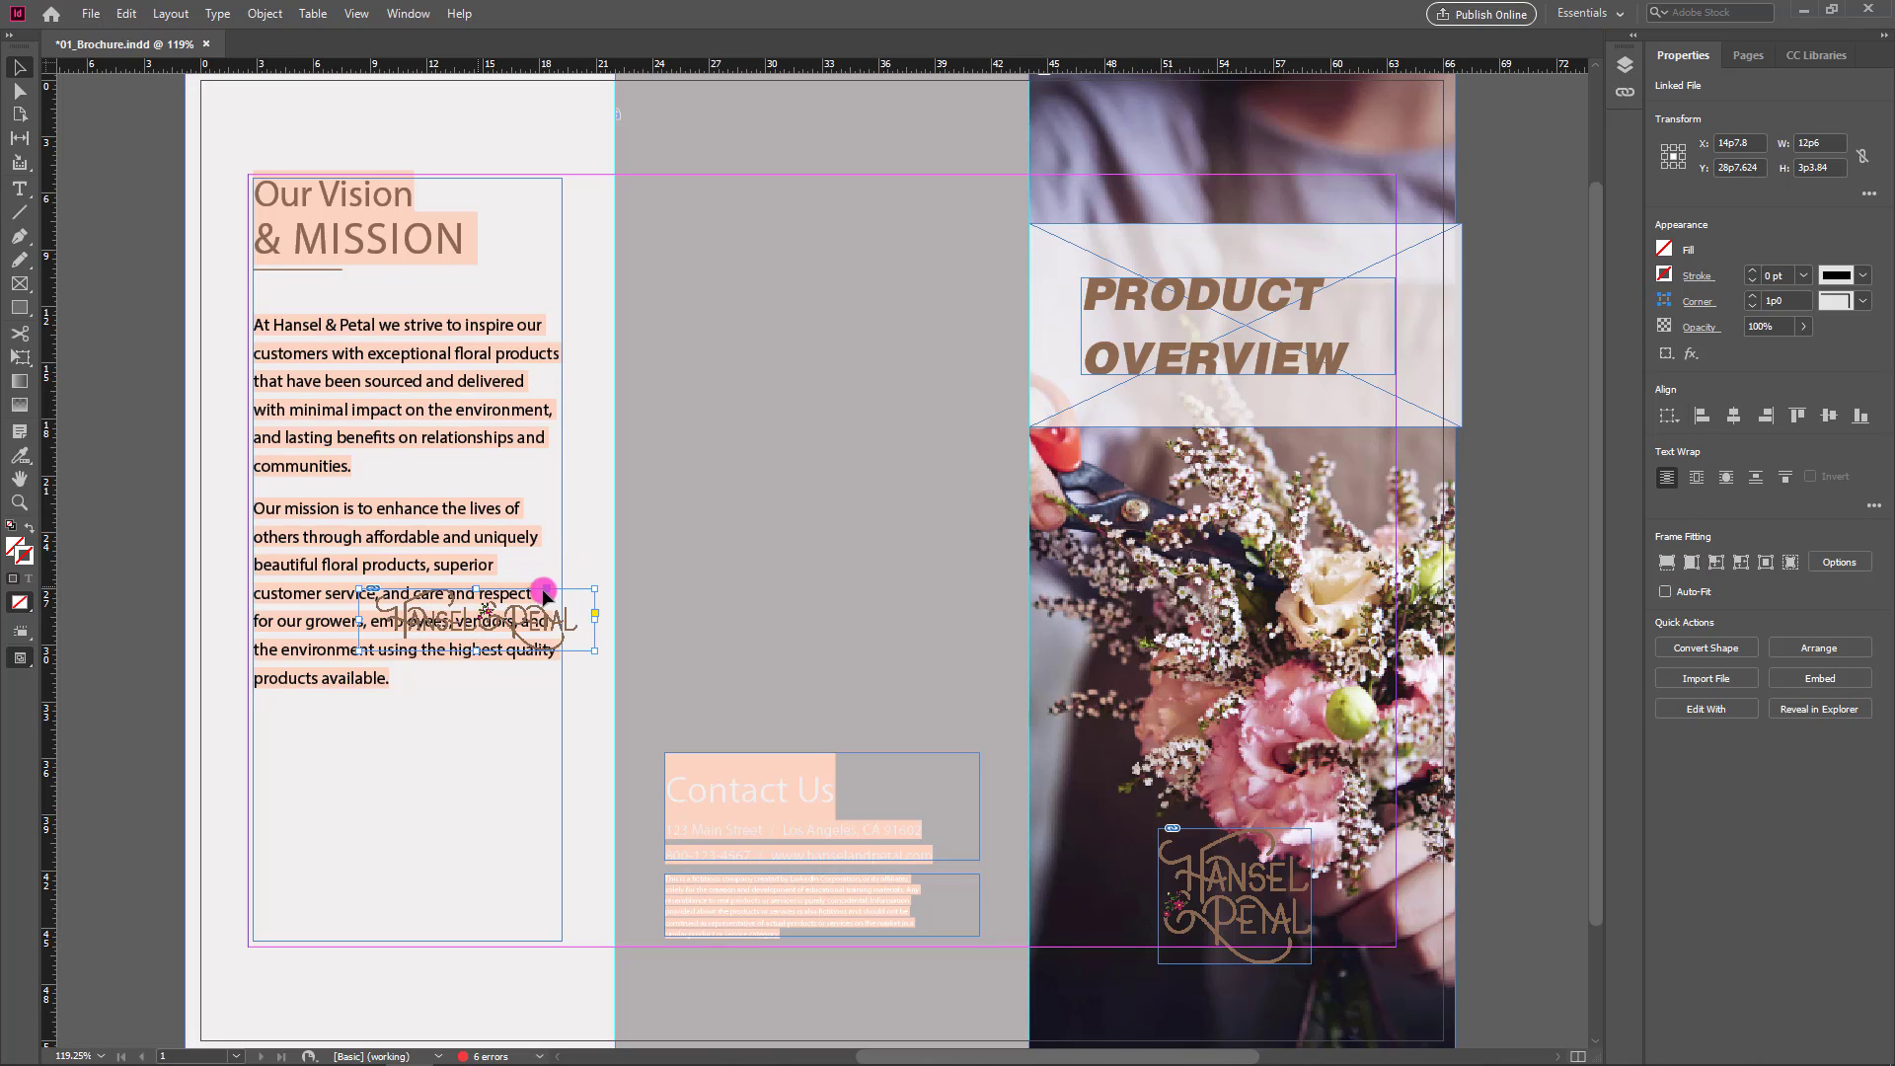
drag(589, 632, 564, 652)
- Wrap the mission text around the logo's bounding box using Text Wrap, and close the Text Wrap panel
click(399, 16)
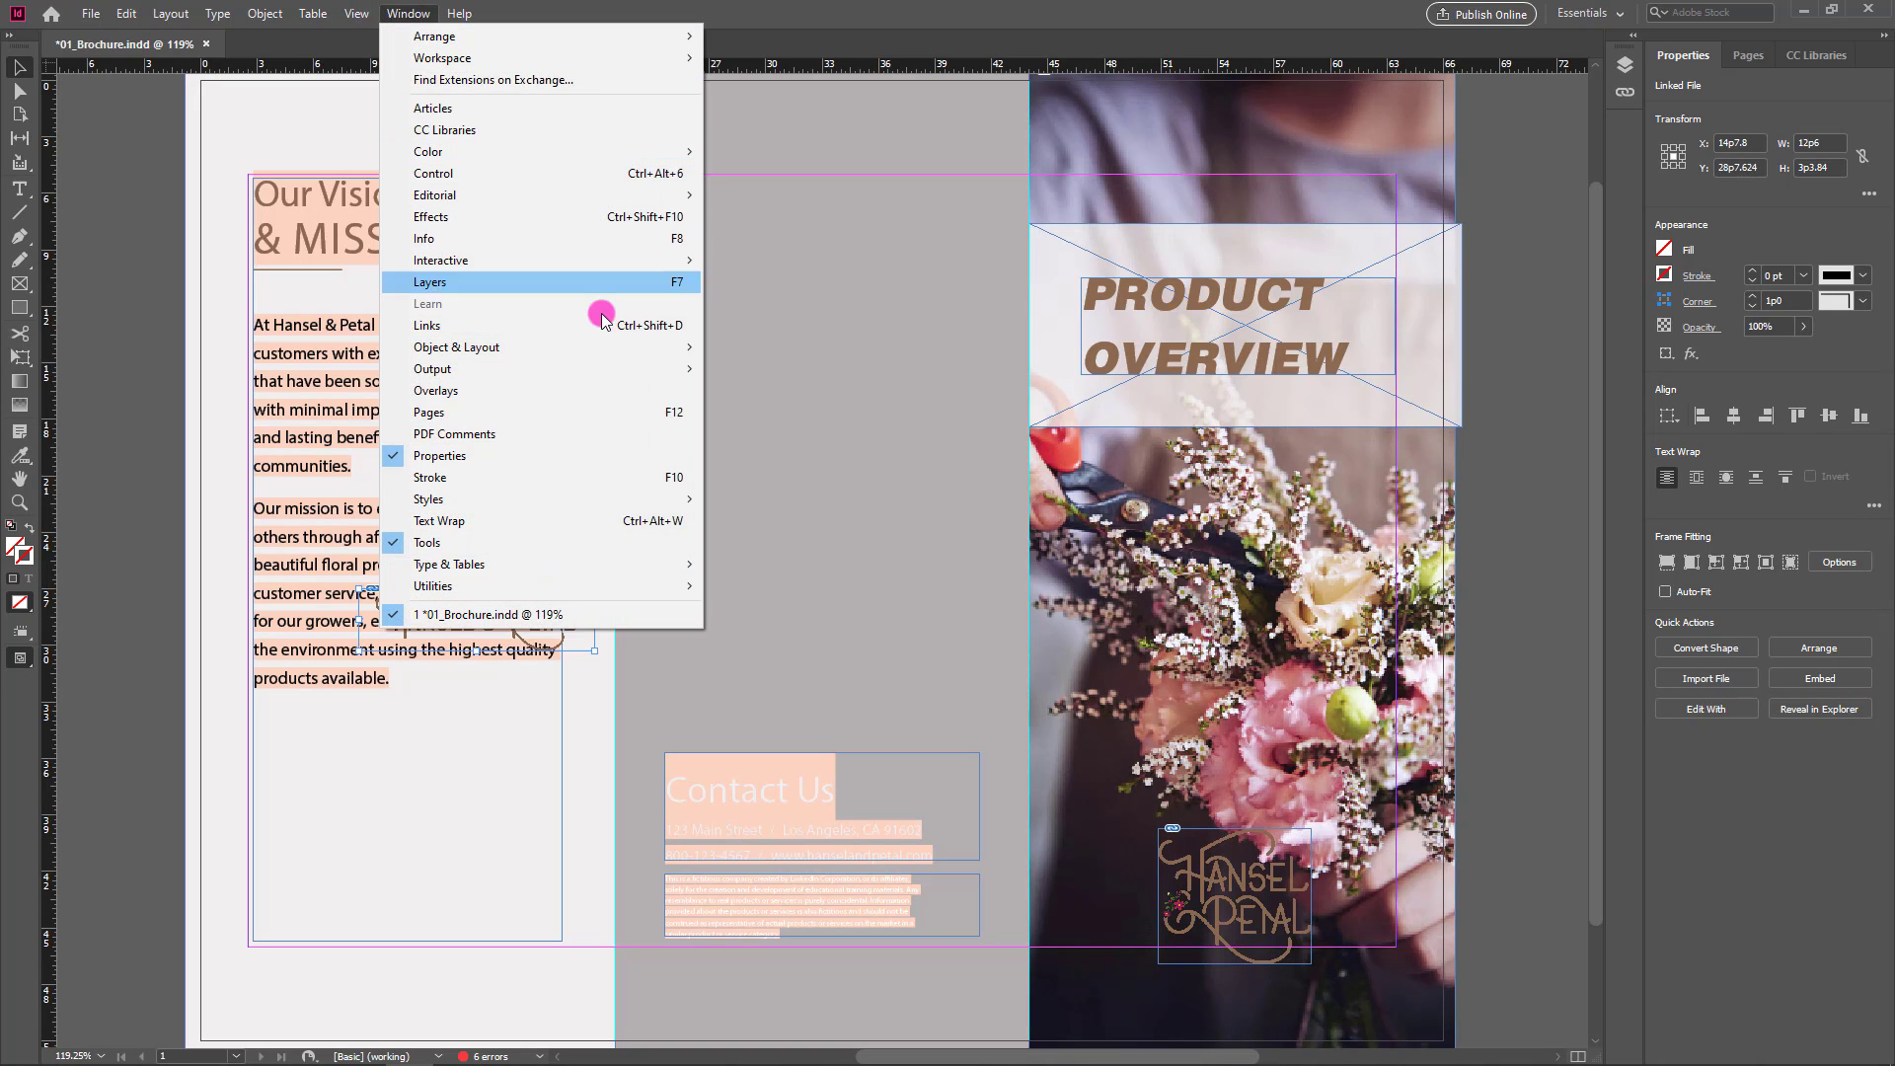
click(530, 521)
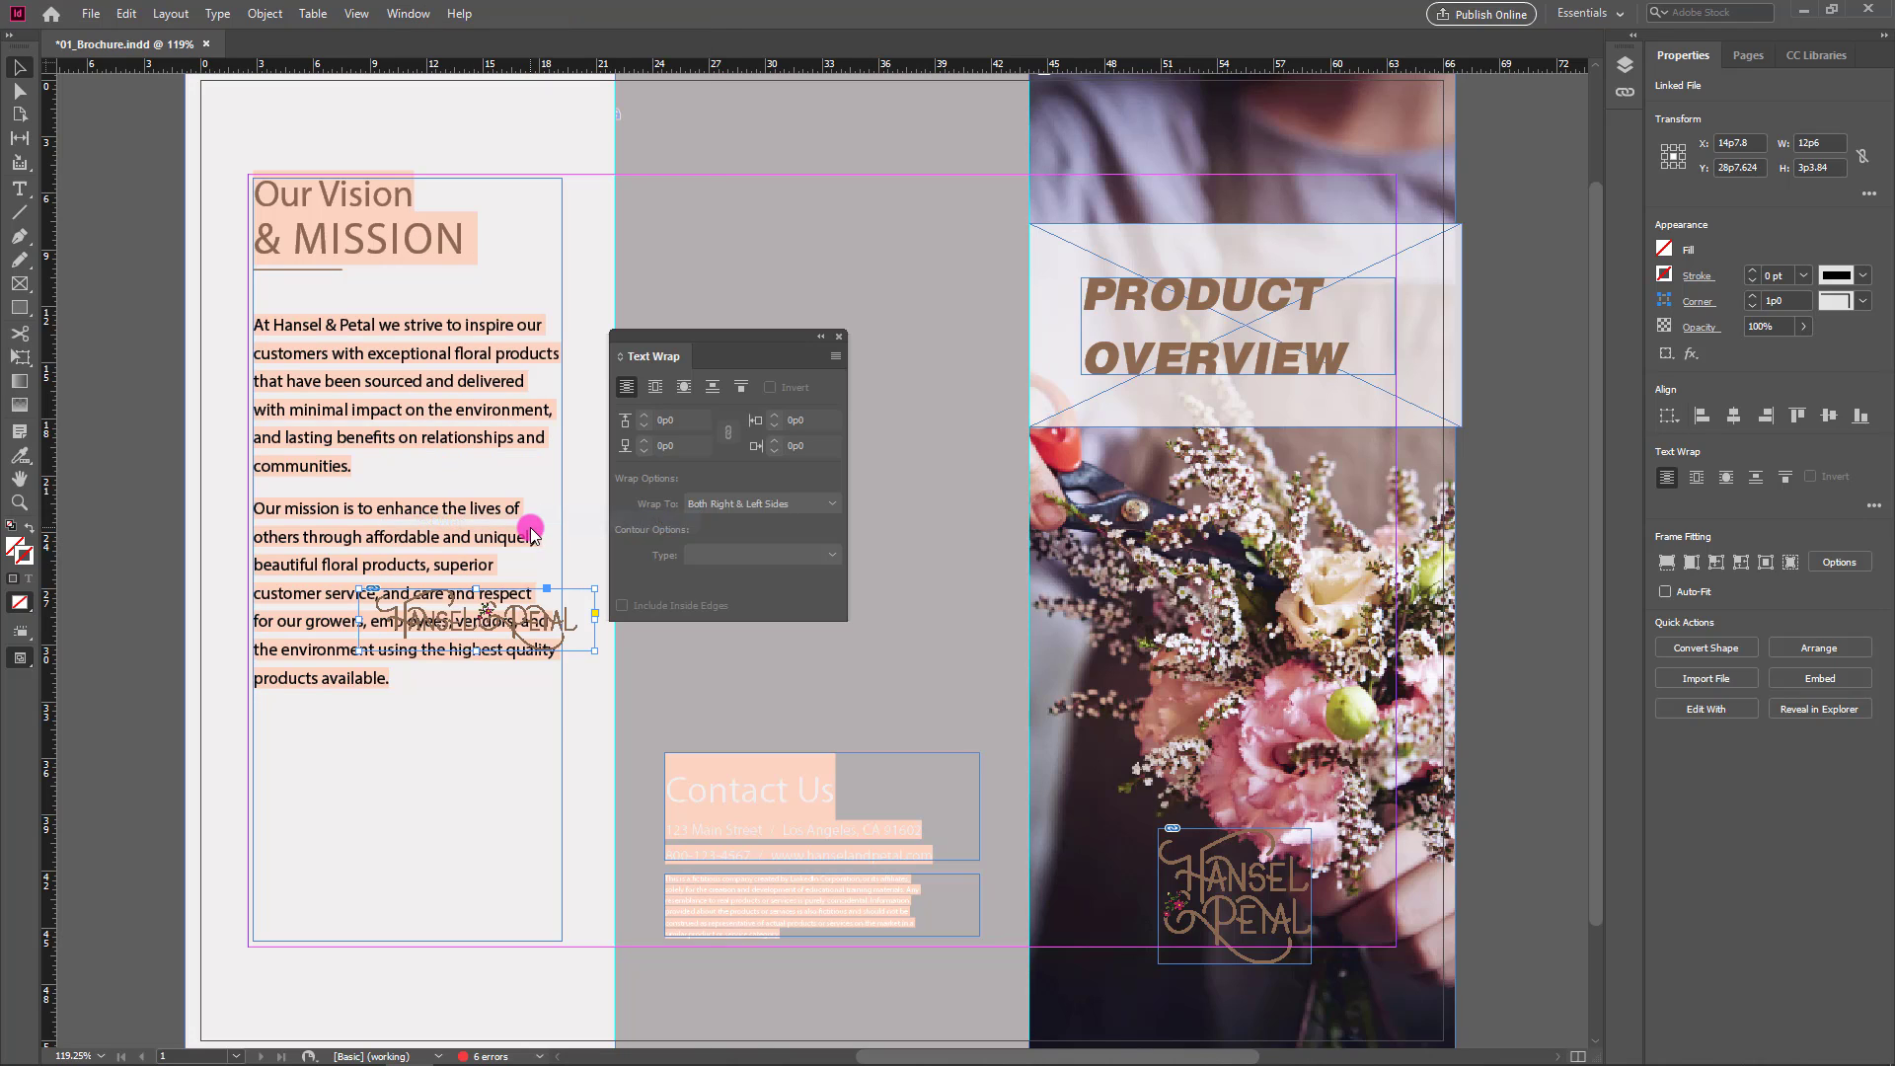
drag(630, 346, 693, 286)
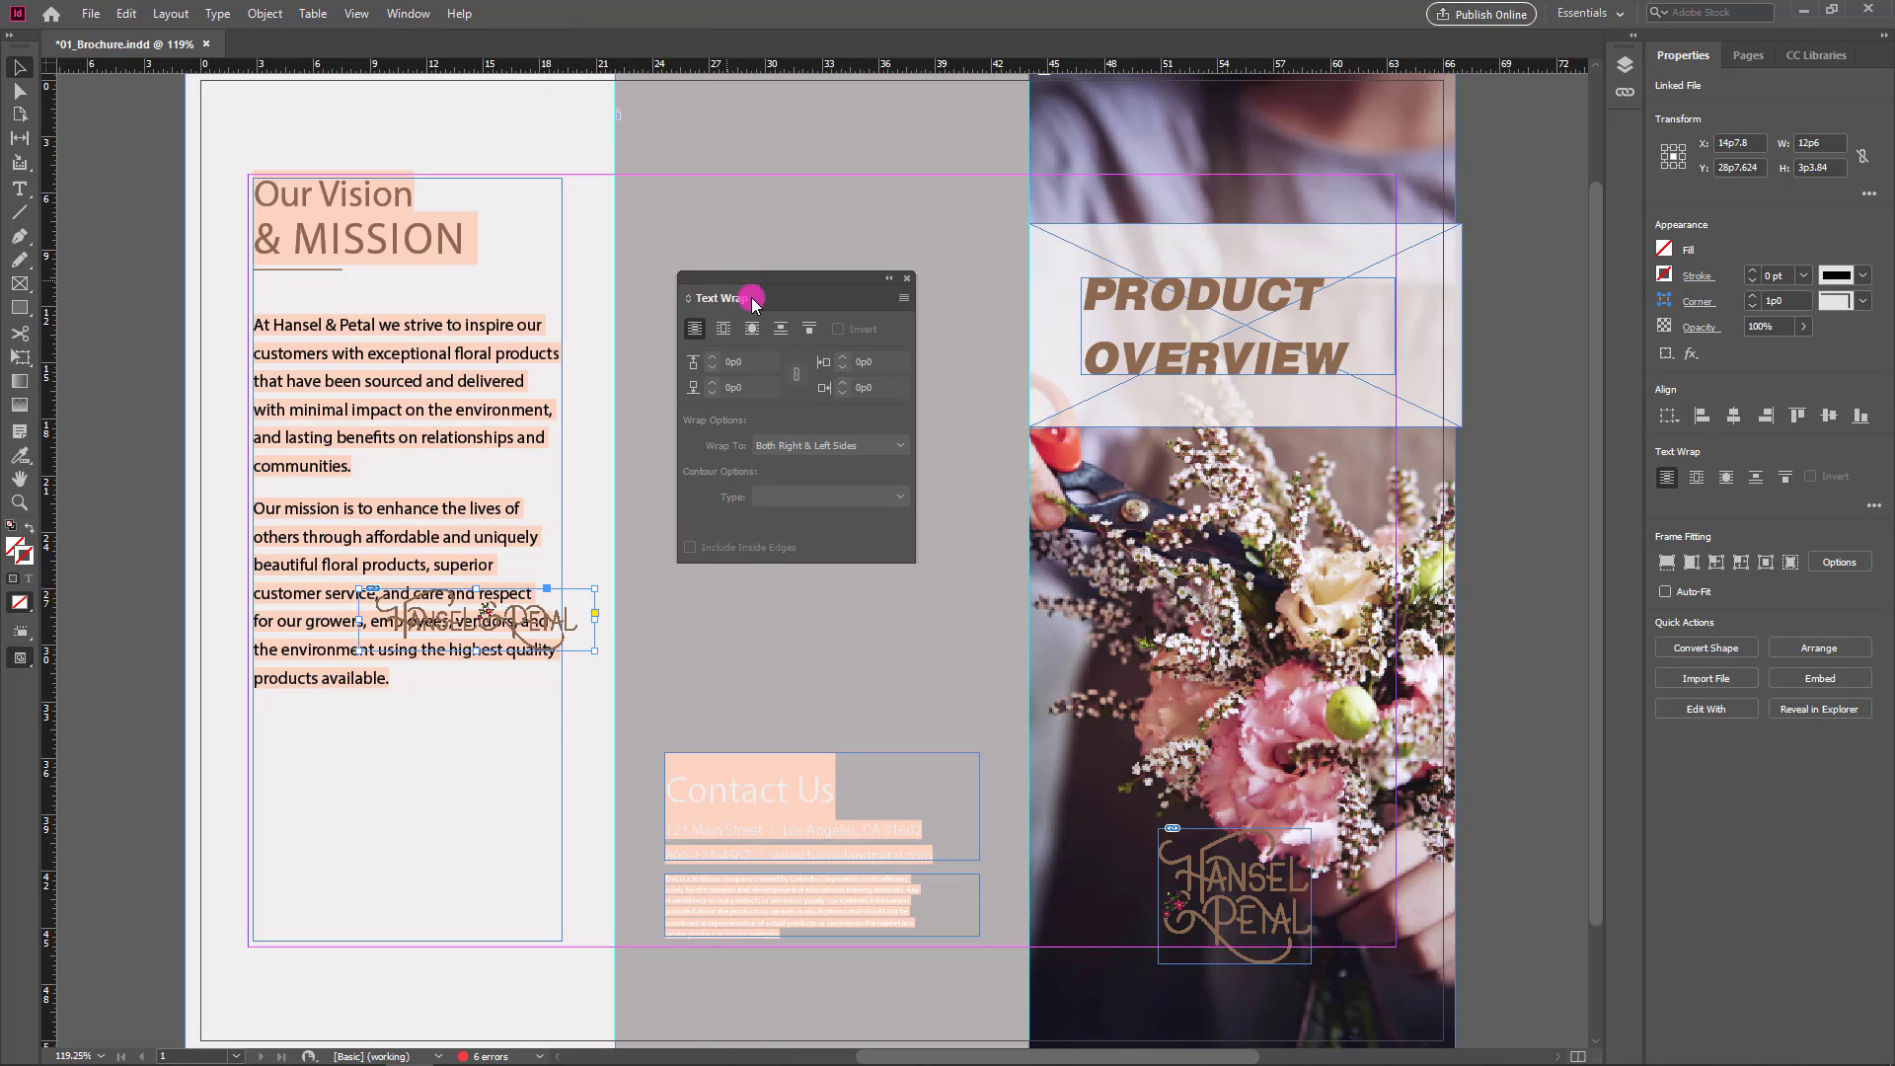
click(698, 334)
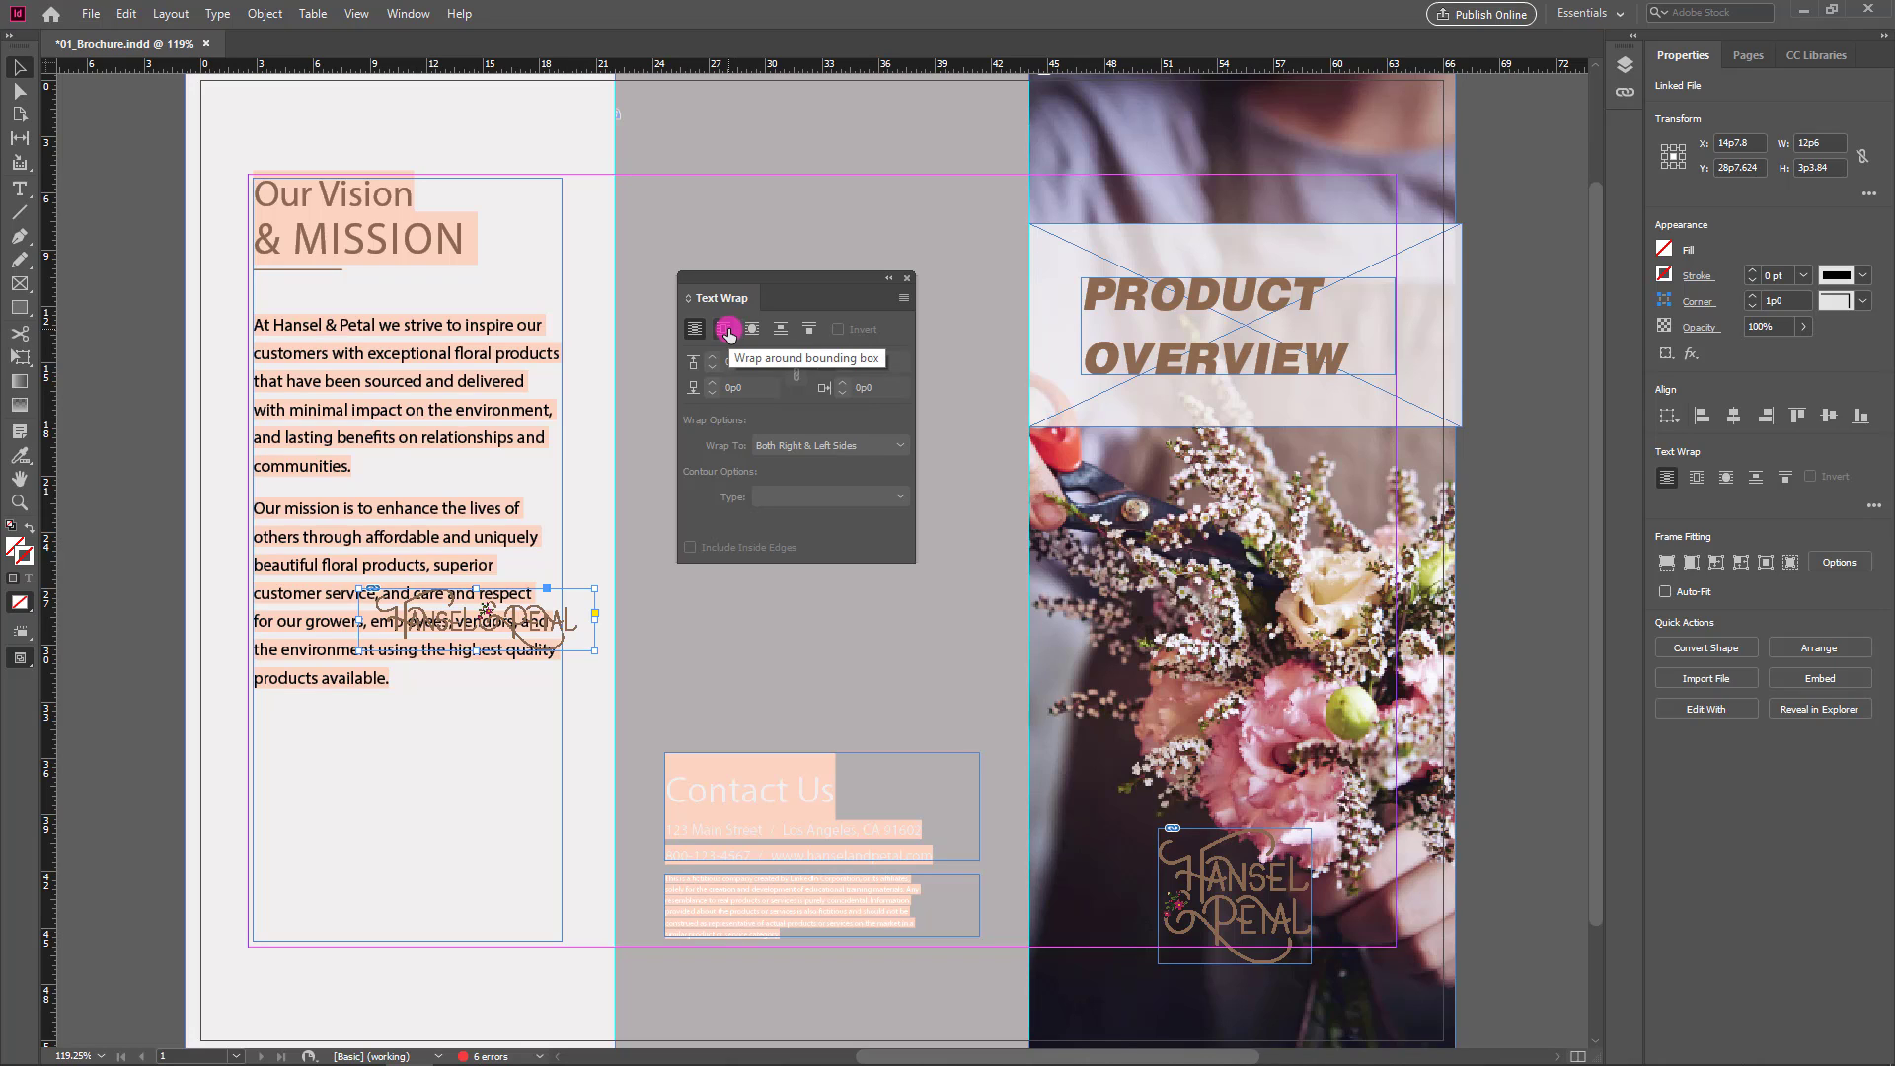
click(728, 330)
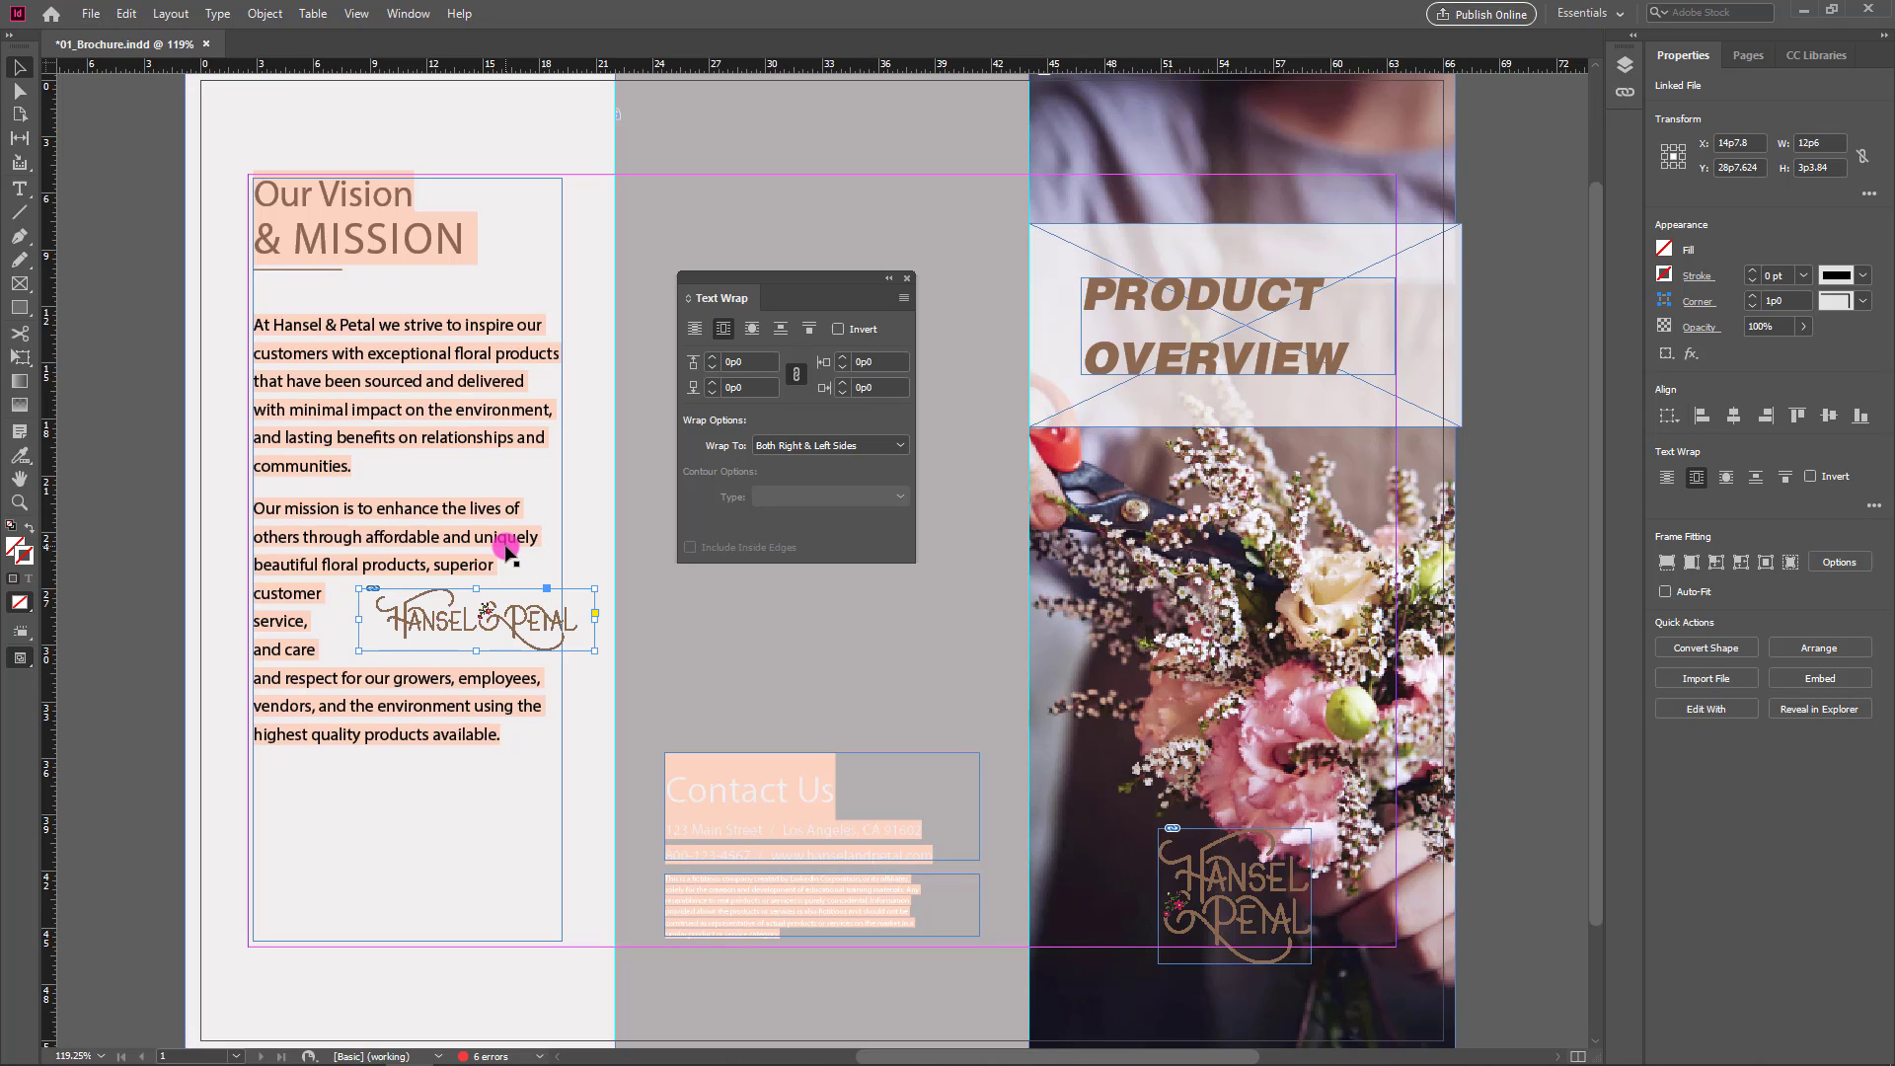
key(ctrl+alt+w)
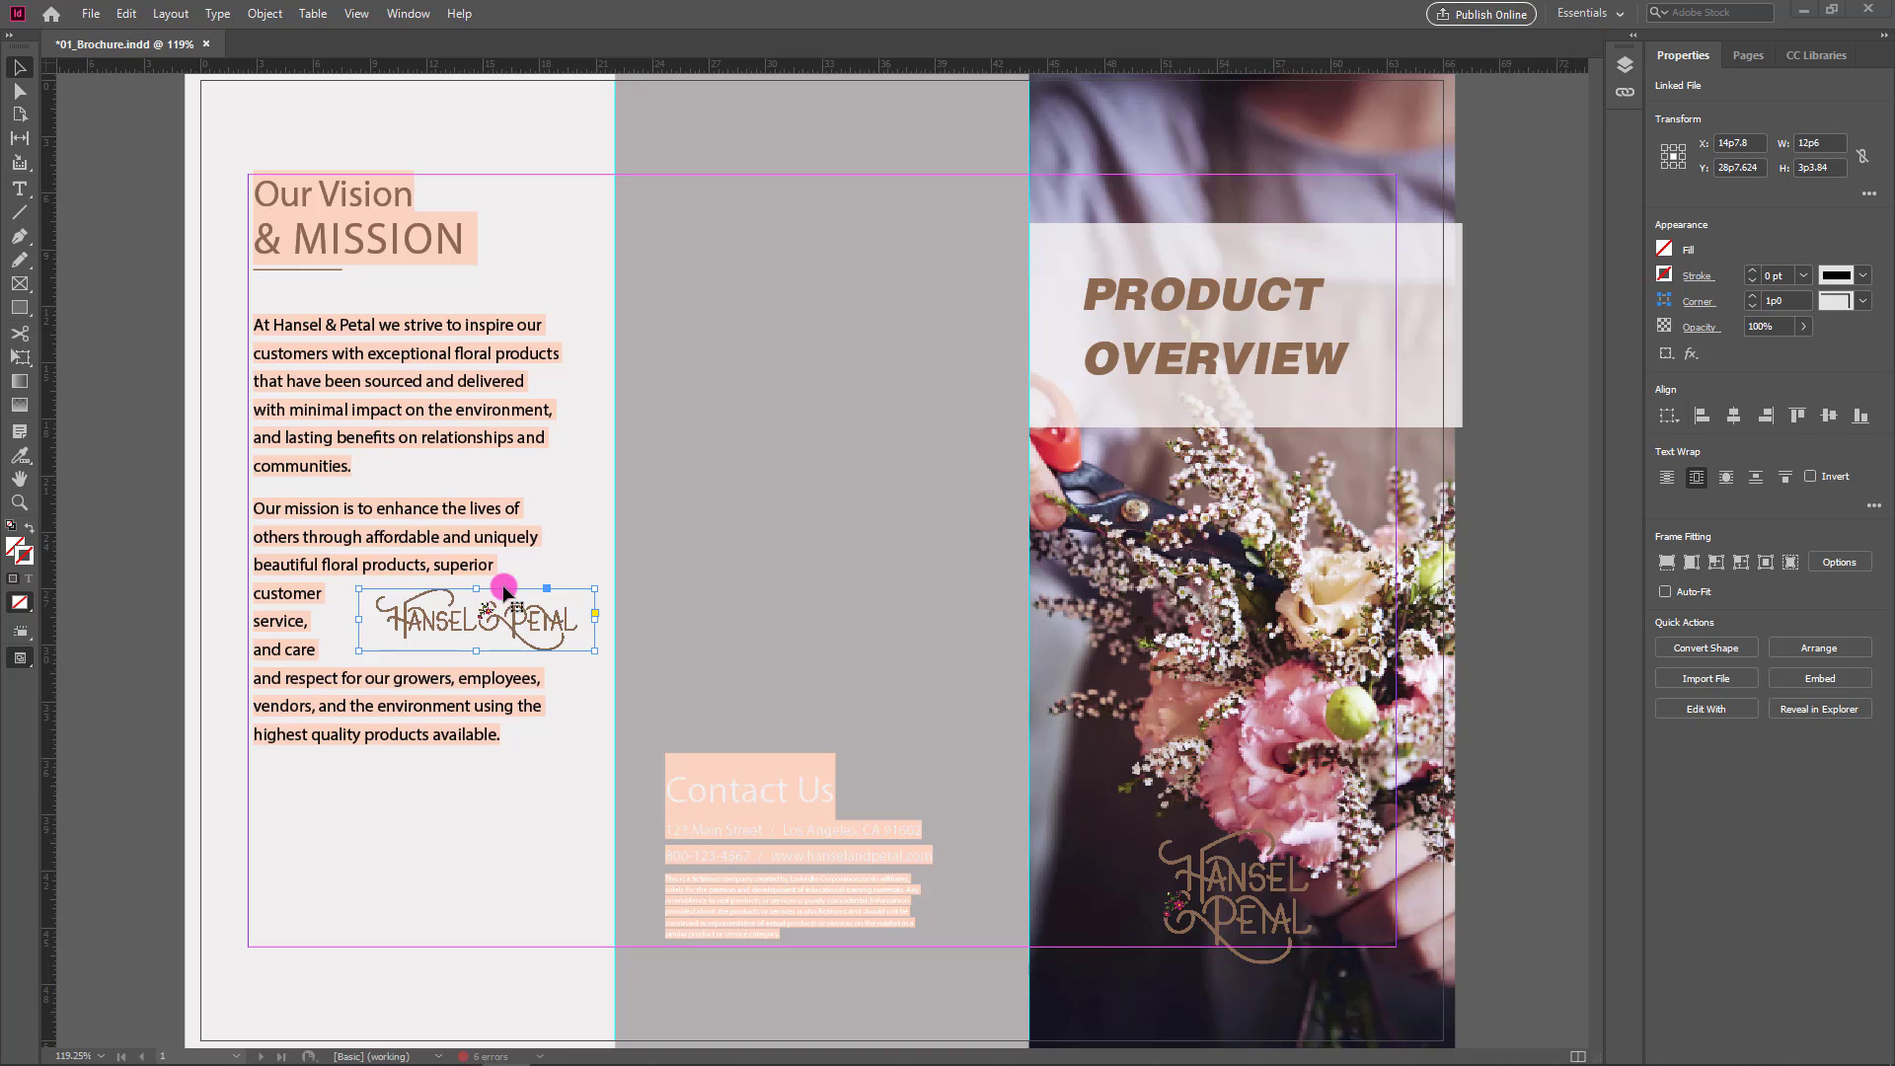
- Move the wrapped logo up into the first mission paragraph, at about X 14p5, Y 18p5, and show the brochure in Preview mode
drag(500, 598, 502, 398)
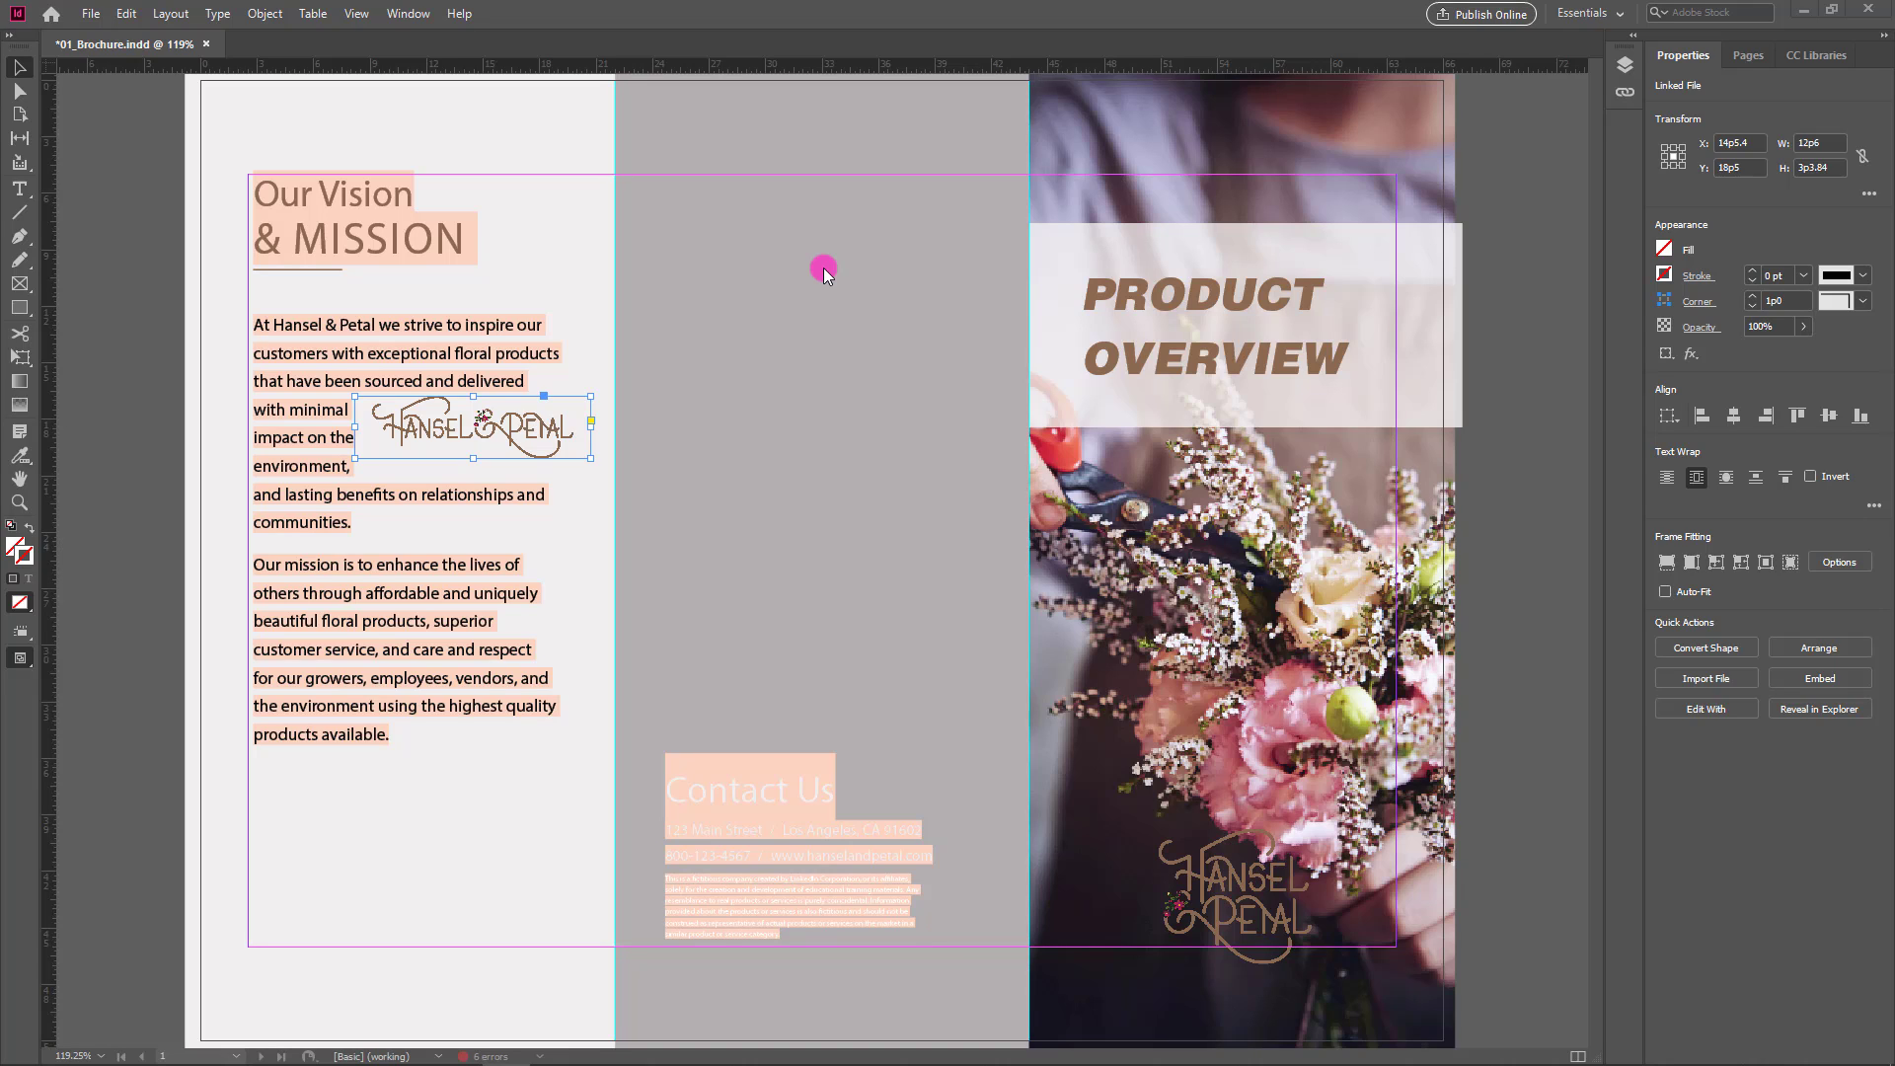
key(w)
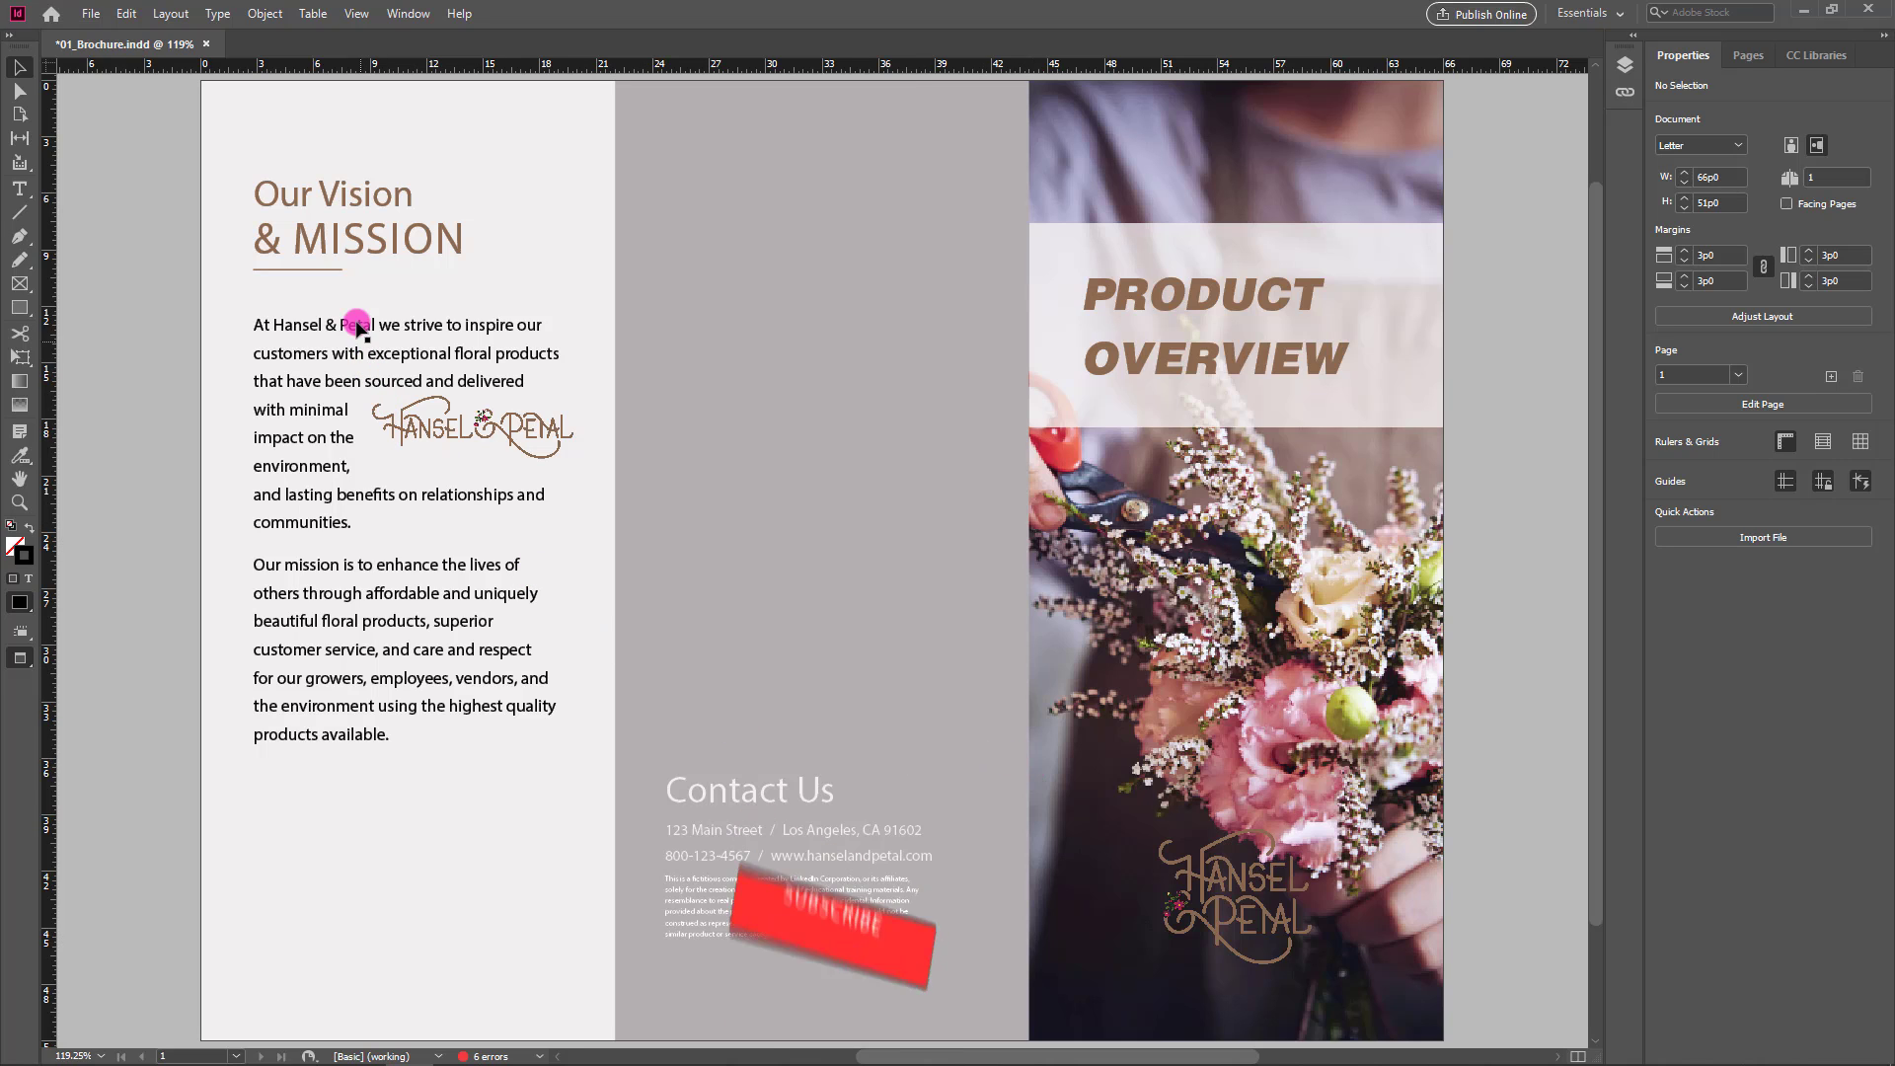
- Open the brochure's print settings and set them to 2 copies of all pages
click(91, 14)
click(184, 651)
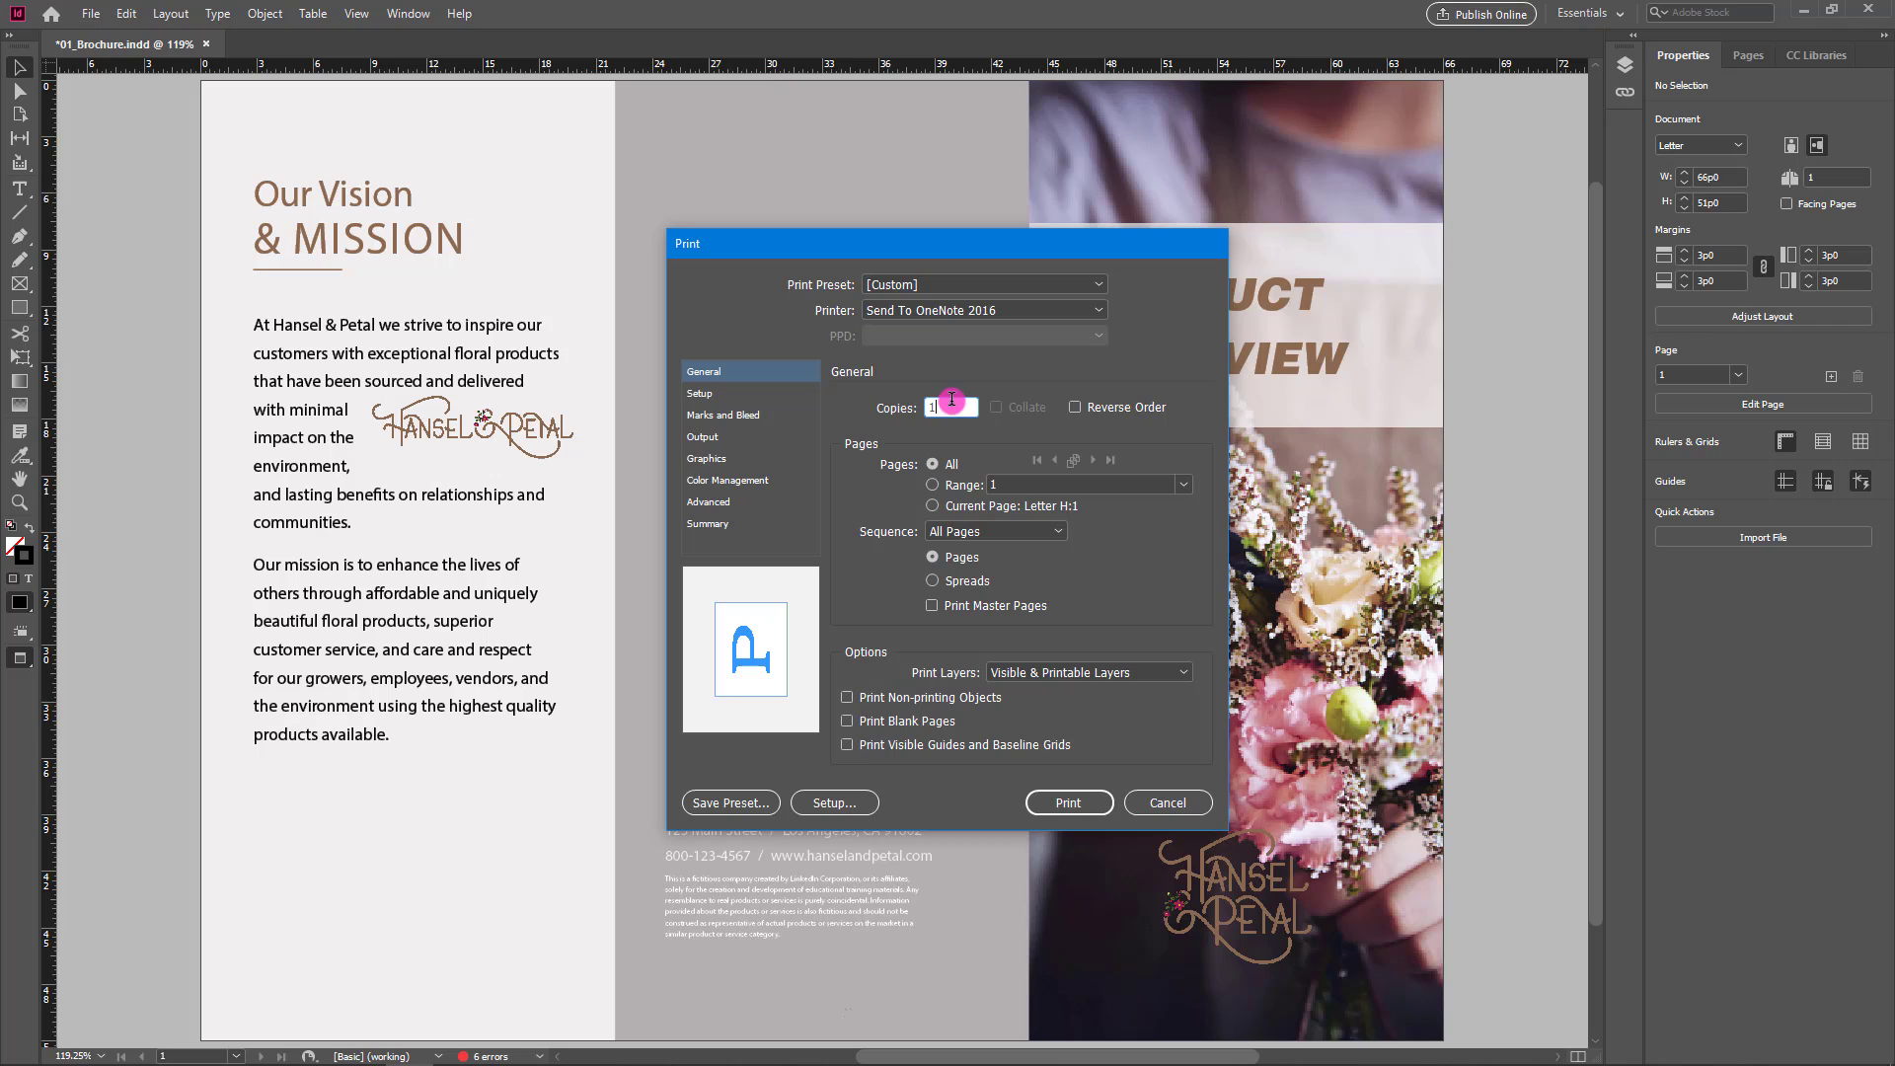
drag(950, 398, 917, 409)
text(2)
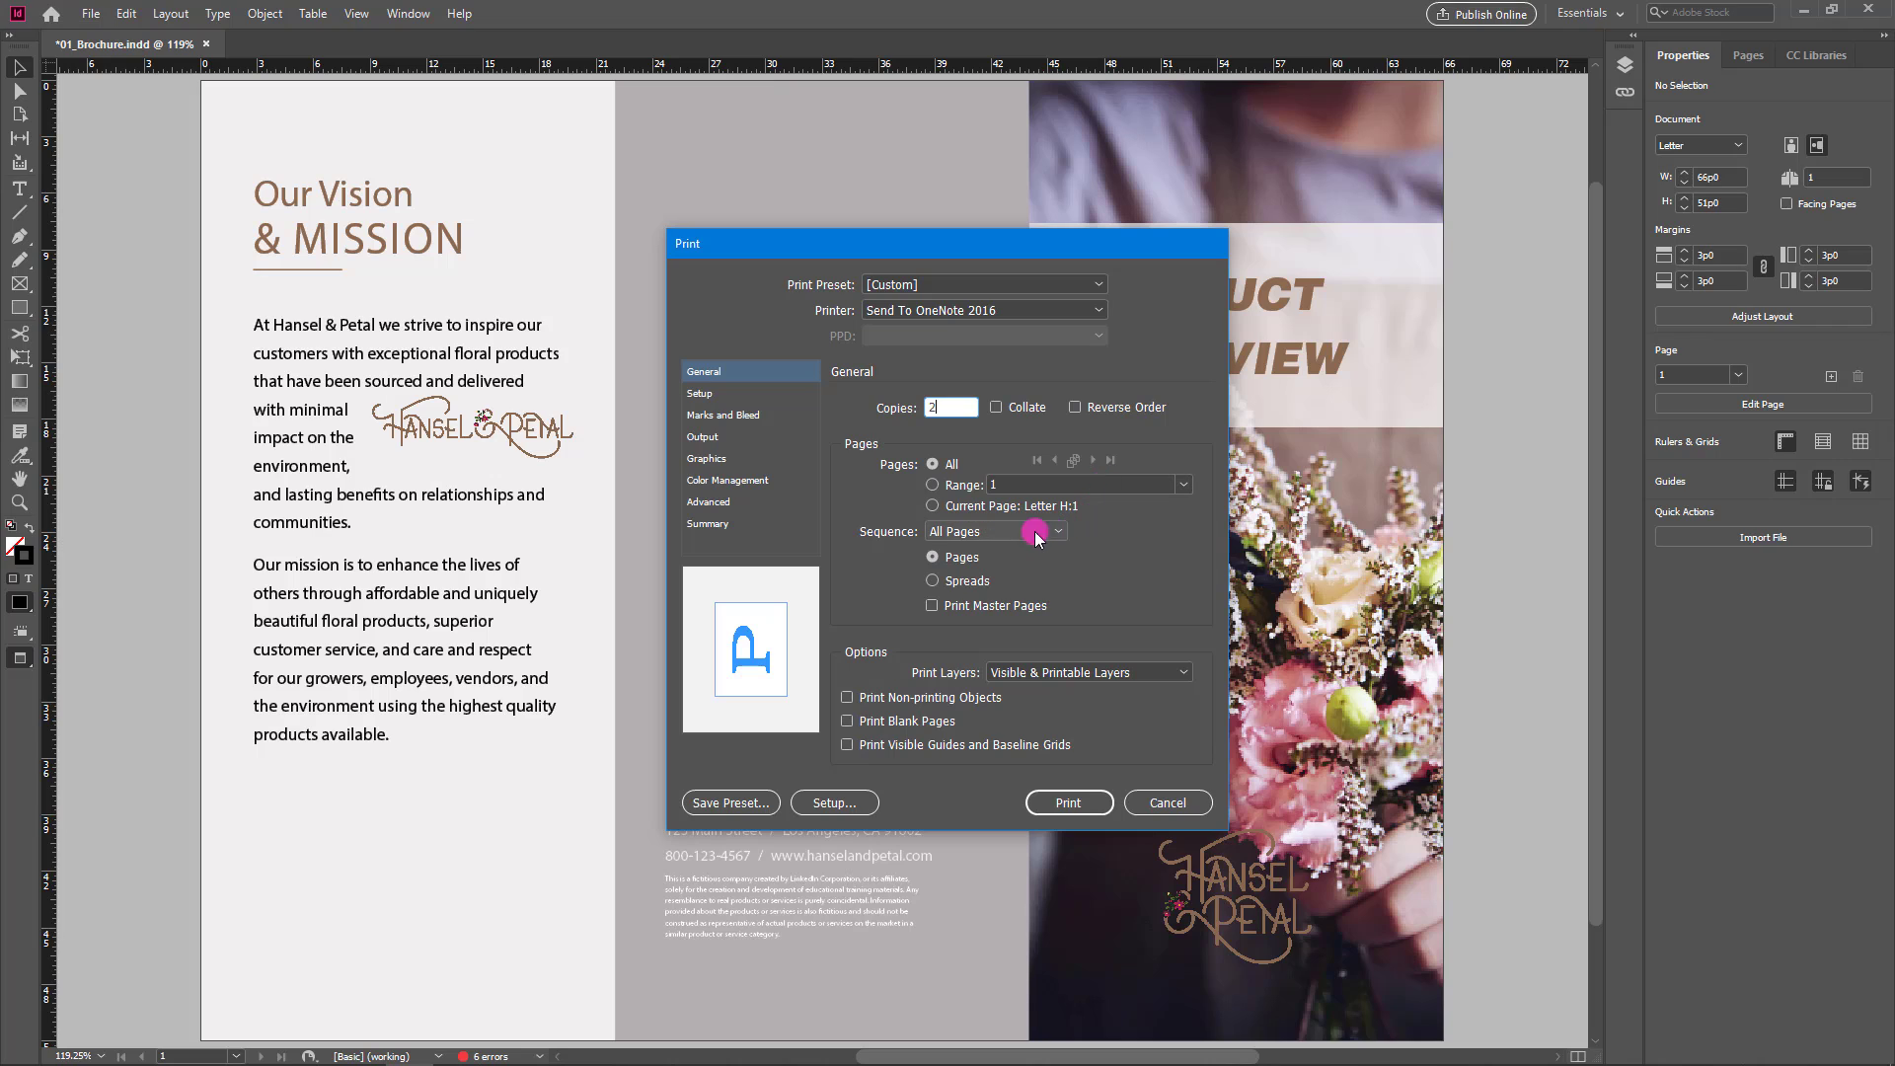
click(933, 486)
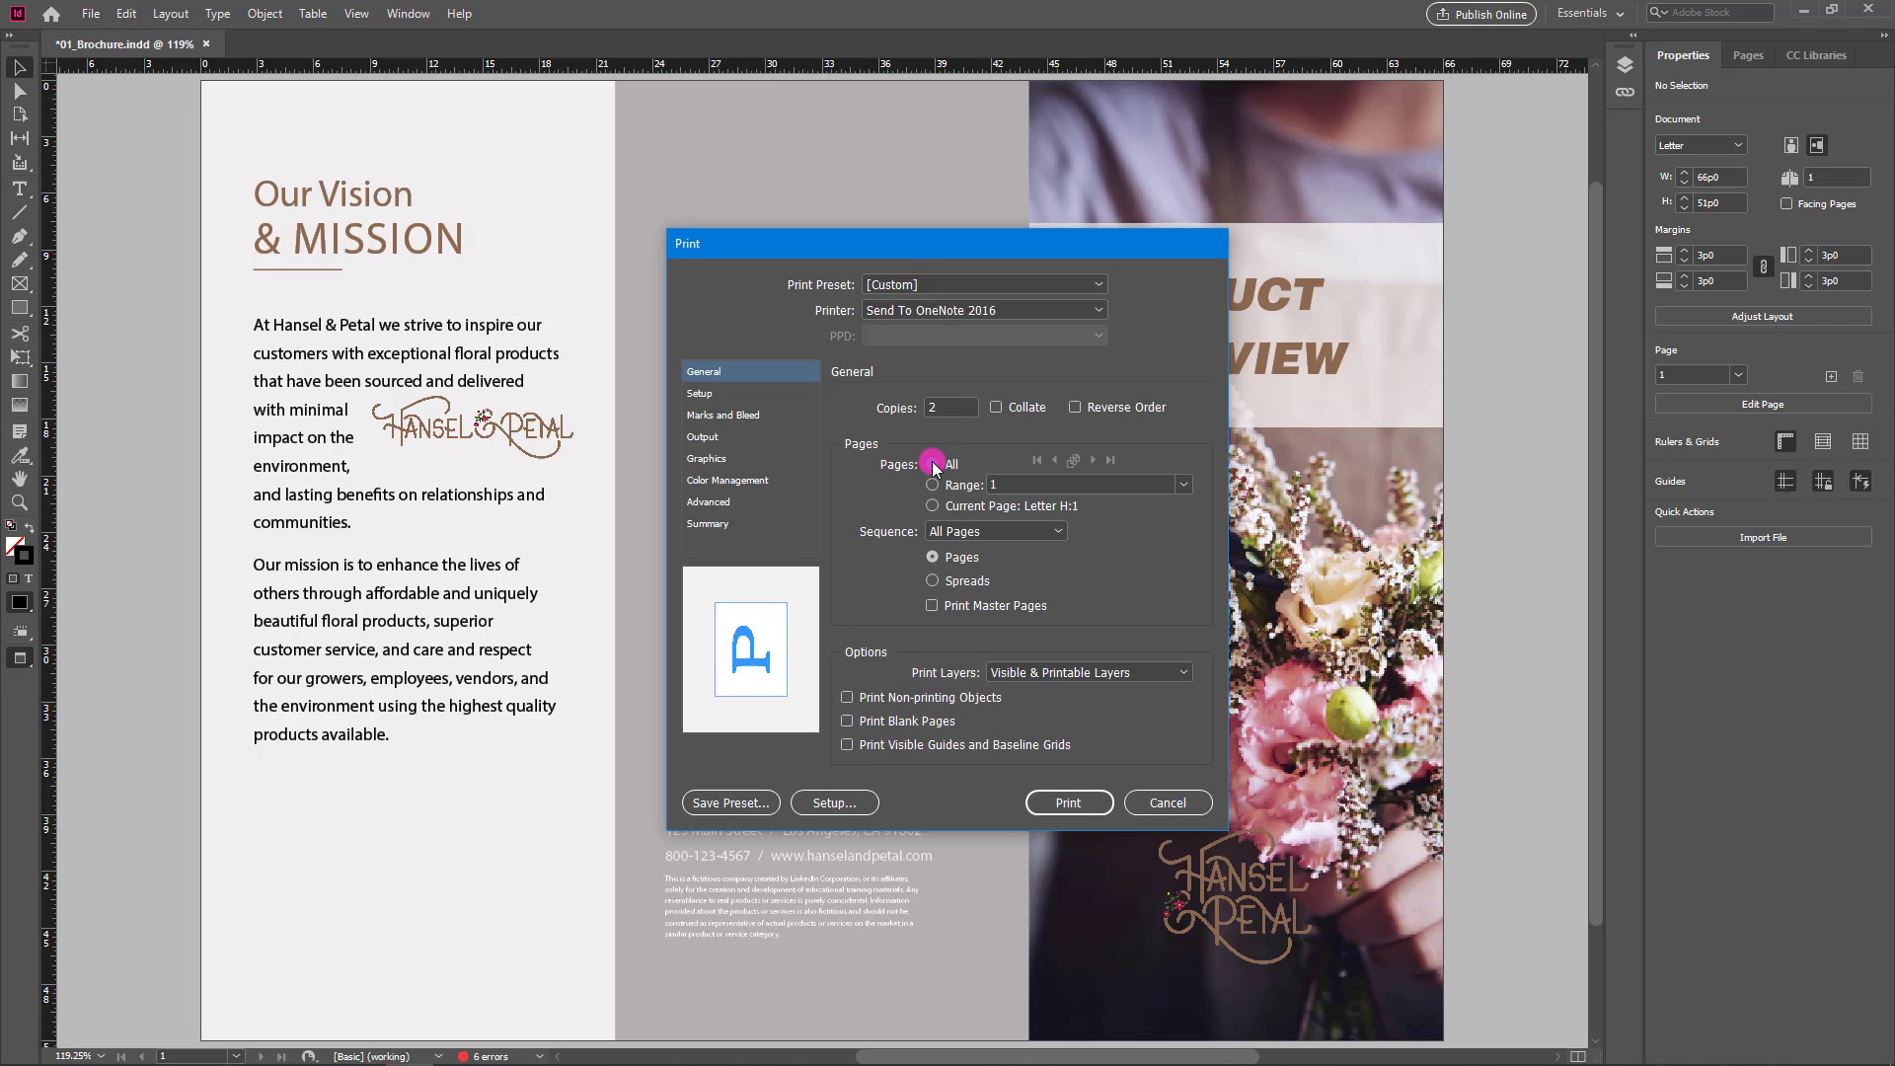
- Review the printer setup and its page orientation preferences, and cancel out of printing
click(856, 803)
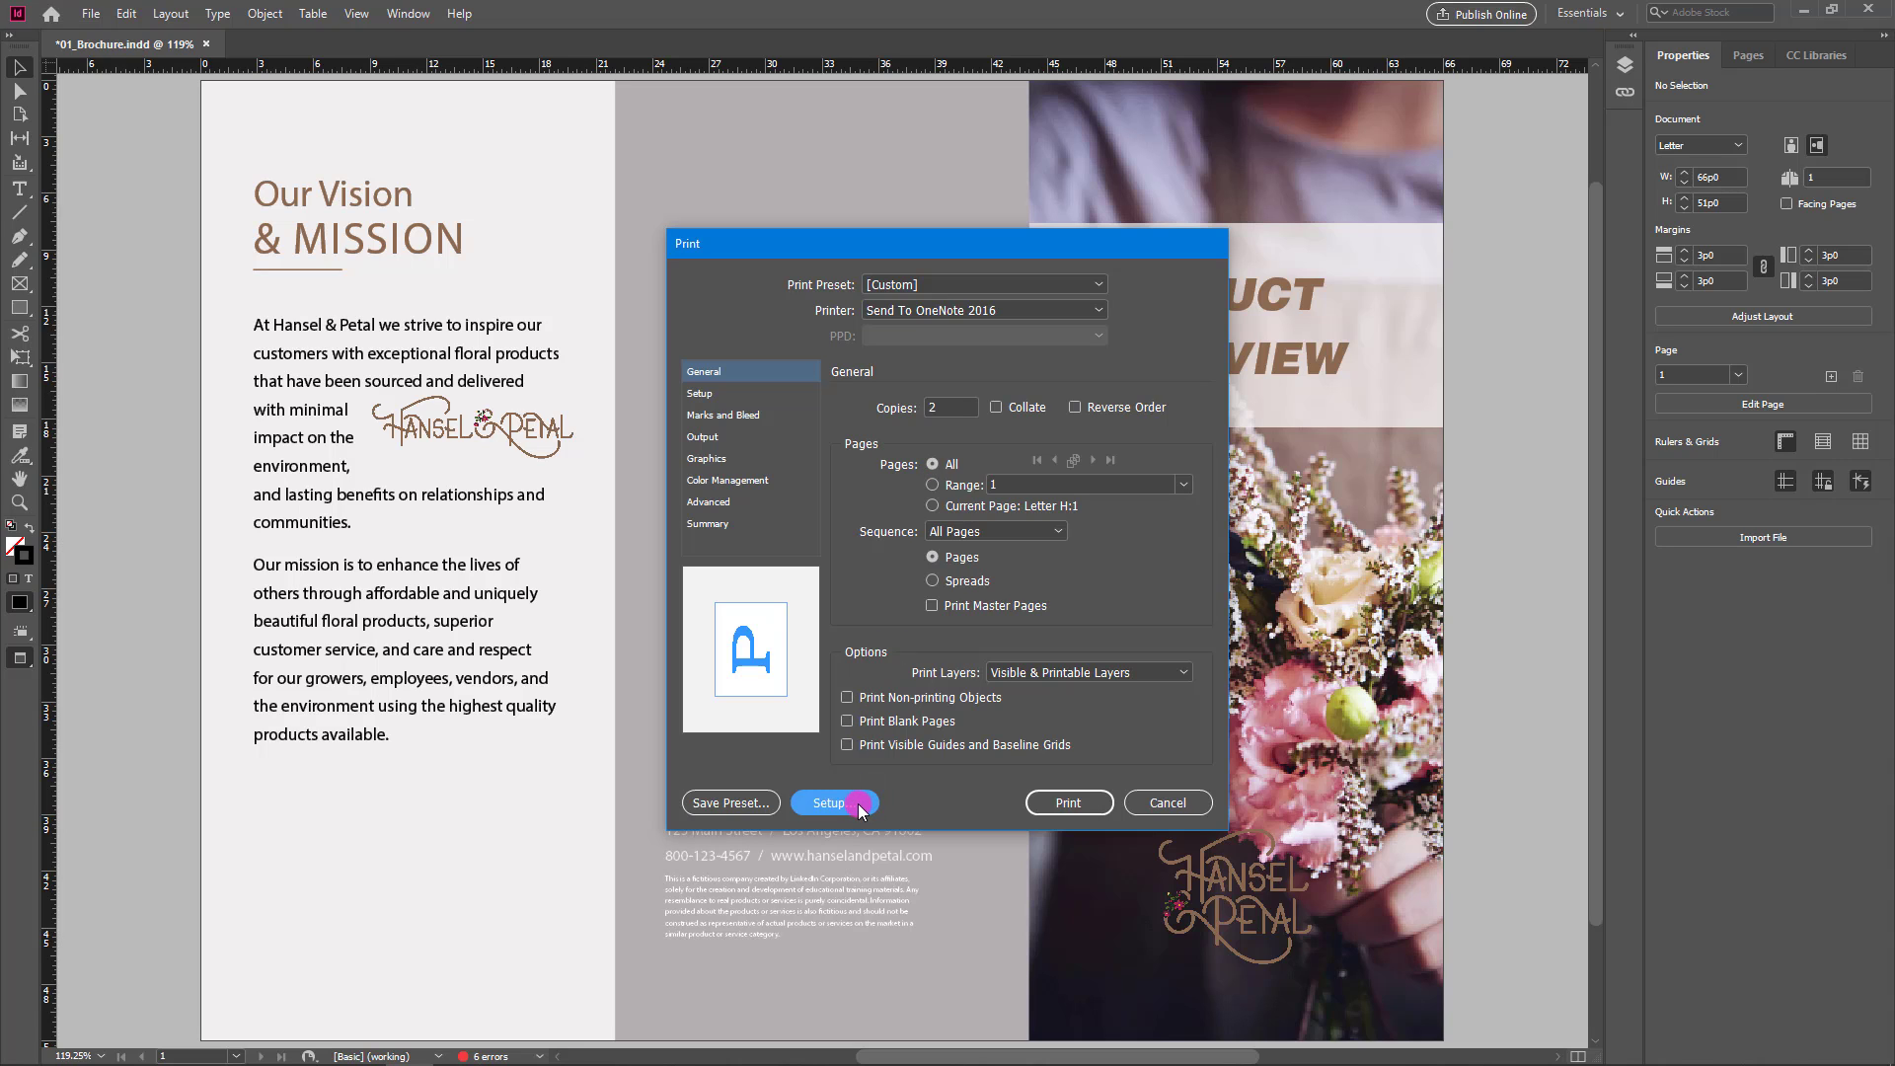
click(1127, 575)
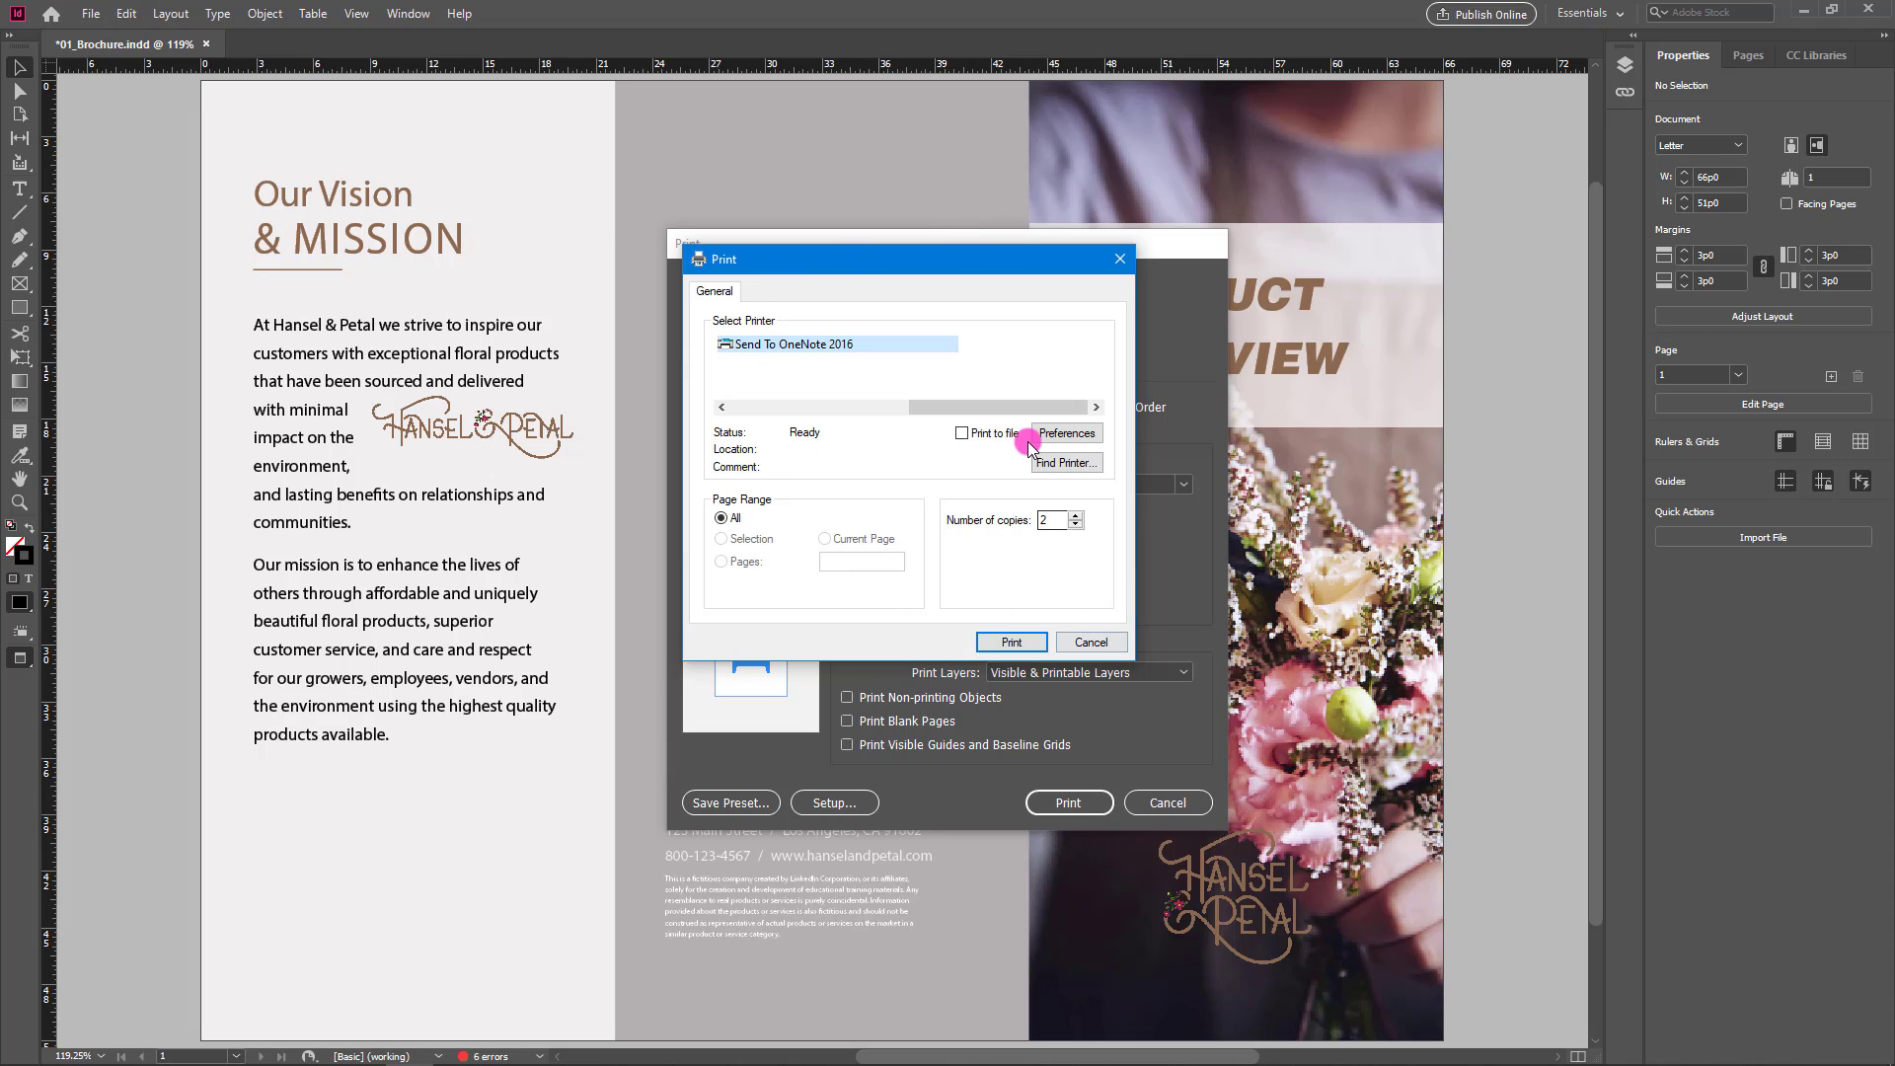
click(1073, 435)
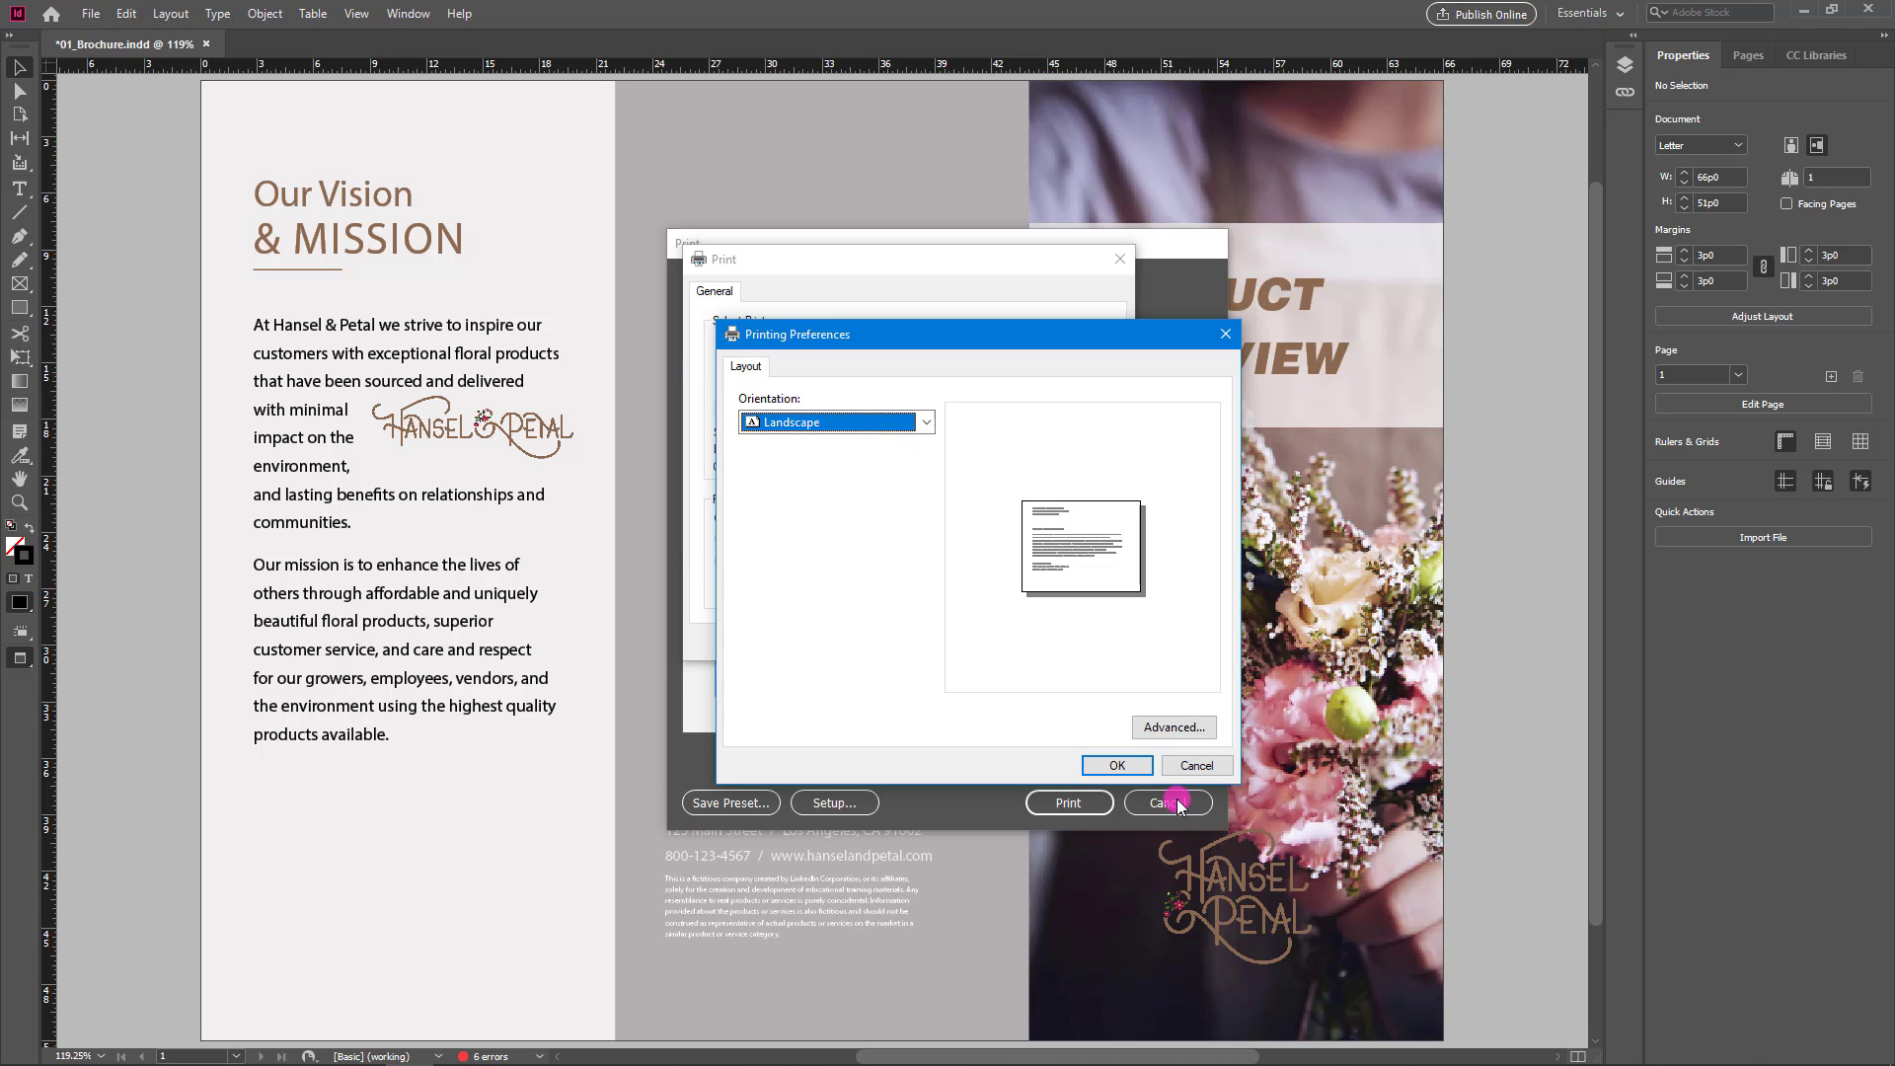
click(1197, 767)
click(1106, 642)
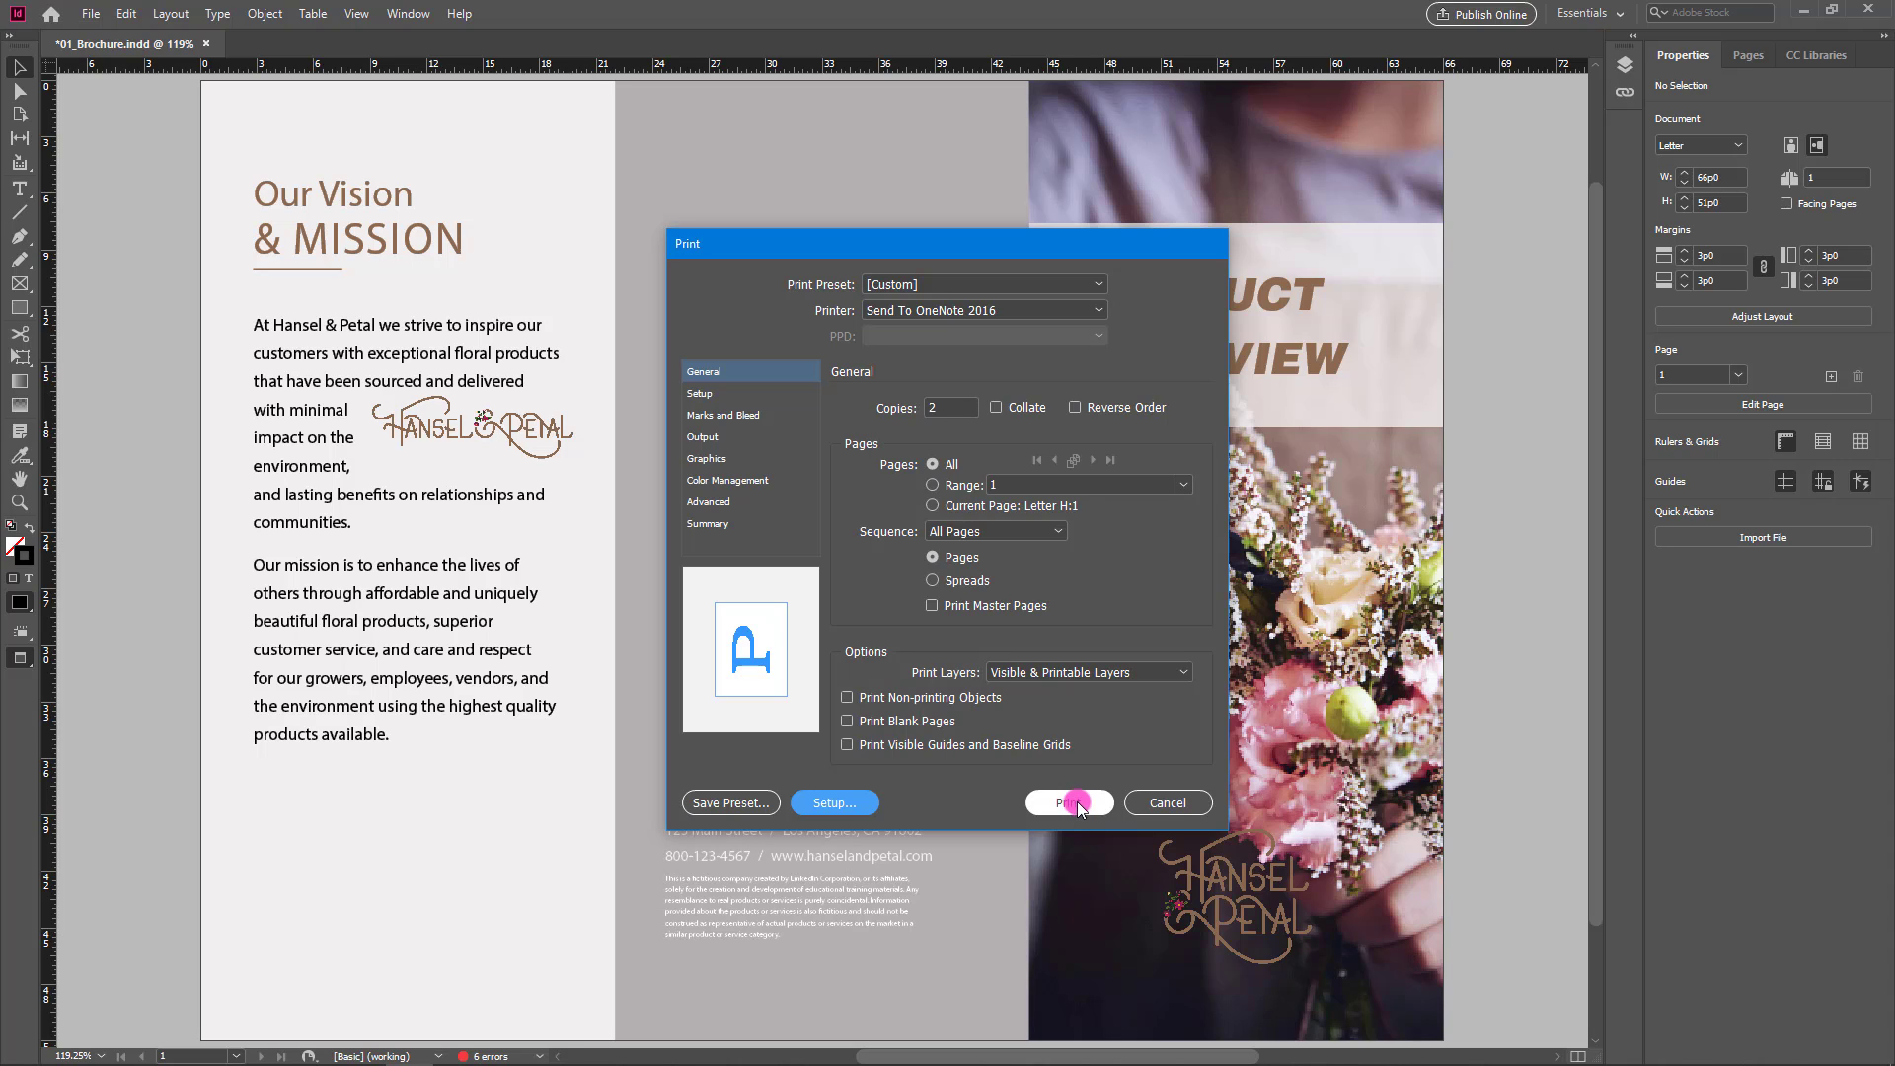
click(1174, 803)
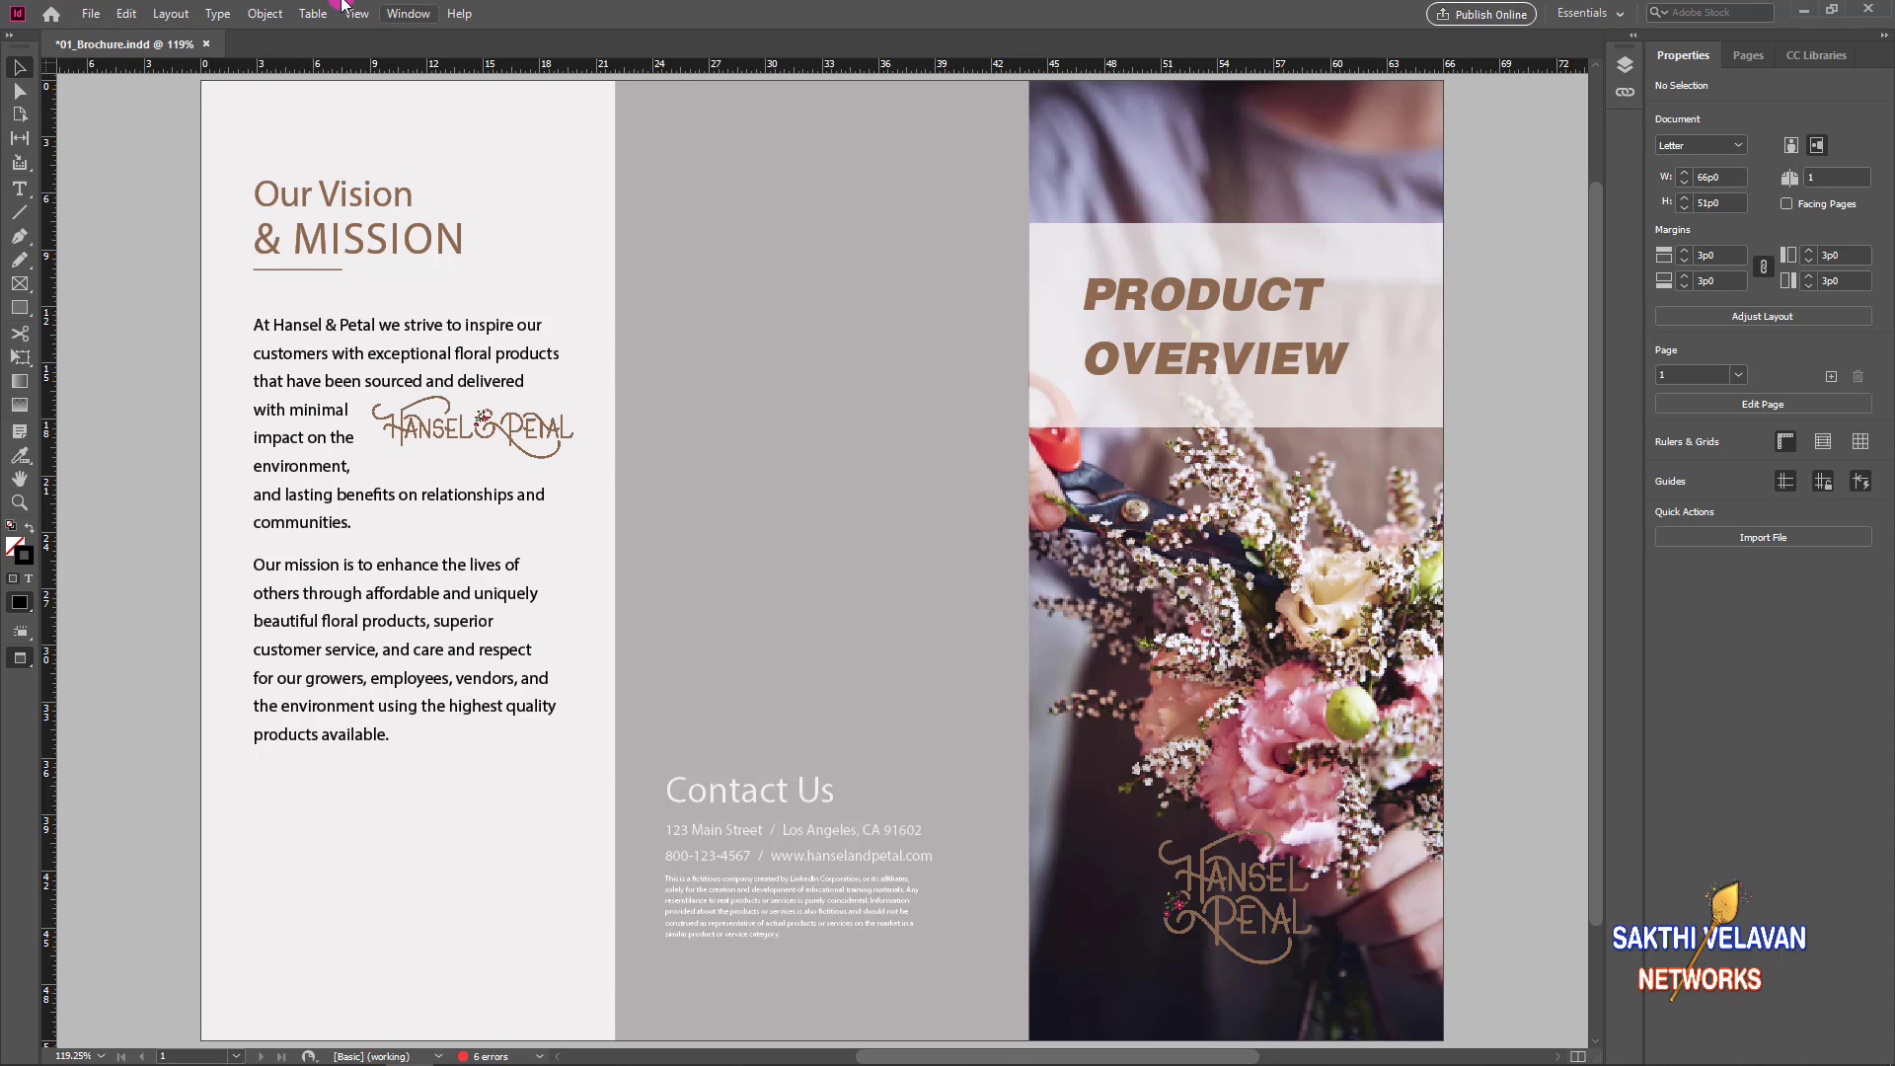
- Export the brochure as an Adobe PDF (Print) file named sample, keeping the offered PDF settings and continuing despite missing fonts
click(90, 14)
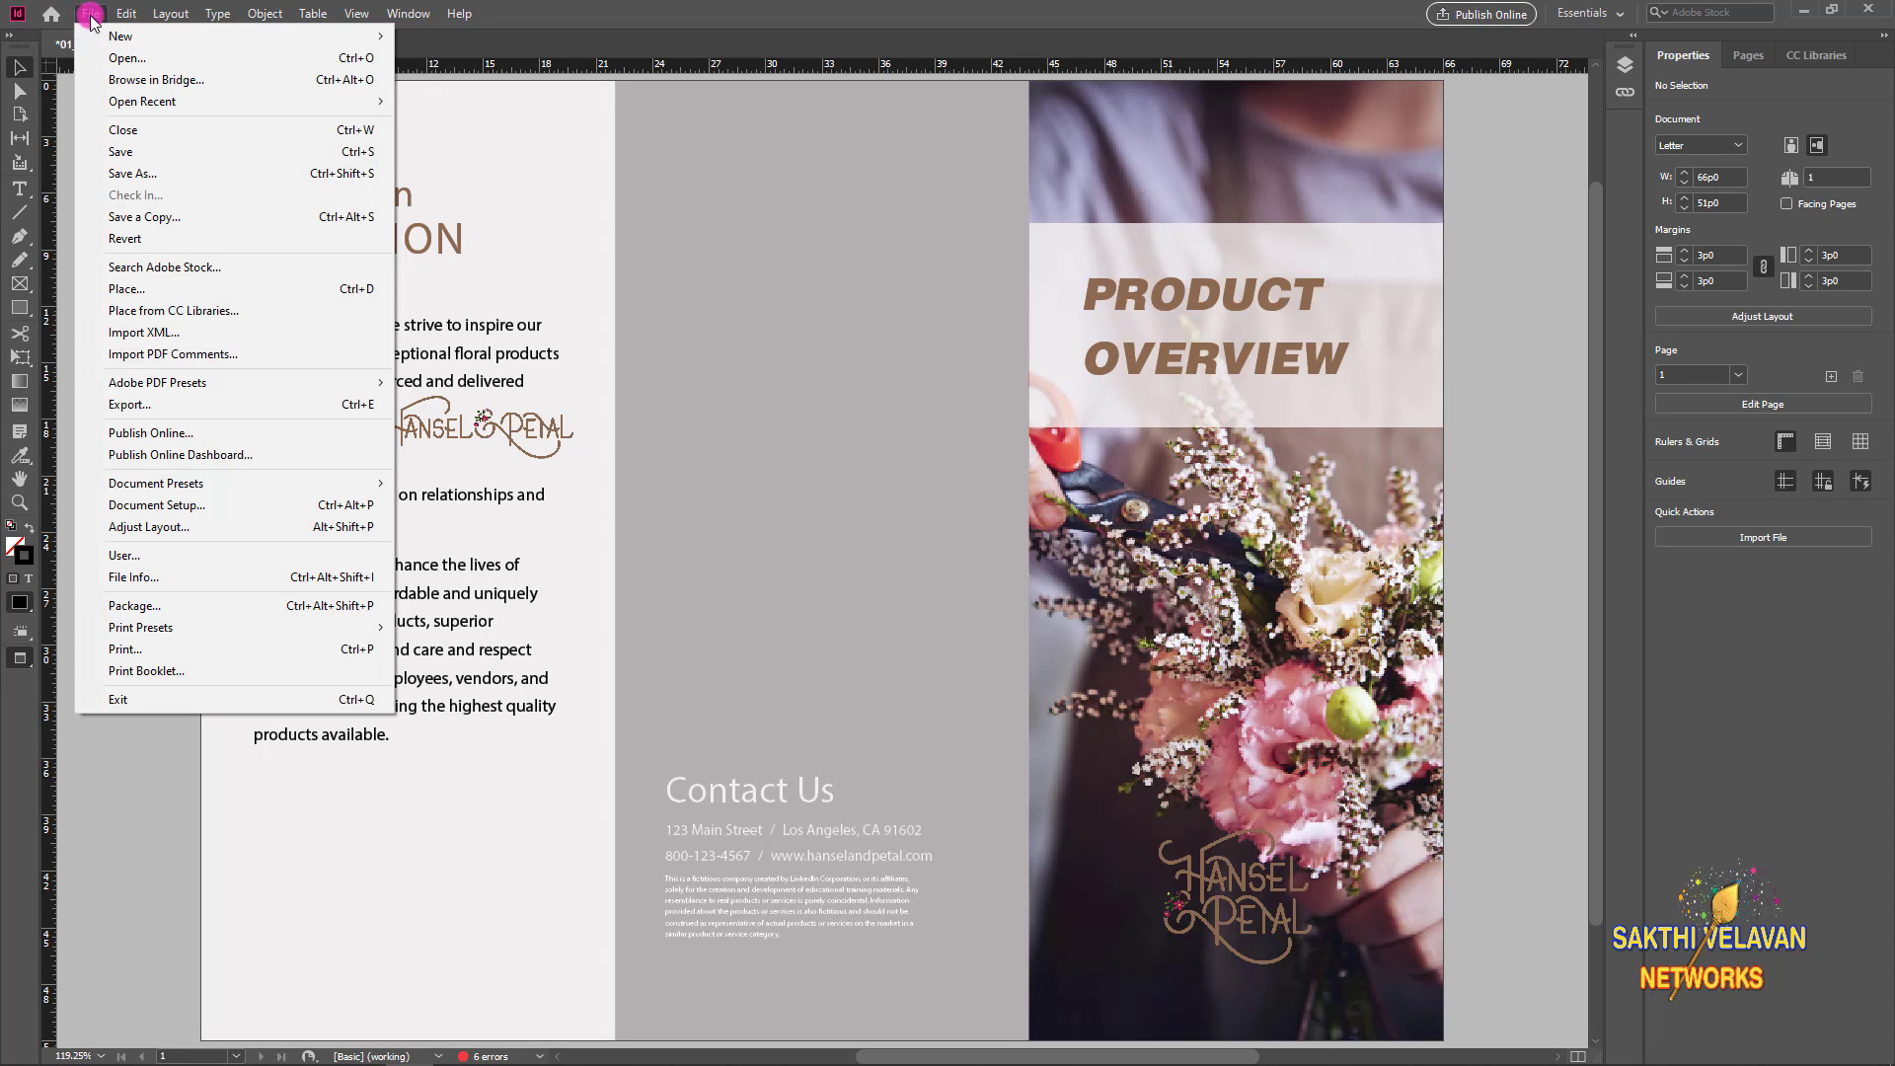
click(188, 405)
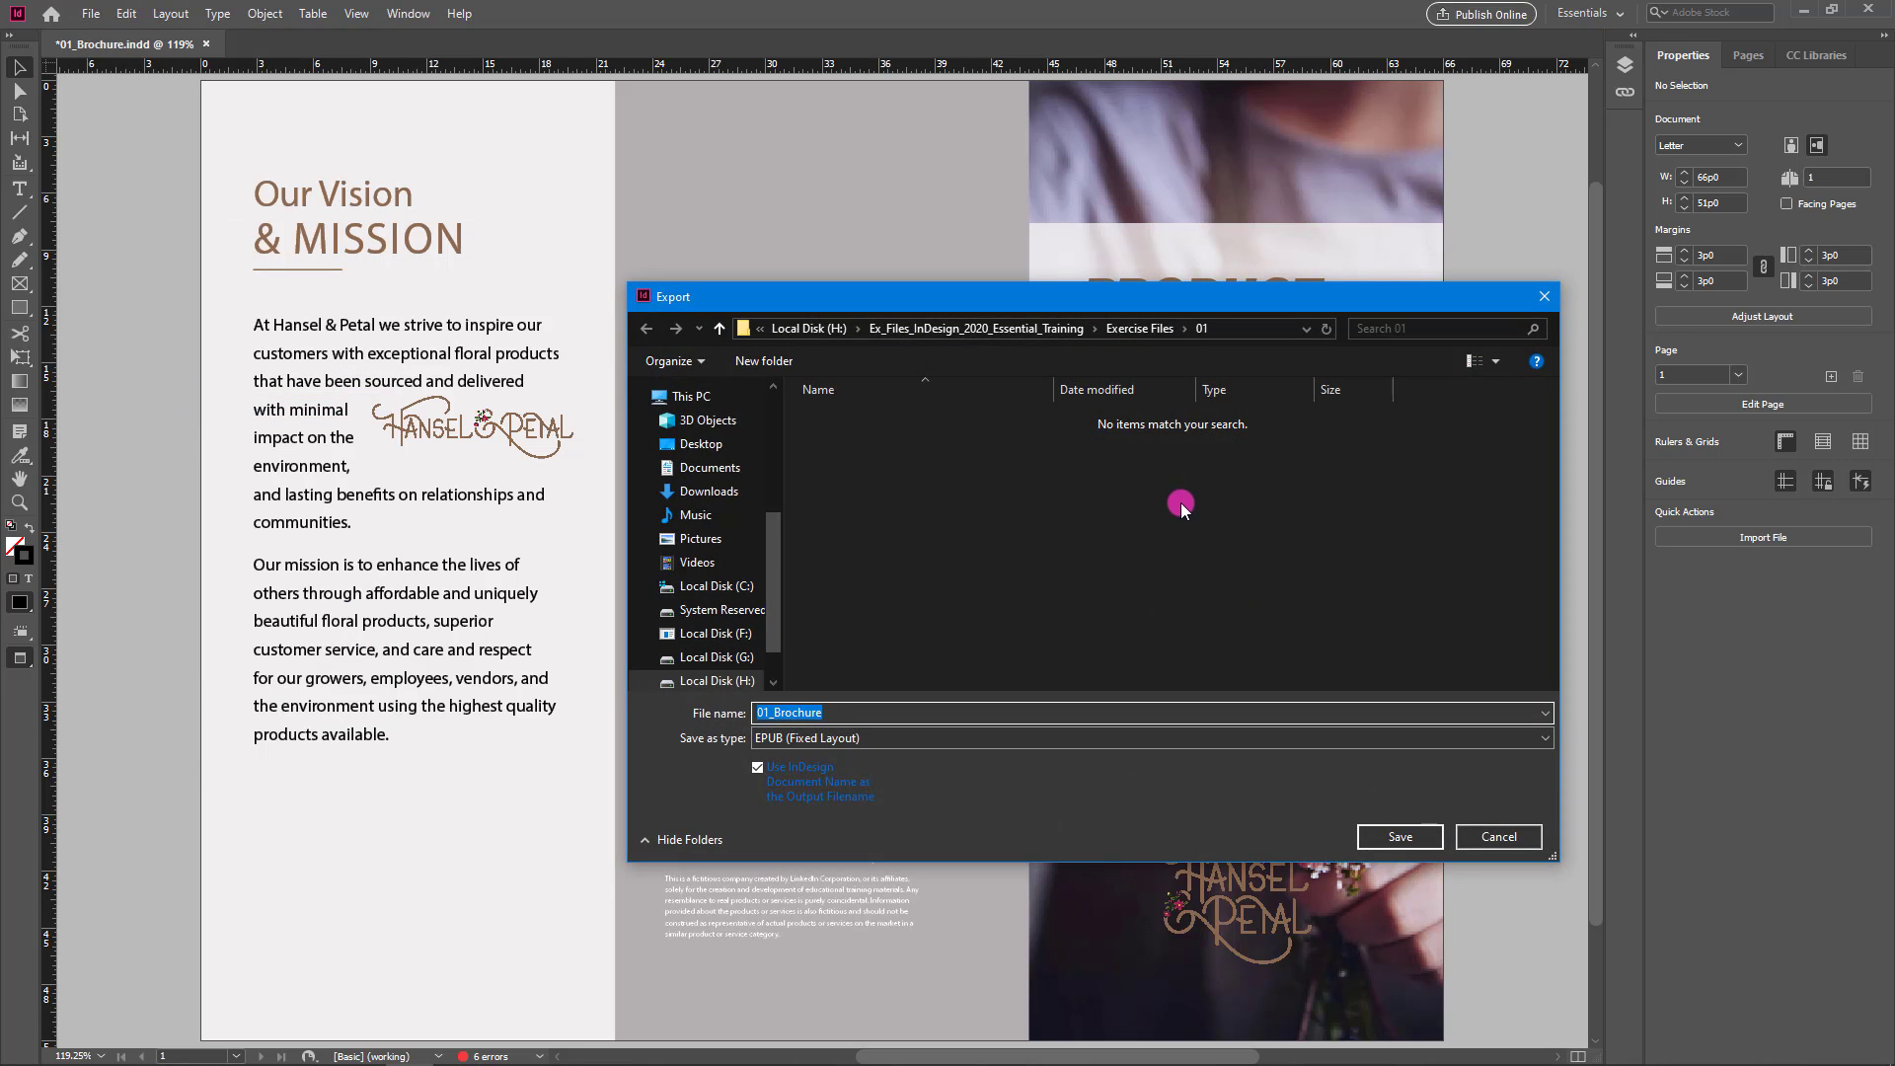
text(sample)
click(1001, 735)
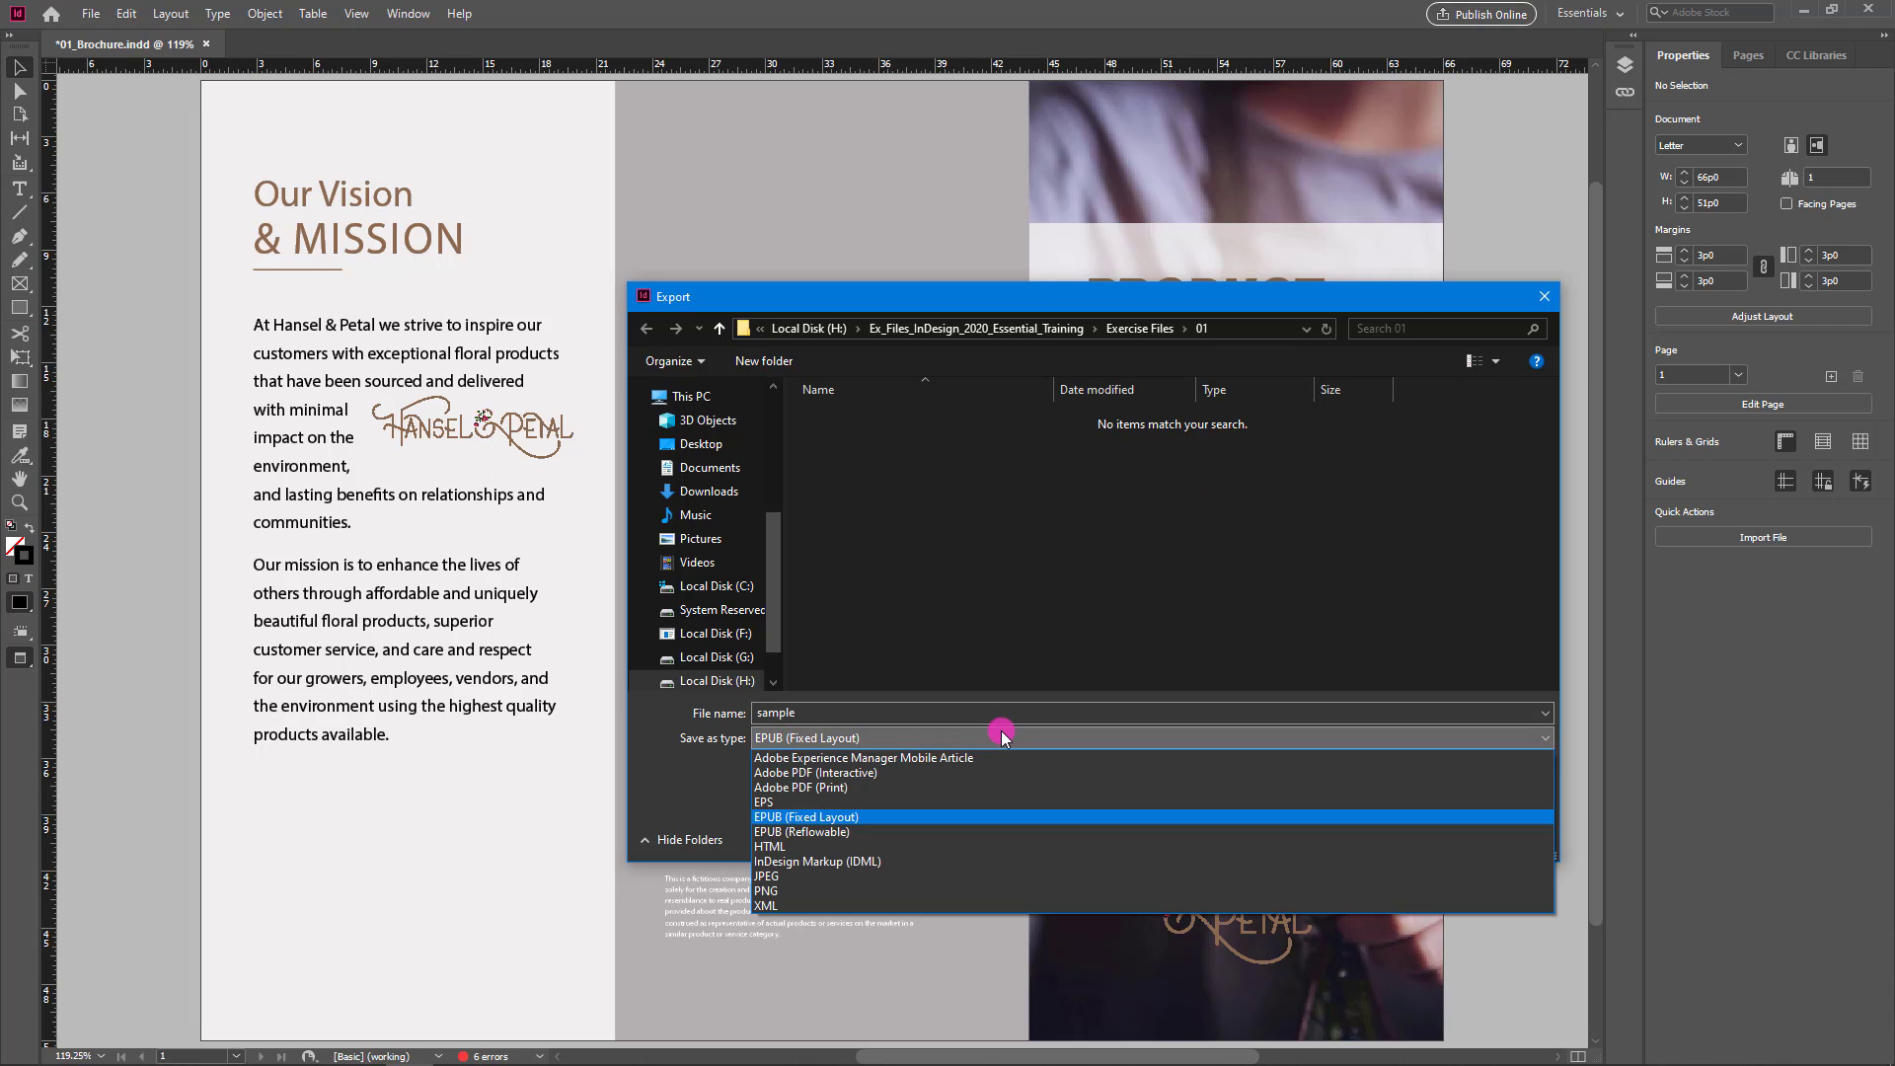
click(837, 788)
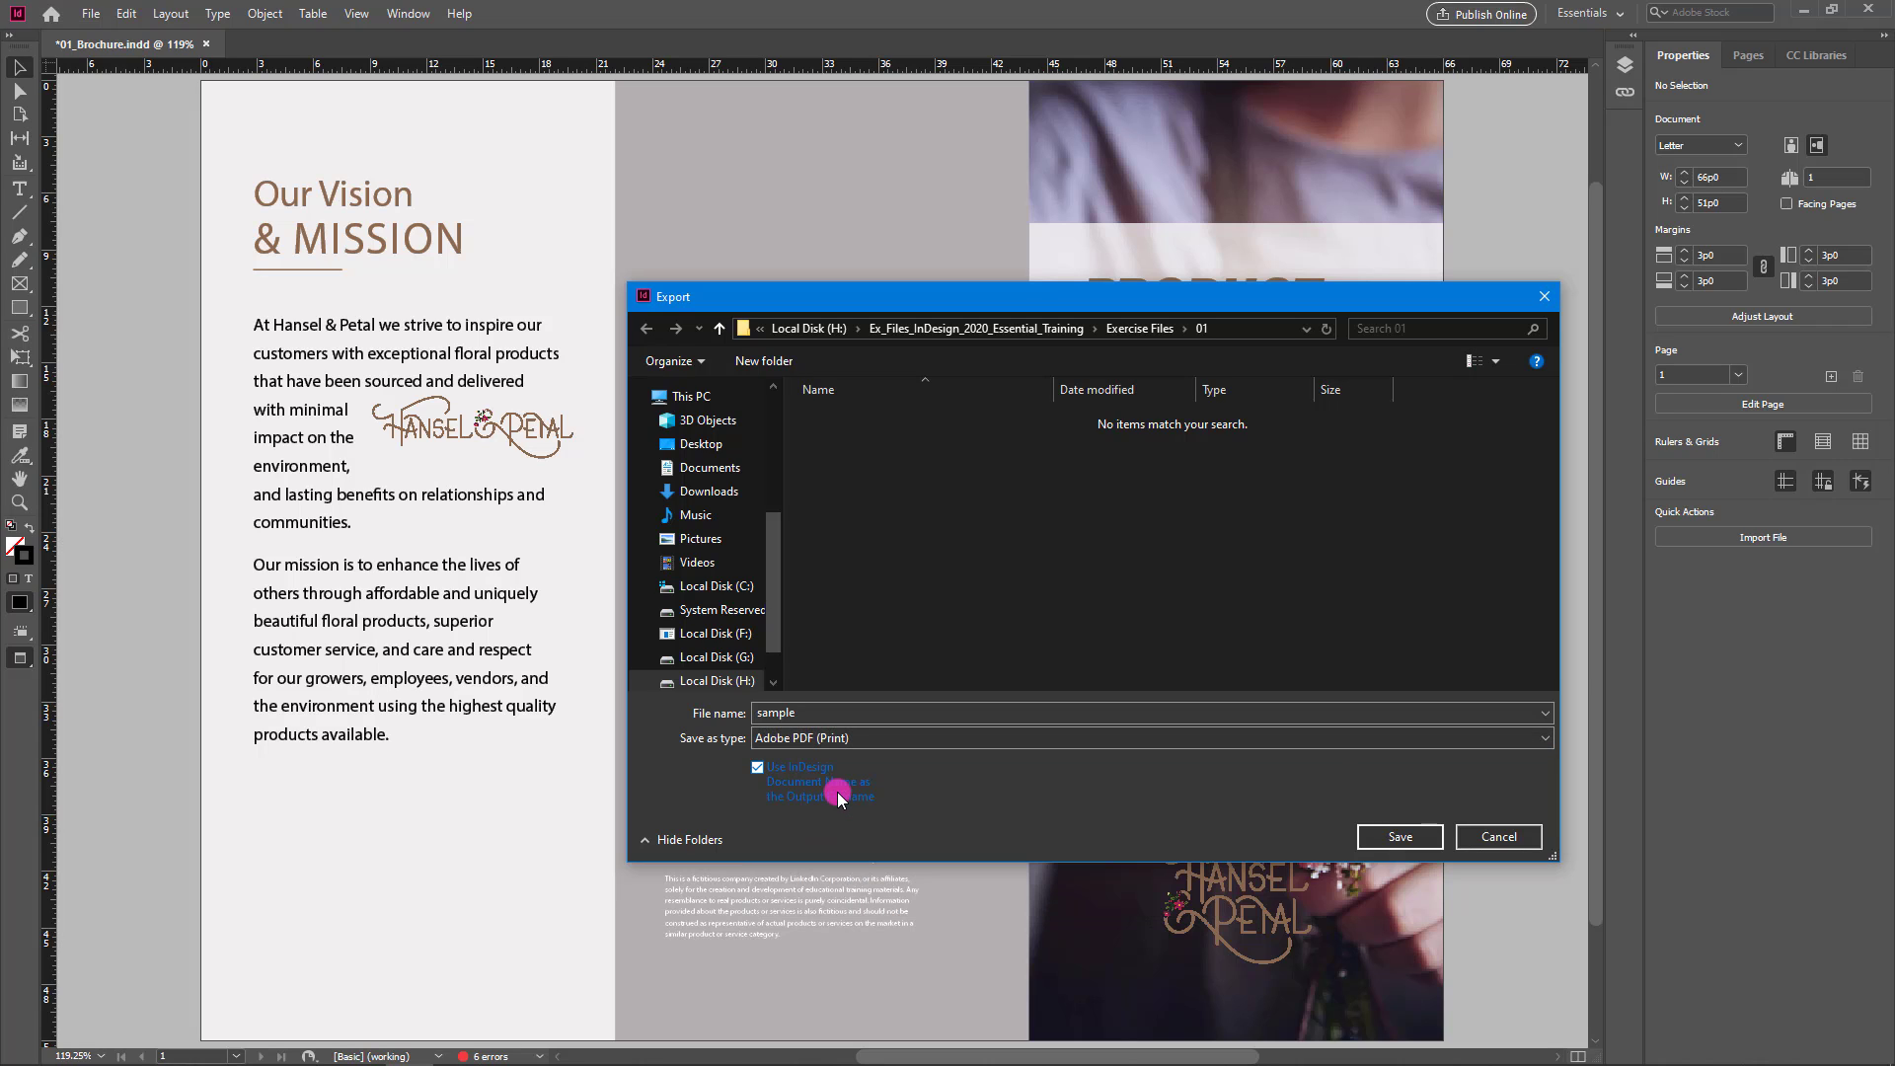
click(1395, 837)
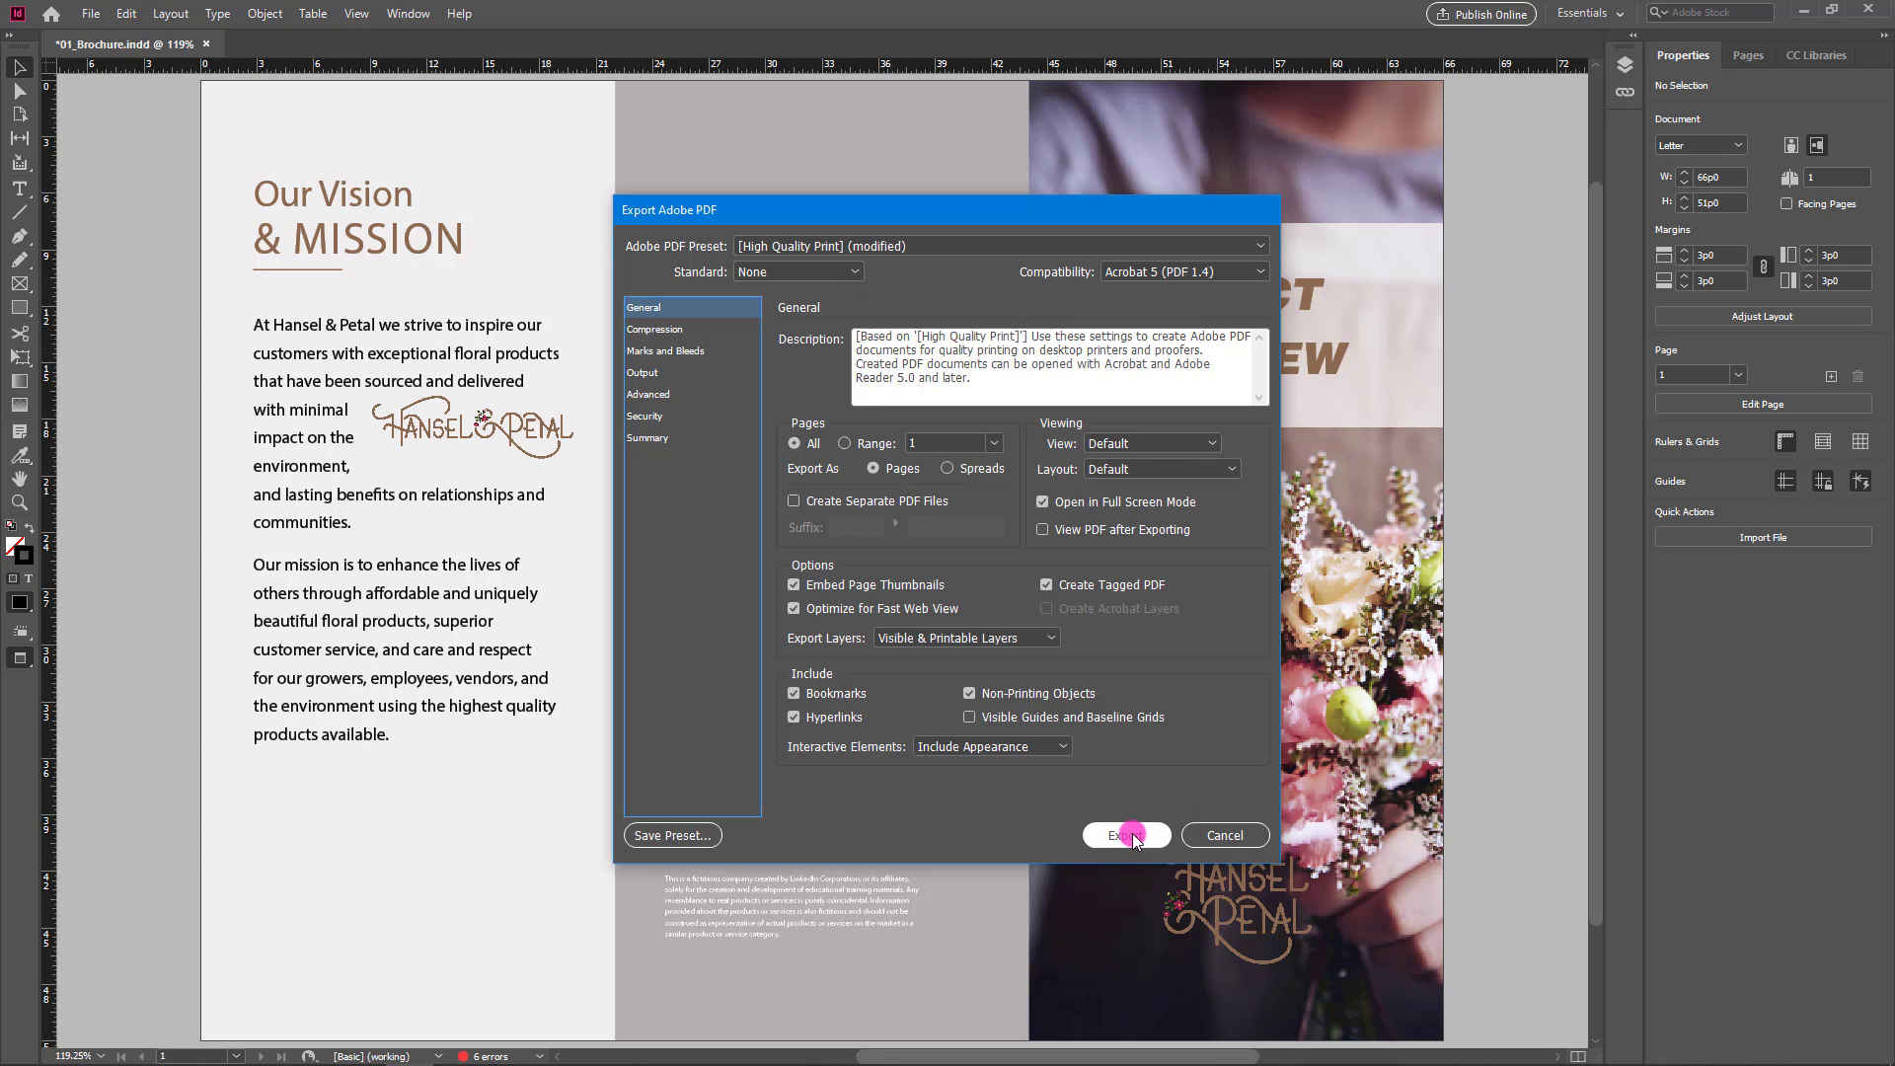
click(1126, 836)
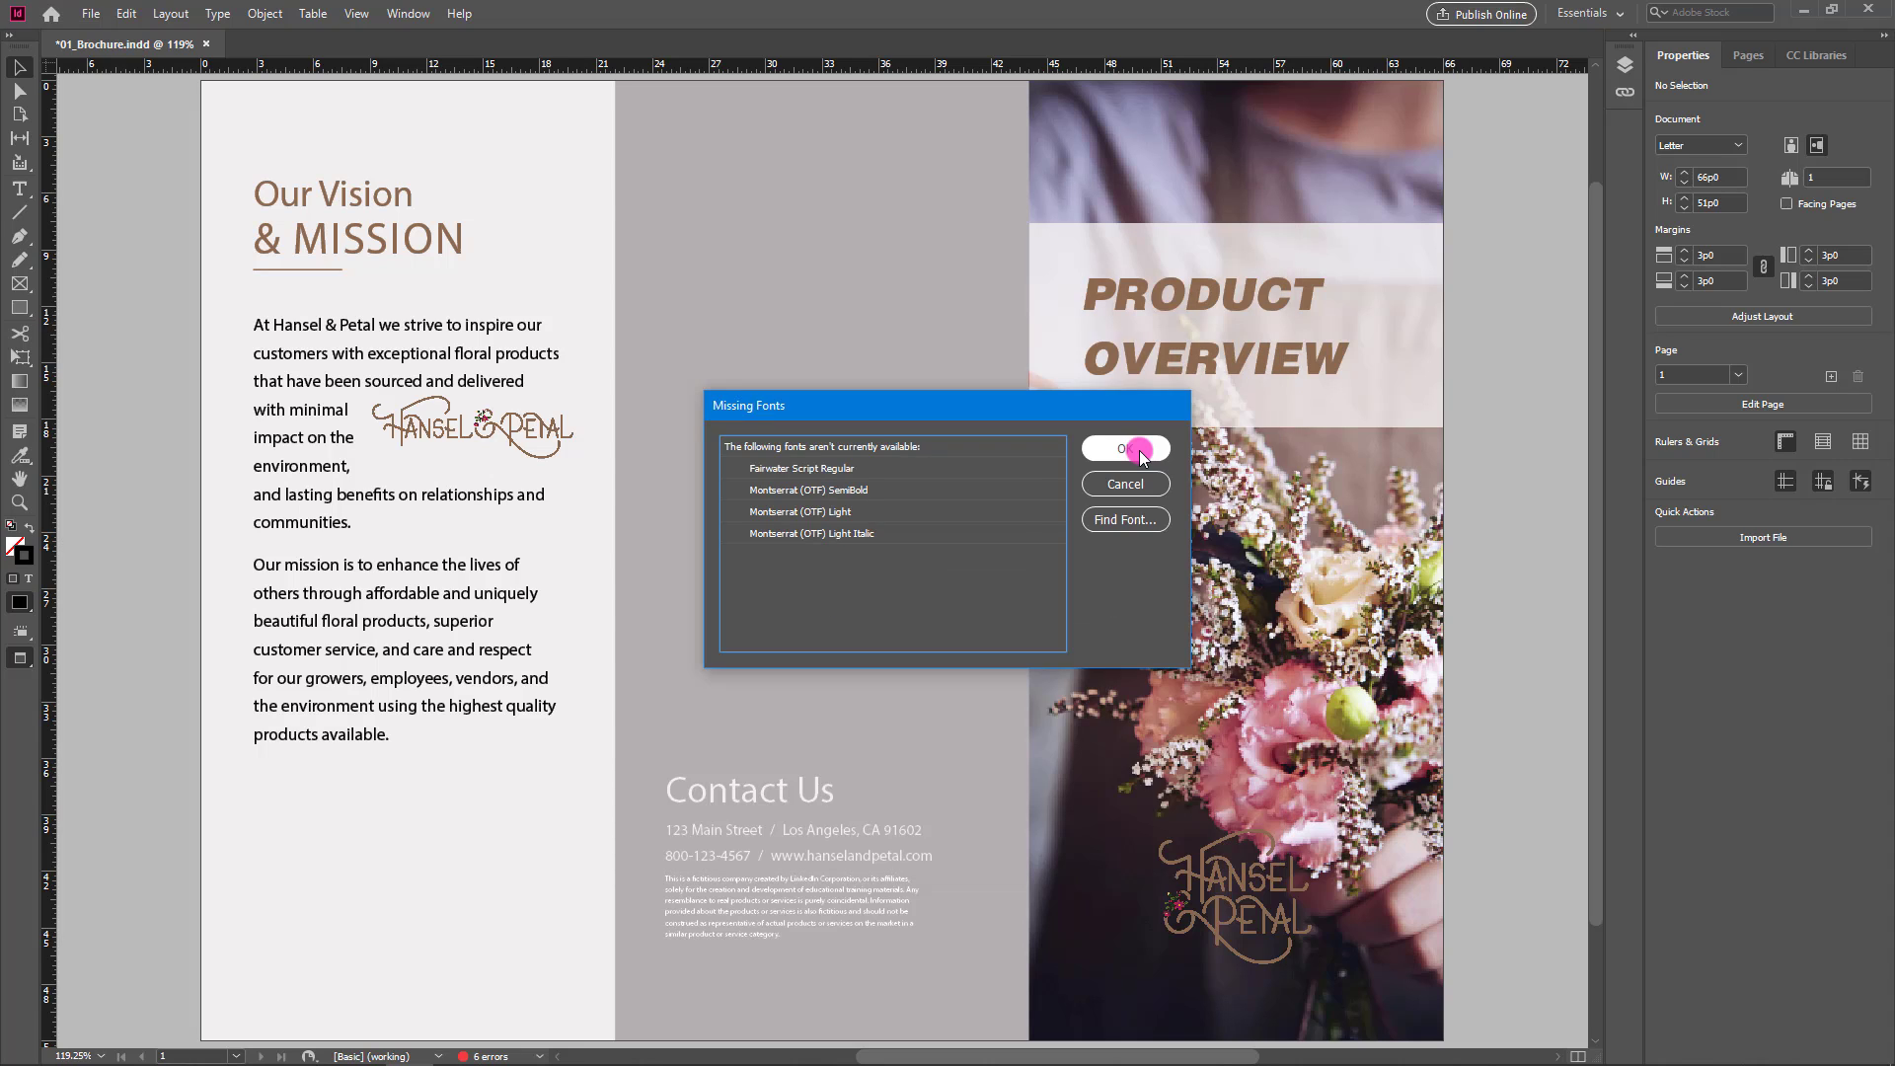
click(1140, 452)
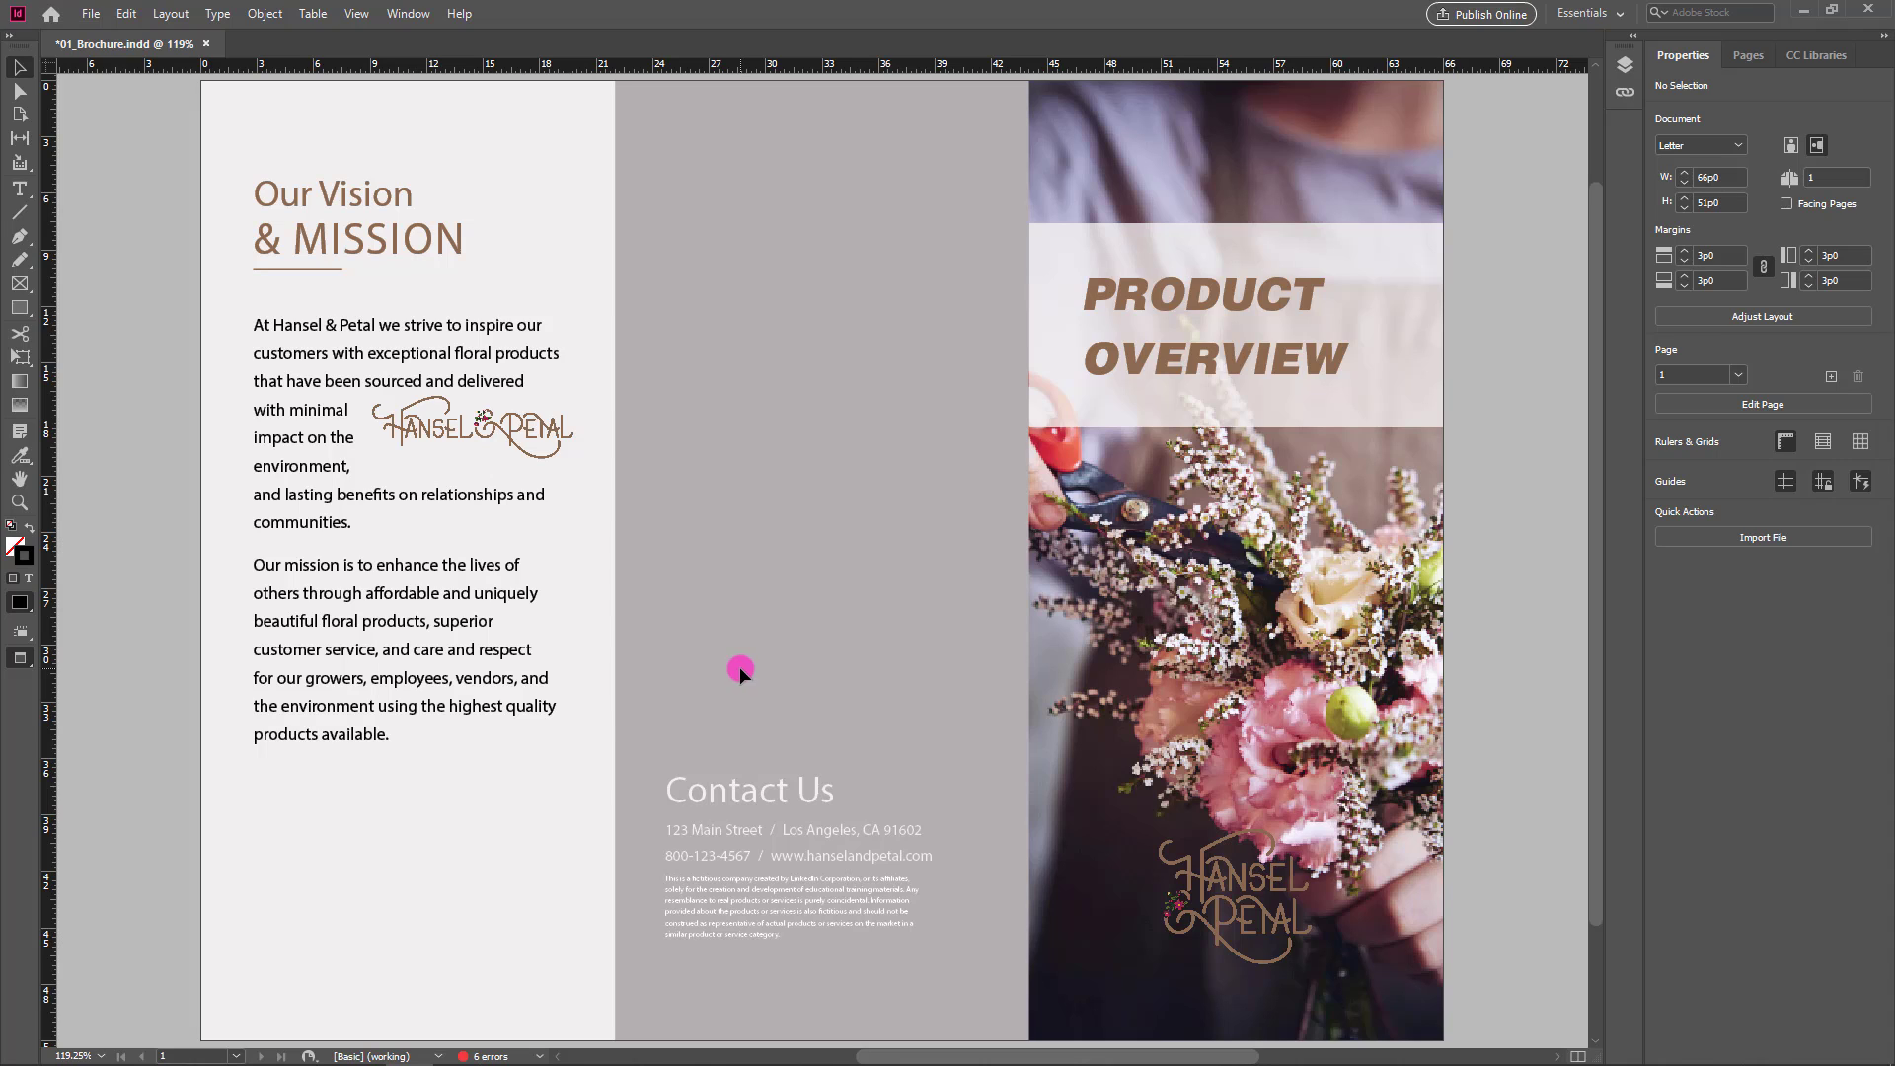
- Switch to File Explorer and open the exported sample PDF from the 01 exercise folder to check it
key(alt+Tab)
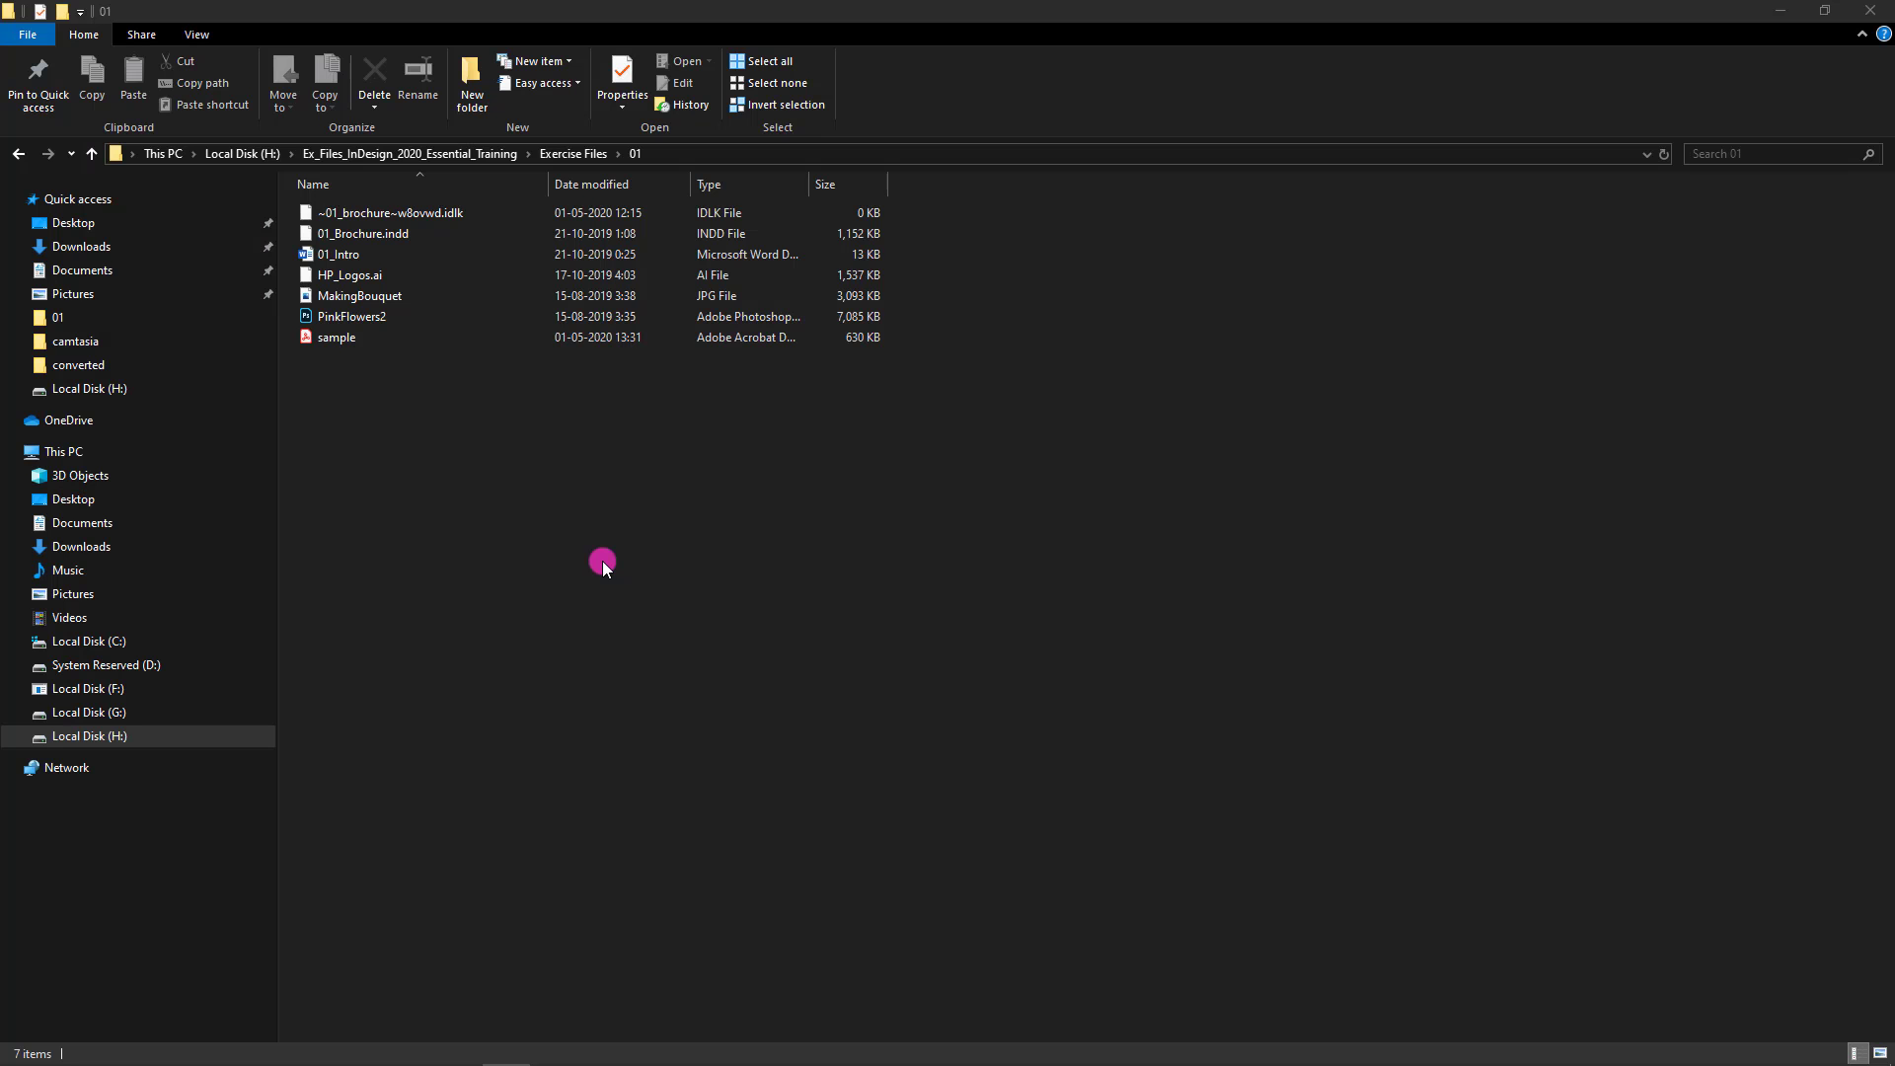
click(341, 339)
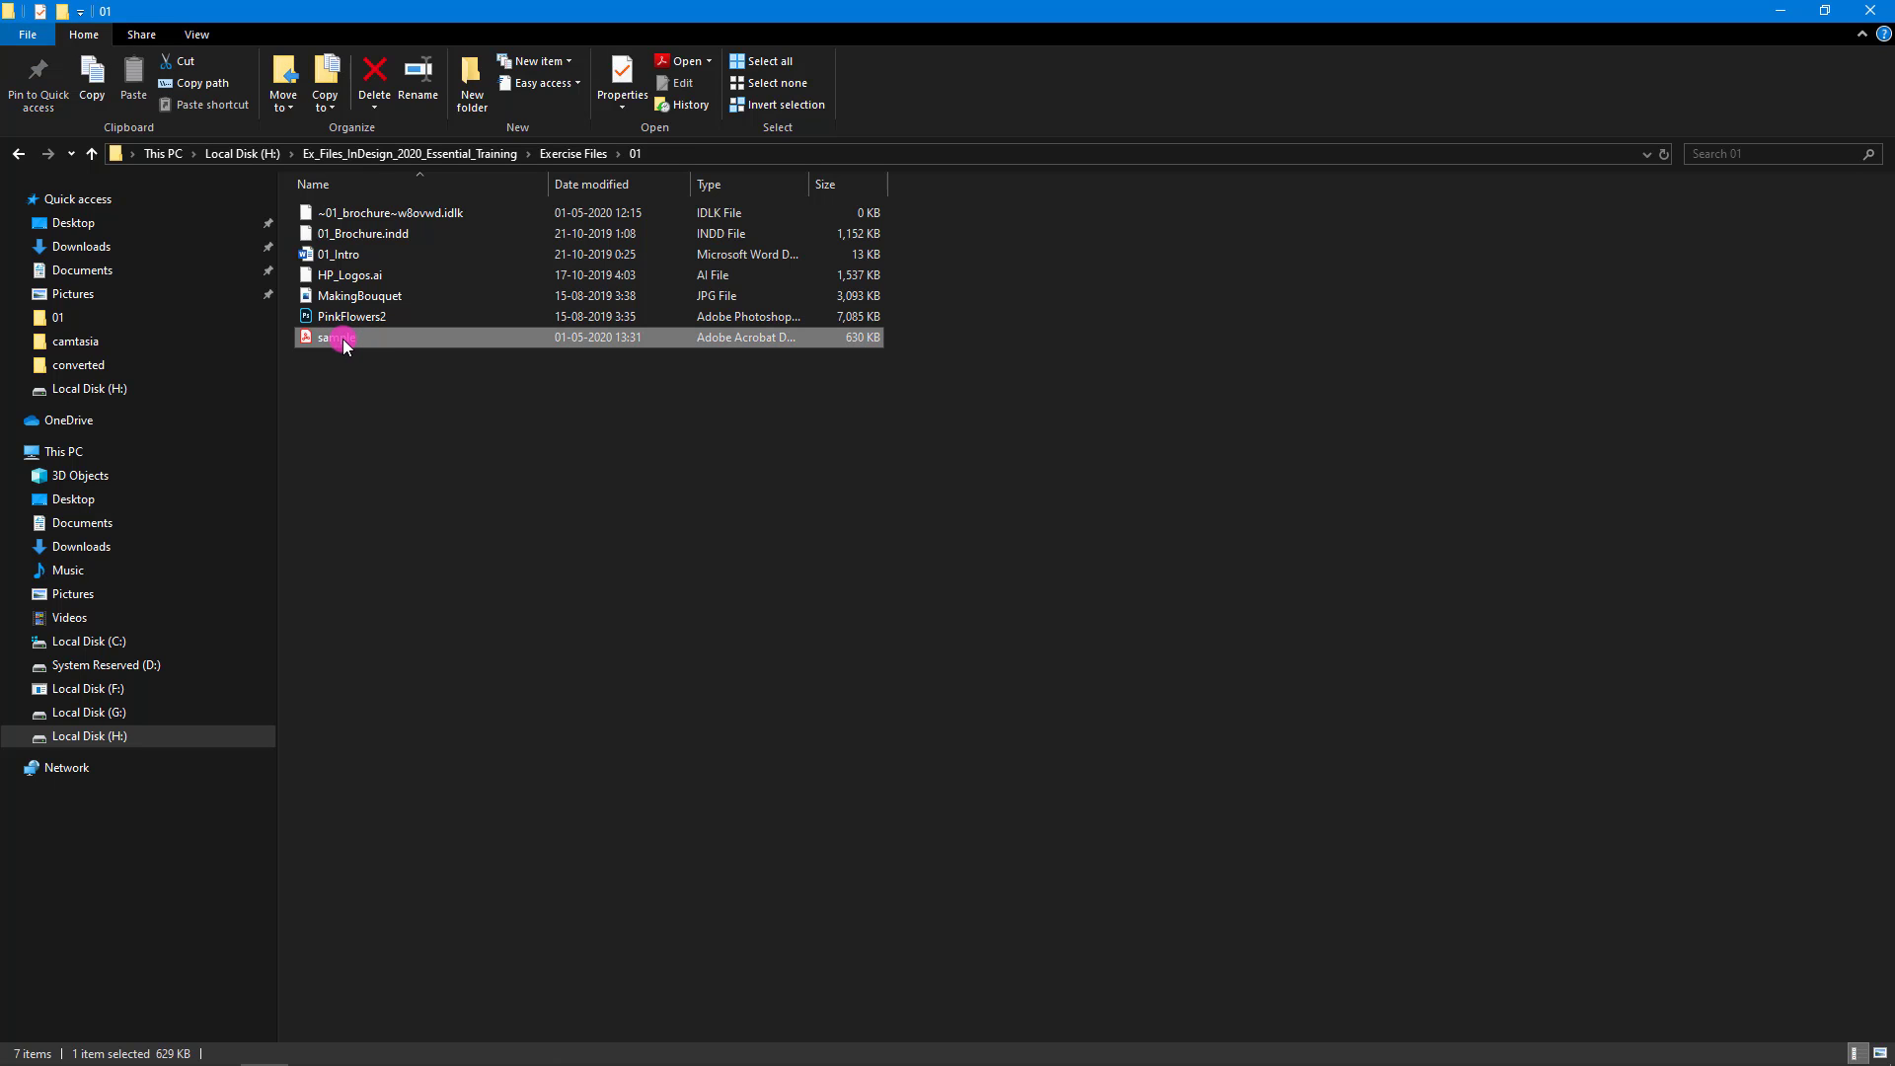
double_click(346, 343)
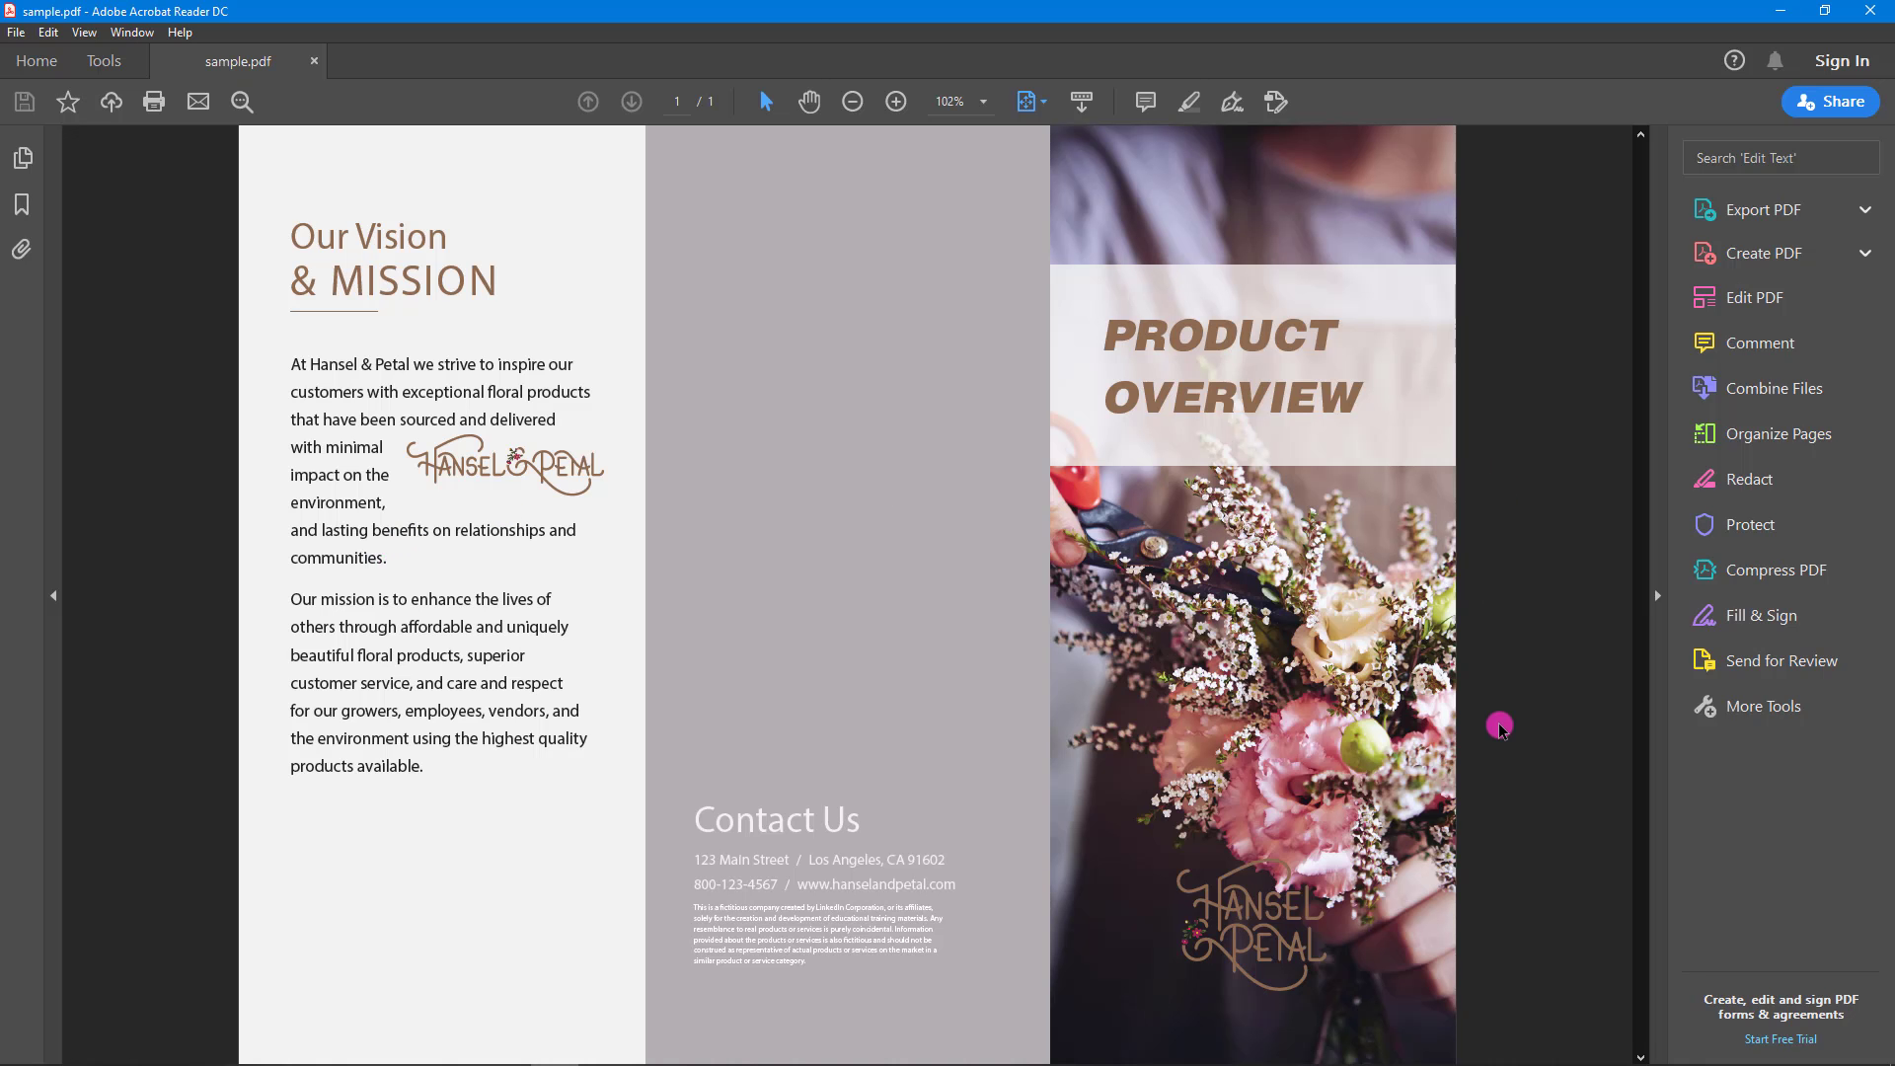